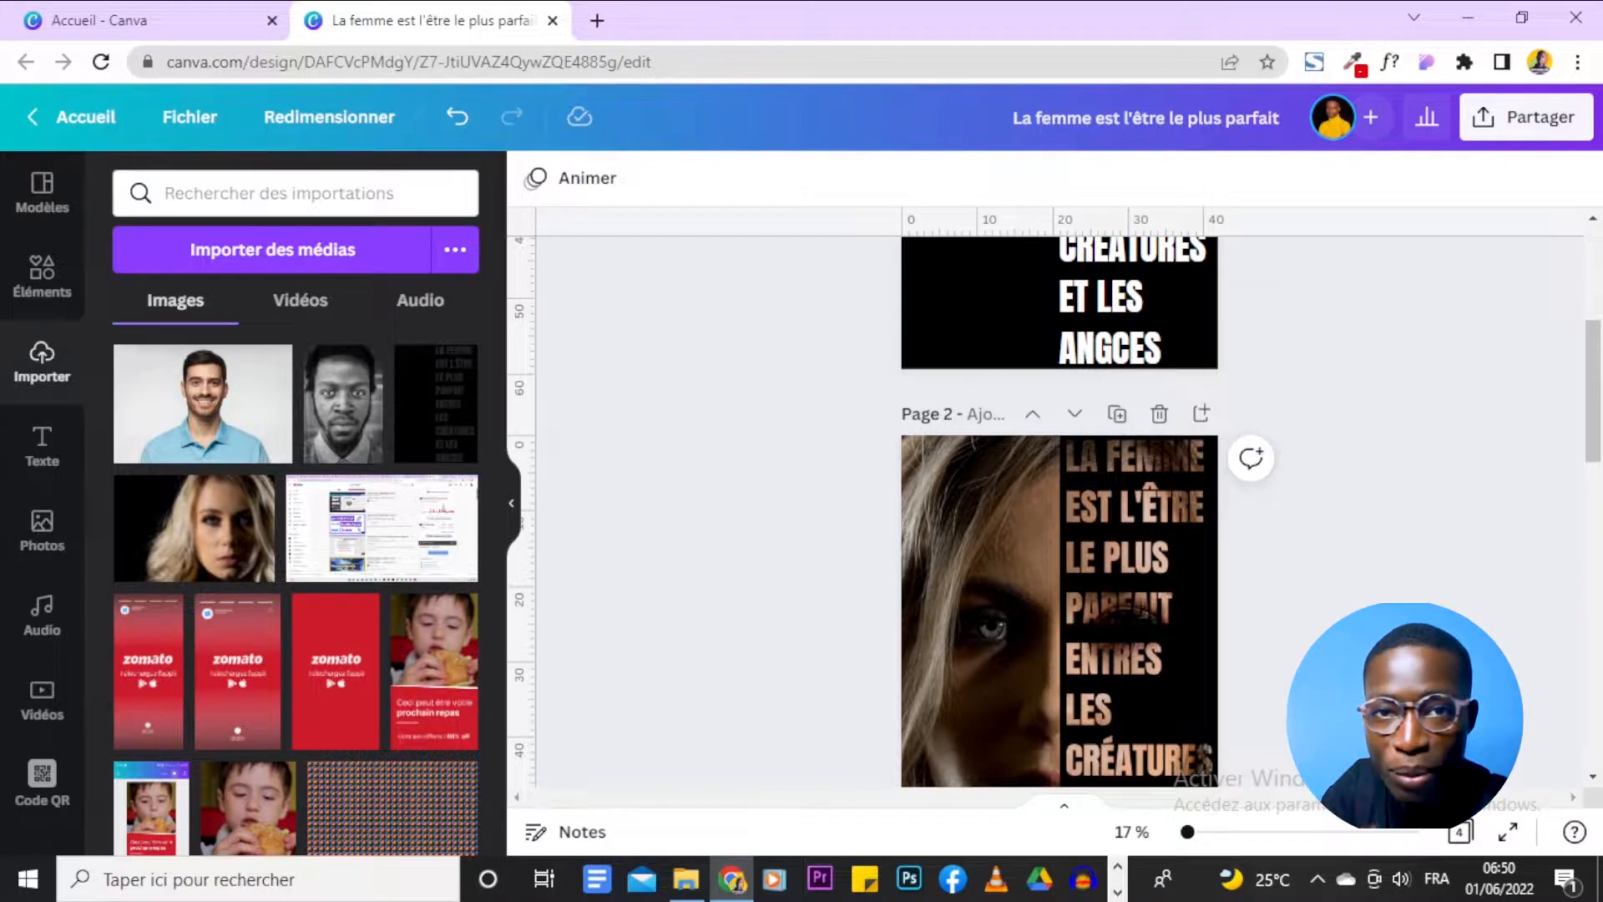
Examine the split-face text portrait designs on pages 1 to 4, including the orange design on page 4.
scroll(1054, 511, down, 2)
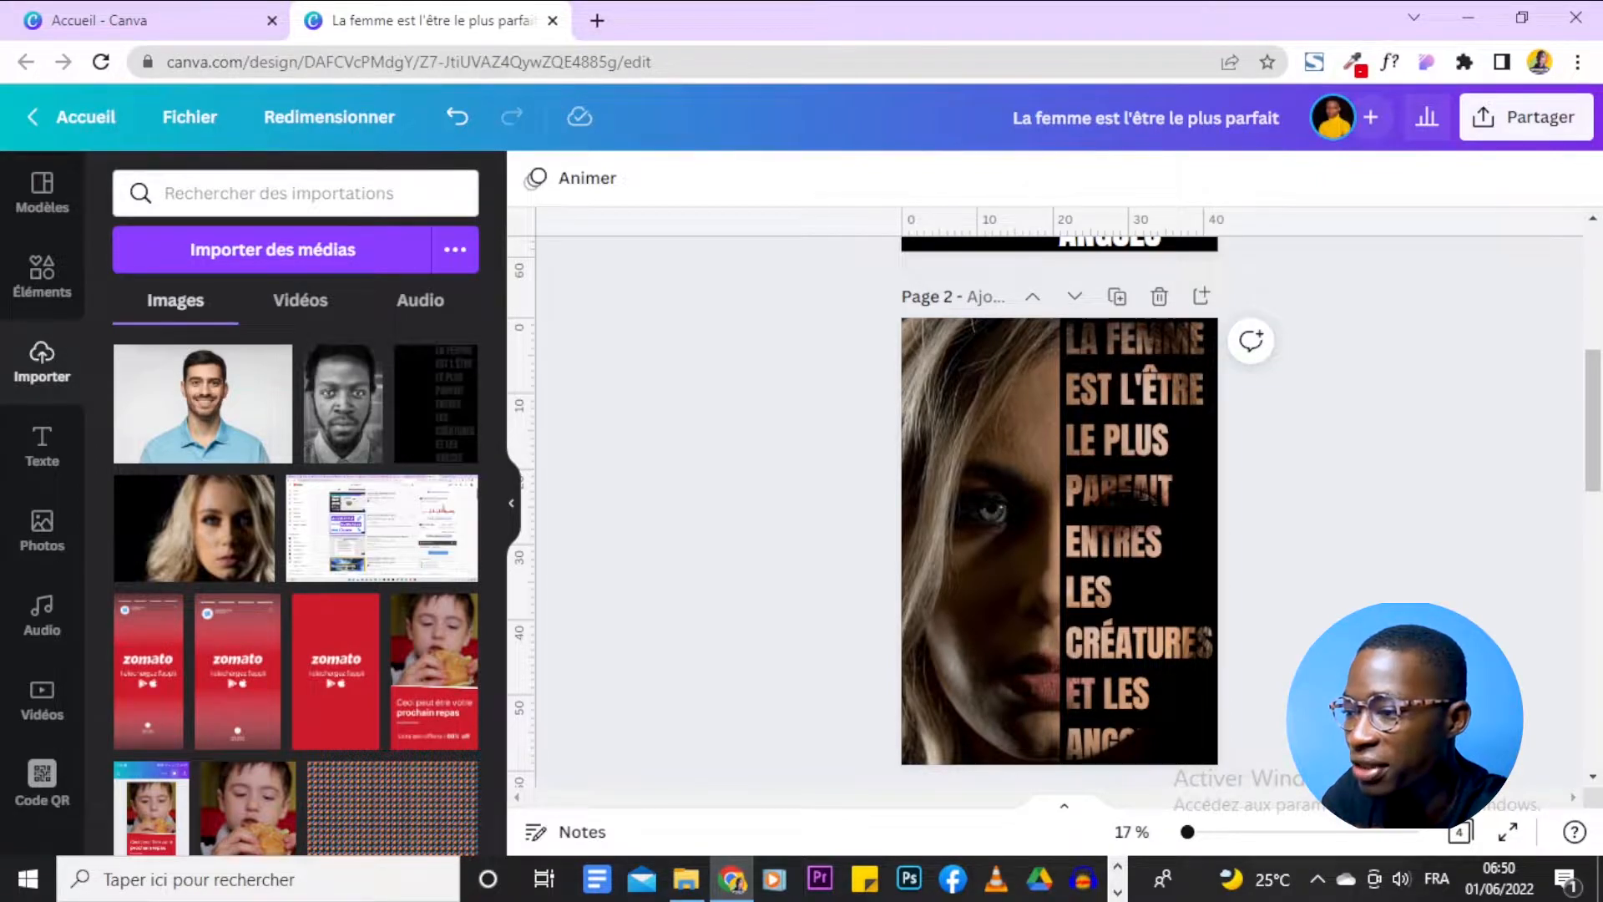
scroll(1054, 512, down, 2)
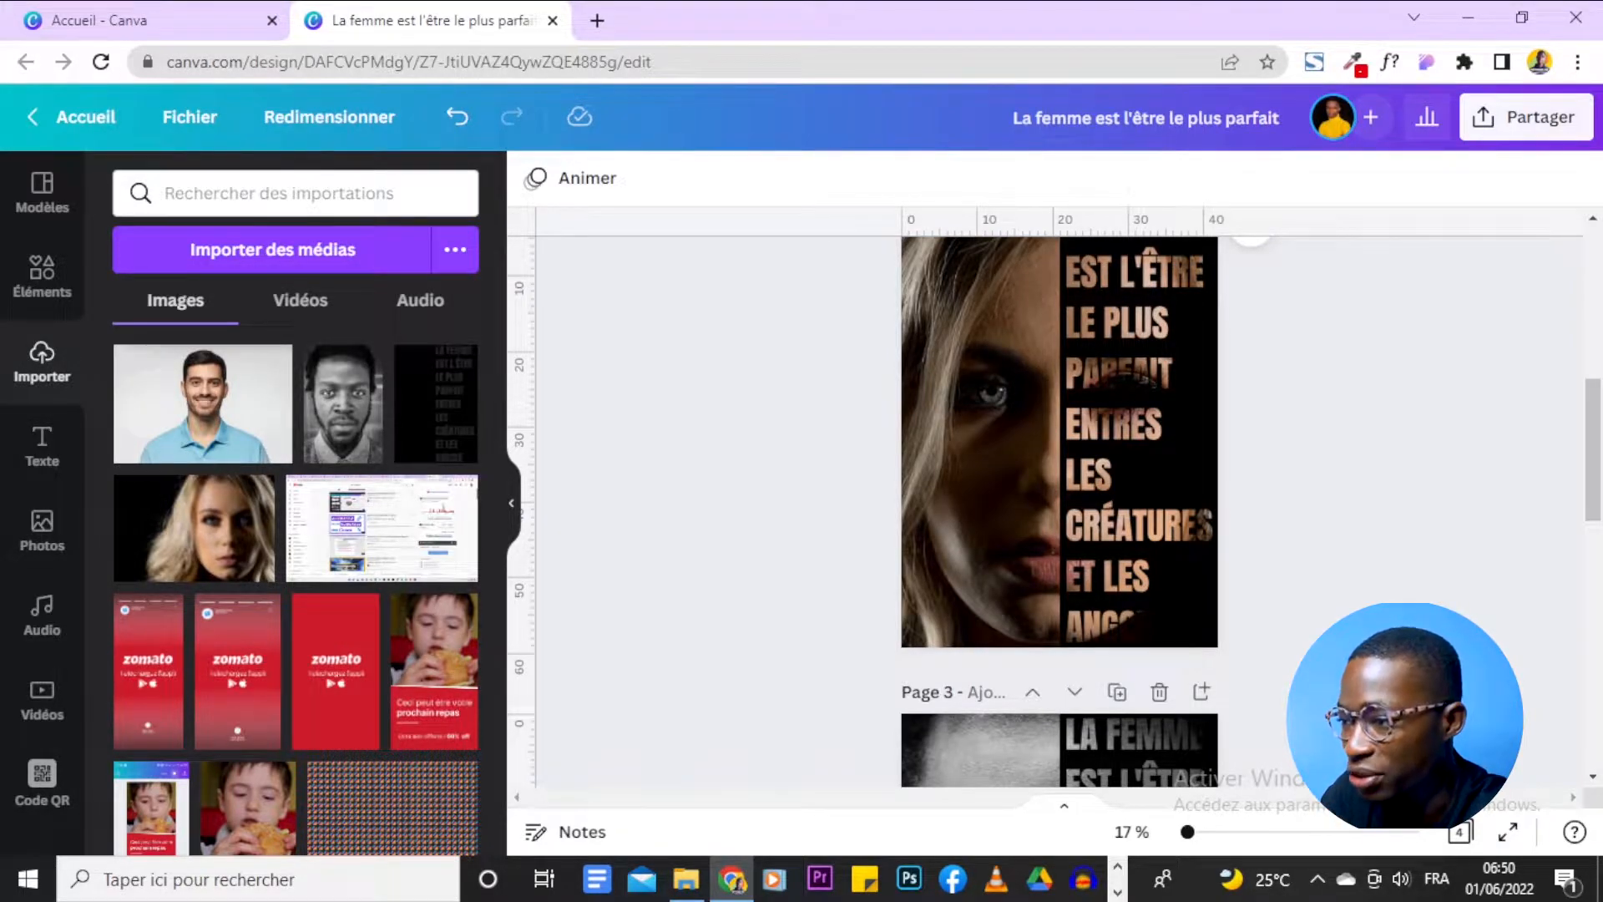
scroll(1059, 511, up, 2)
scroll(1059, 511, down, 4)
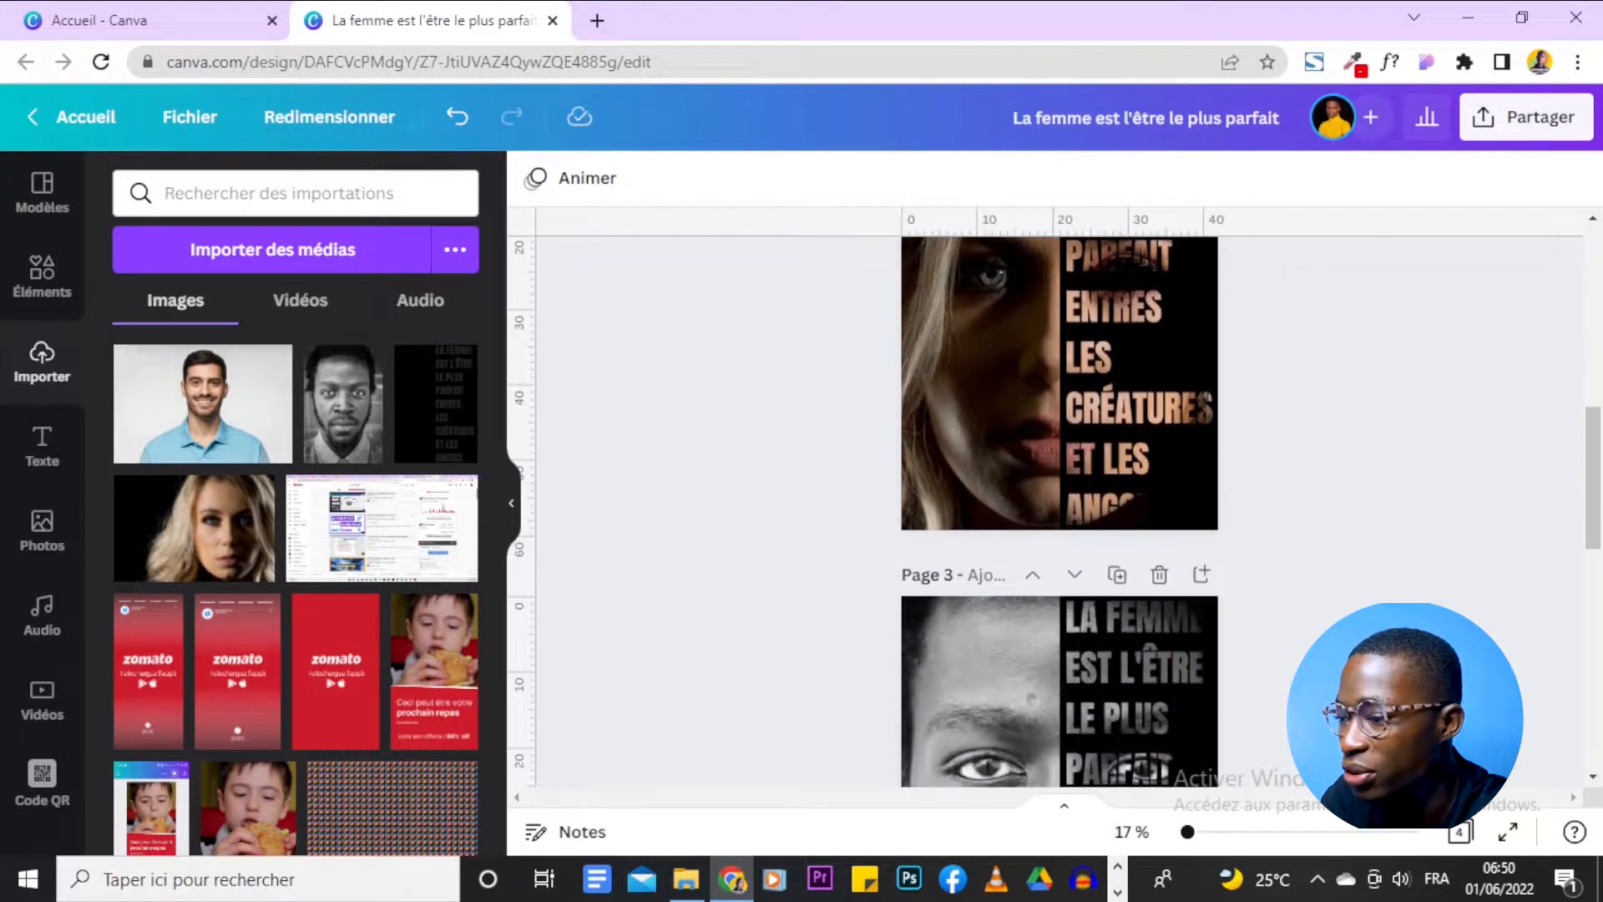
scroll(1059, 511, up, 4)
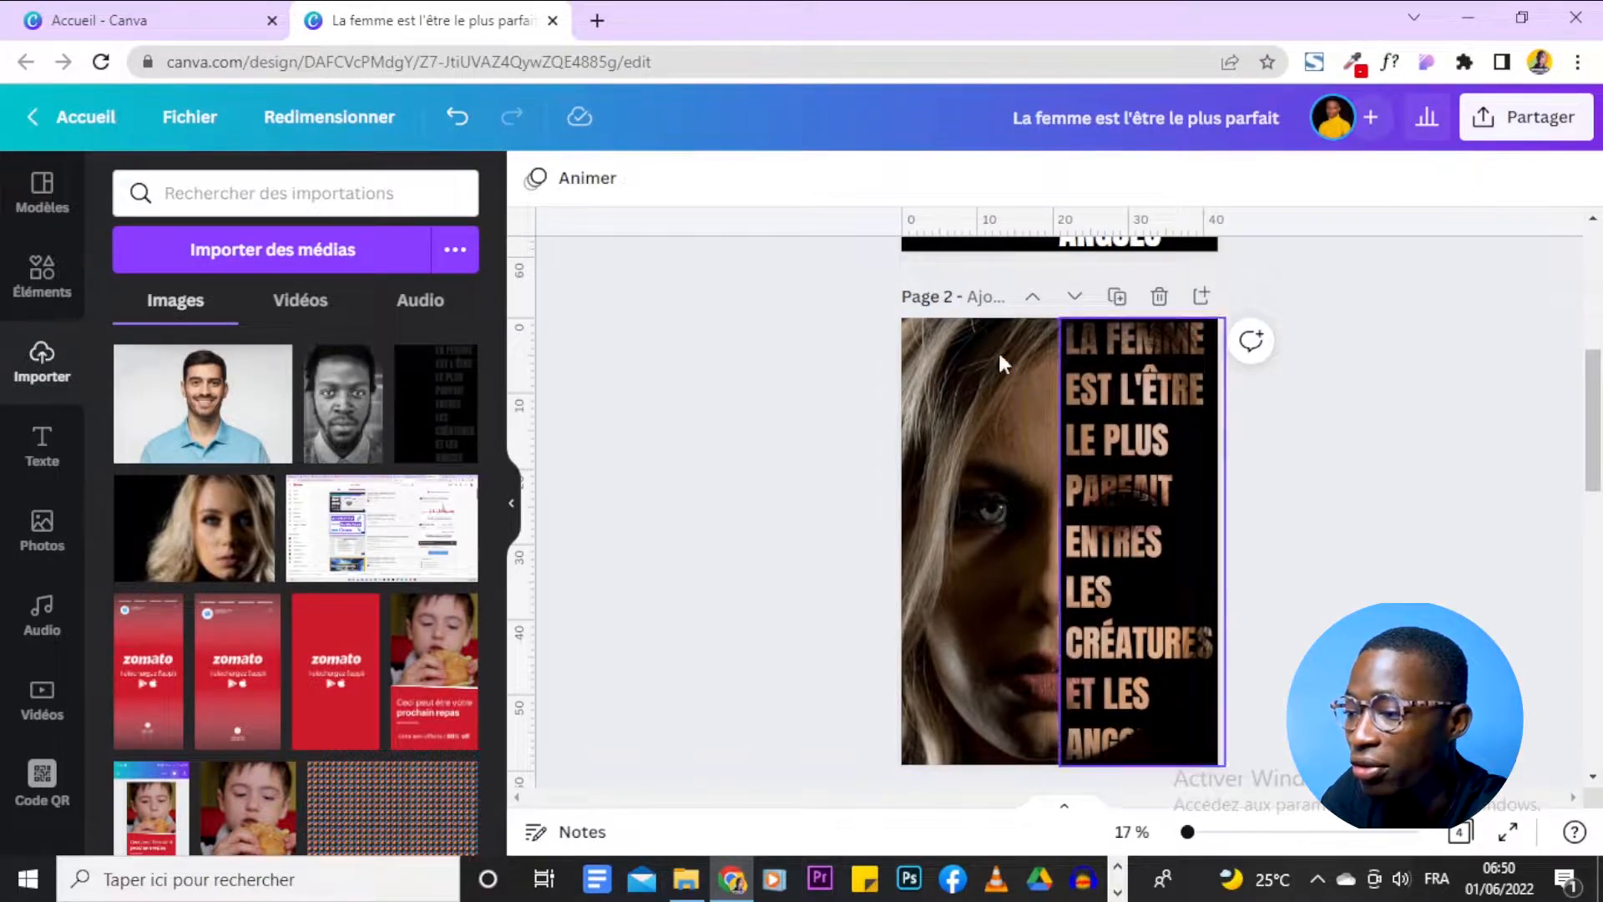
scroll(1294, 562, down, 2)
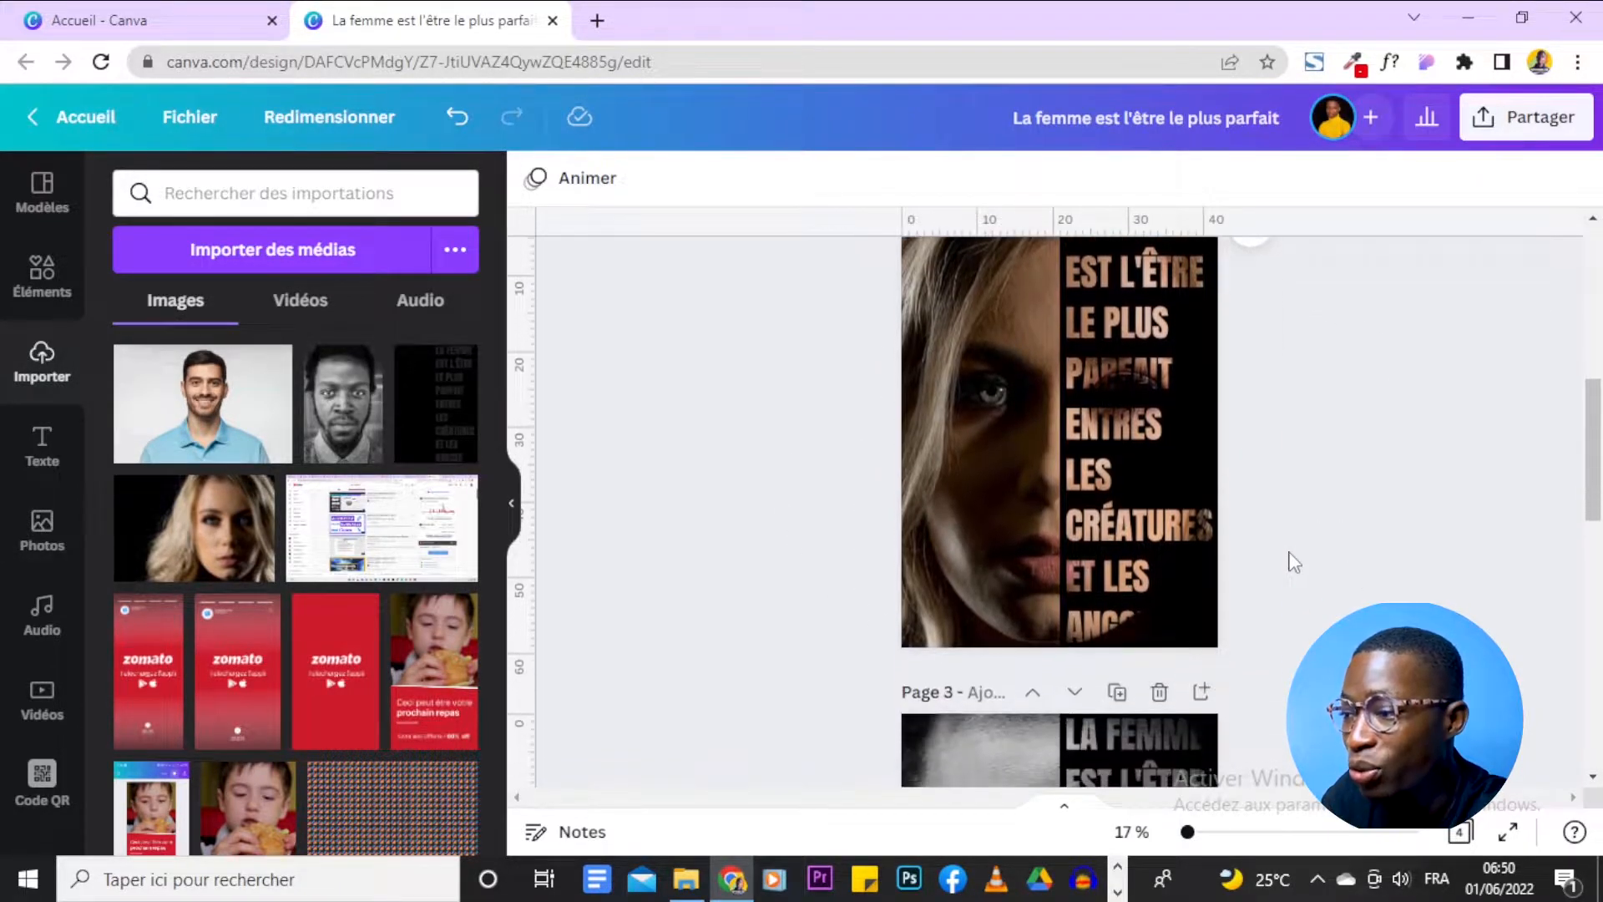
scroll(1293, 562, up, 2)
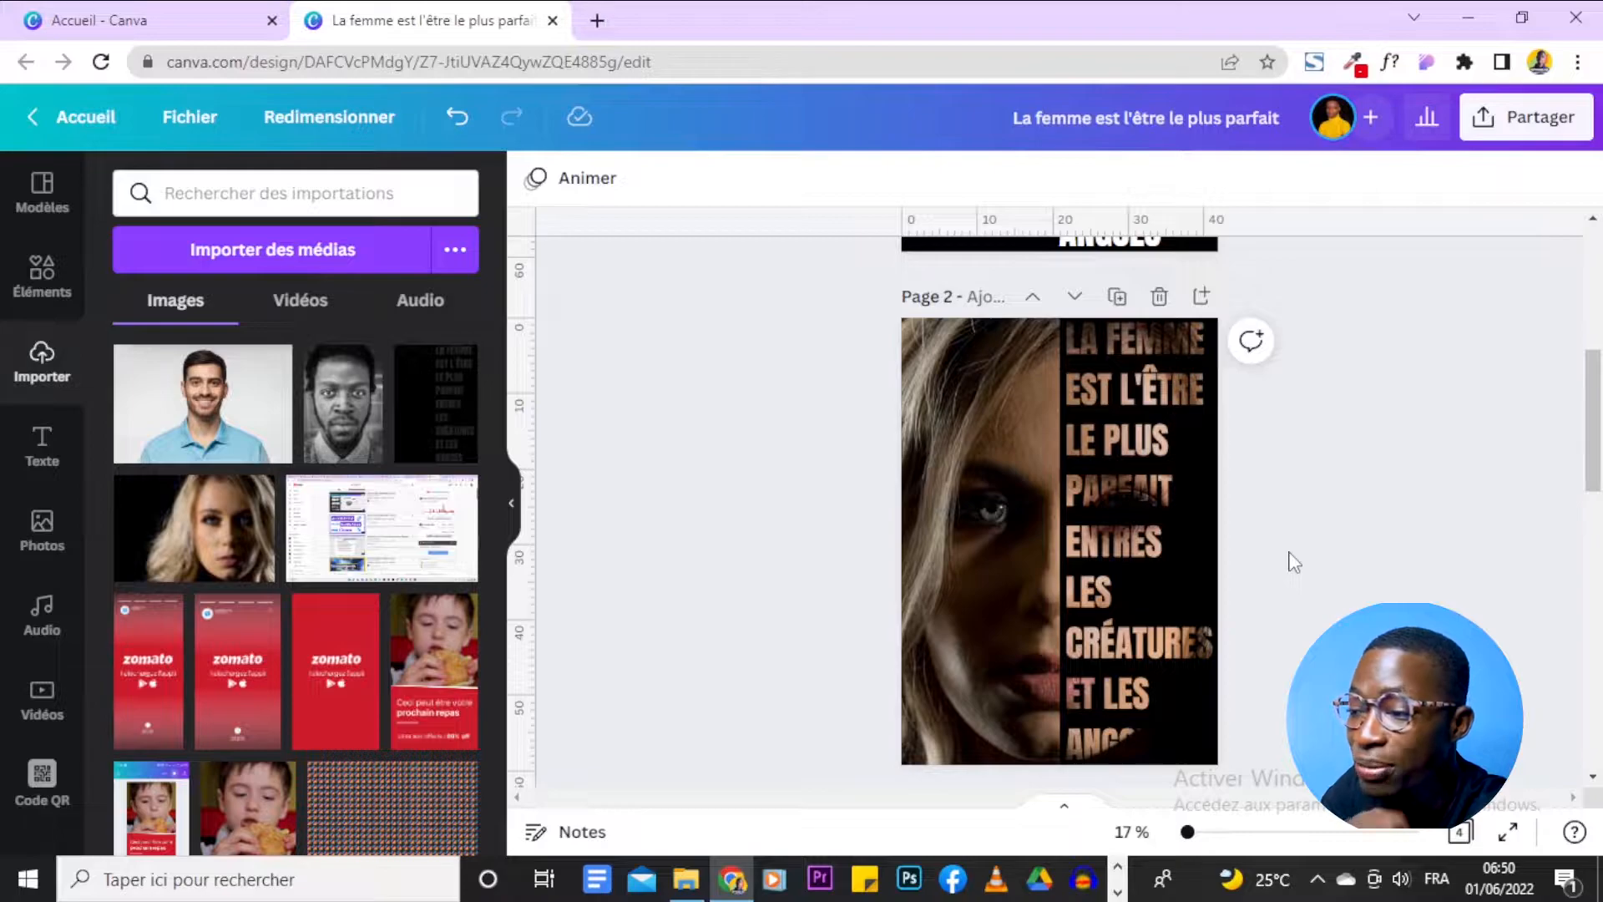
scroll(1294, 562, down, 10)
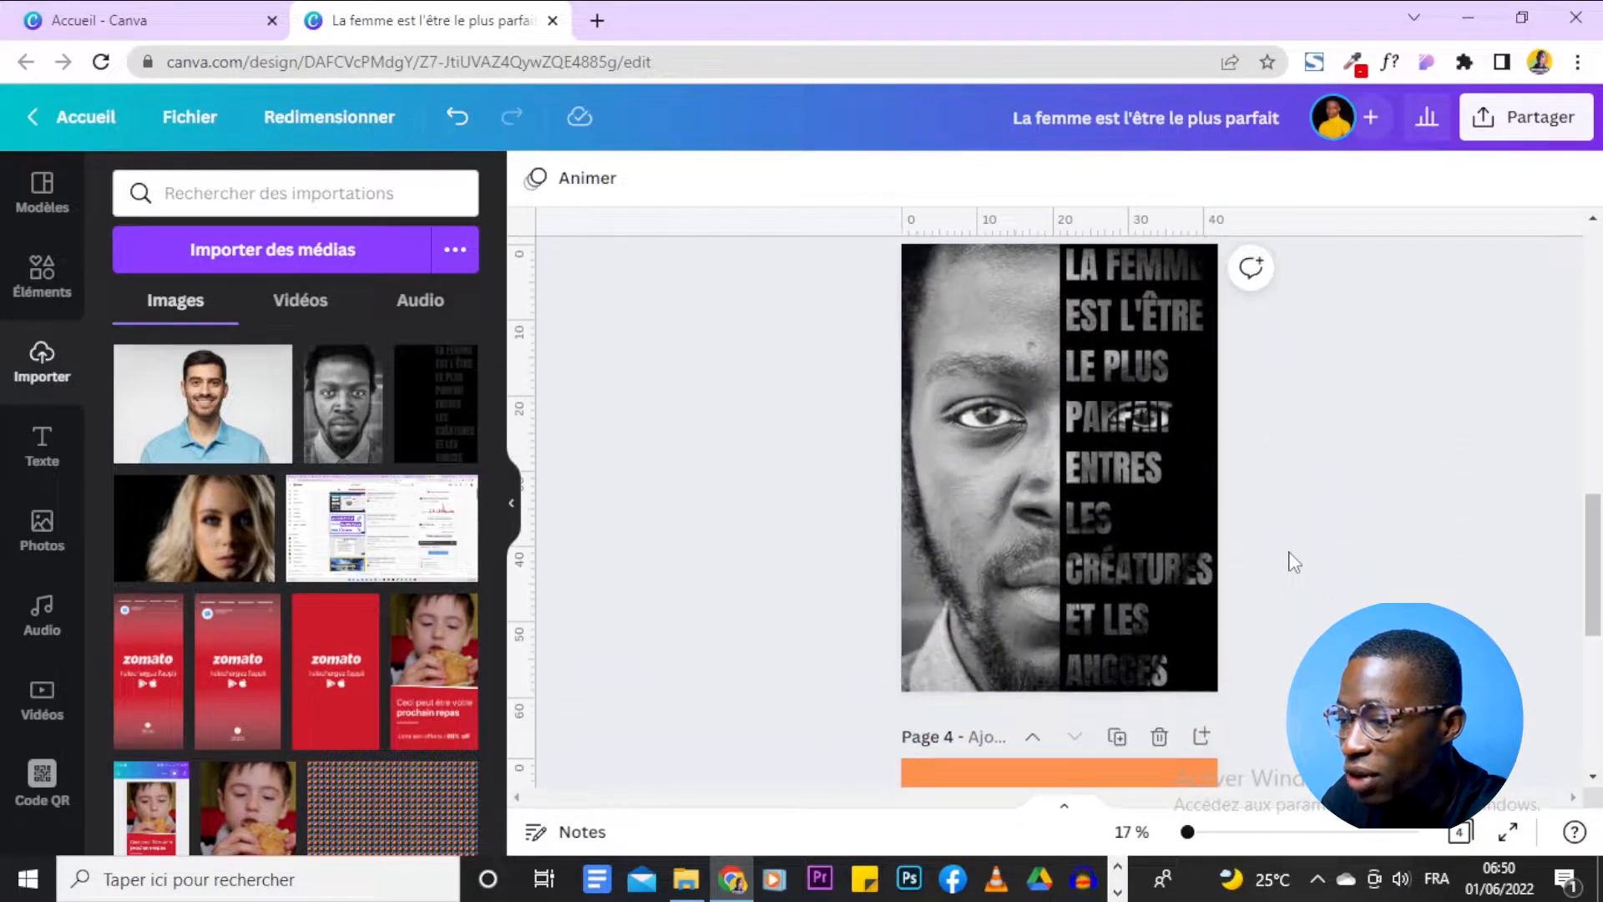
scroll(1156, 467, up, 2)
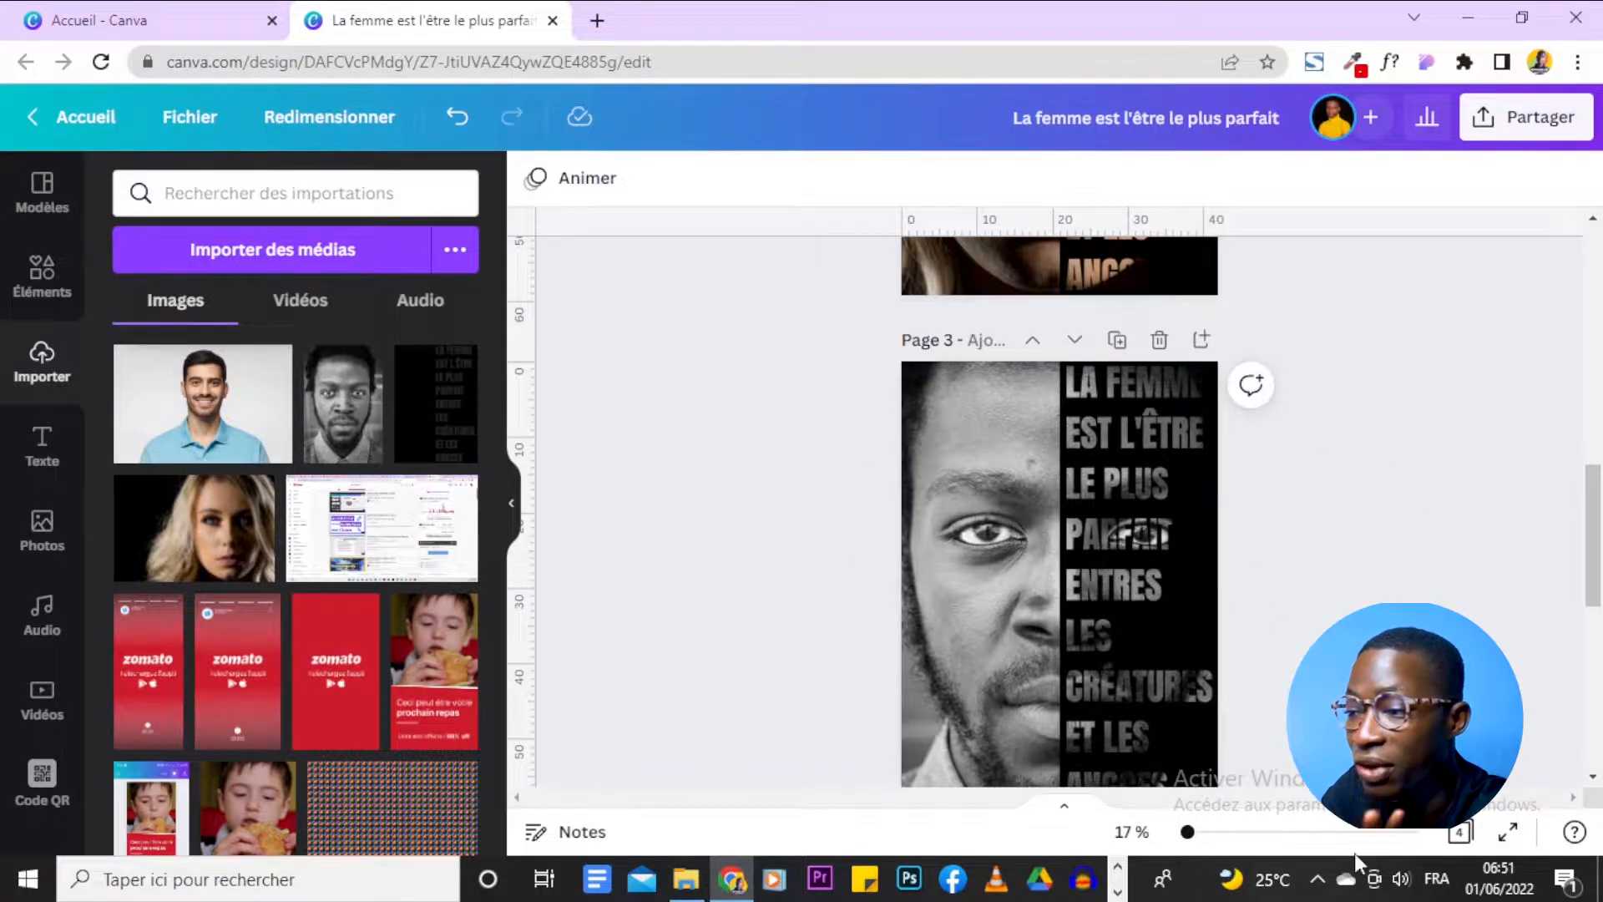
scroll(1370, 566, down, 2)
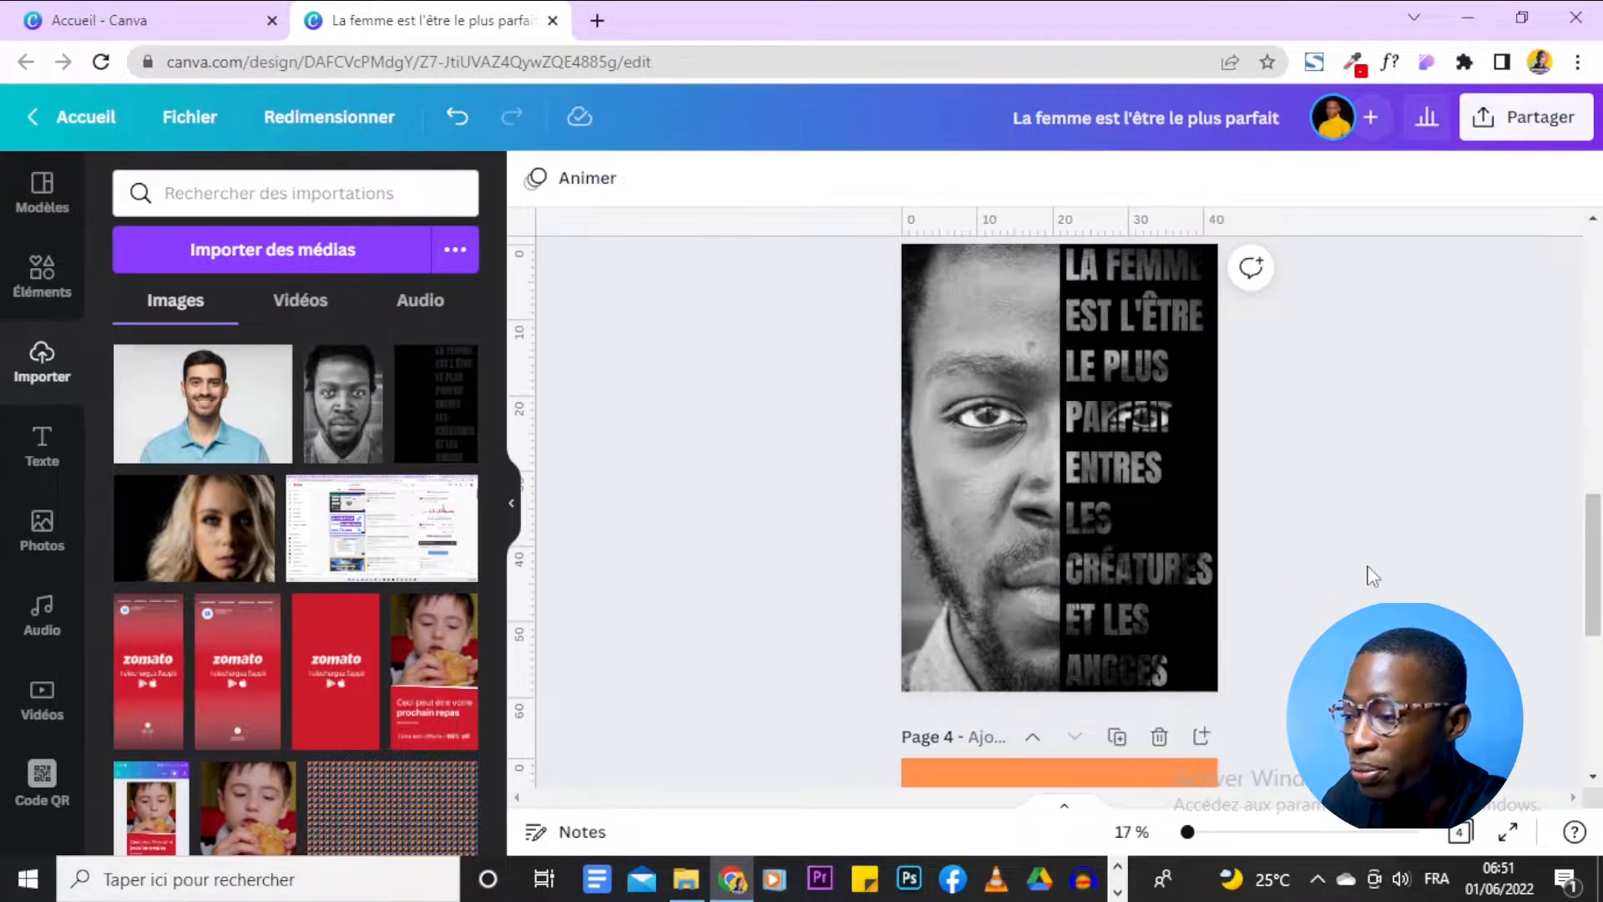
scroll(1371, 574, down, 6)
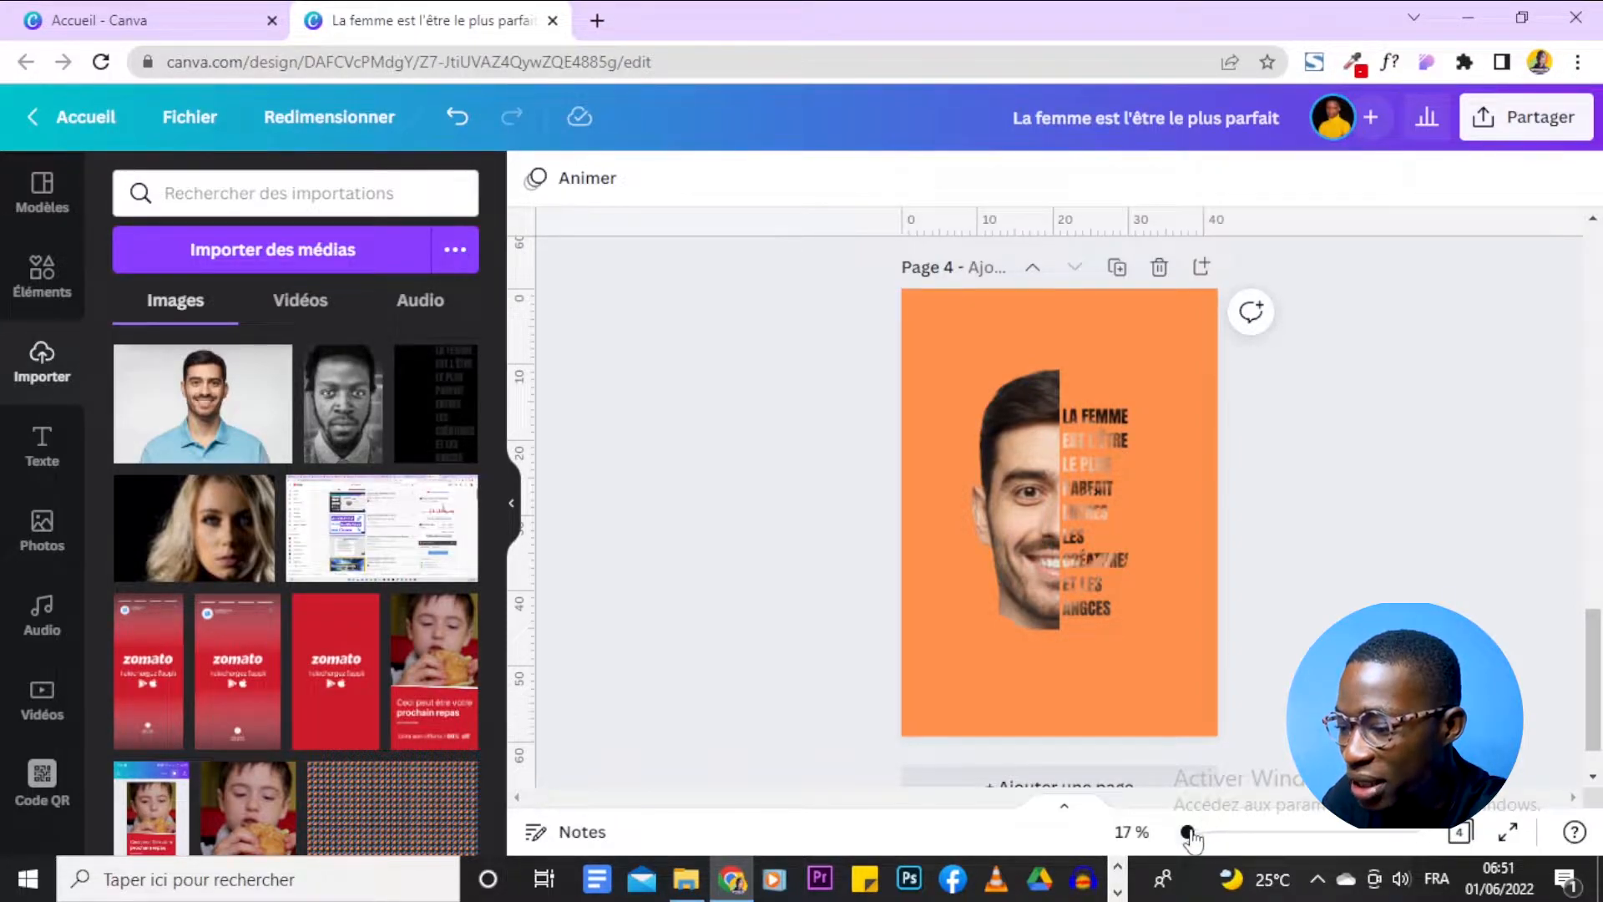
drag(1187, 833, 1192, 833)
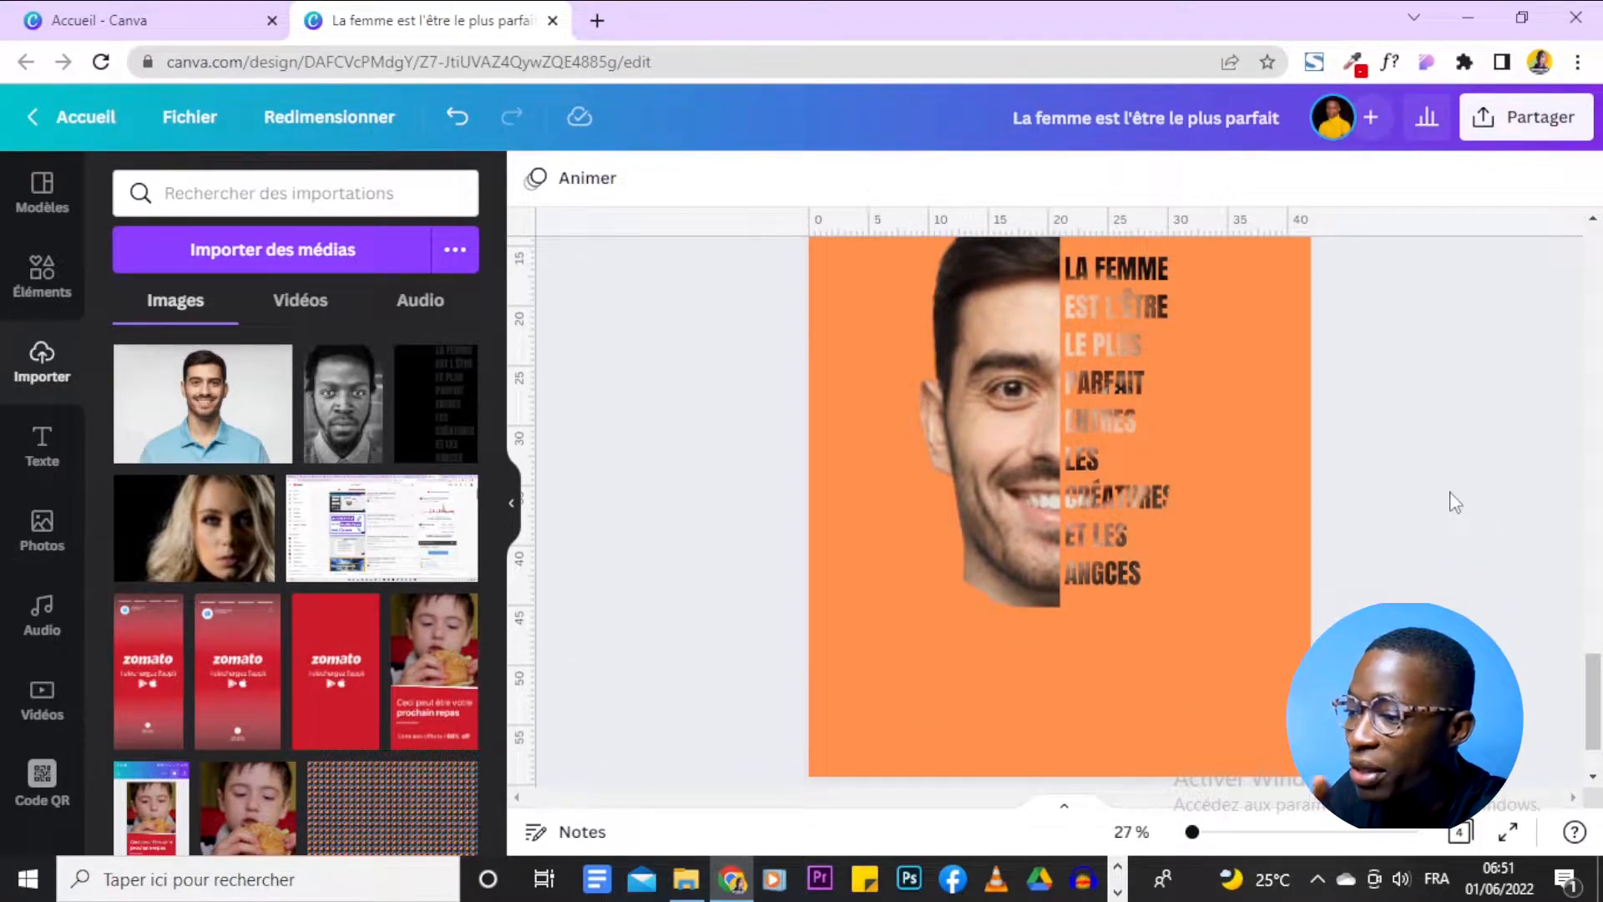
scroll(1455, 502, up, 20)
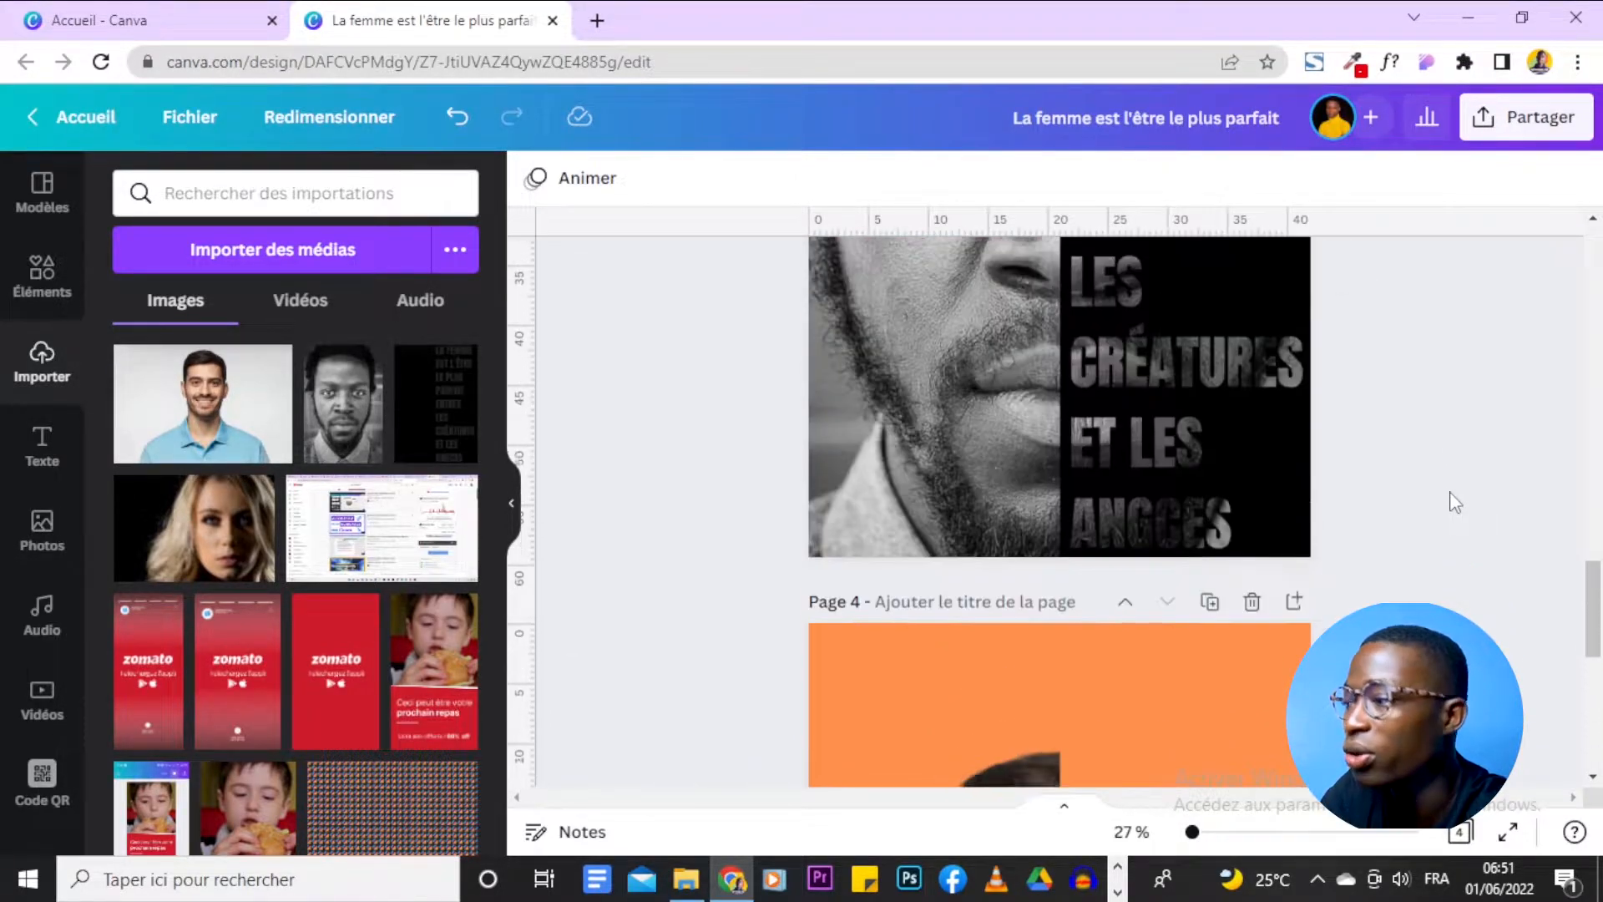
scroll(1453, 502, down, 8)
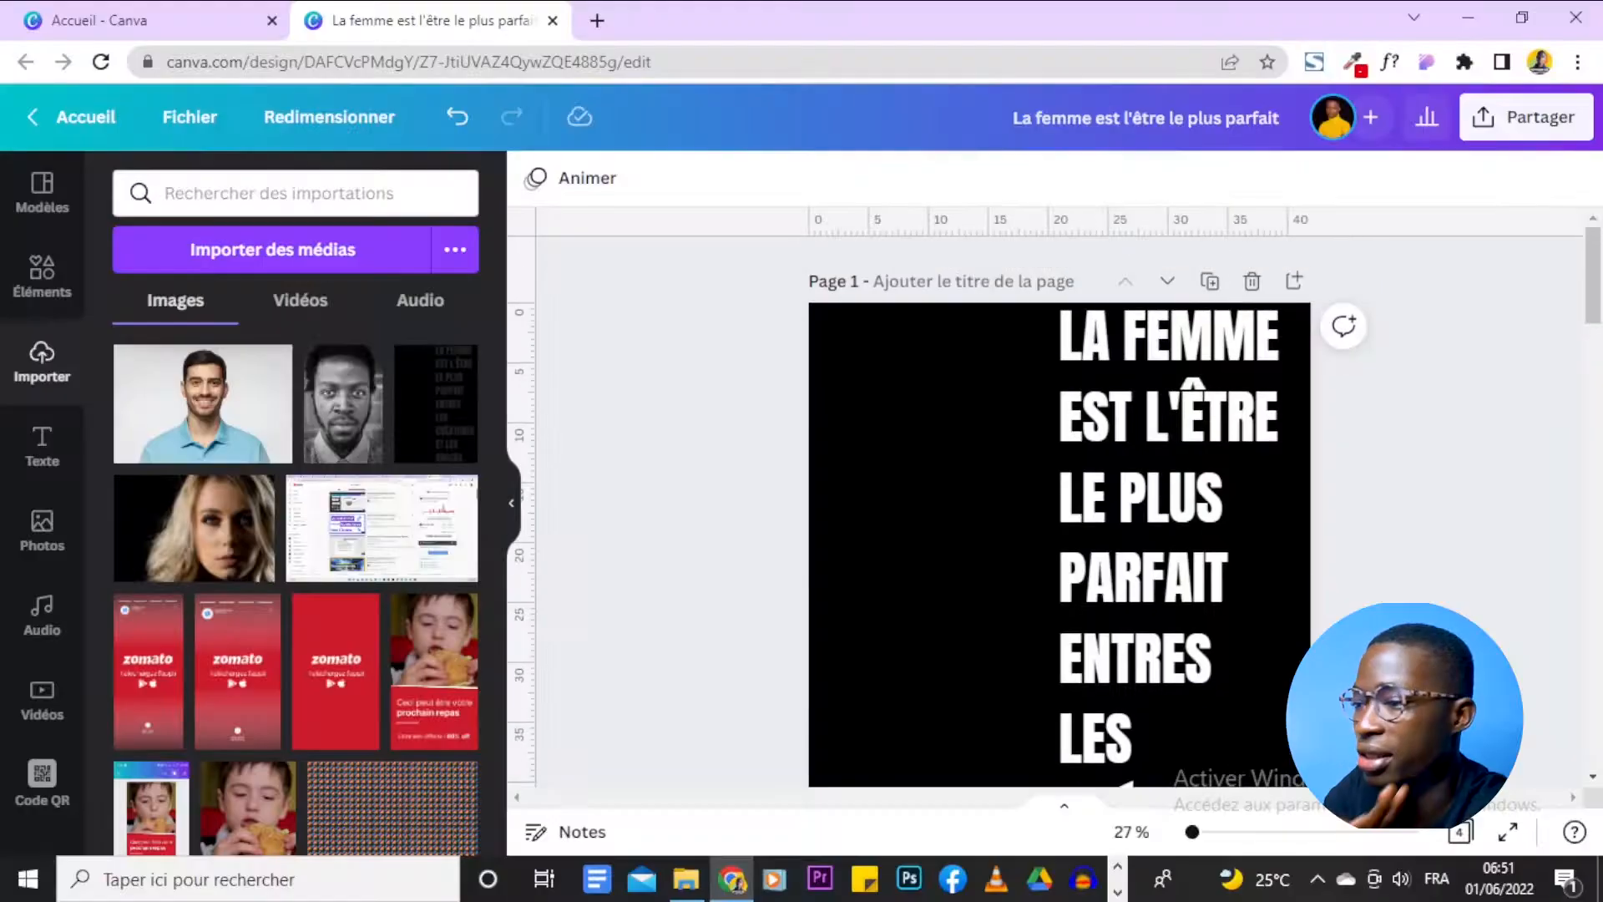
scroll(1059, 509, down, 8)
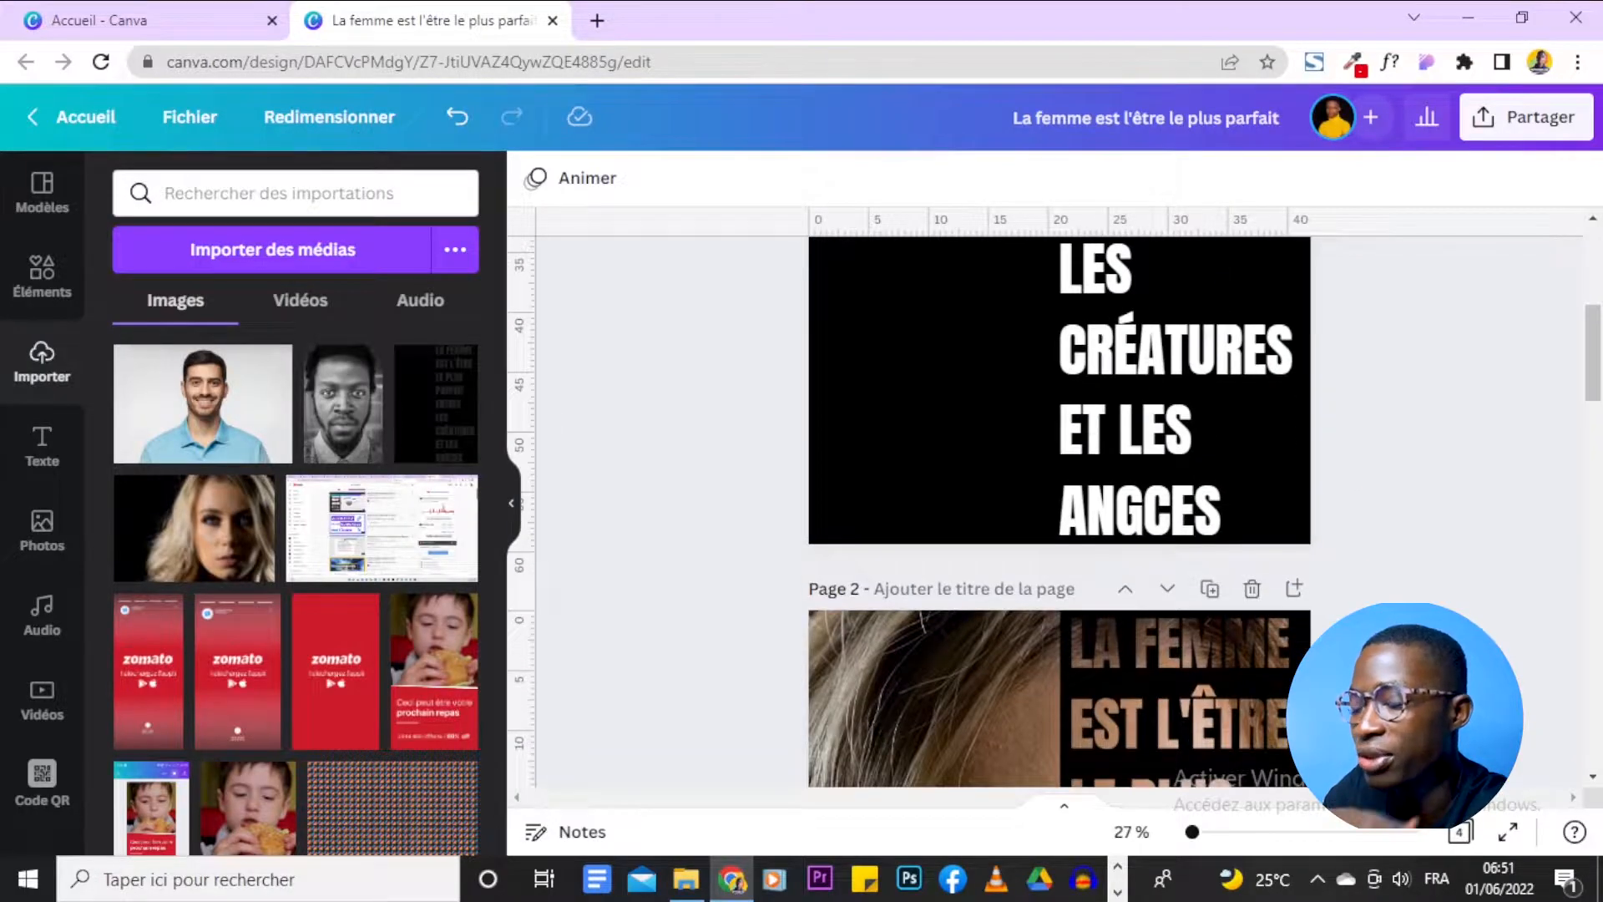
scroll(1059, 510, down, 5)
scroll(1059, 509, down, 10)
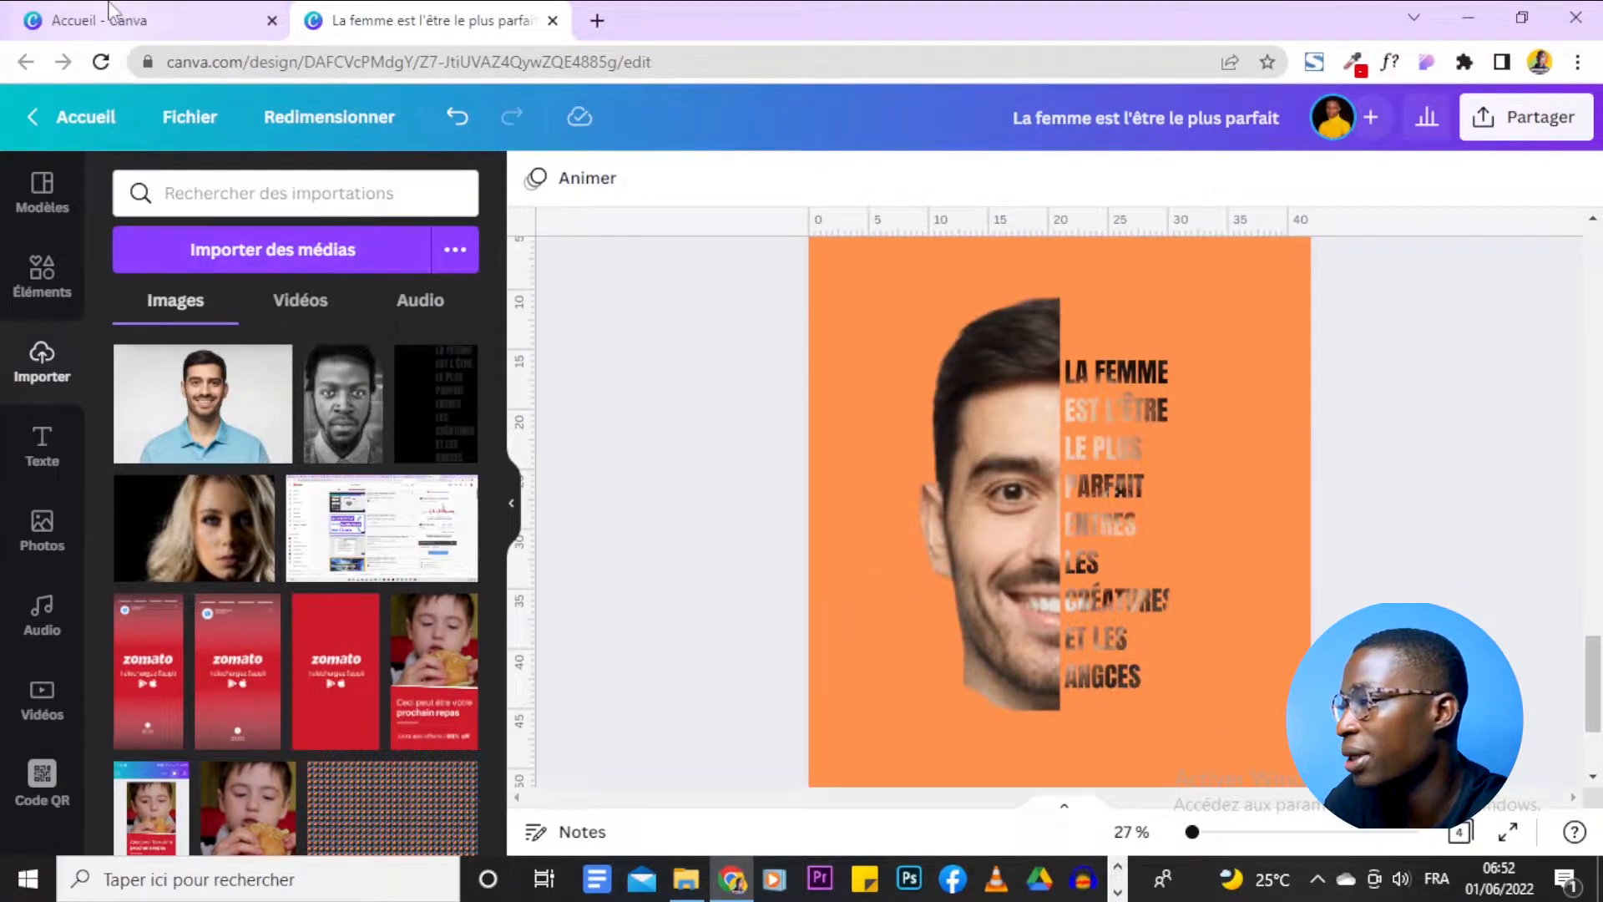
Create a blank classroom poster (Affiche de salle de classe) from the suggested designs on the home page.
click(151, 21)
scroll(1389, 848, up, 4)
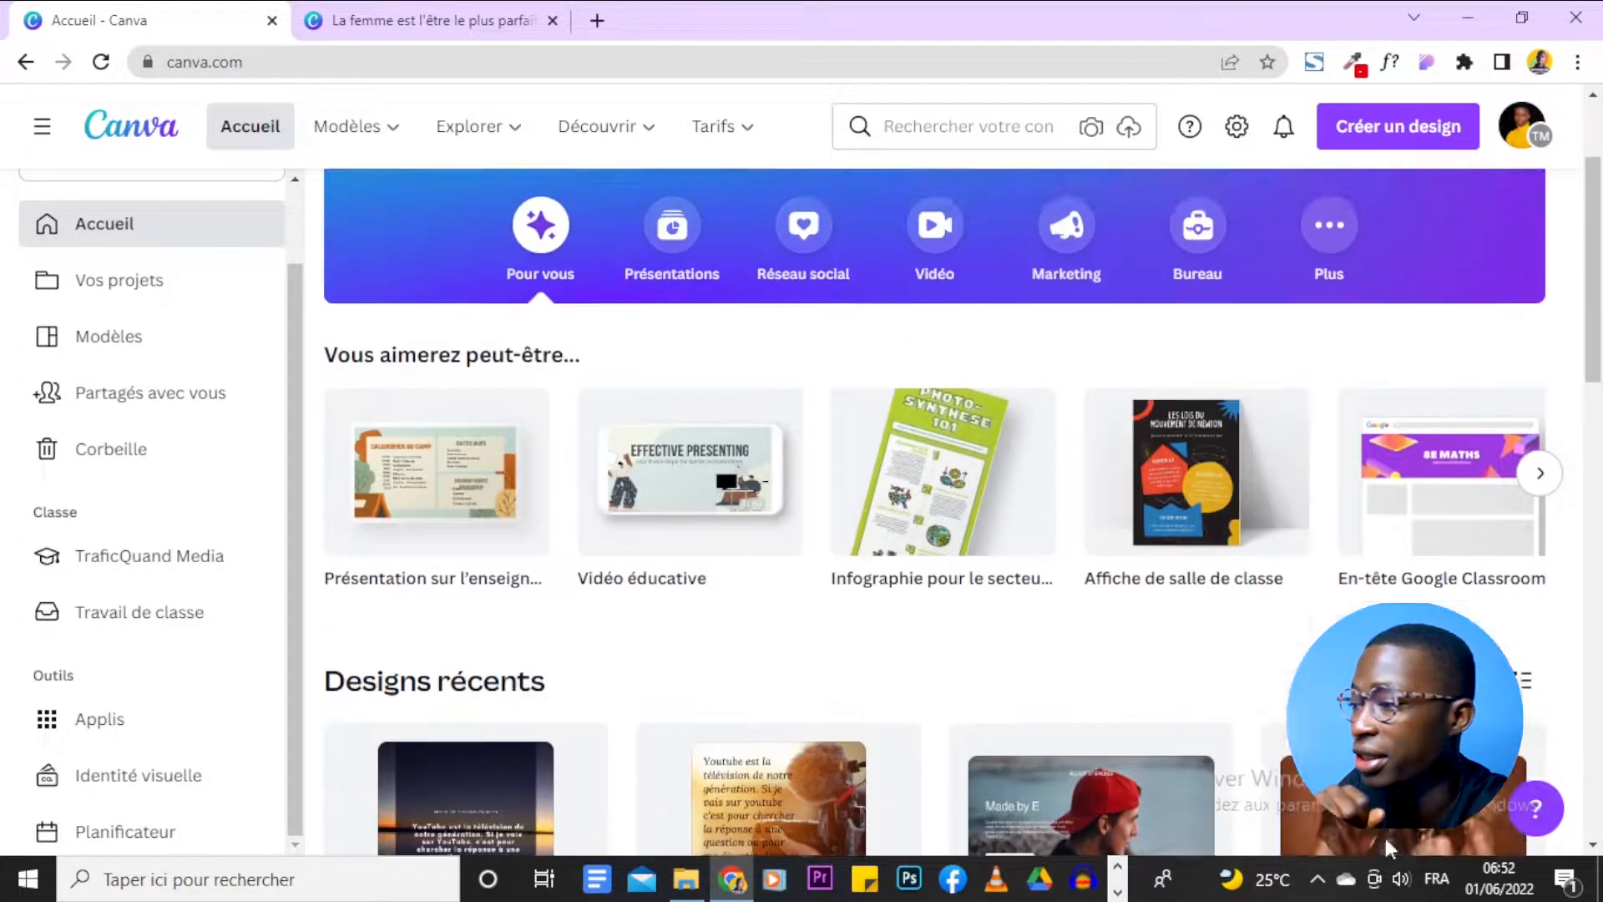
click(418, 20)
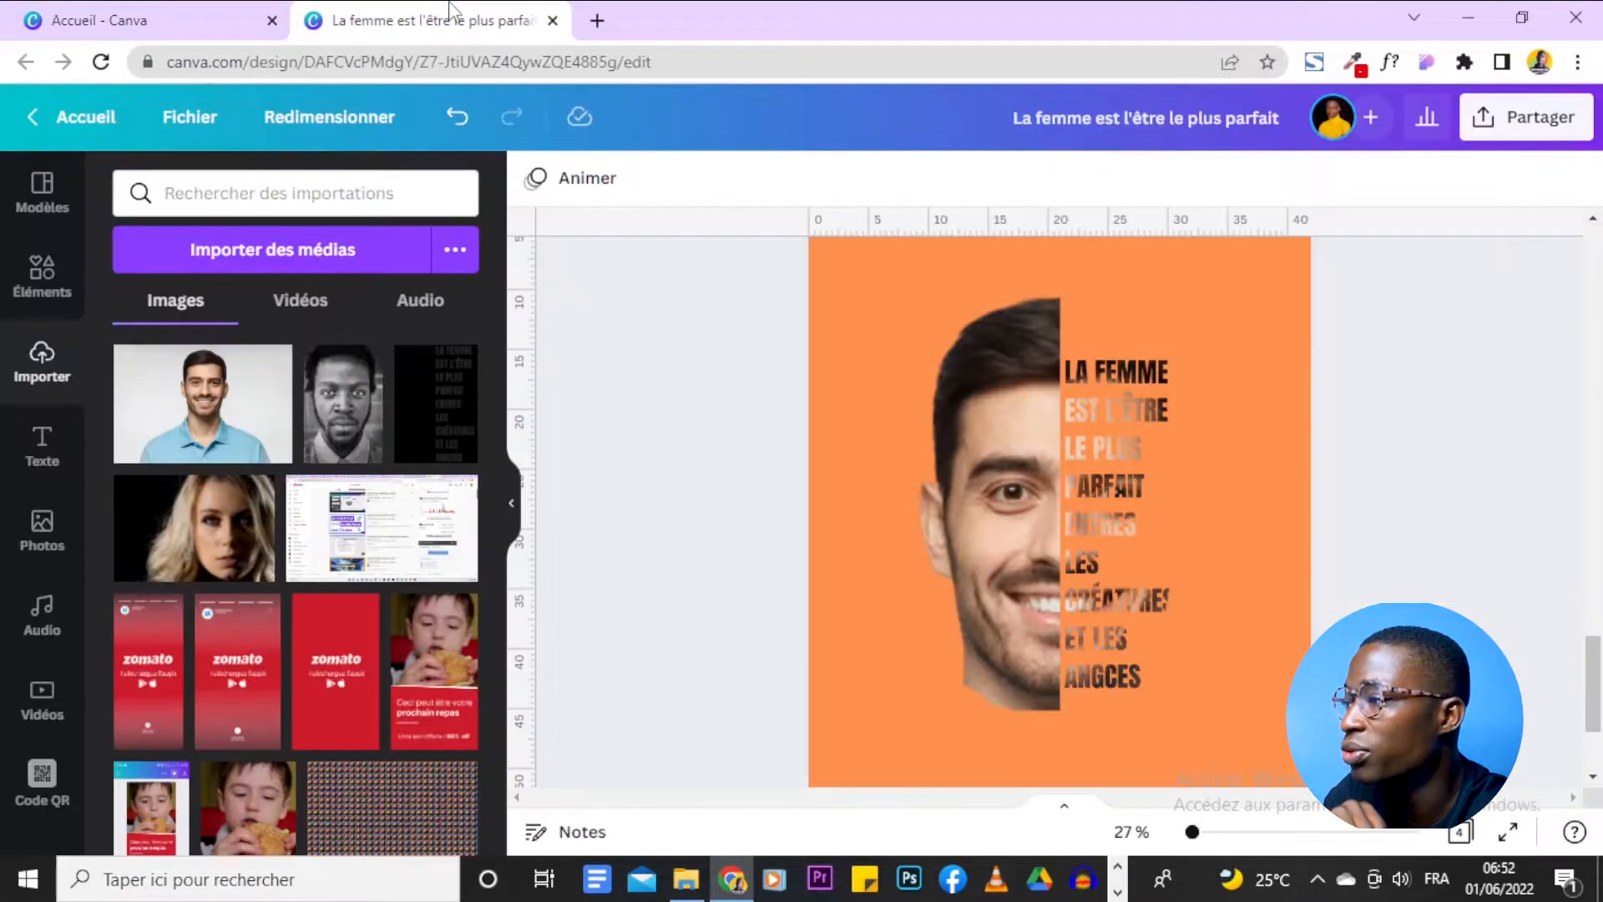
click(130, 10)
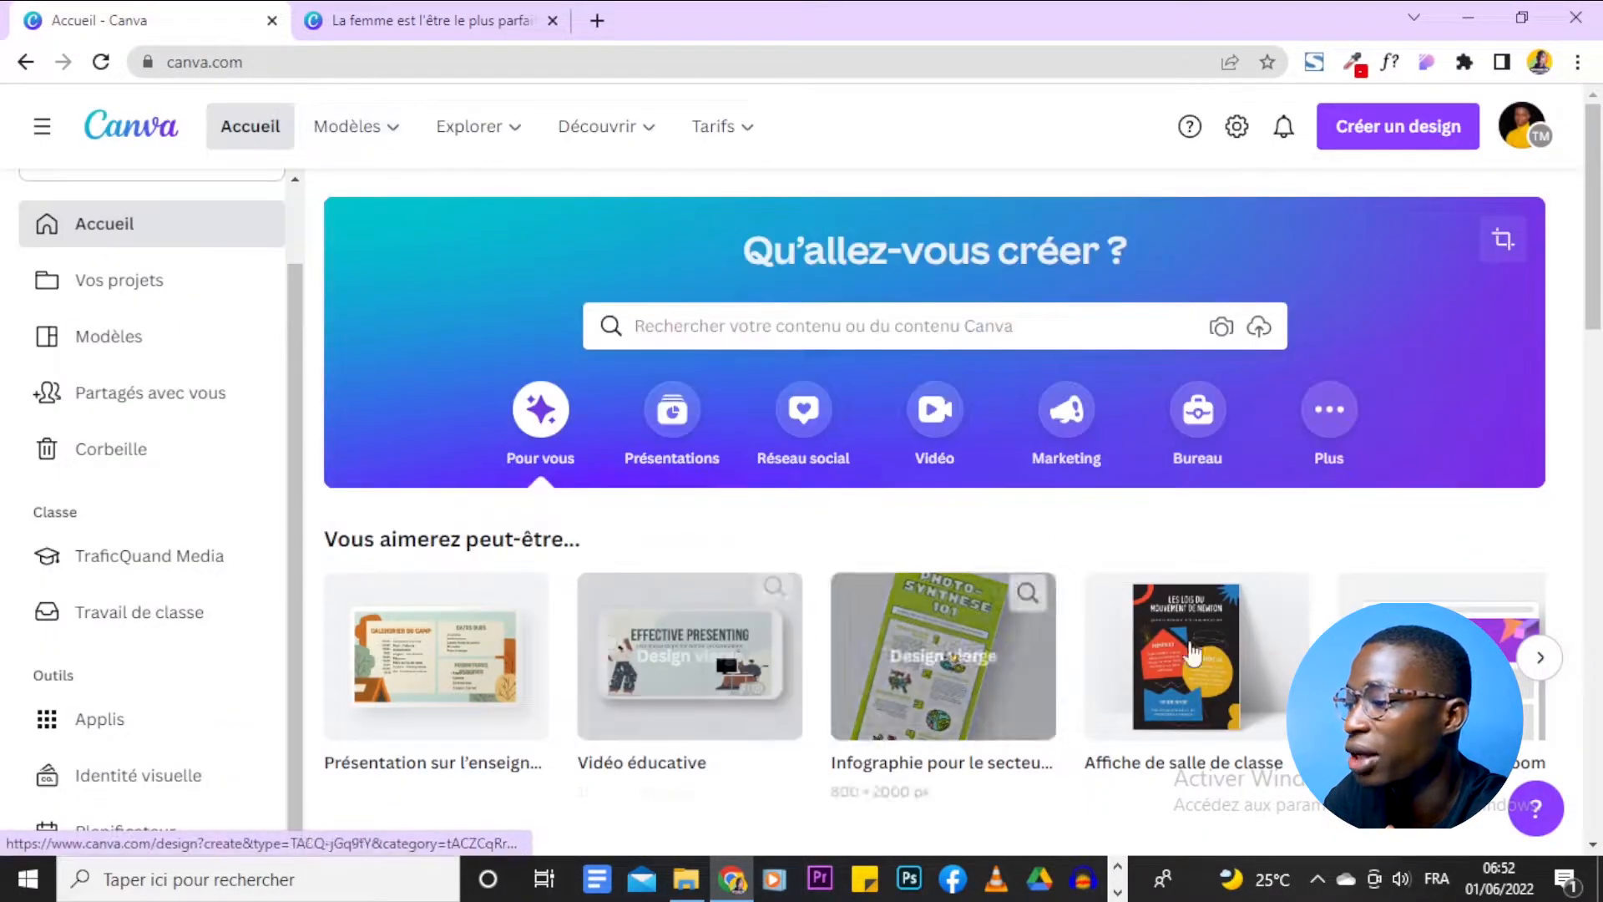
scroll(1088, 665, down, 3)
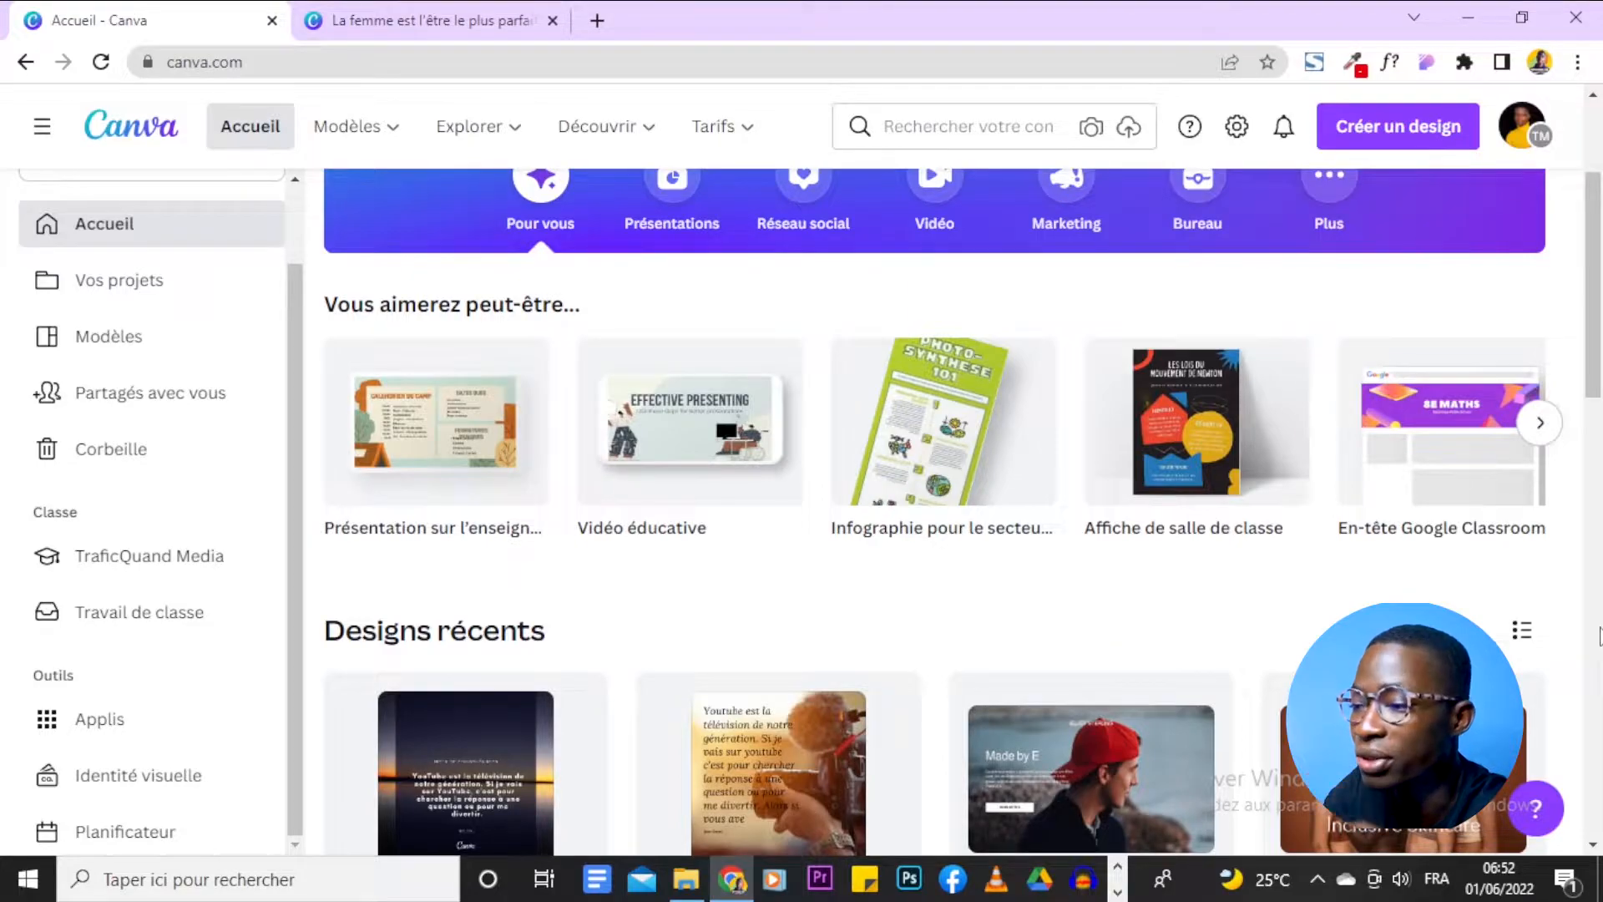
click(375, 11)
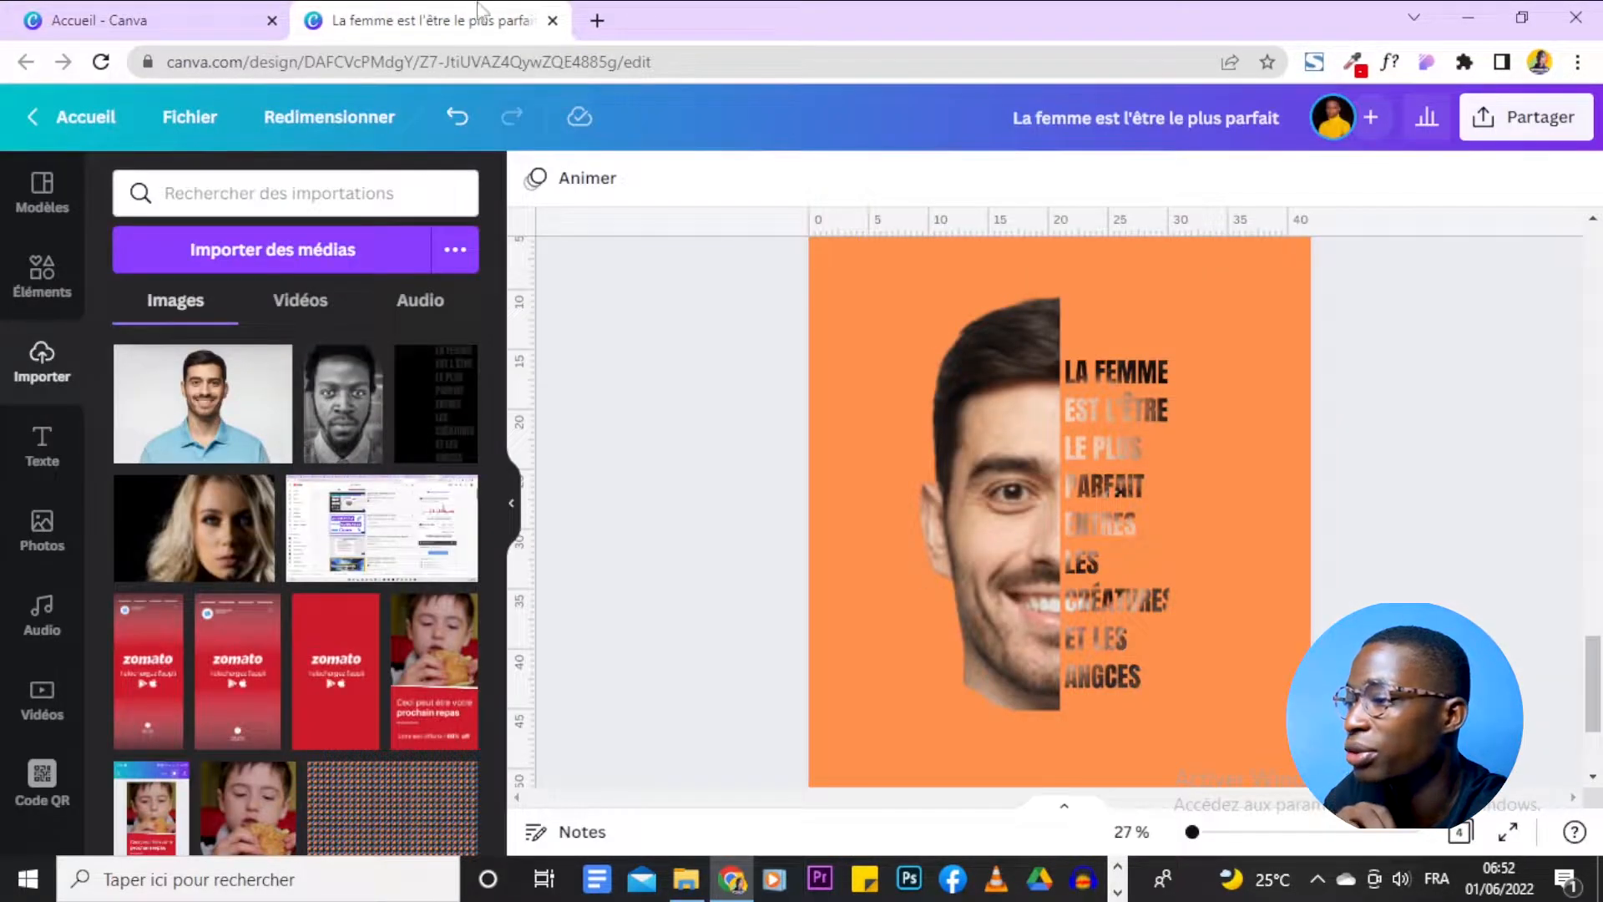
click(109, 20)
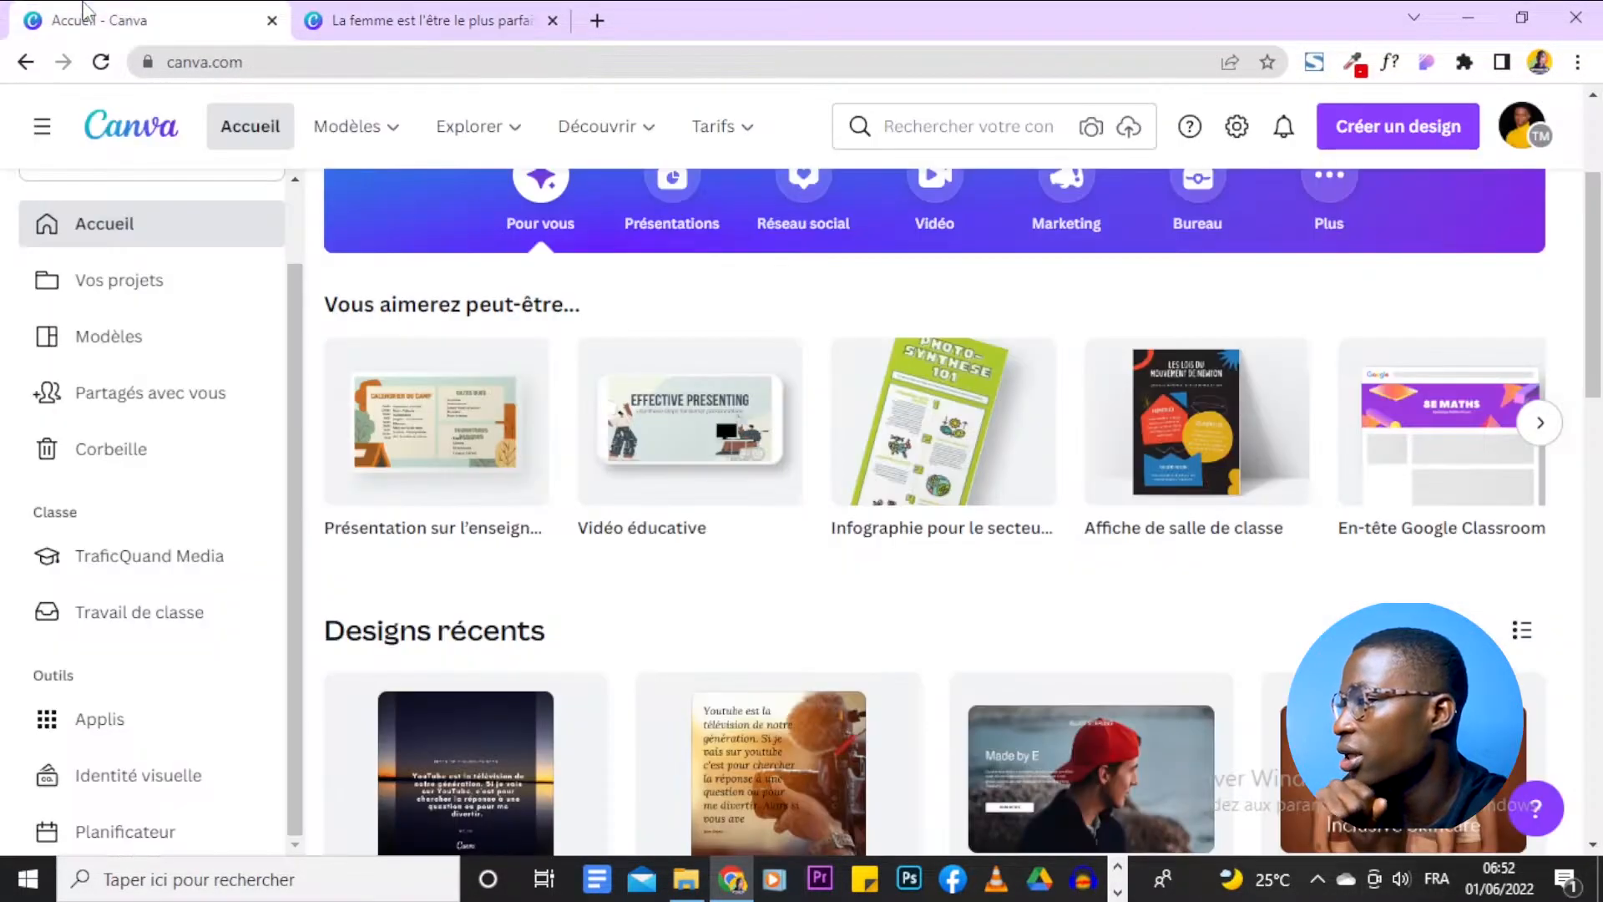
scroll(1589, 820, up, 2)
scroll(1402, 718, down, 1)
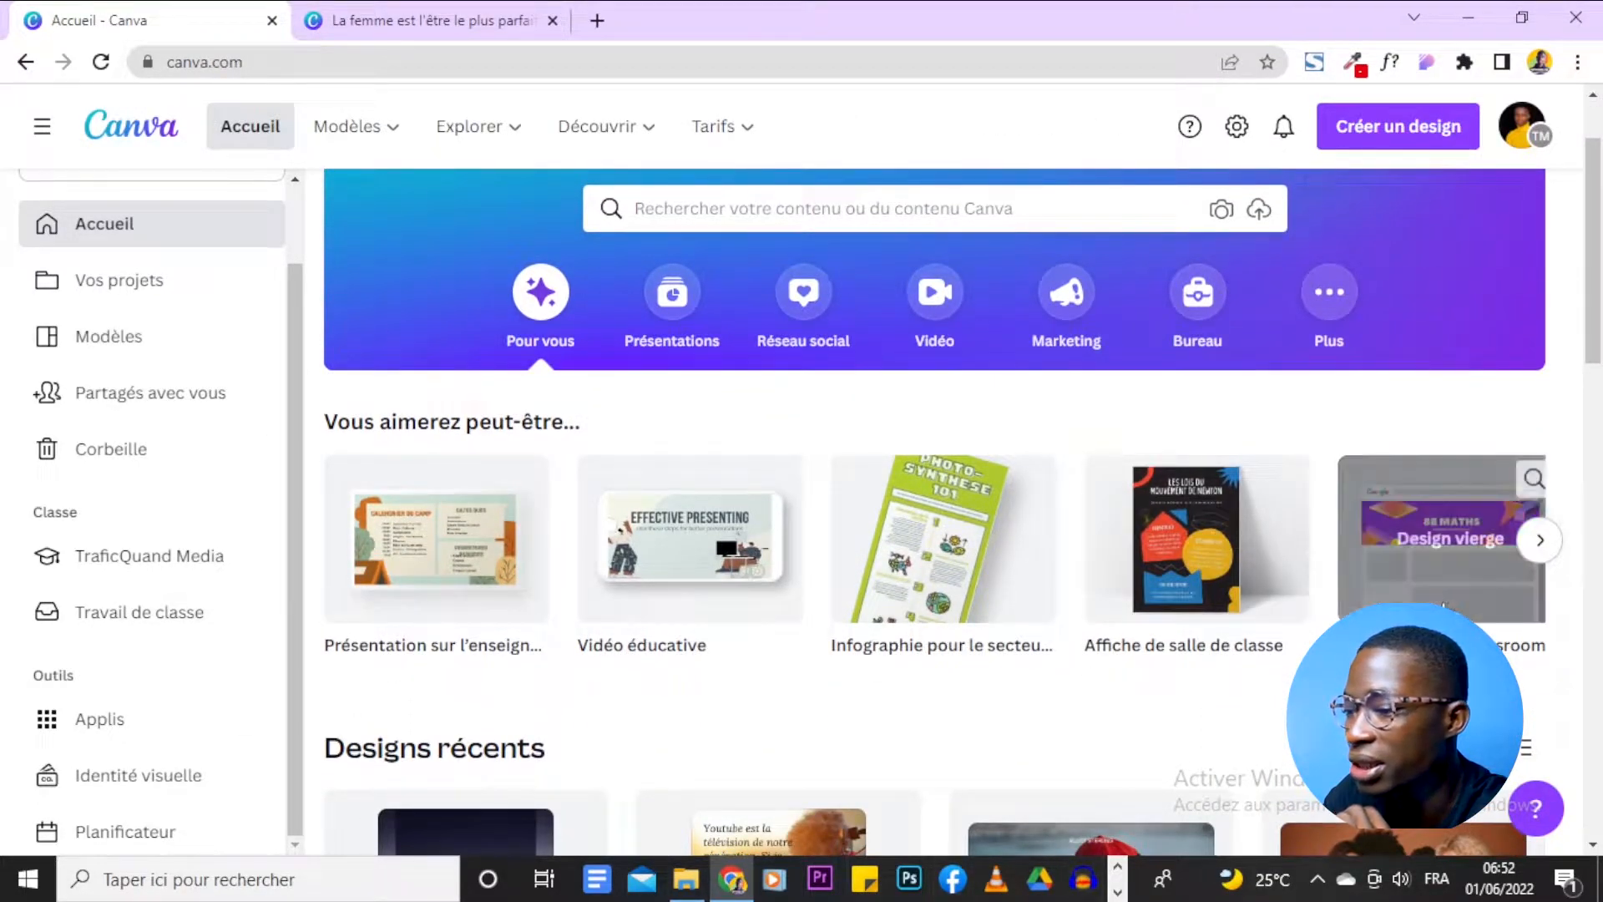
click(1184, 553)
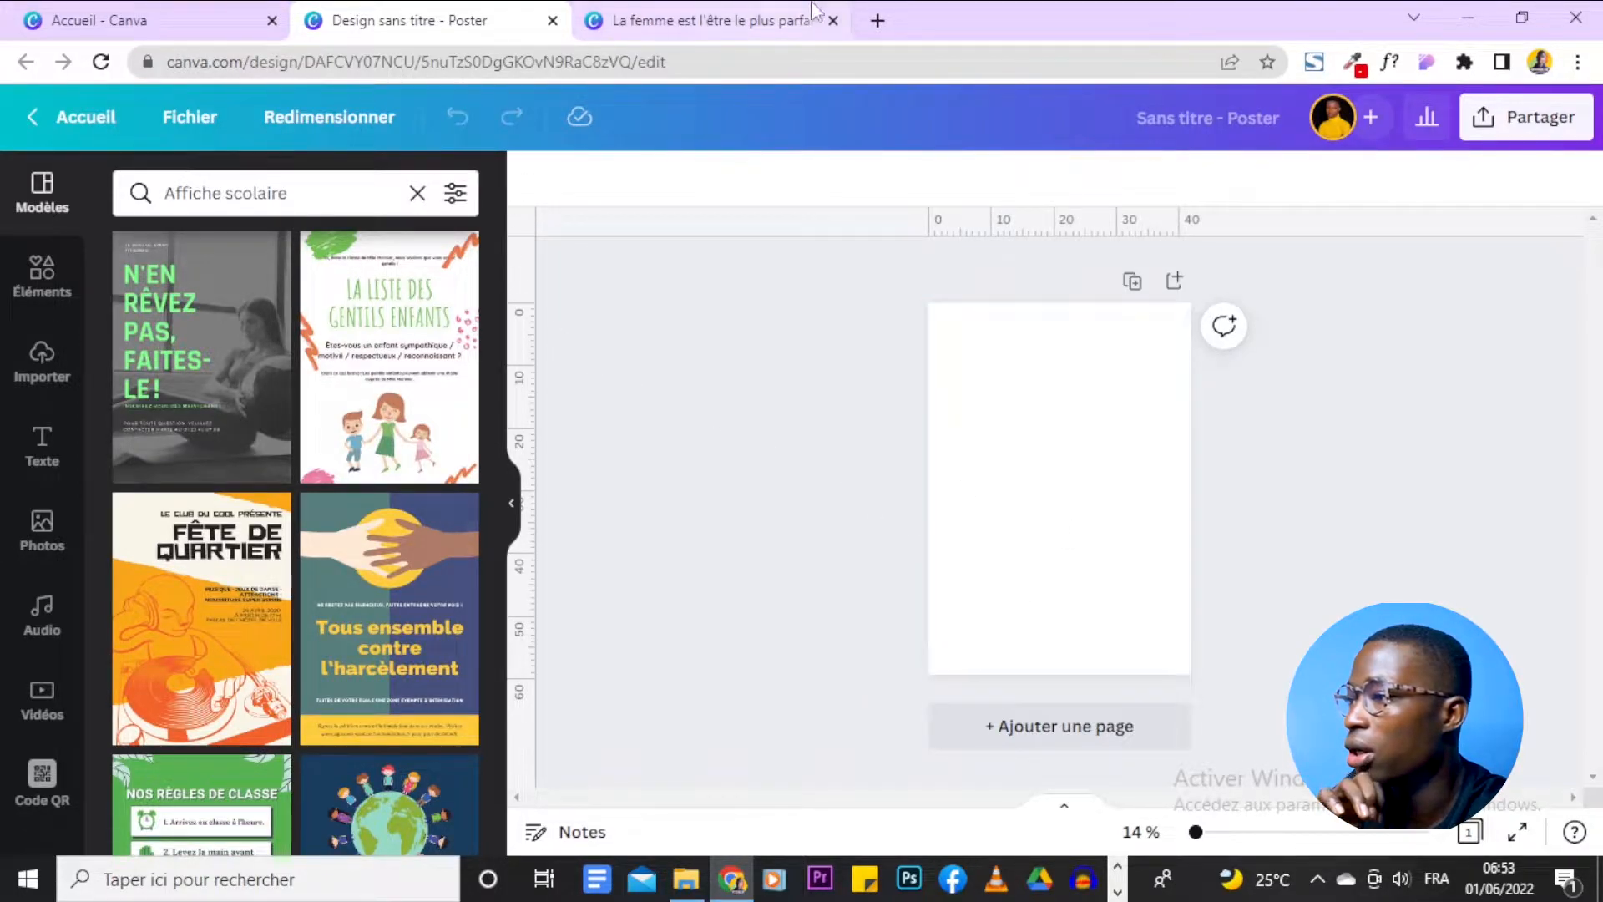
Search Google Images for "portrait de face" in a new browser tab and compare the portraits with the finished split-face design.
click(877, 23)
text(port)
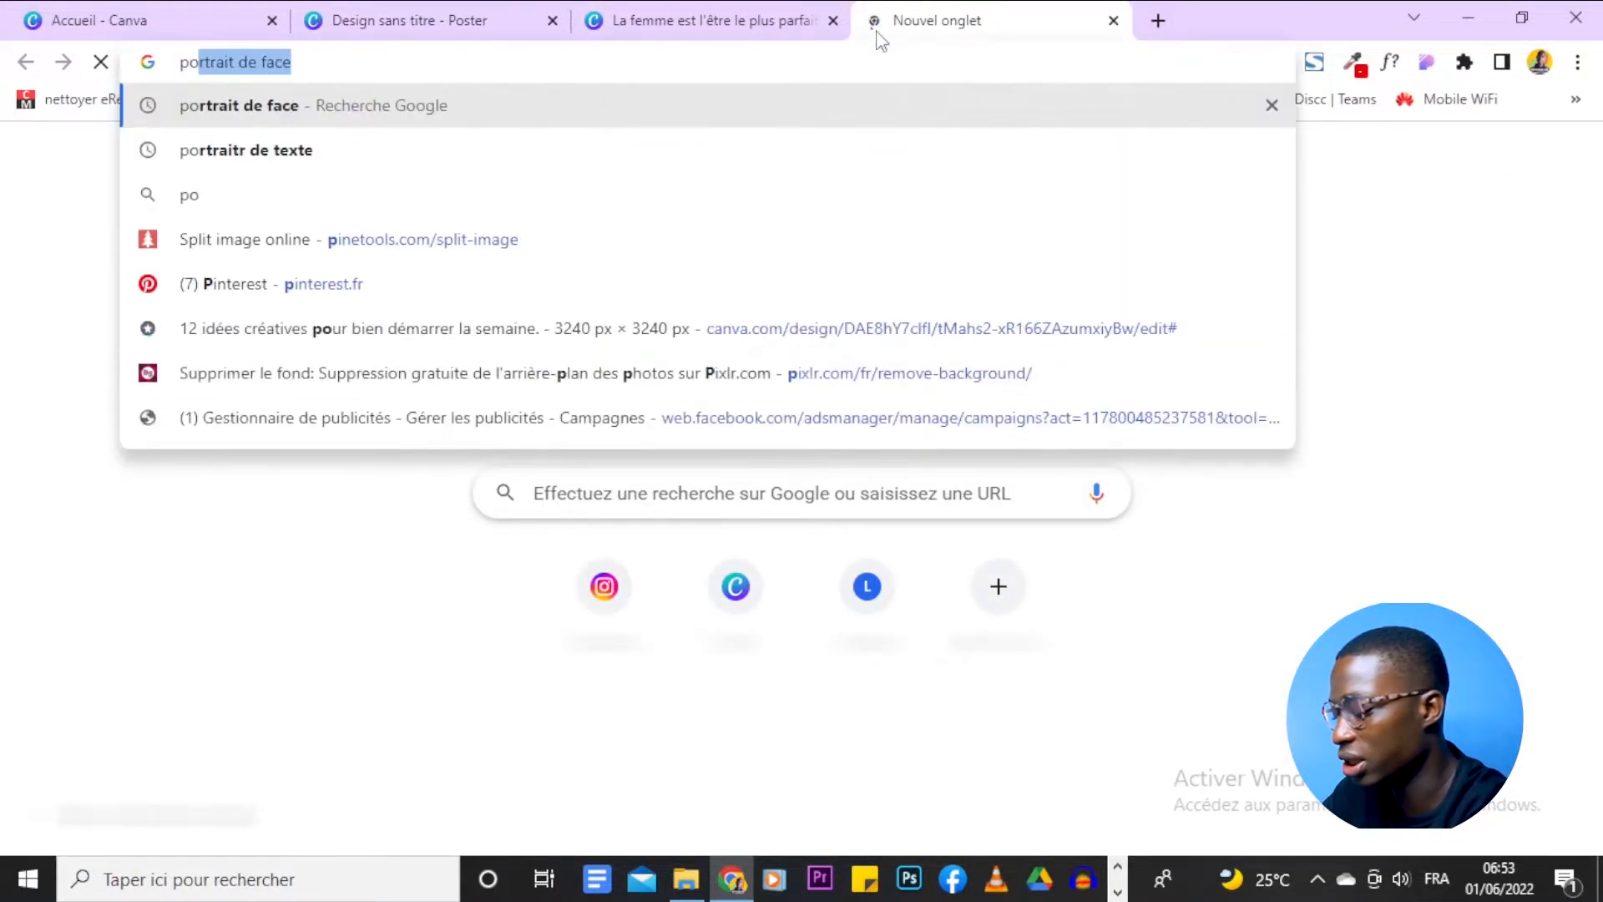
key(Return)
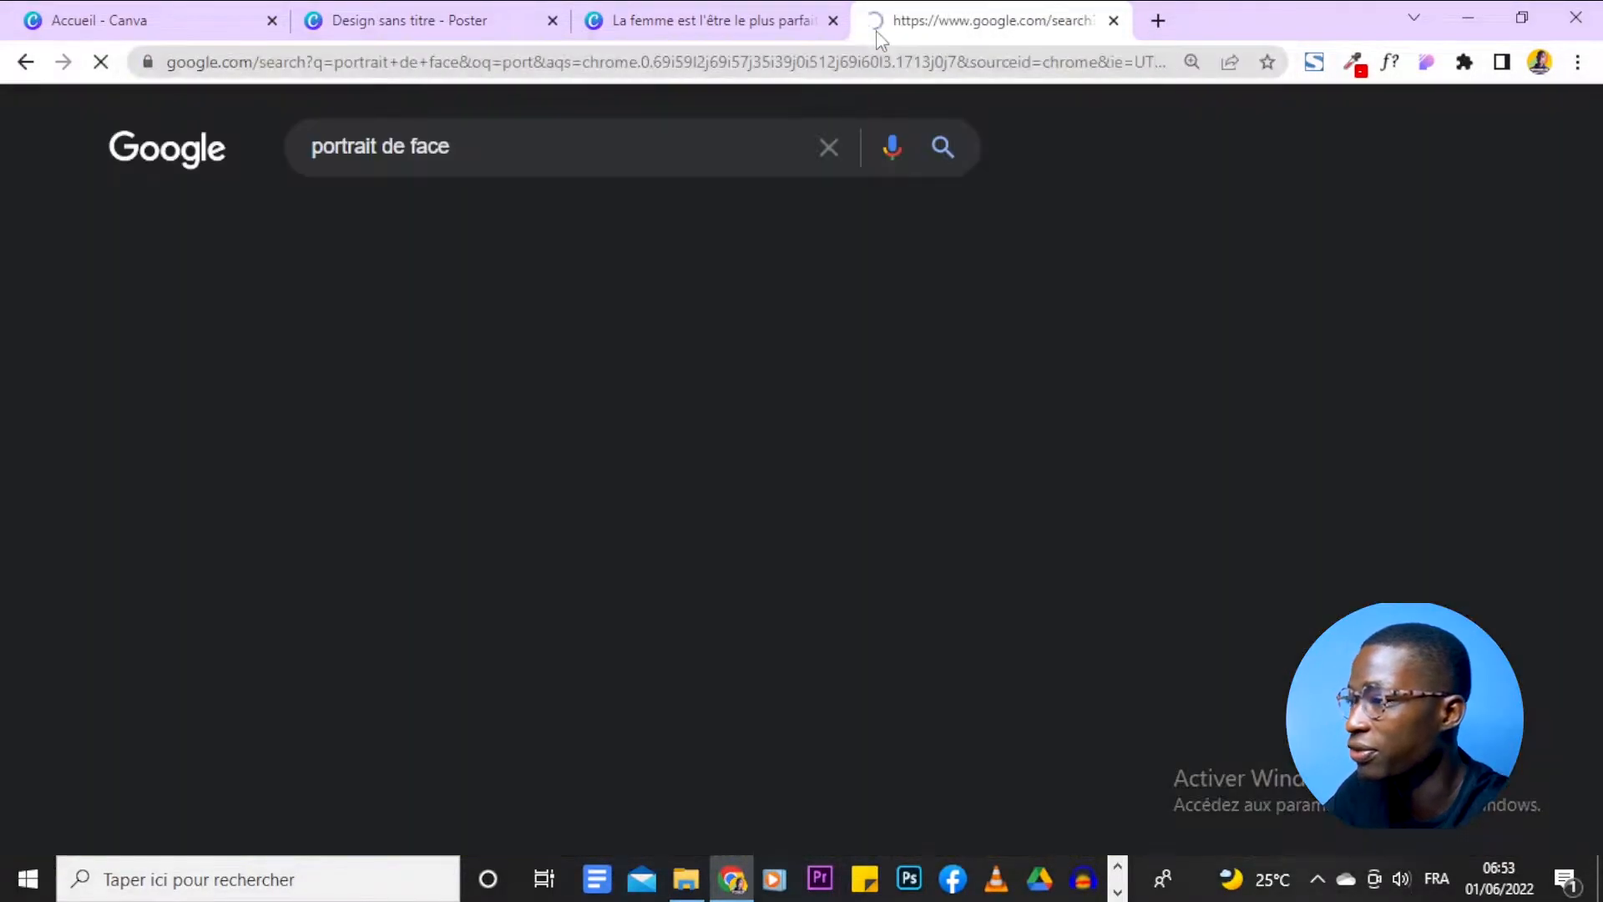
scroll(292, 222, down, 1)
scroll(292, 222, up, 1)
click(290, 223)
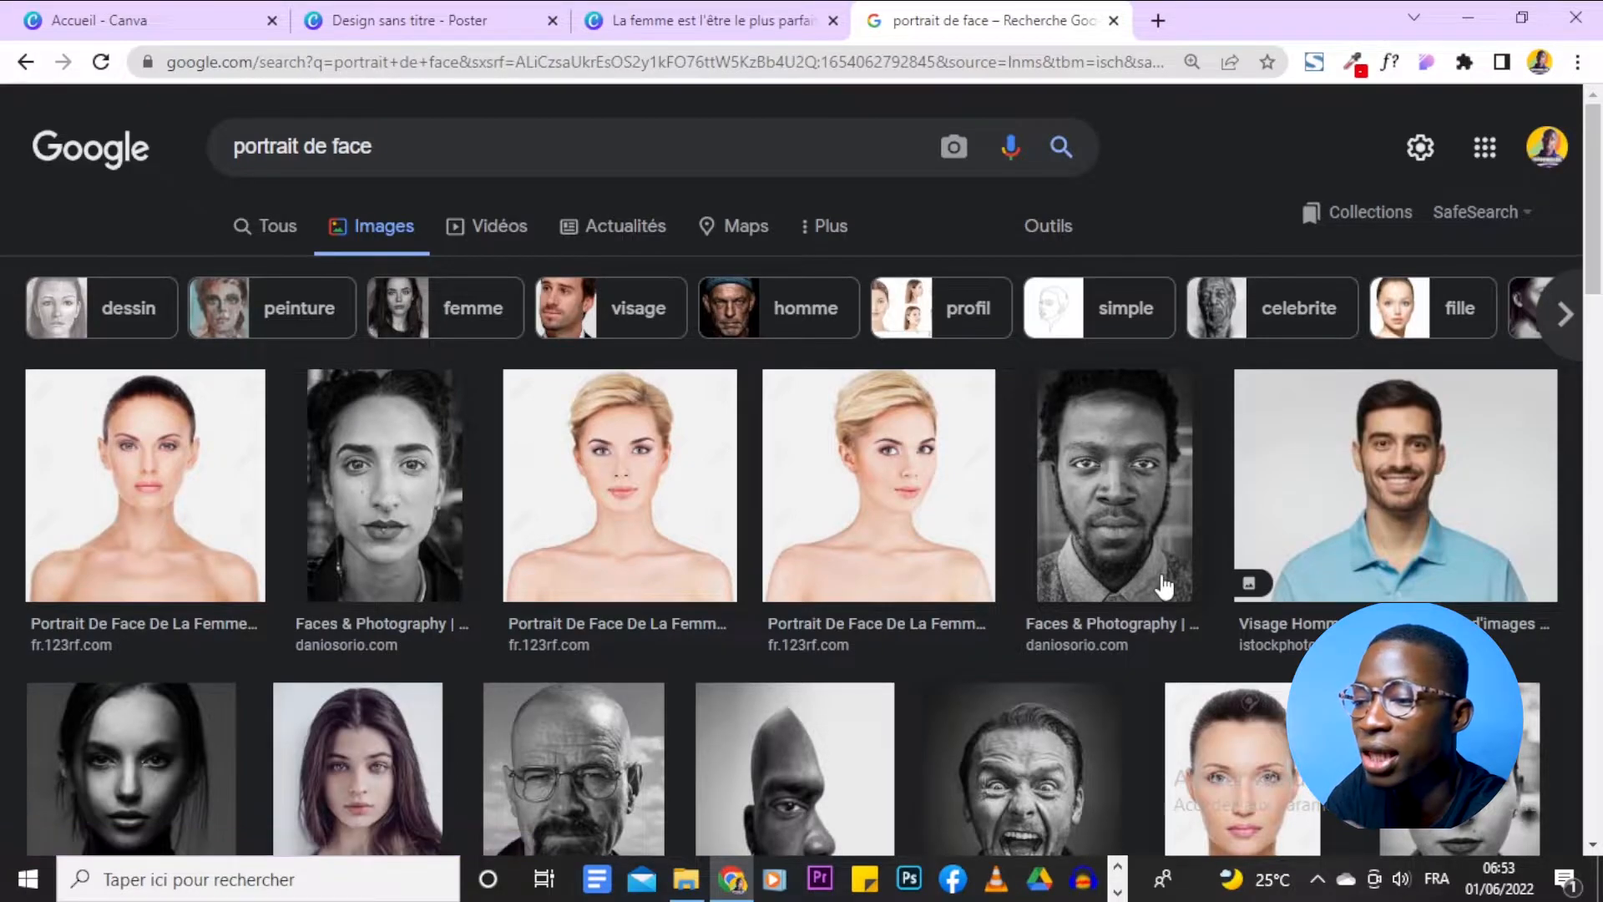
scroll(1164, 563, down, 4)
scroll(1165, 584, up, 1)
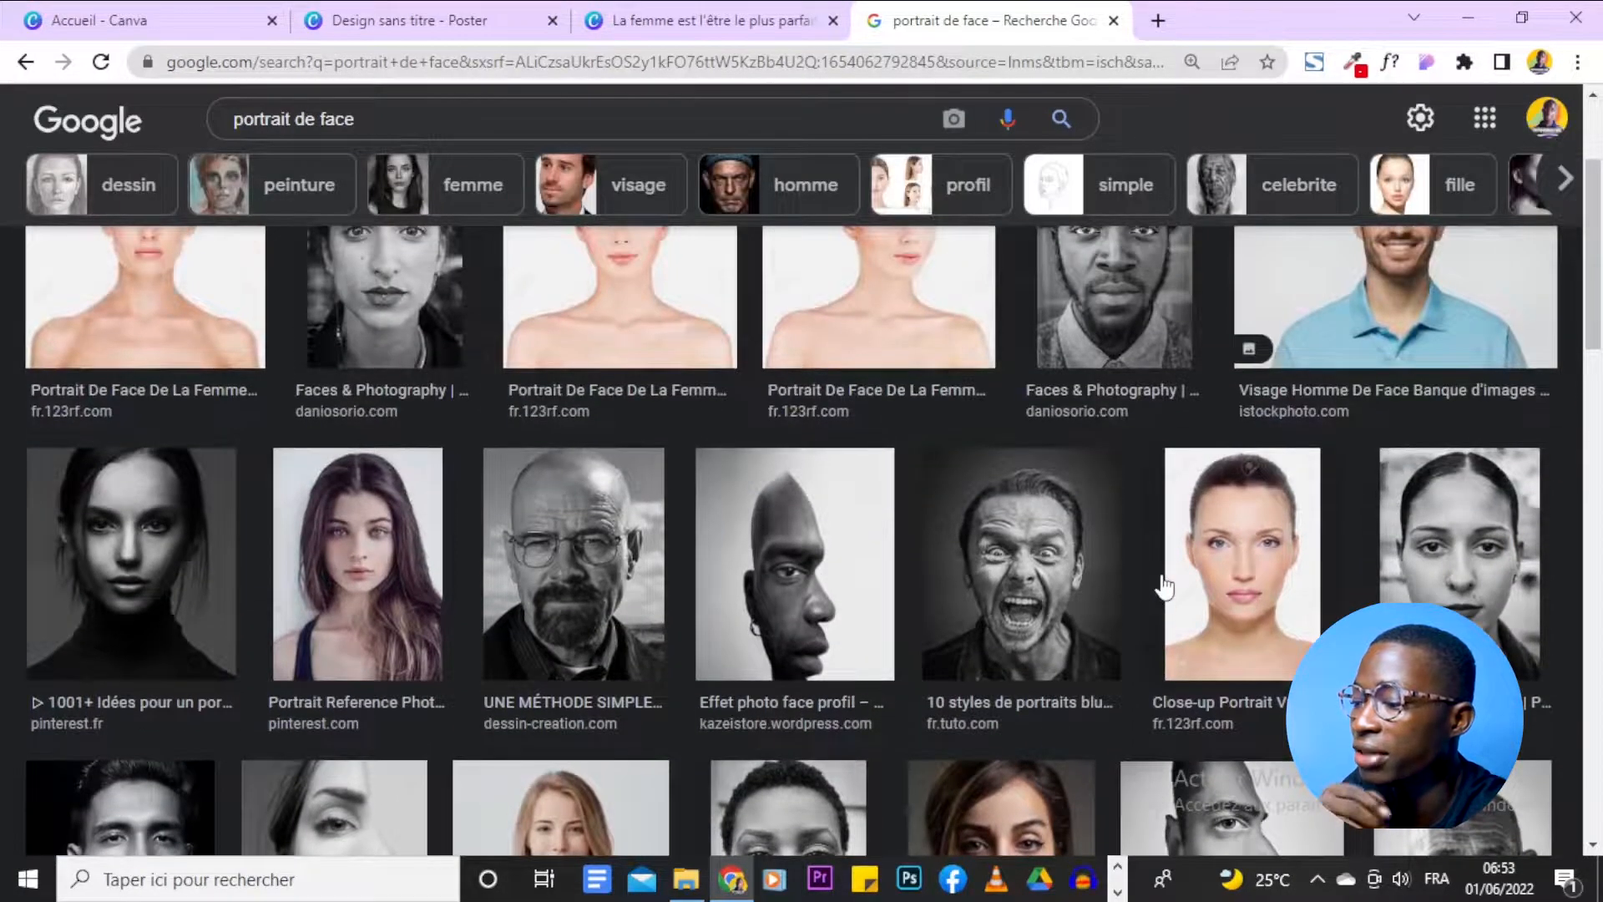
click(792, 11)
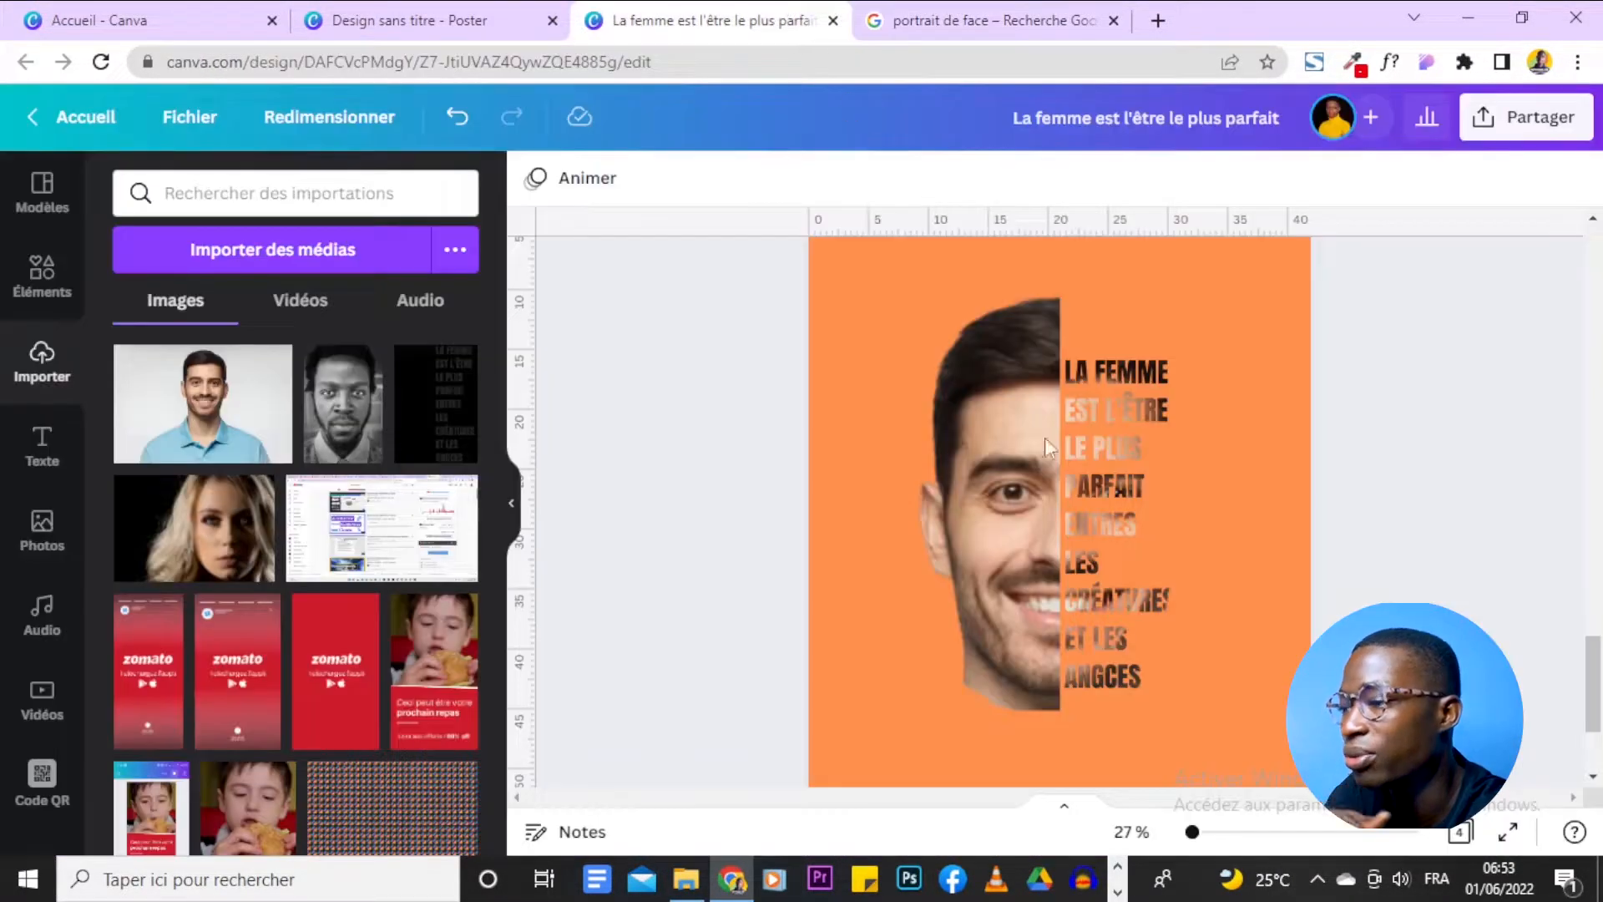
click(1005, 16)
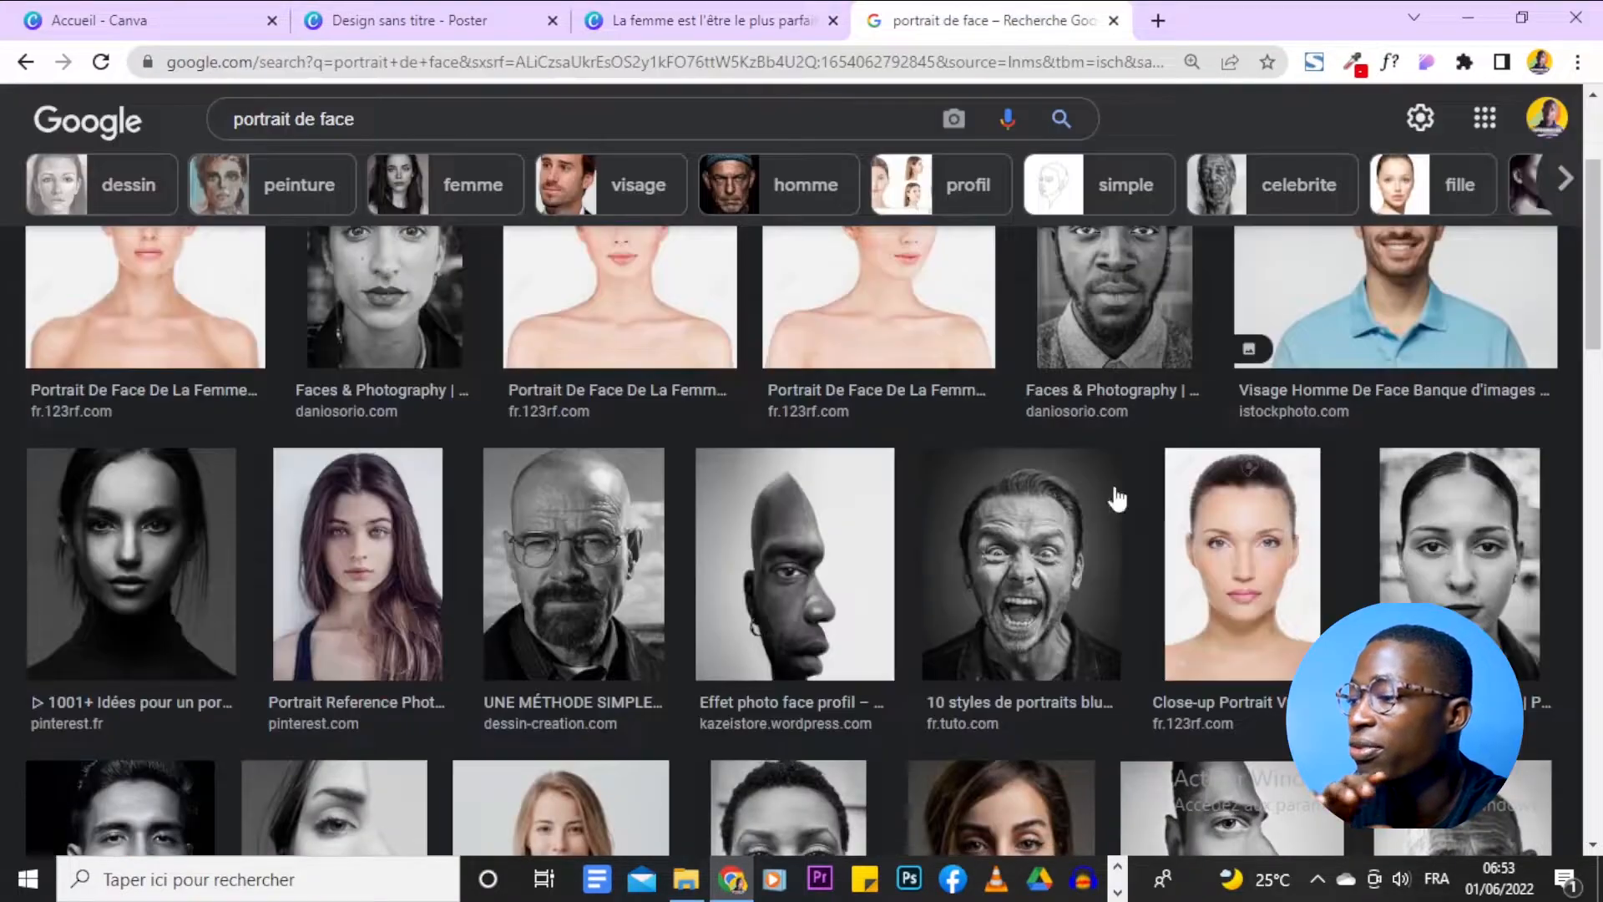
scroll(1186, 718, up, 3)
Upload the blonde woman's Liquify-Photoshop portrait cover photo from the Téléchargements folder to the design's media, then return to the portrait image results.
click(692, 12)
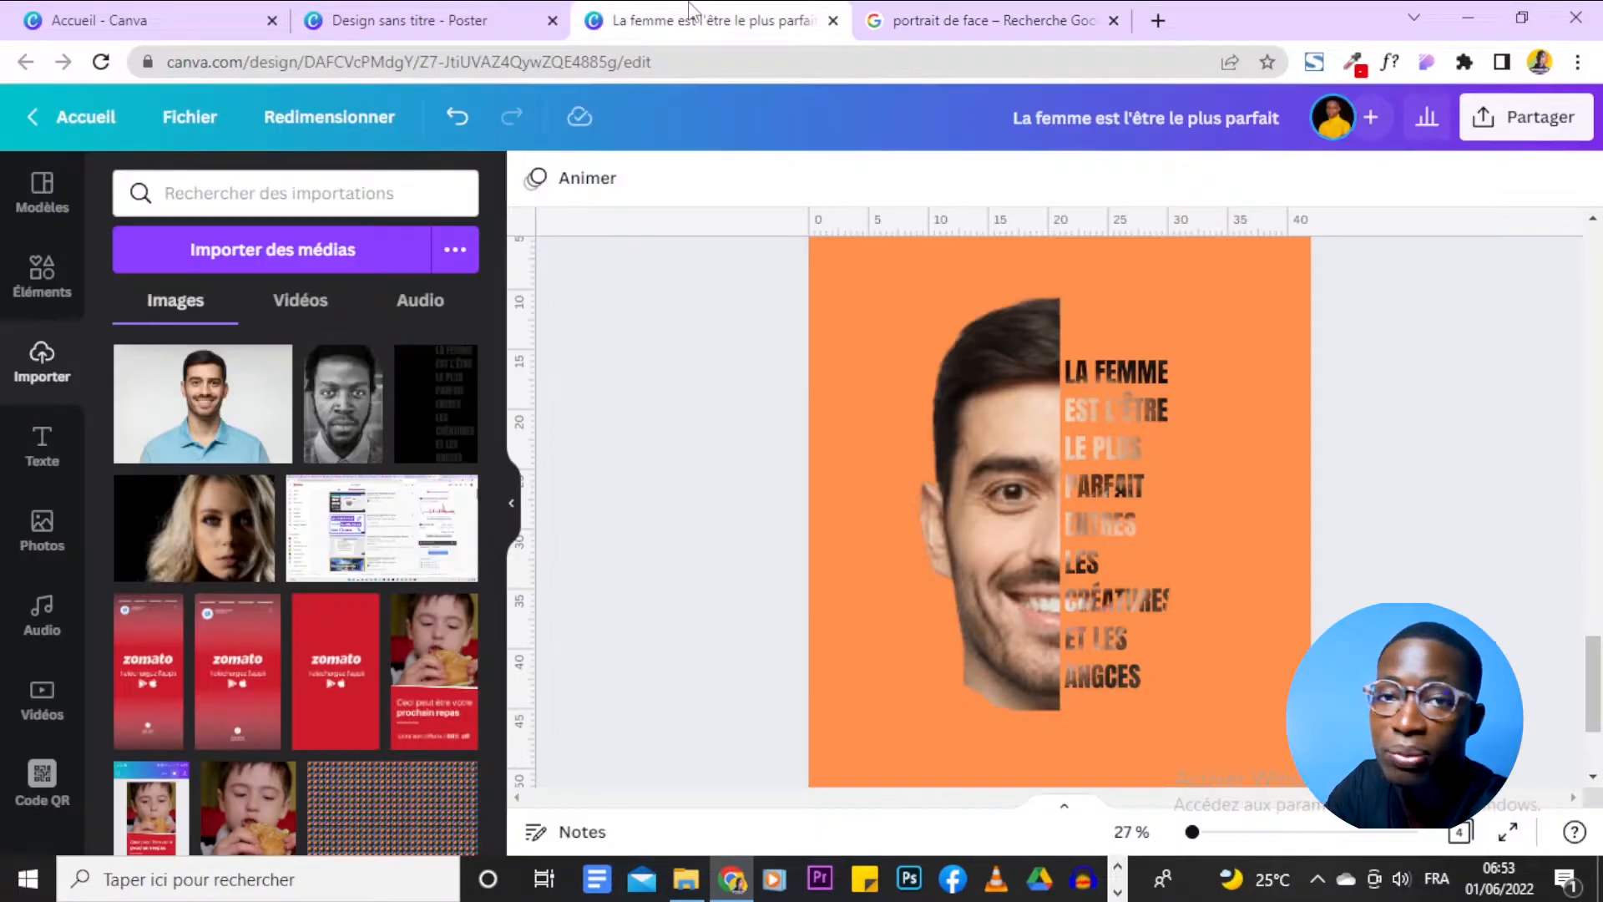
click(307, 250)
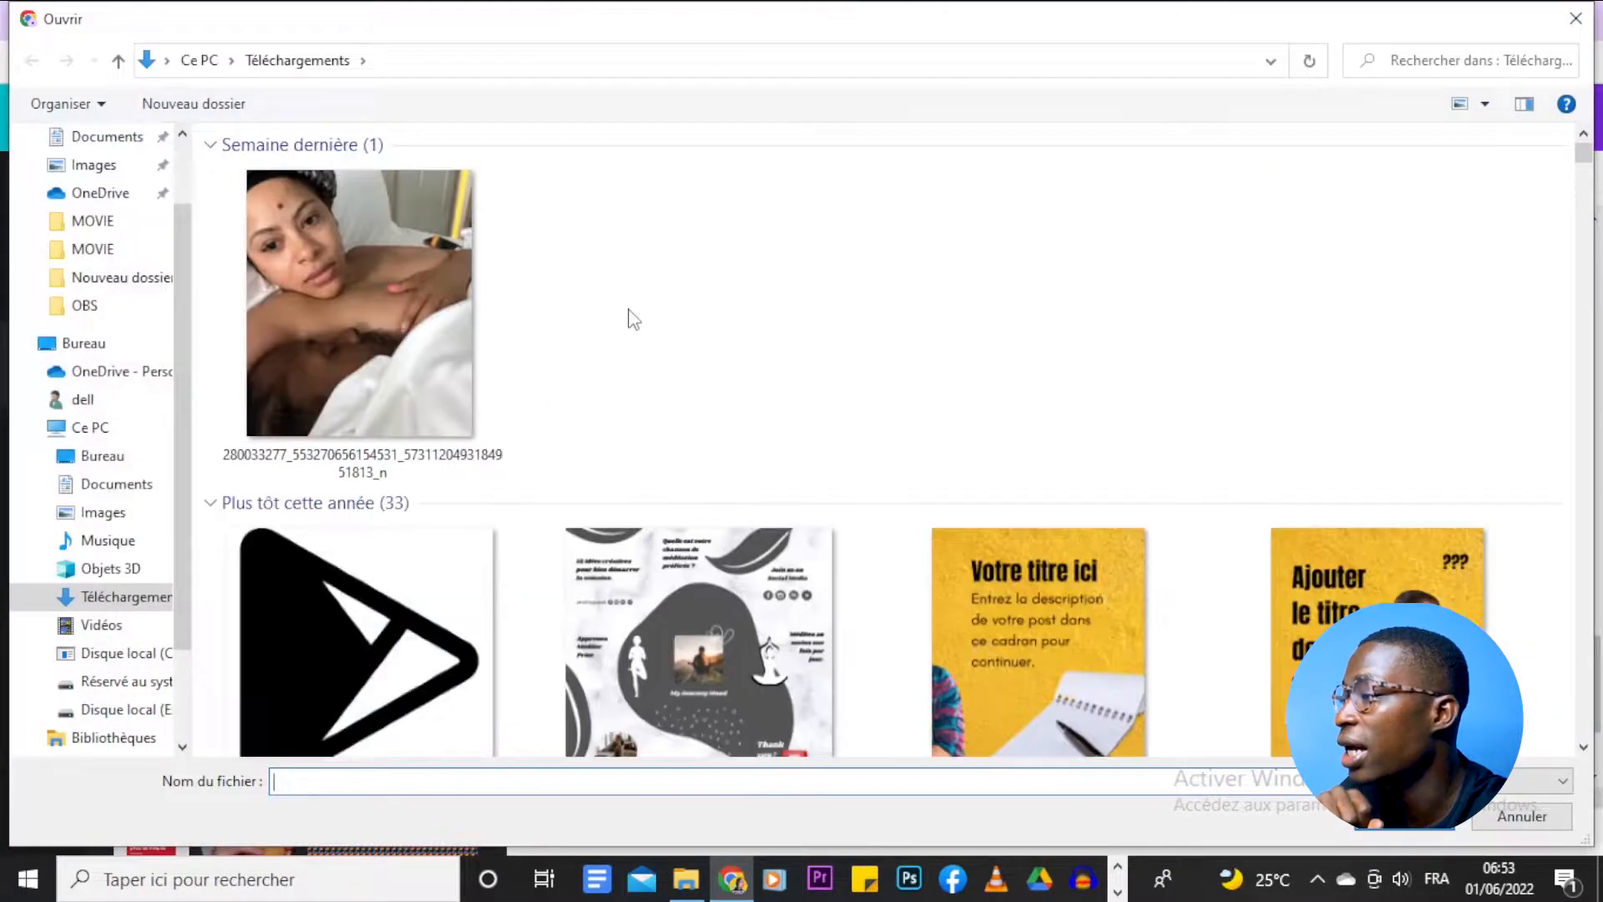
scroll(1180, 351, down, 10)
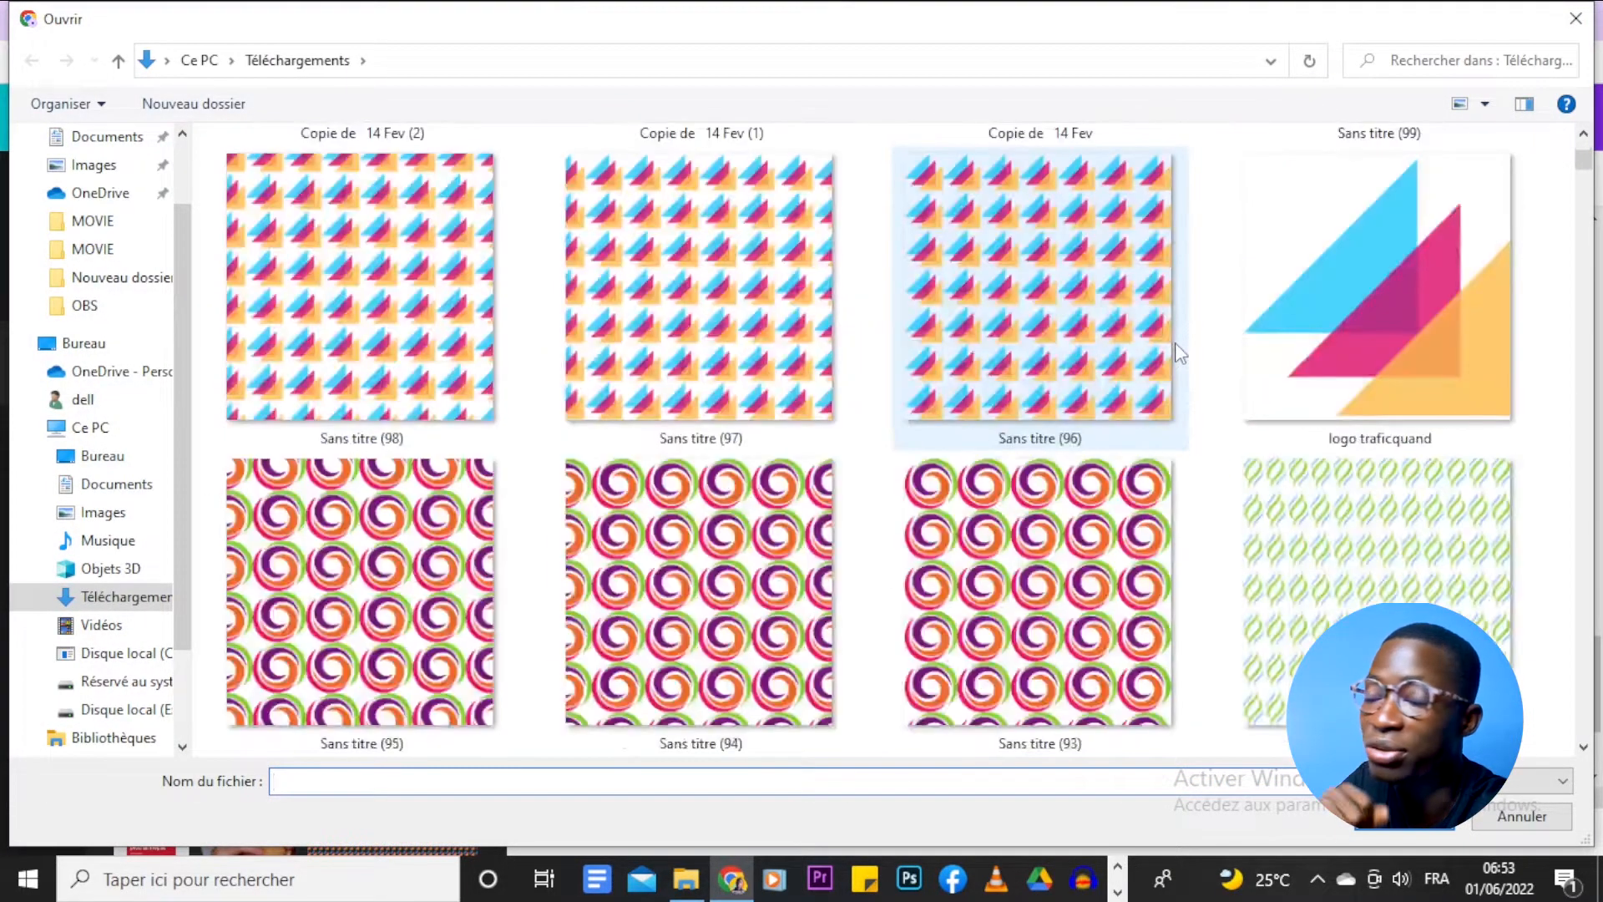
scroll(1179, 352, up, 15)
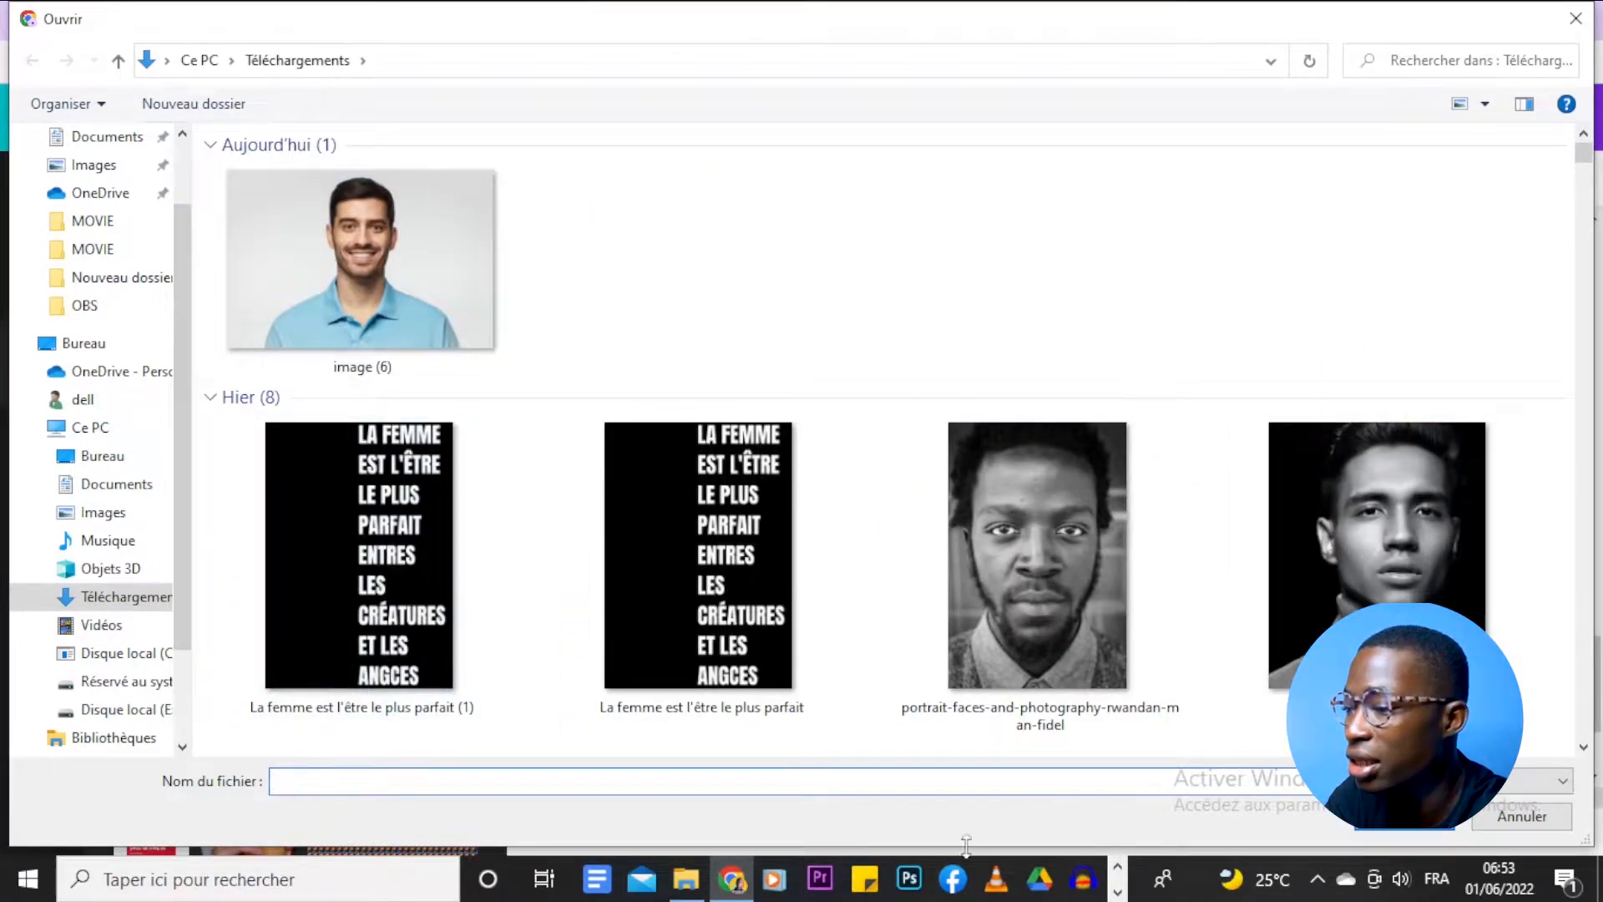
scroll(1153, 512, down, 3)
click(493, 585)
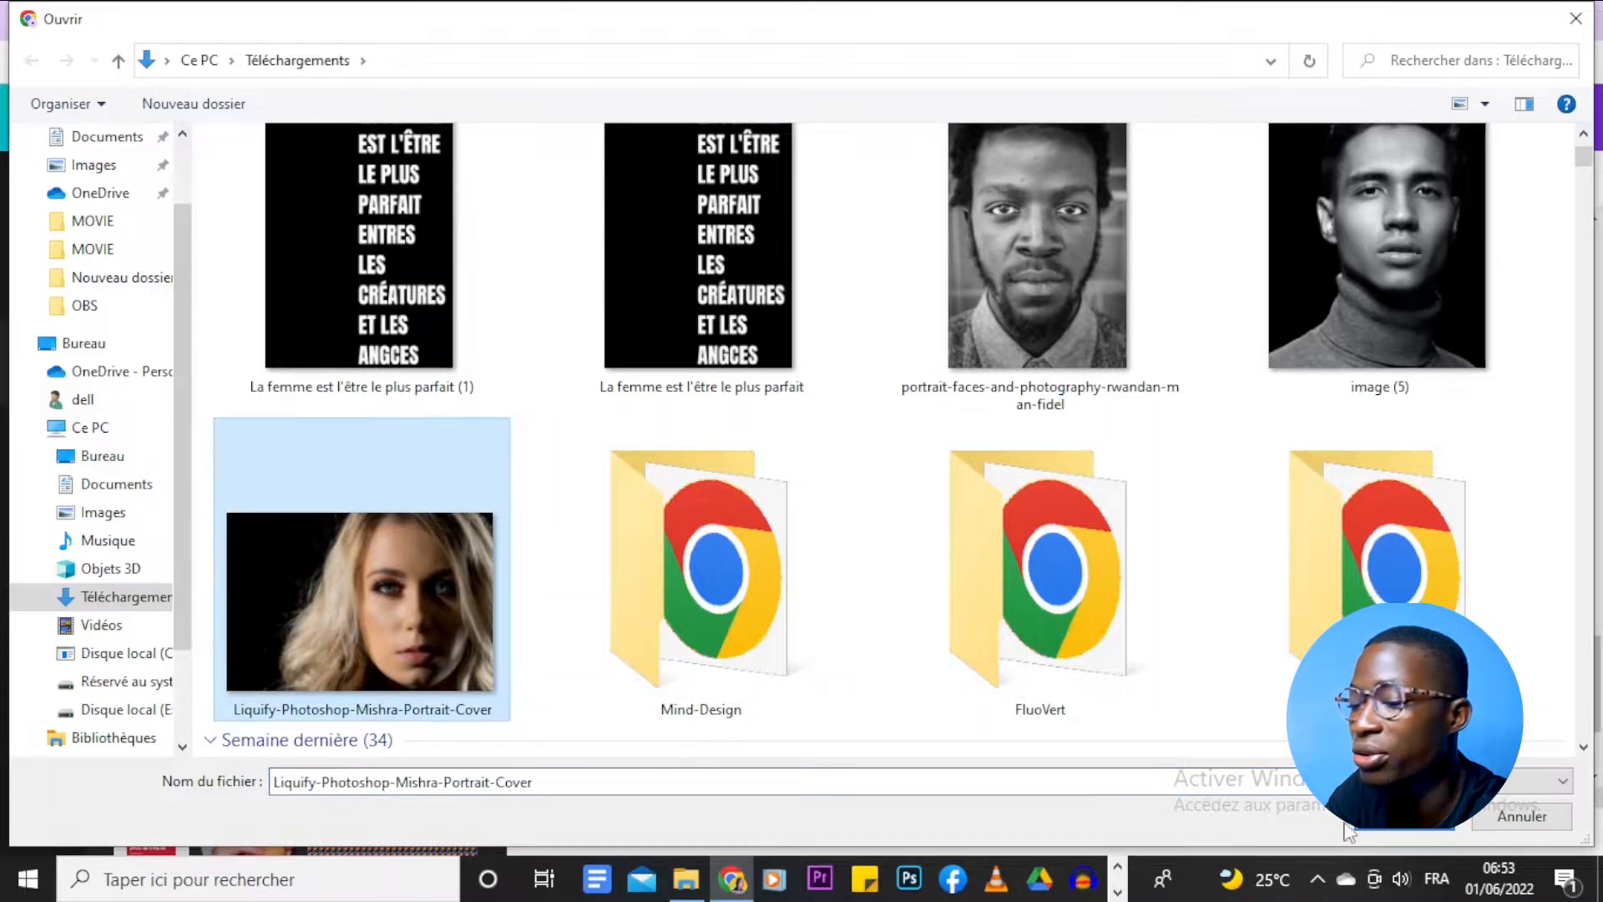
key(Return)
click(984, 12)
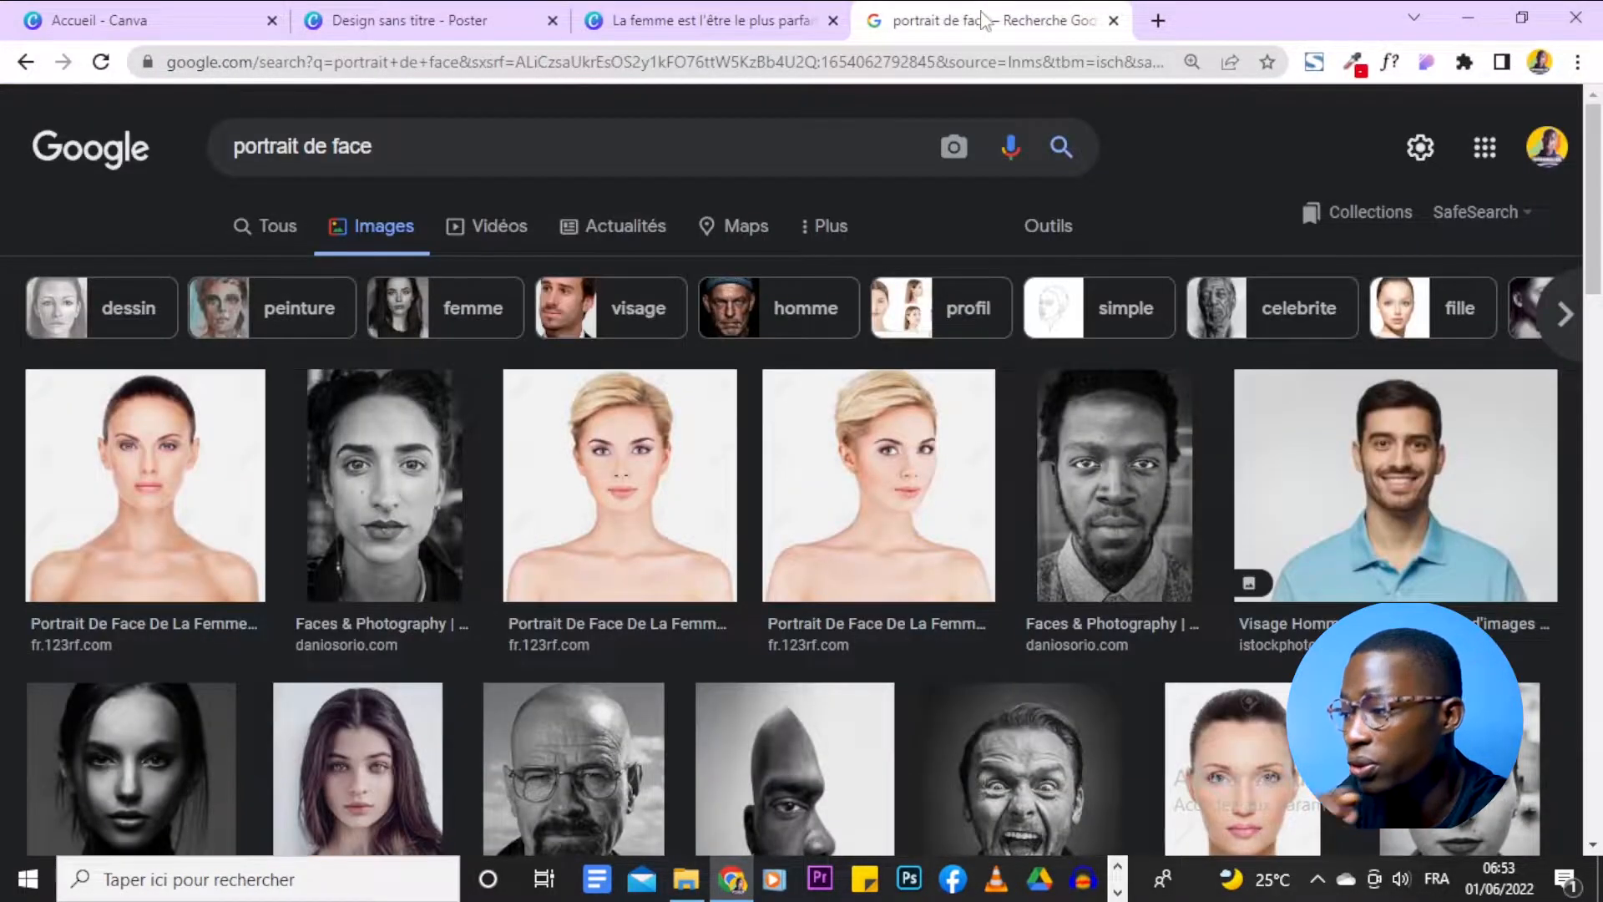
Compare the Google portrait results with the finished split-face designs, and return to the blank untitled poster.
scroll(823, 468, down, 5)
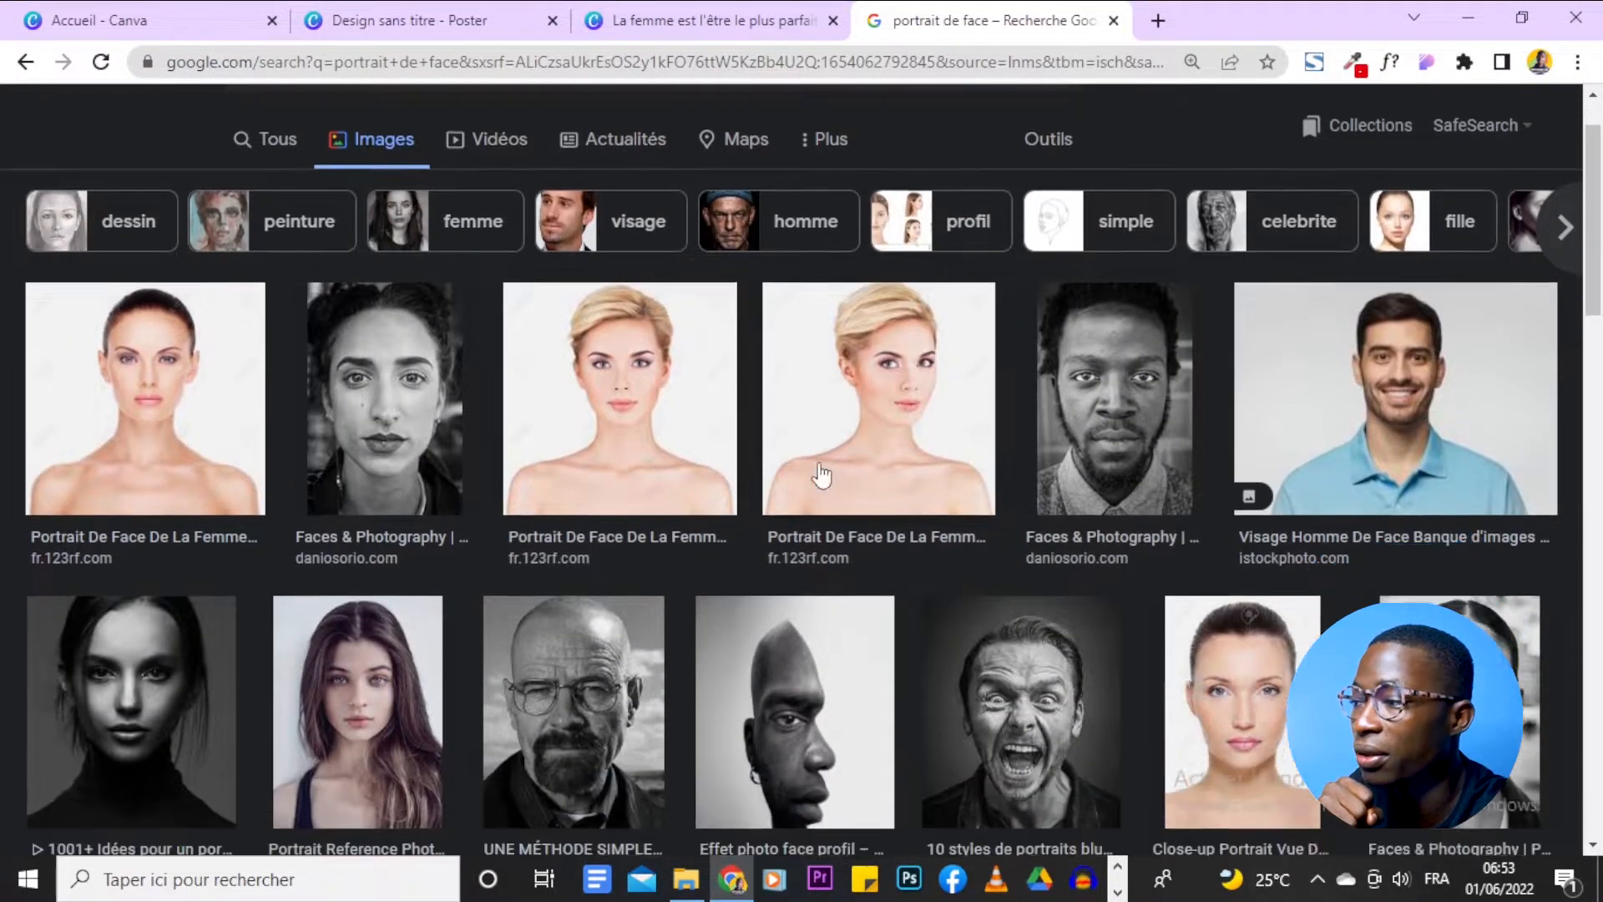
scroll(821, 473, up, 5)
click(716, 19)
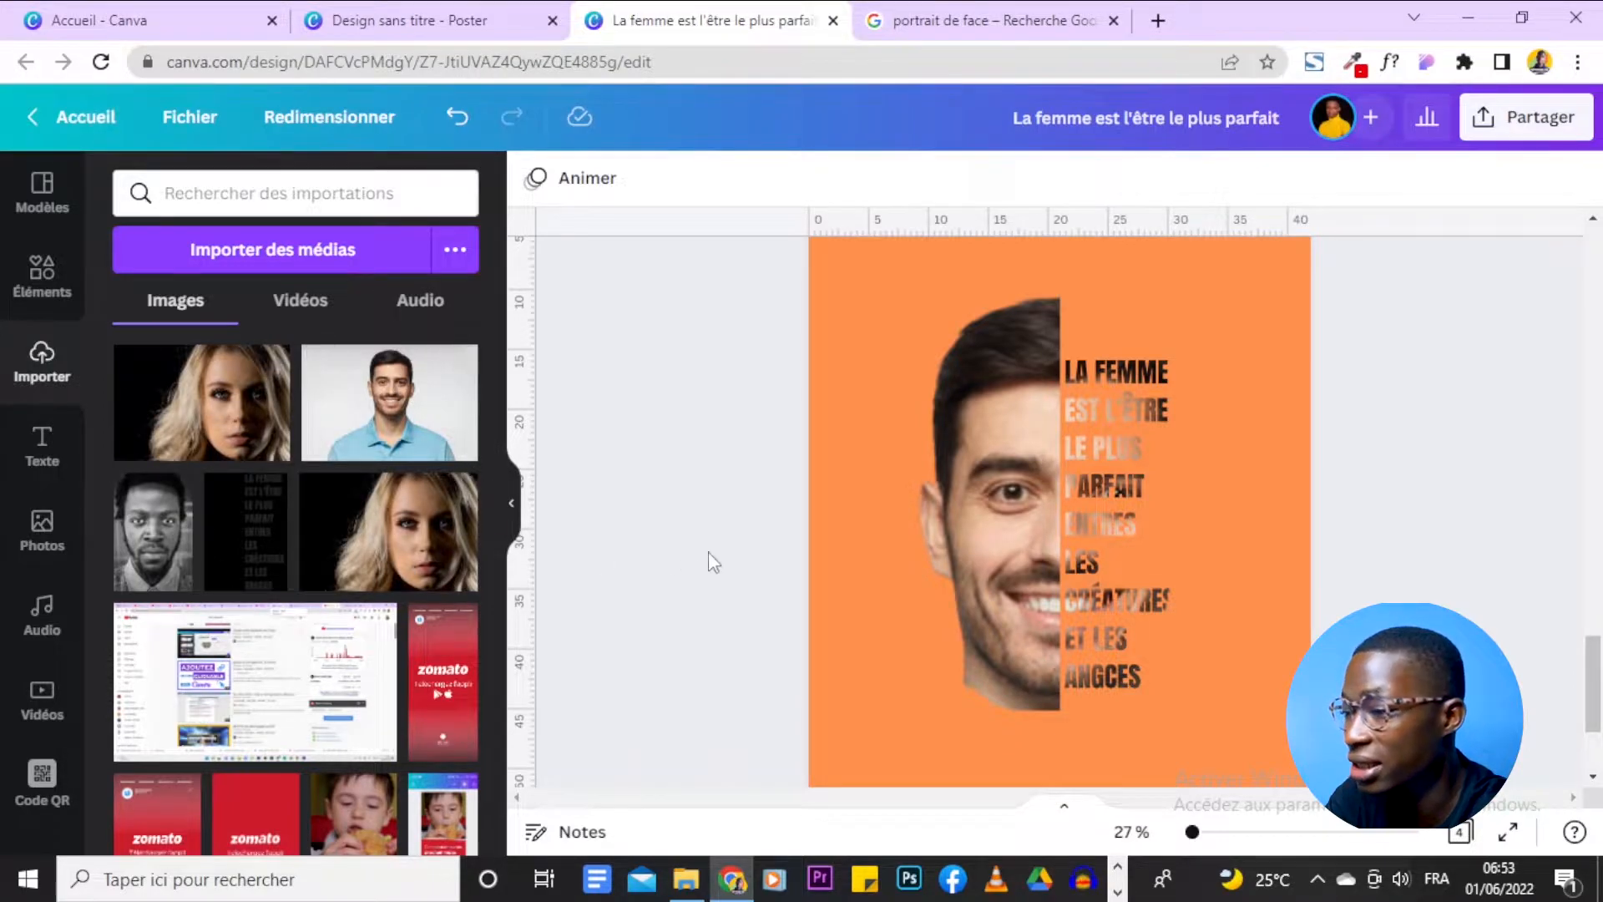
scroll(693, 562, up, 15)
click(409, 13)
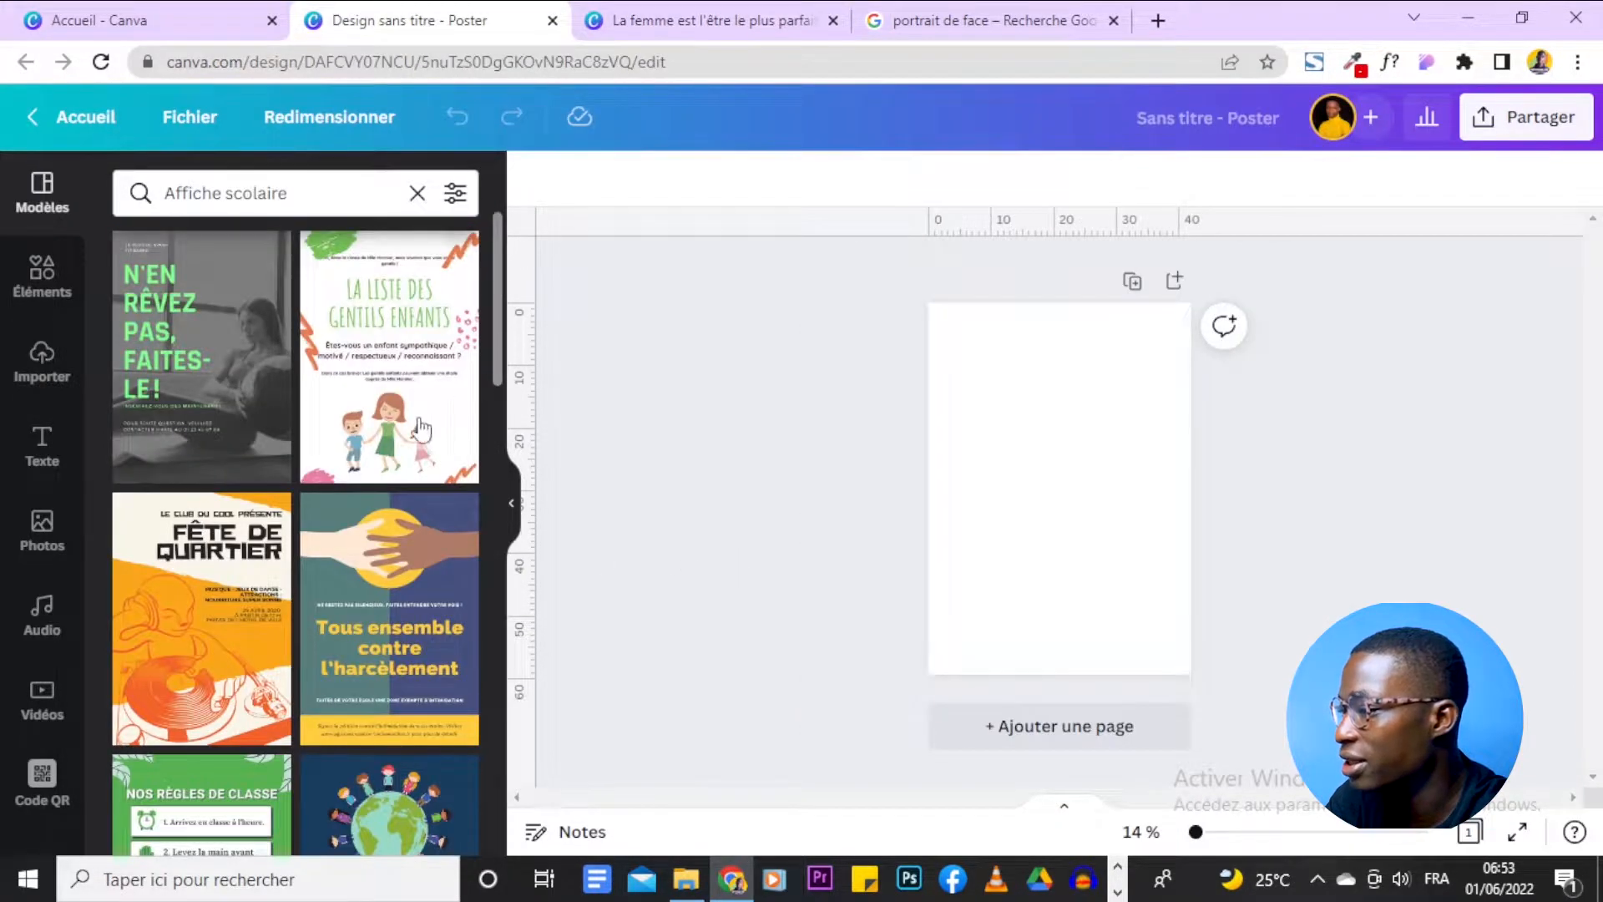
Place the blonde woman's portrait from the uploaded images on the poster and enlarge it to about 68.3 wide by 45.1 high.
click(35, 367)
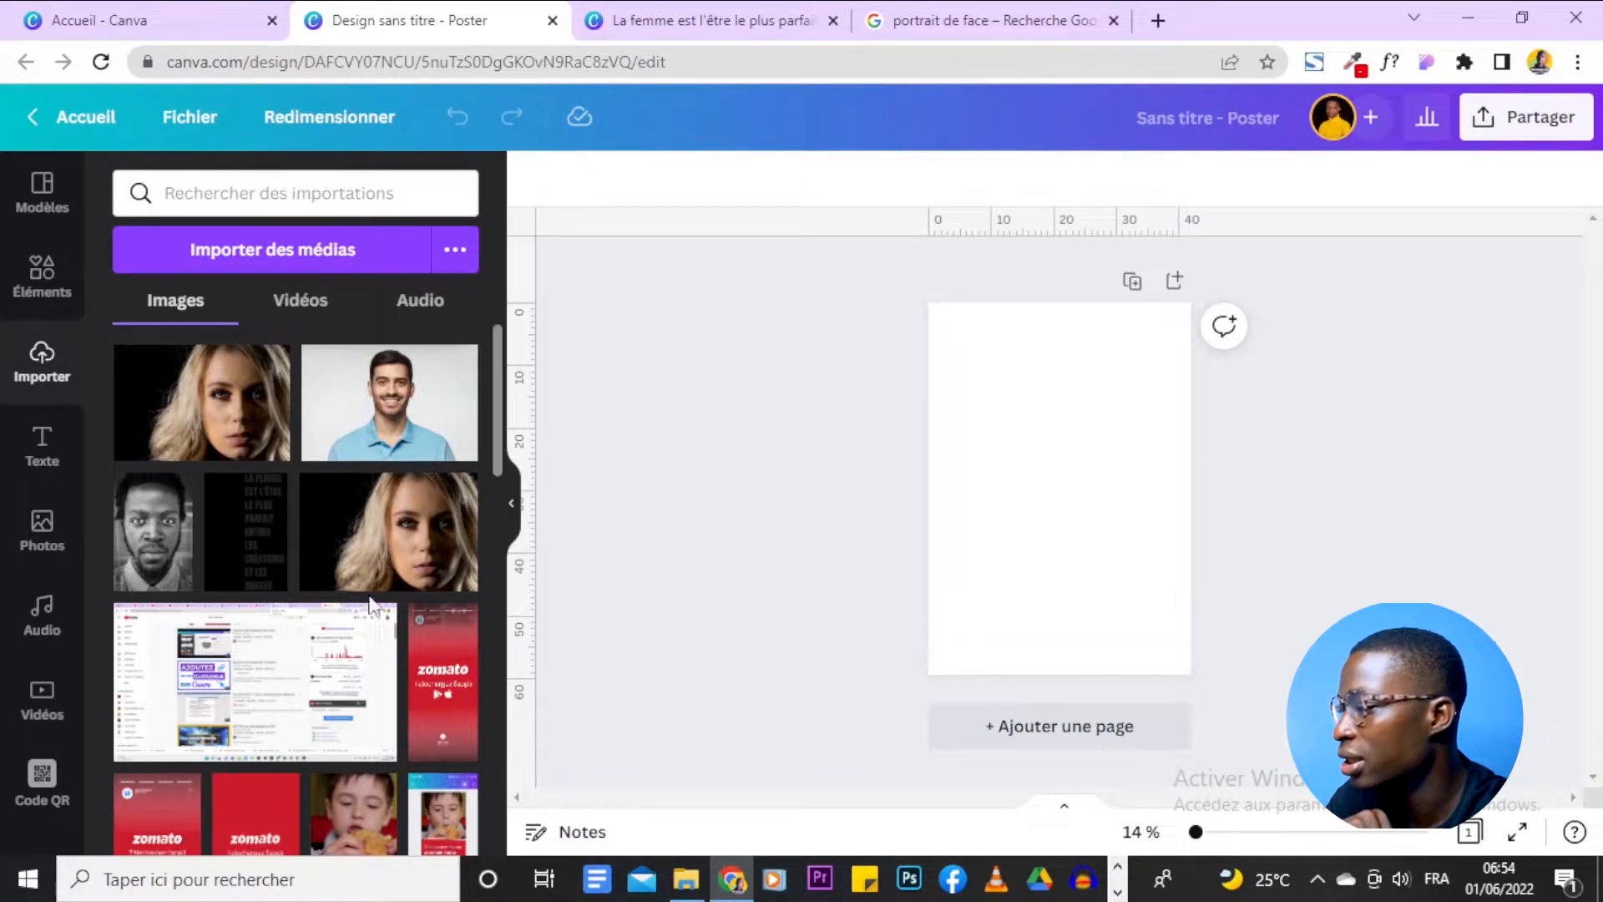
click(275, 430)
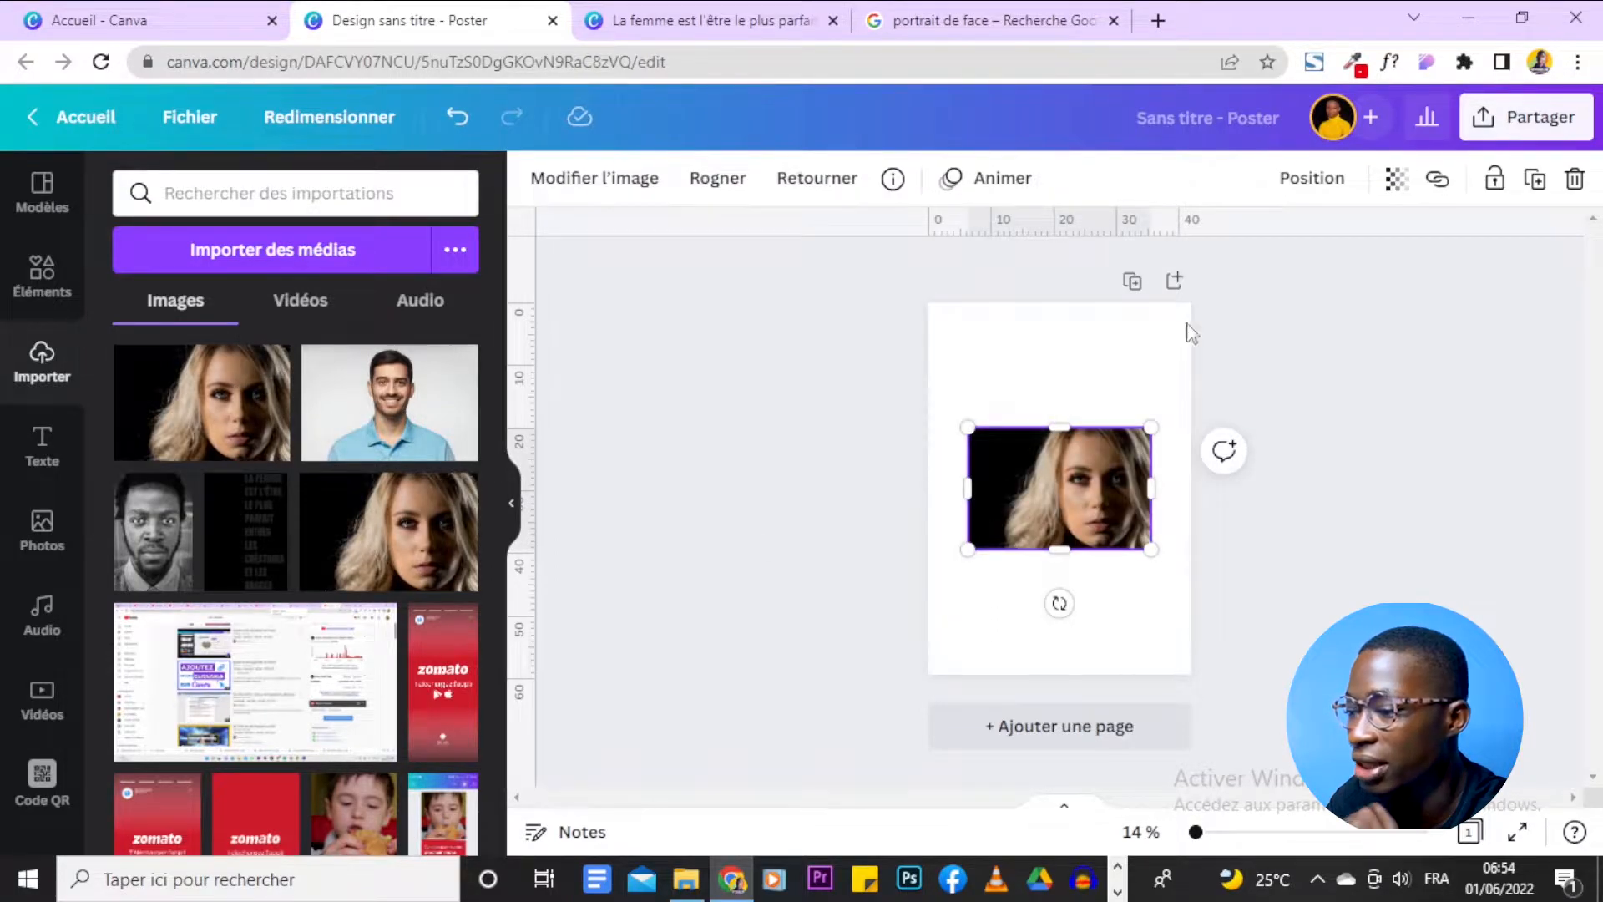
drag(968, 550, 807, 703)
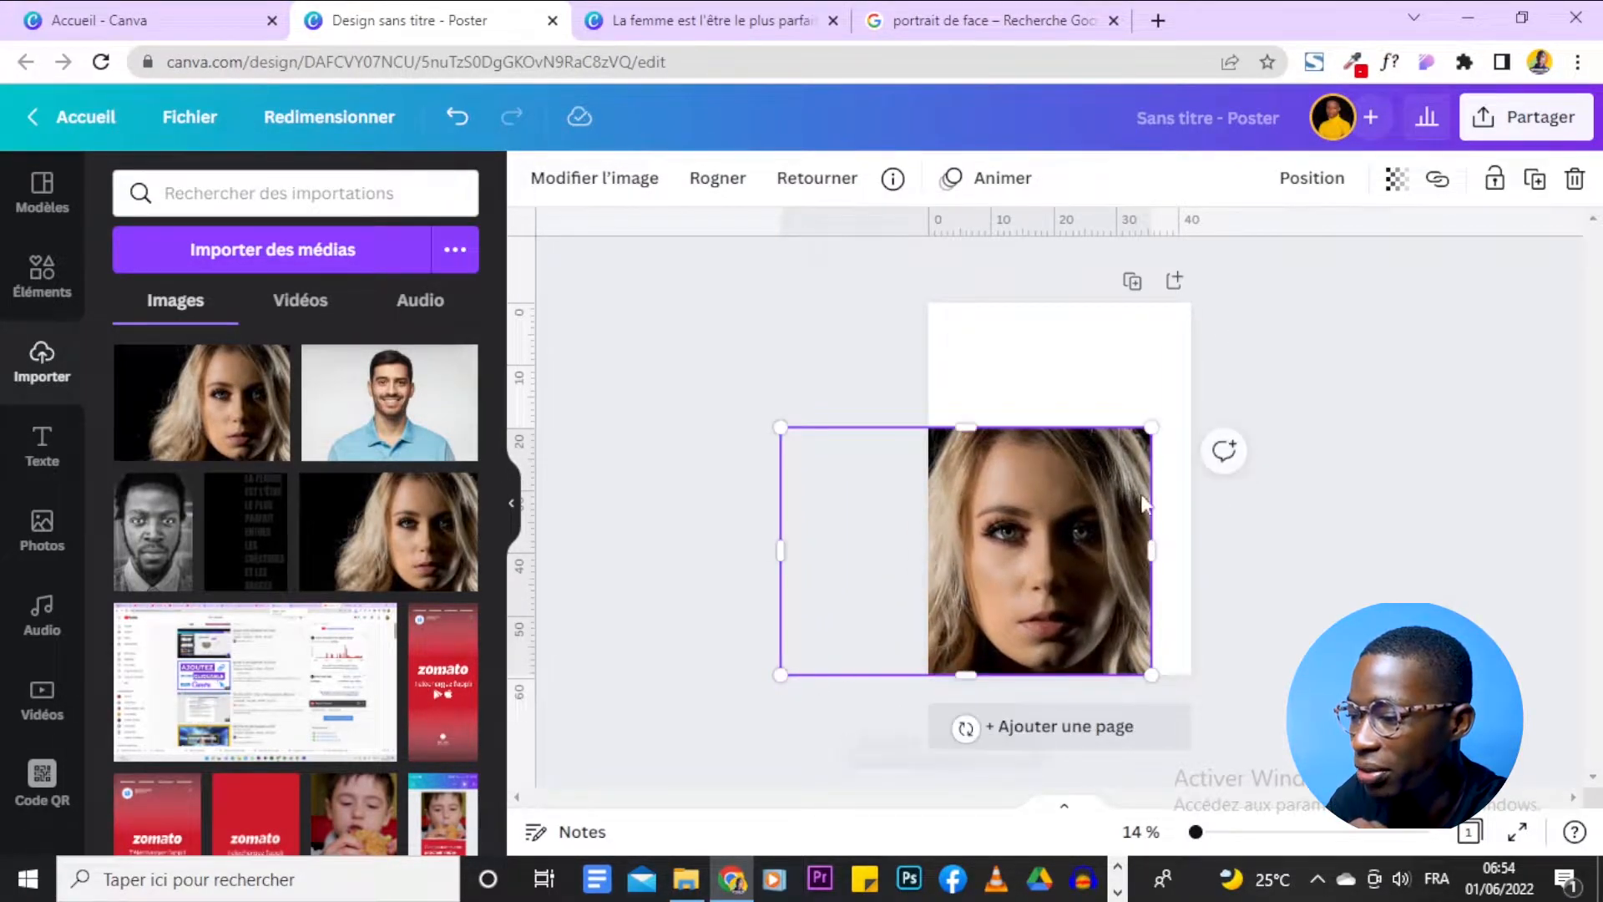
drag(1151, 428, 1186, 385)
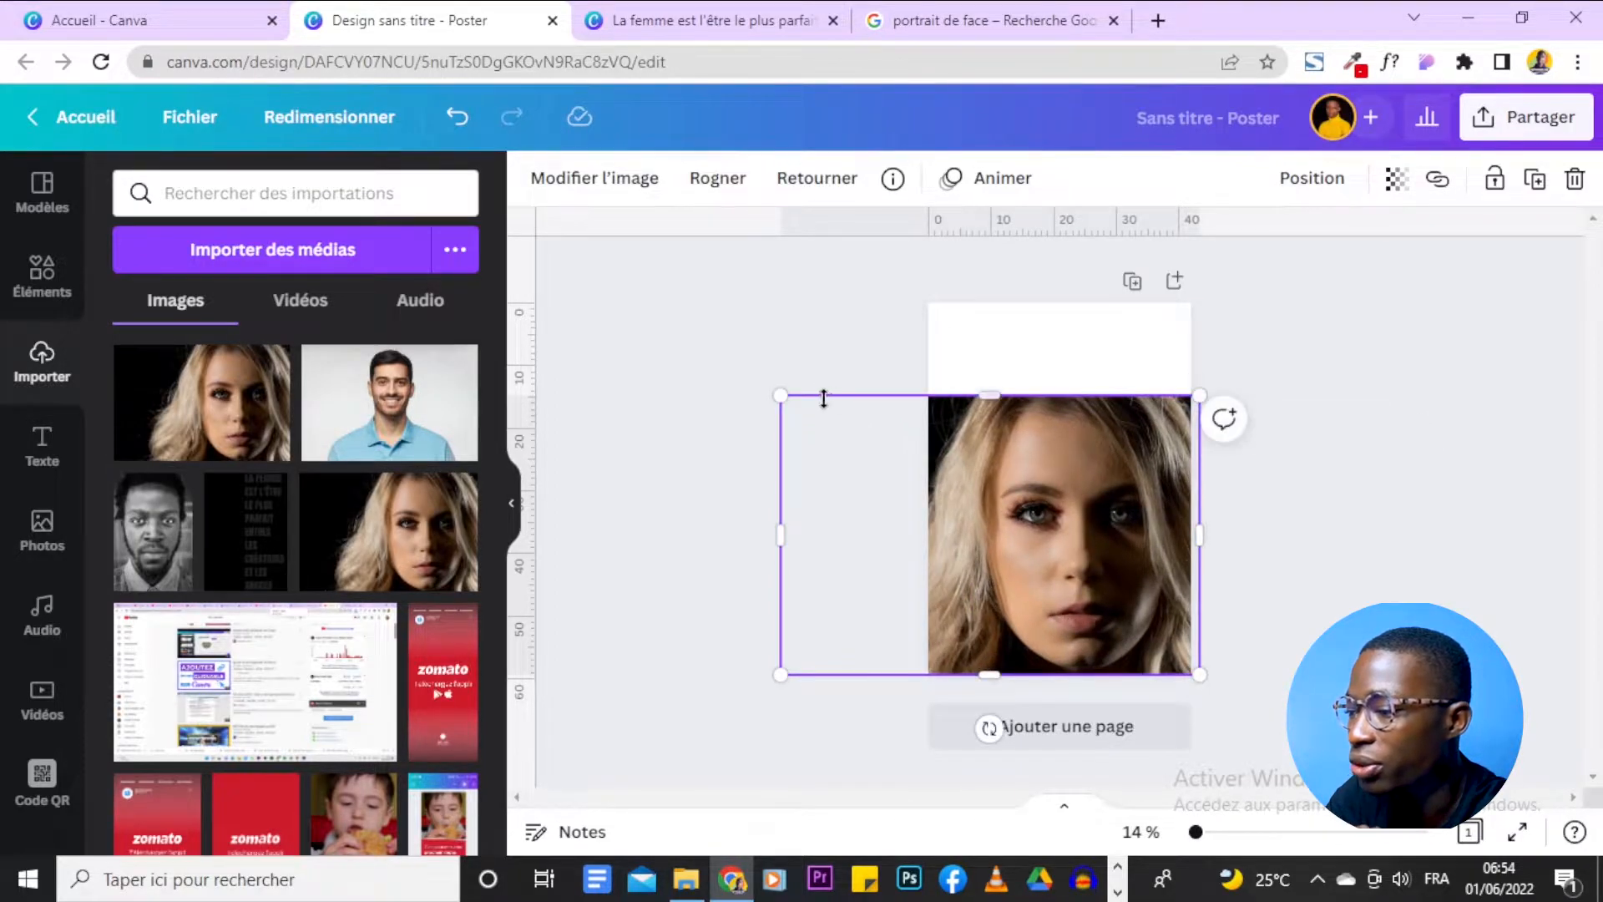
drag(783, 394, 860, 326)
drag(985, 389, 986, 392)
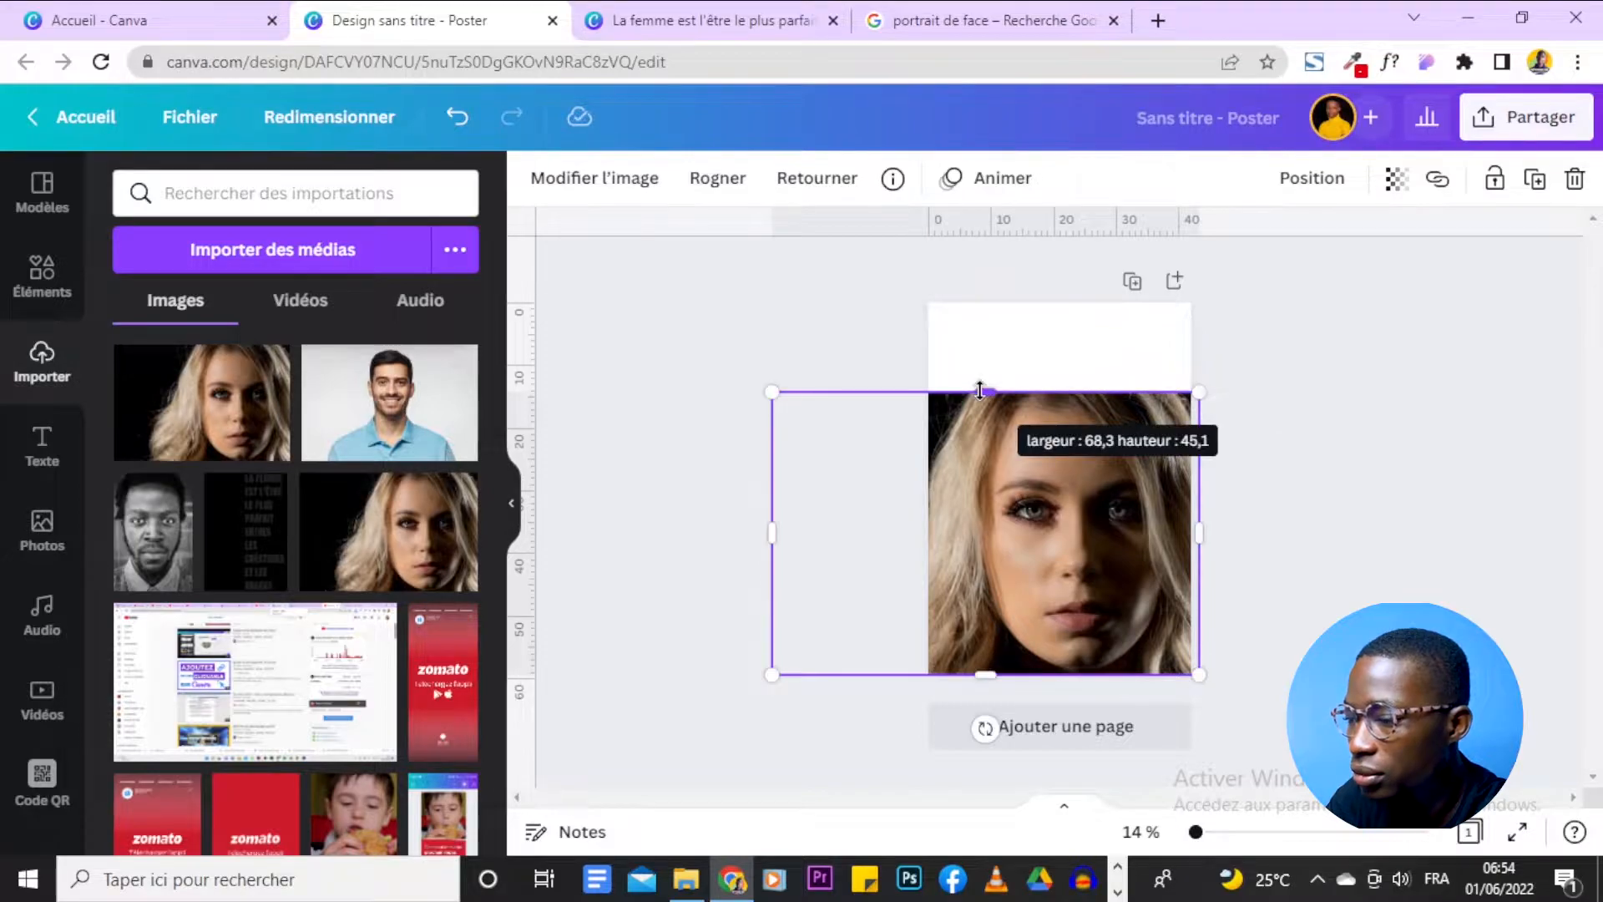
Align the portrait with the page's top edge, trim its empty side, enlarge it to about 55.3 by 59.4 and centre it on the page.
drag(1014, 452, 1014, 350)
drag(1009, 367, 1019, 368)
drag(763, 444, 928, 484)
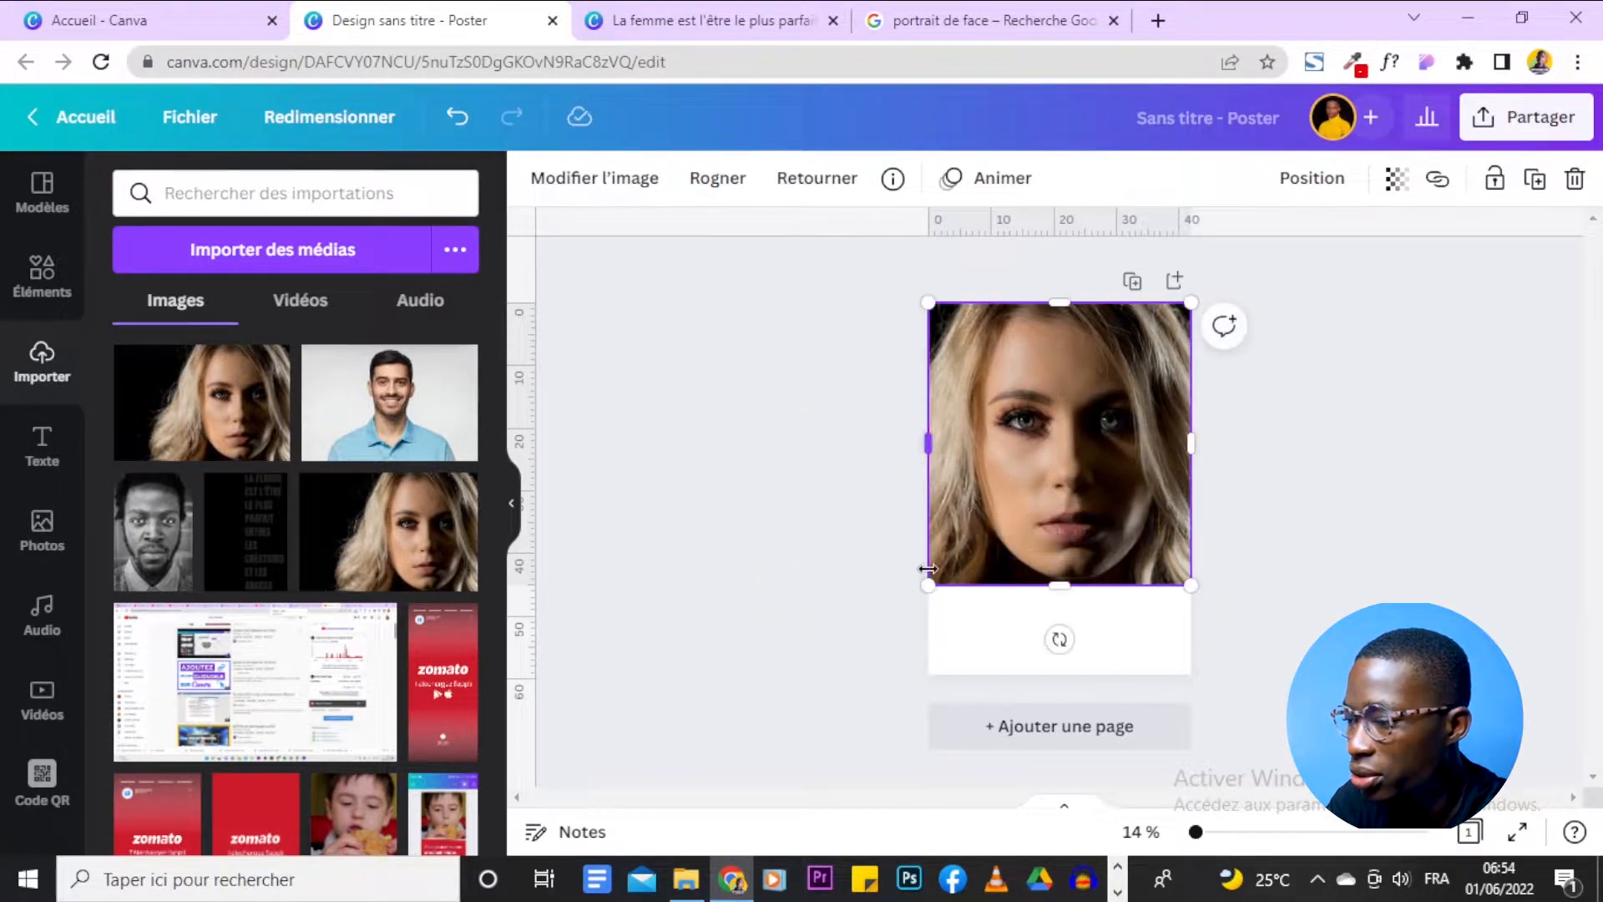
drag(927, 584, 930, 709)
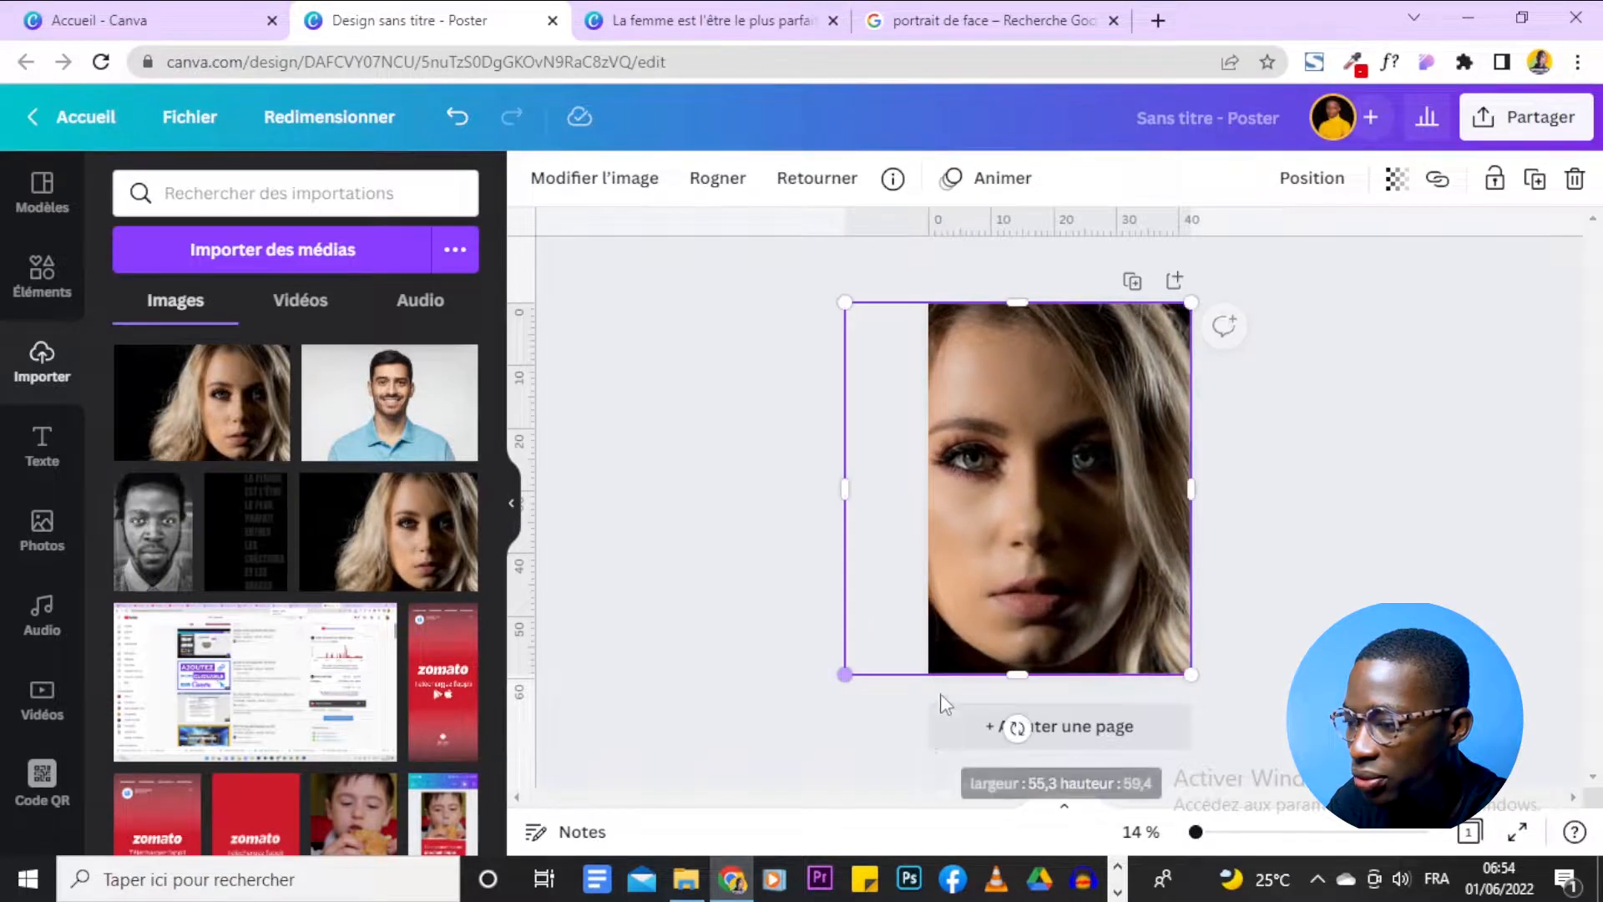
drag(1064, 554, 1110, 555)
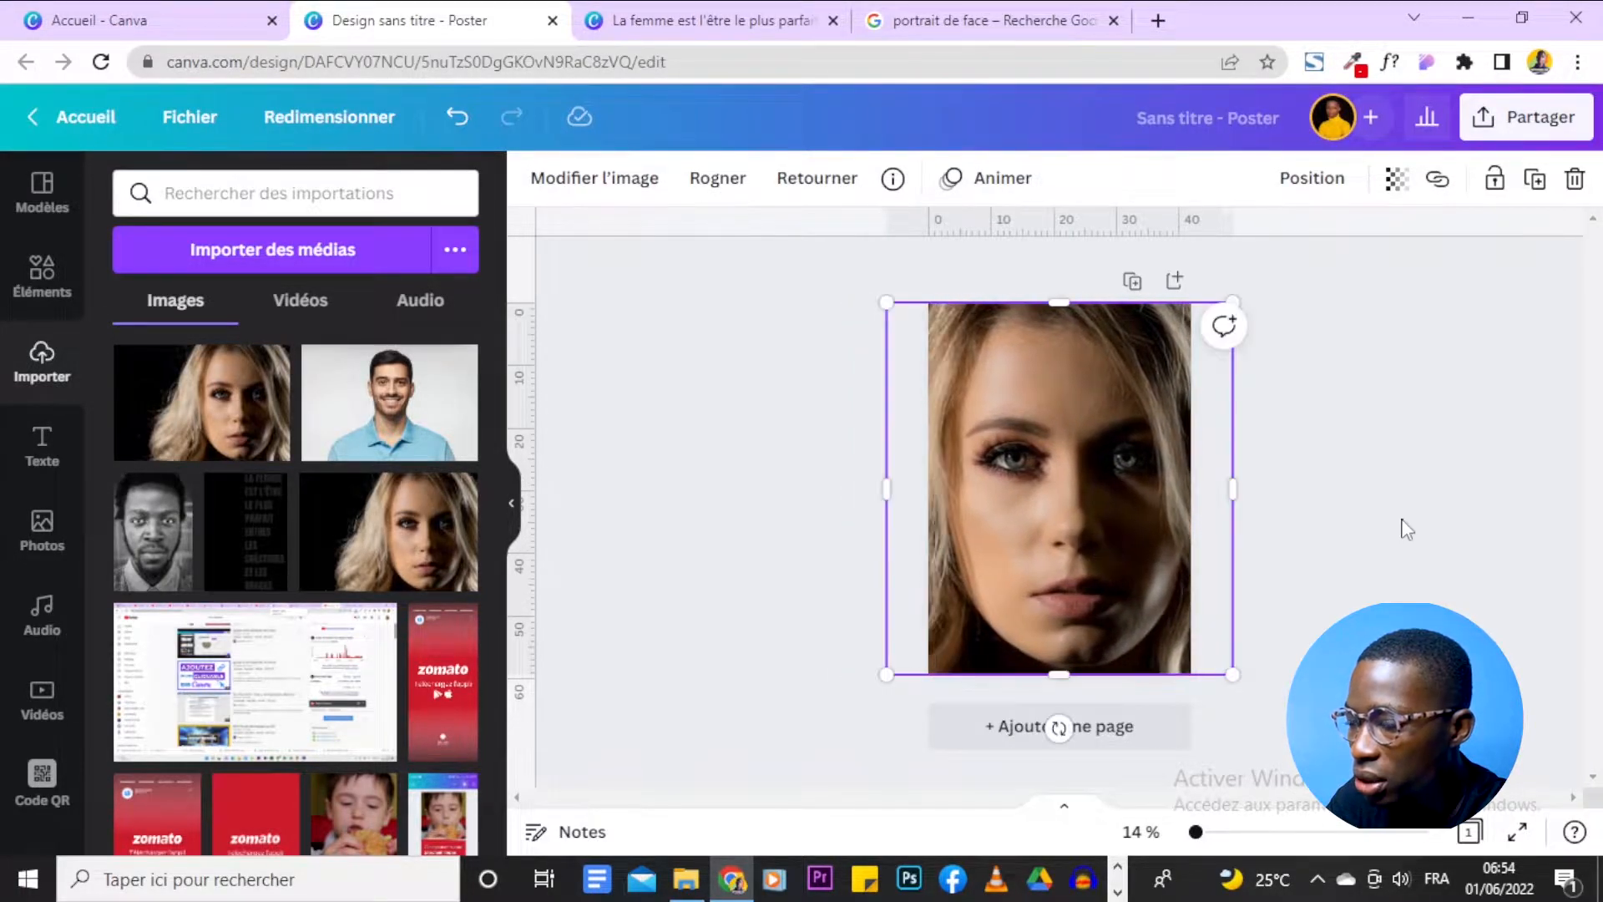
click(1399, 526)
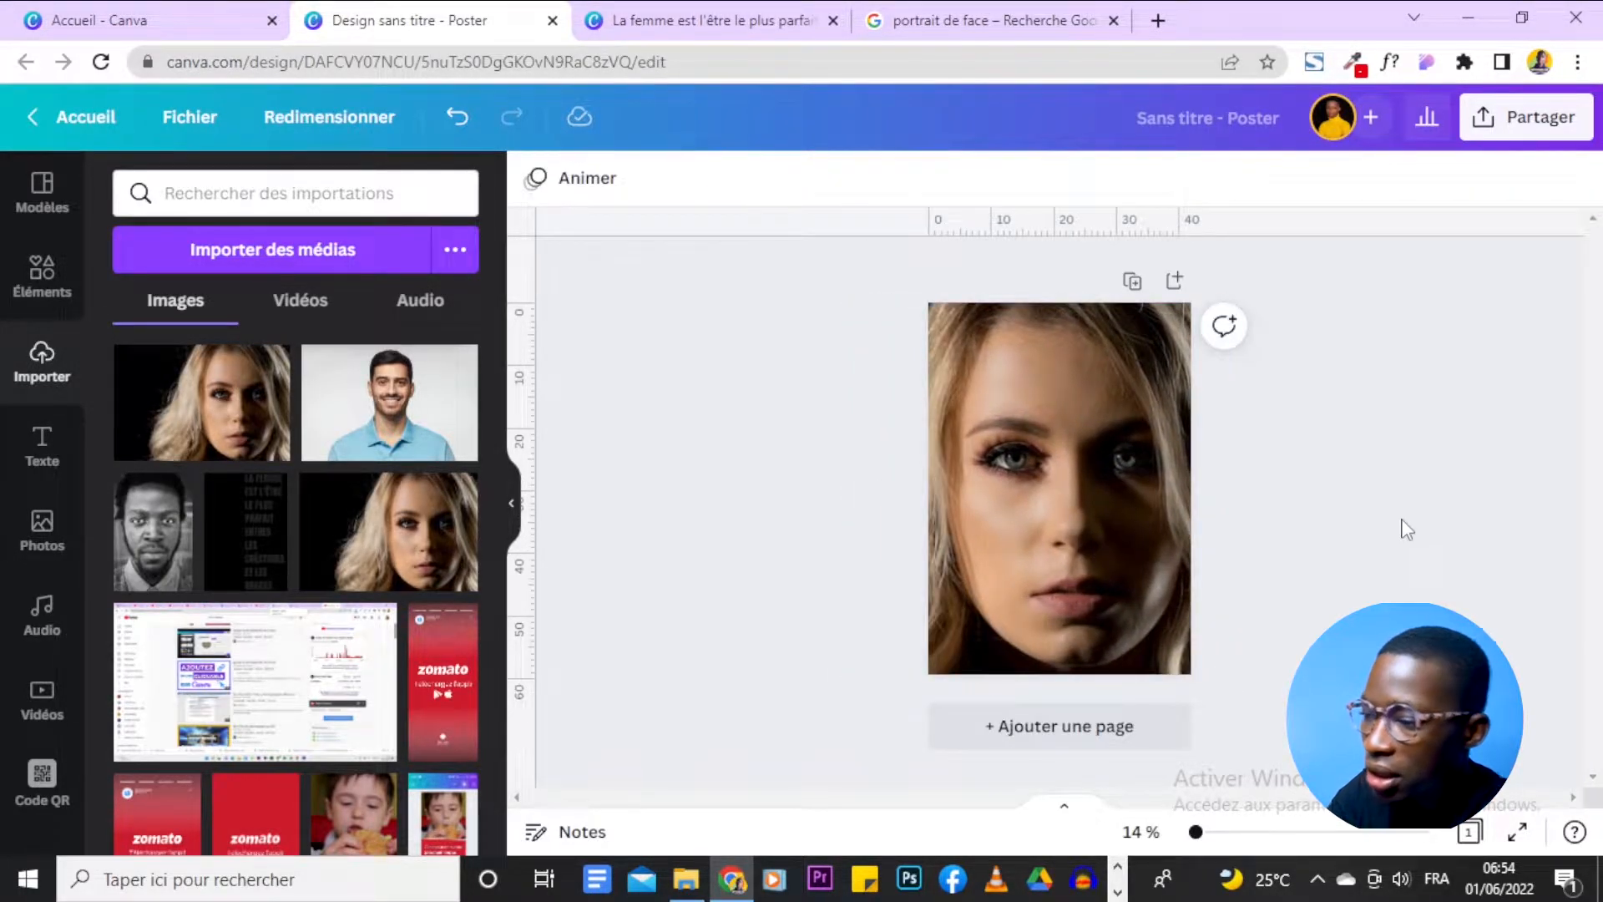
click(1070, 462)
right_click(1067, 462)
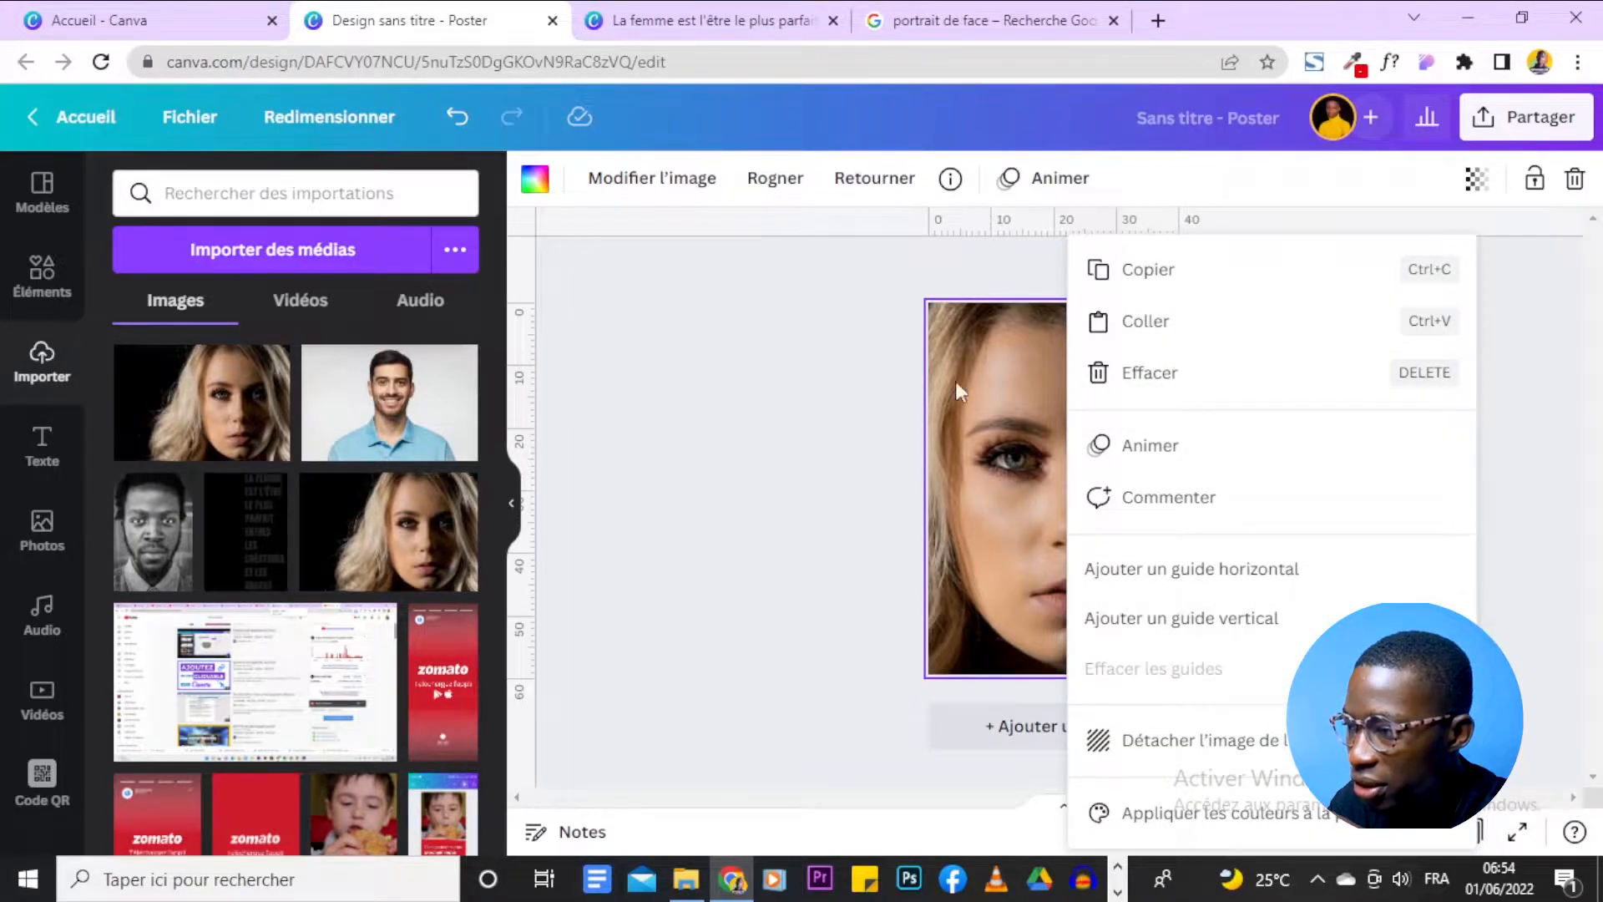
click(781, 276)
click(462, 117)
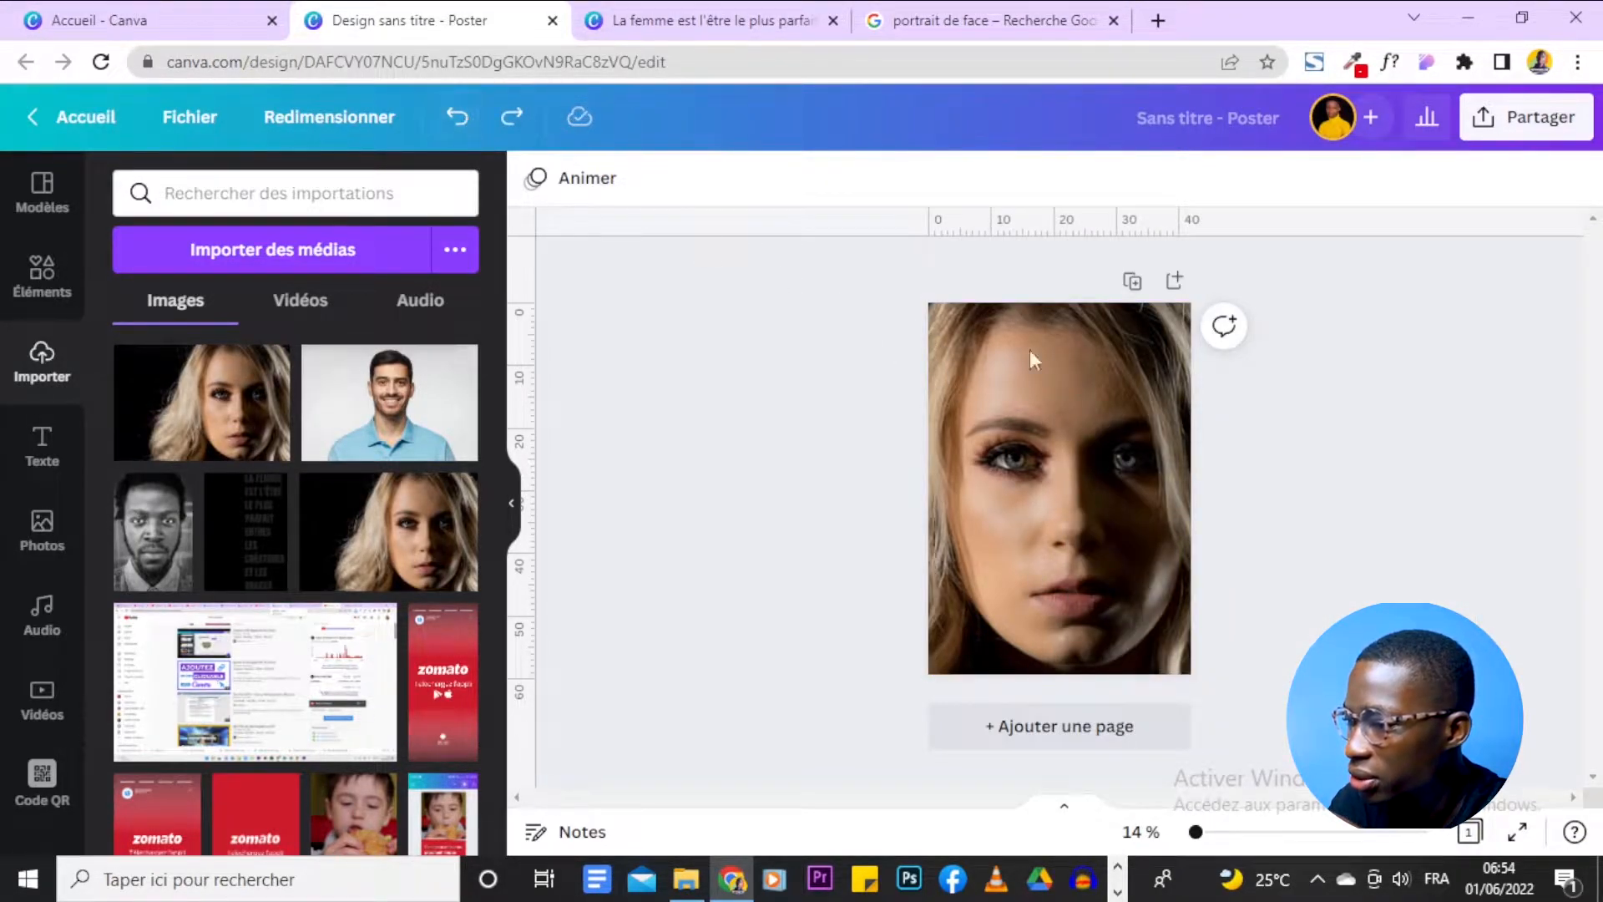
Crop the portrait's left side to leave a narrow white strip about 4 cm wide along the page's left edge.
drag(1069, 421, 1061, 421)
drag(875, 488, 955, 492)
click(1348, 426)
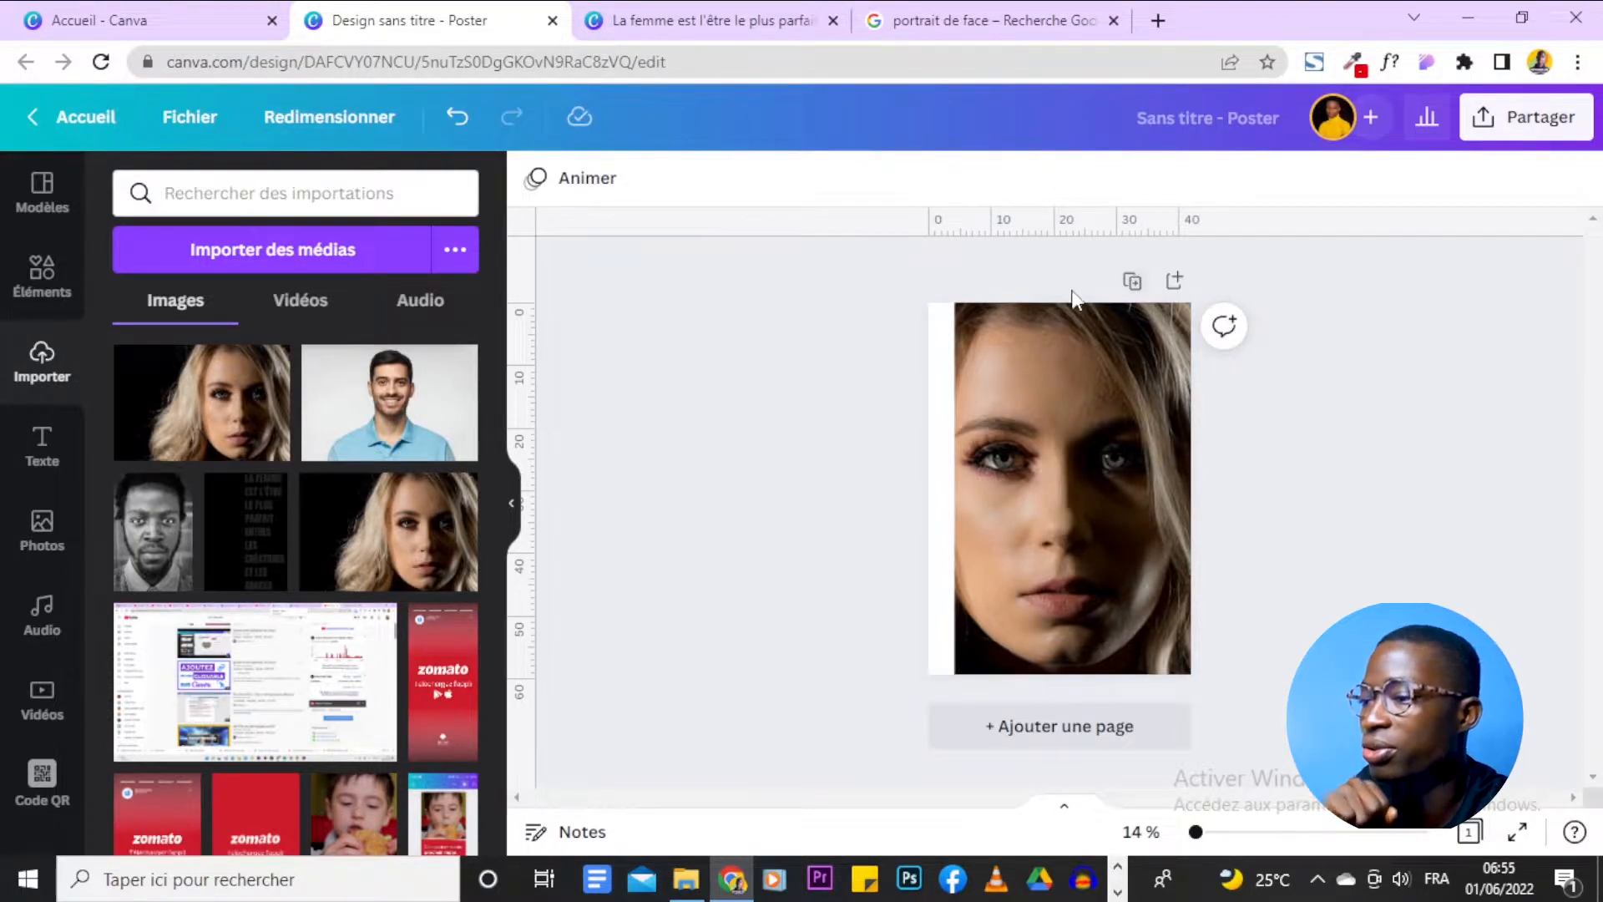
Add a second page to the poster and fill its background with the black from the photo colours.
click(1176, 281)
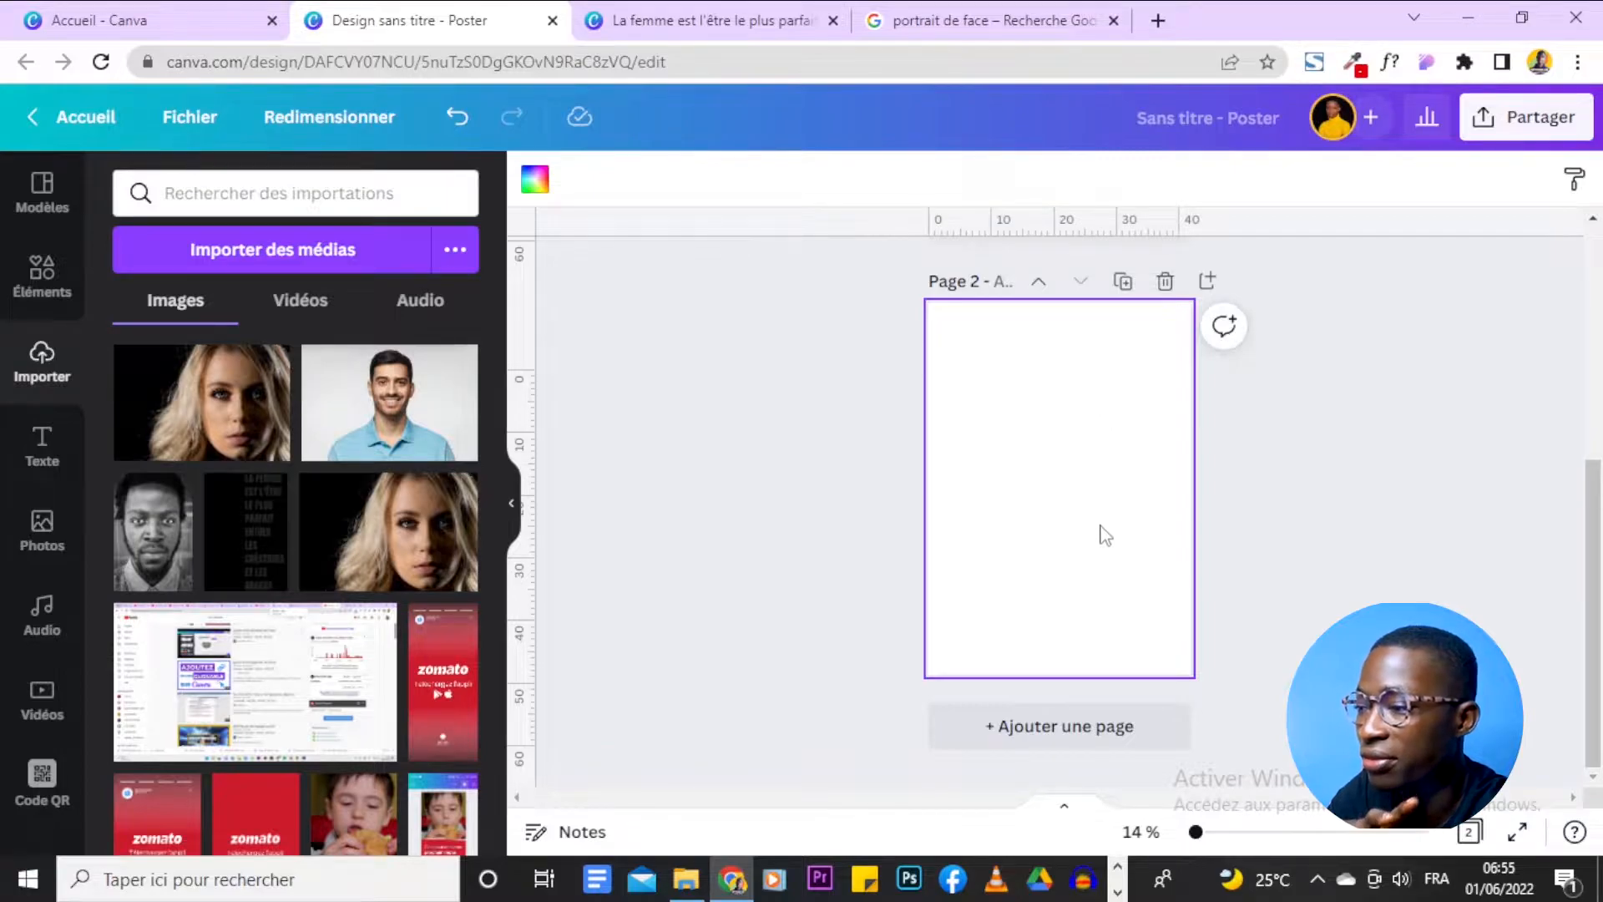
scroll(1056, 510, up, 5)
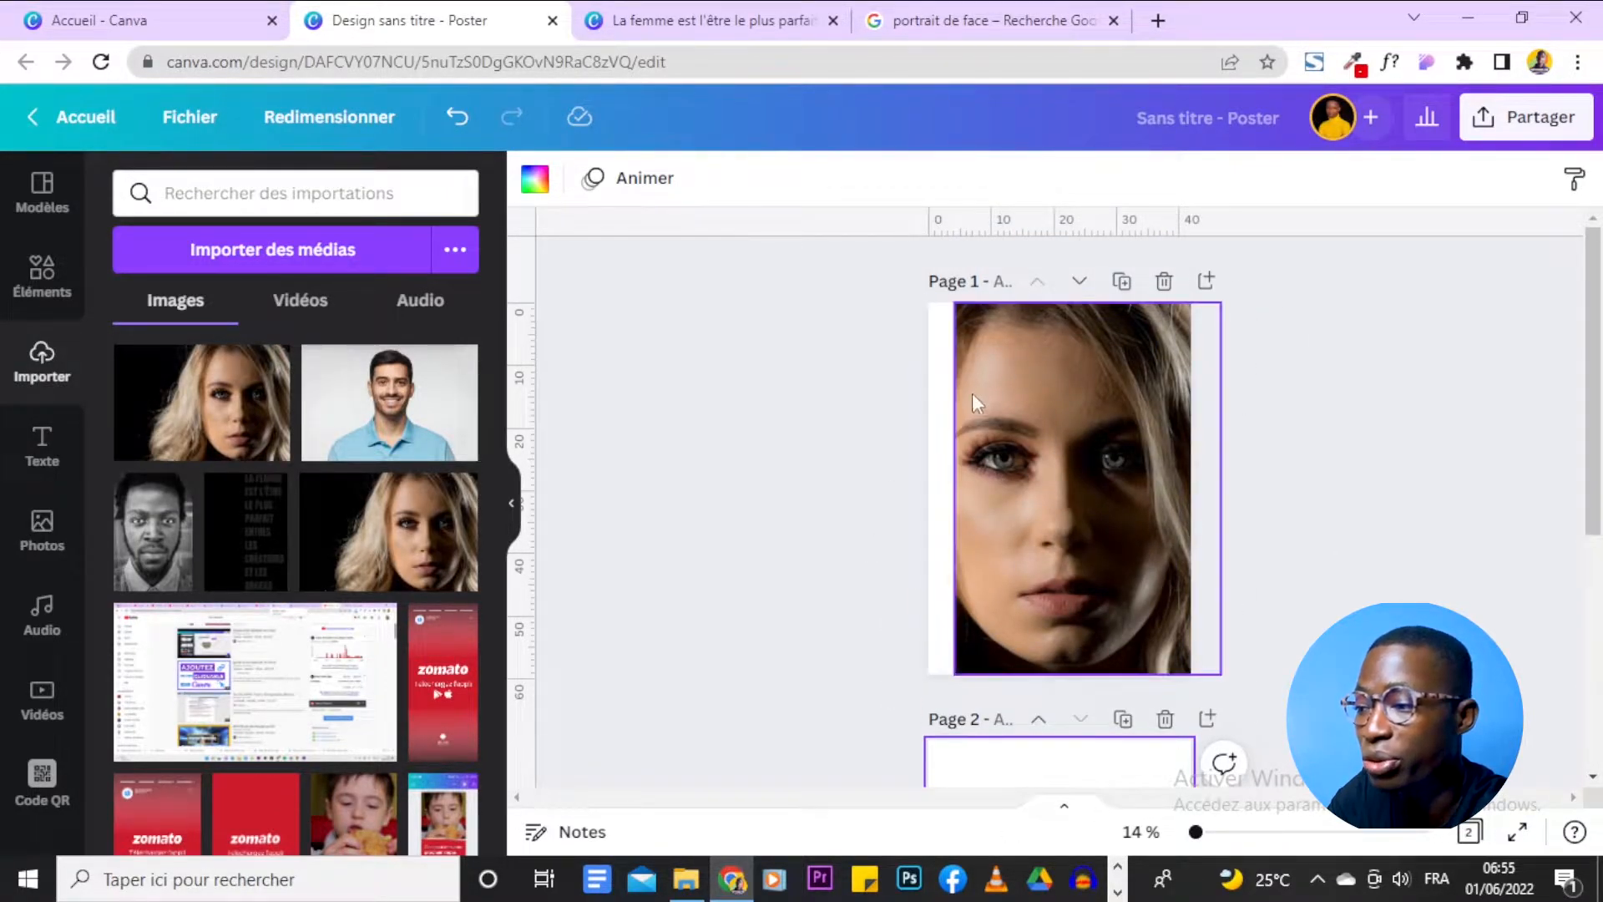
scroll(1352, 509, down, 4)
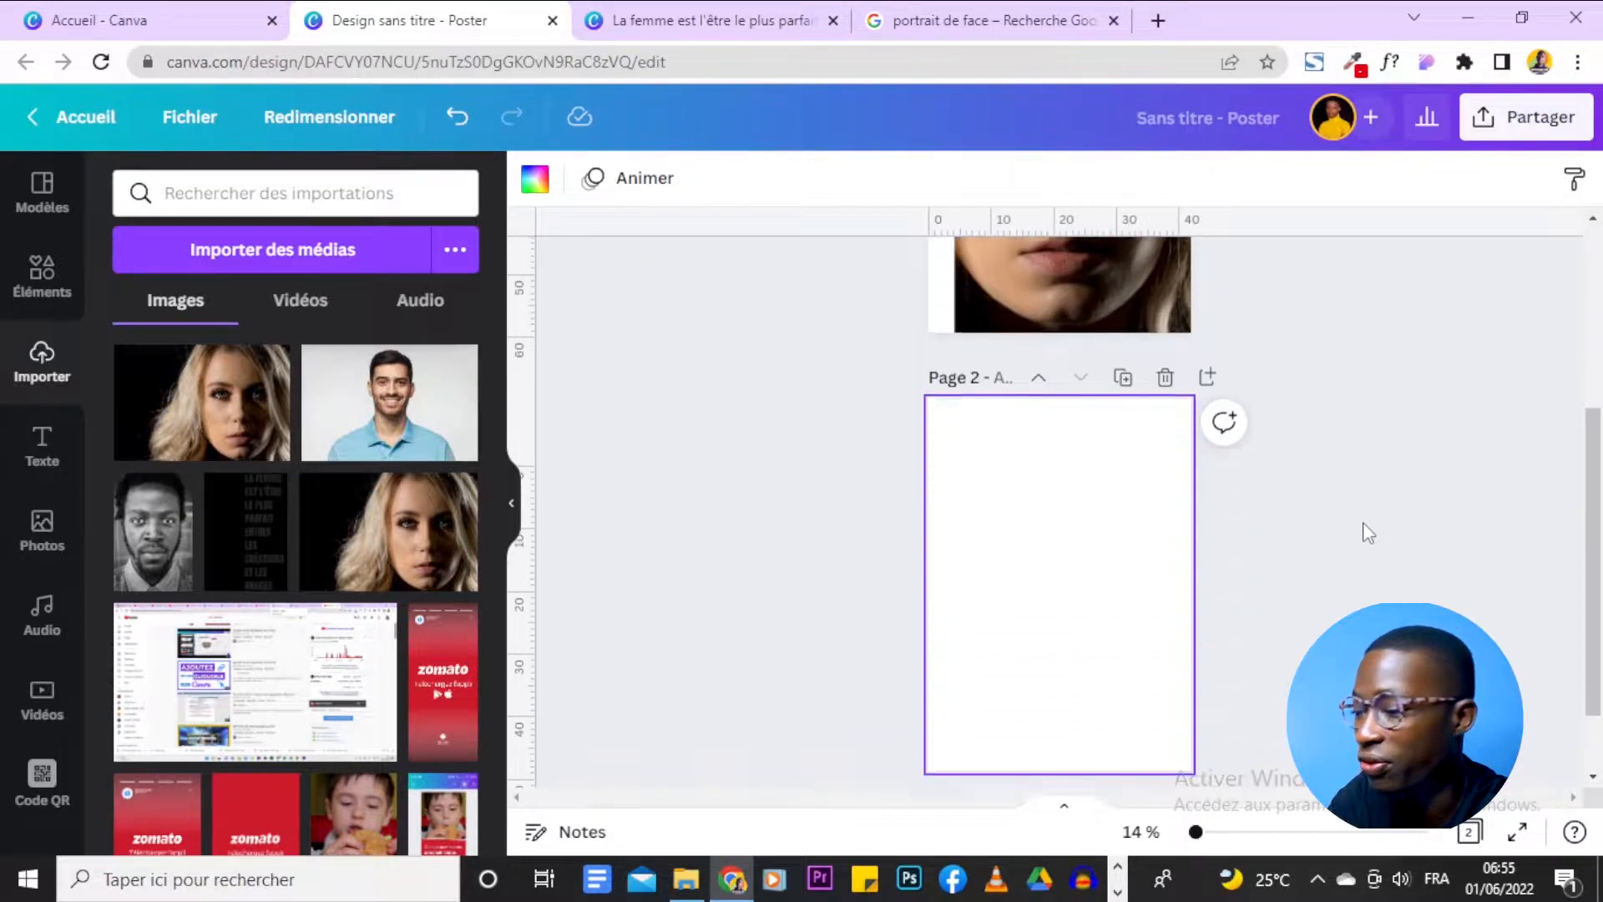
click(534, 179)
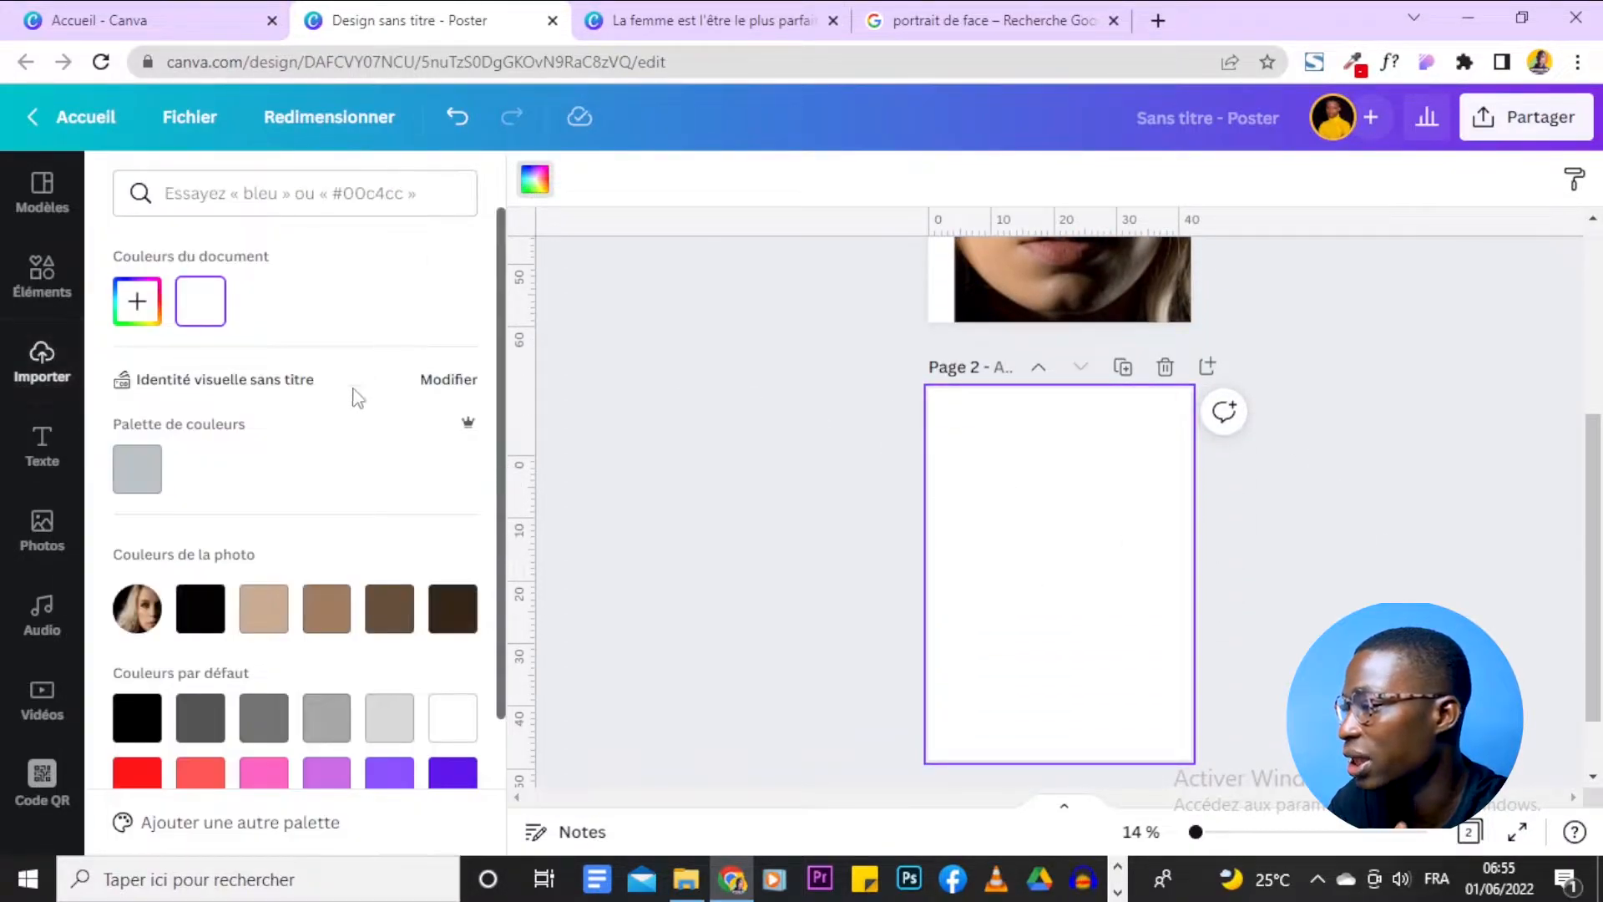
scroll(225, 532, down, 2)
click(200, 436)
scroll(860, 582, up, 4)
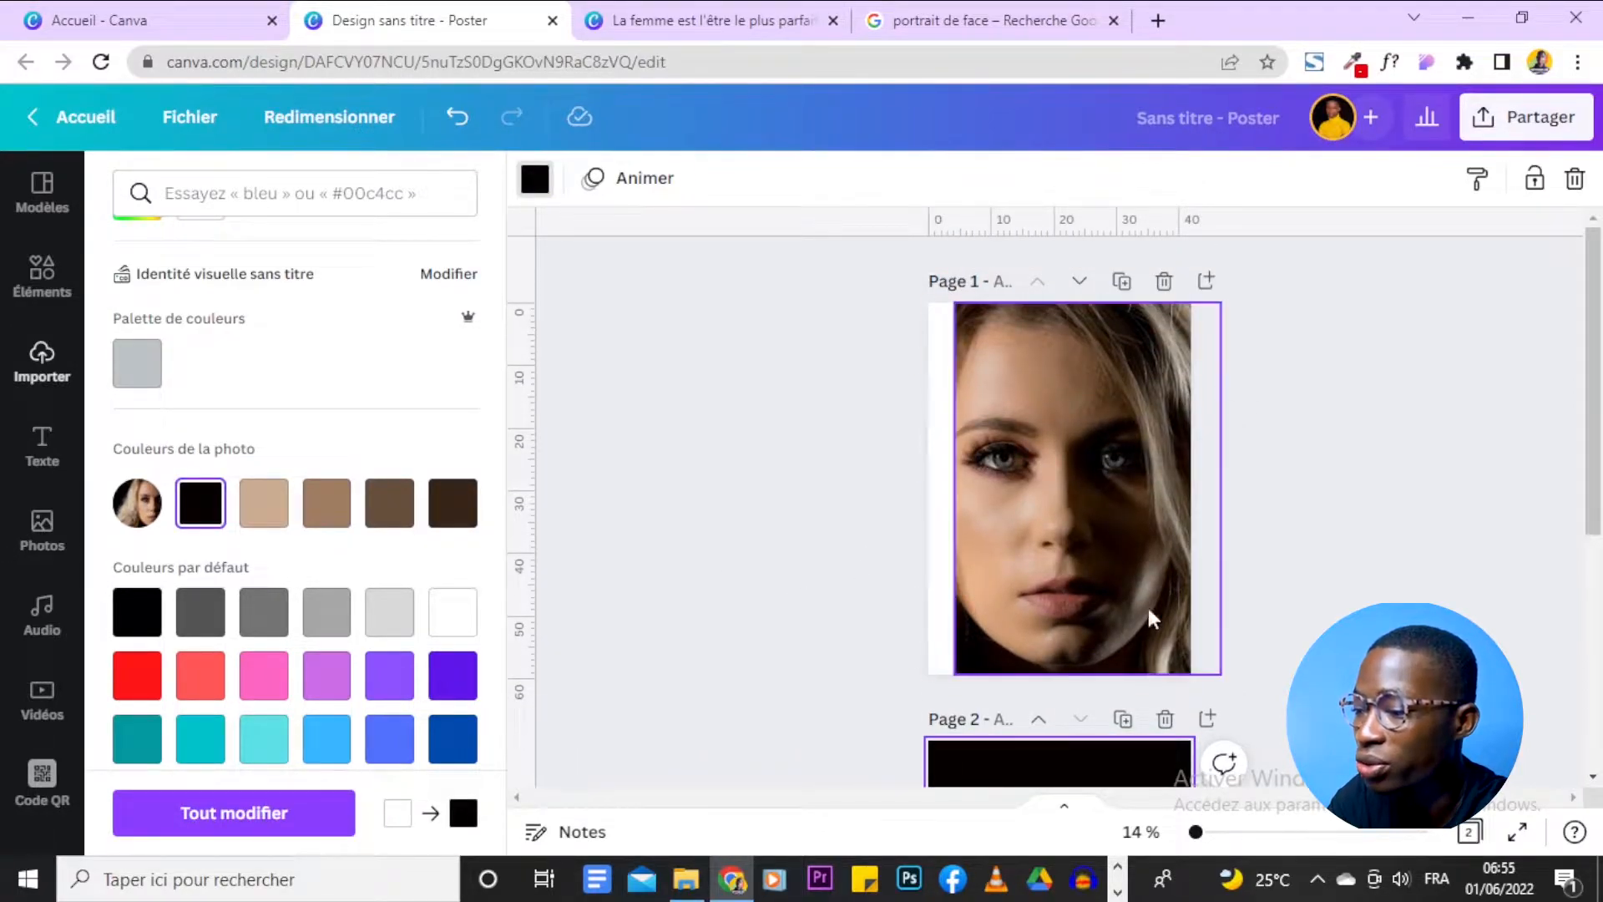
Examine the text half of the finished design's page 2, and return to the black second page of the untitled poster.
click(701, 20)
scroll(1526, 376, down, 10)
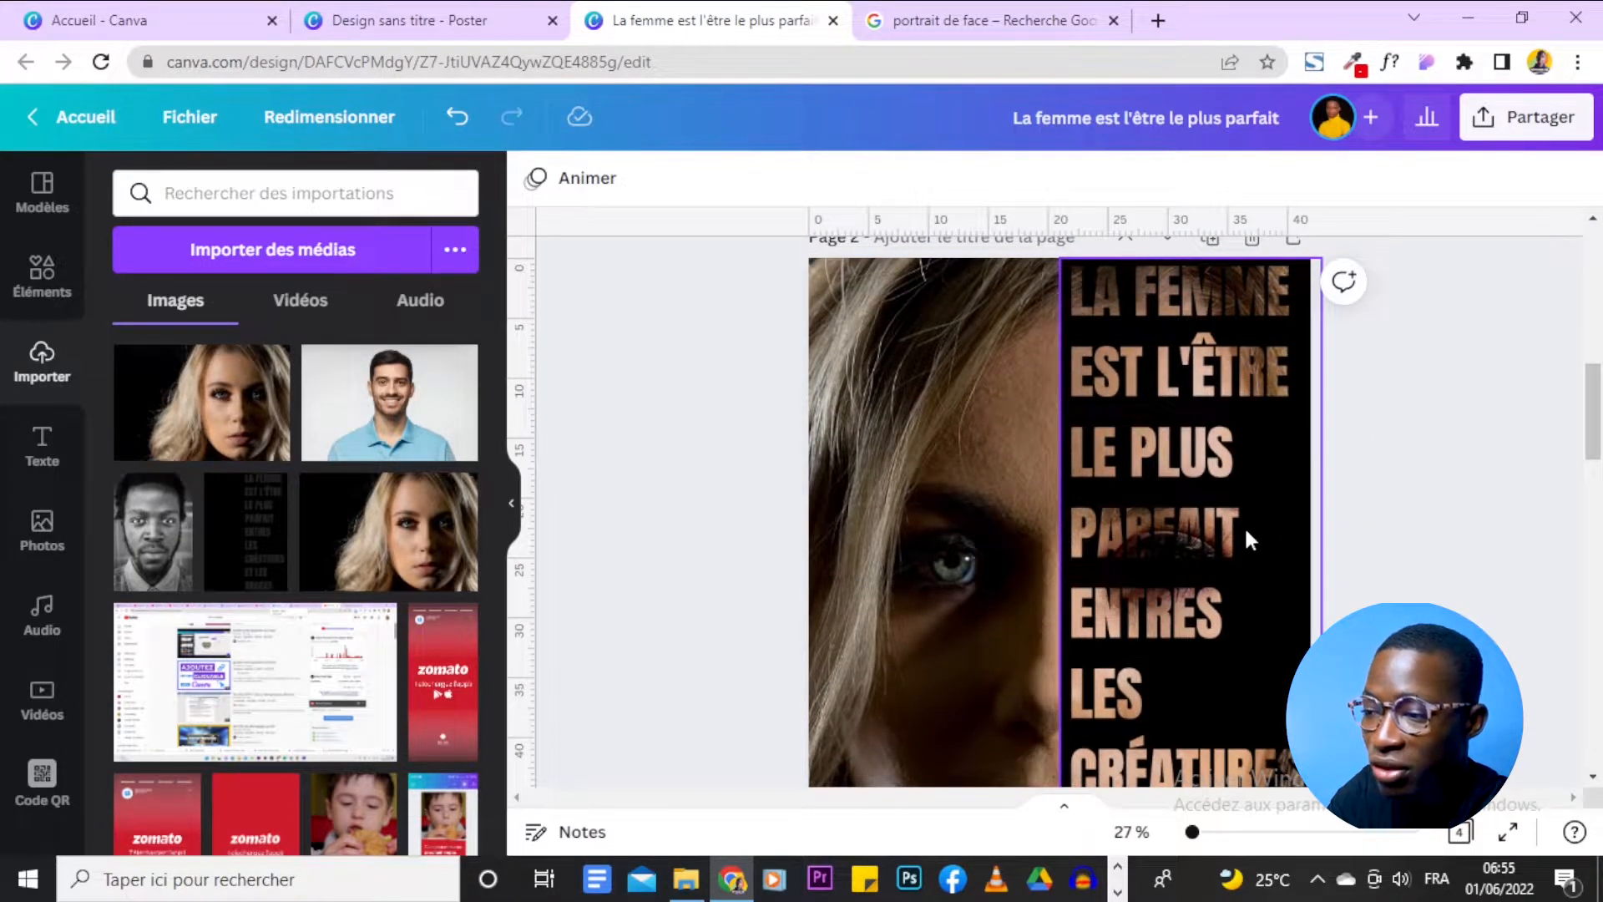
click(434, 20)
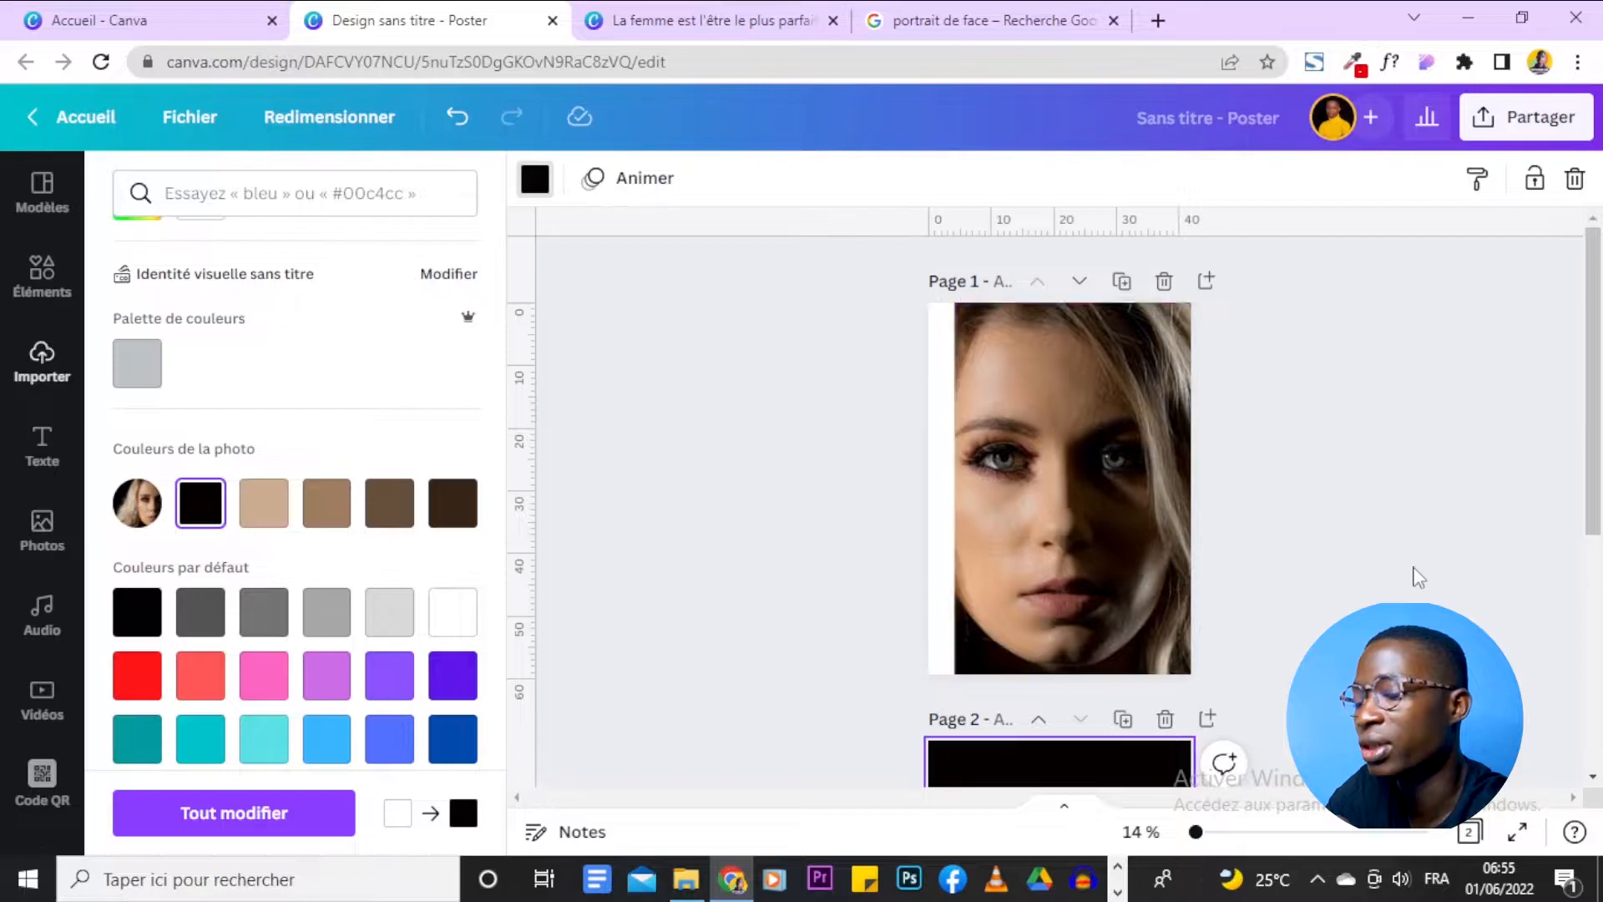
scroll(1419, 576, down, 4)
click(803, 539)
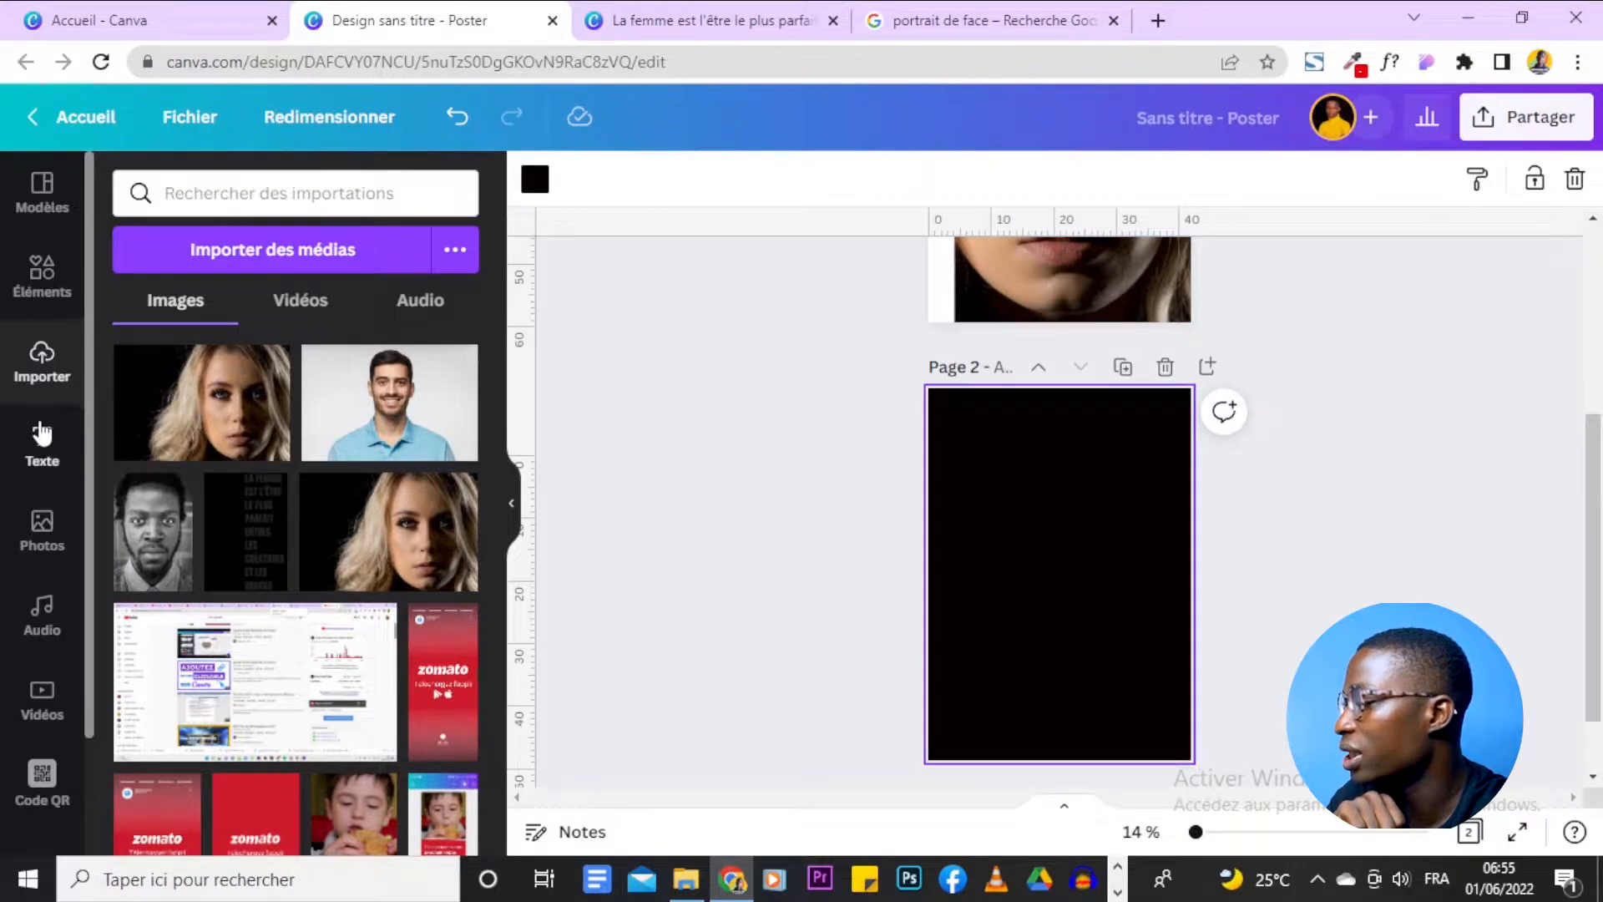
Add a heading on the black page reading "LA FEMME EST L'être le plus parfait entres les créatures et les anges.".
click(40, 443)
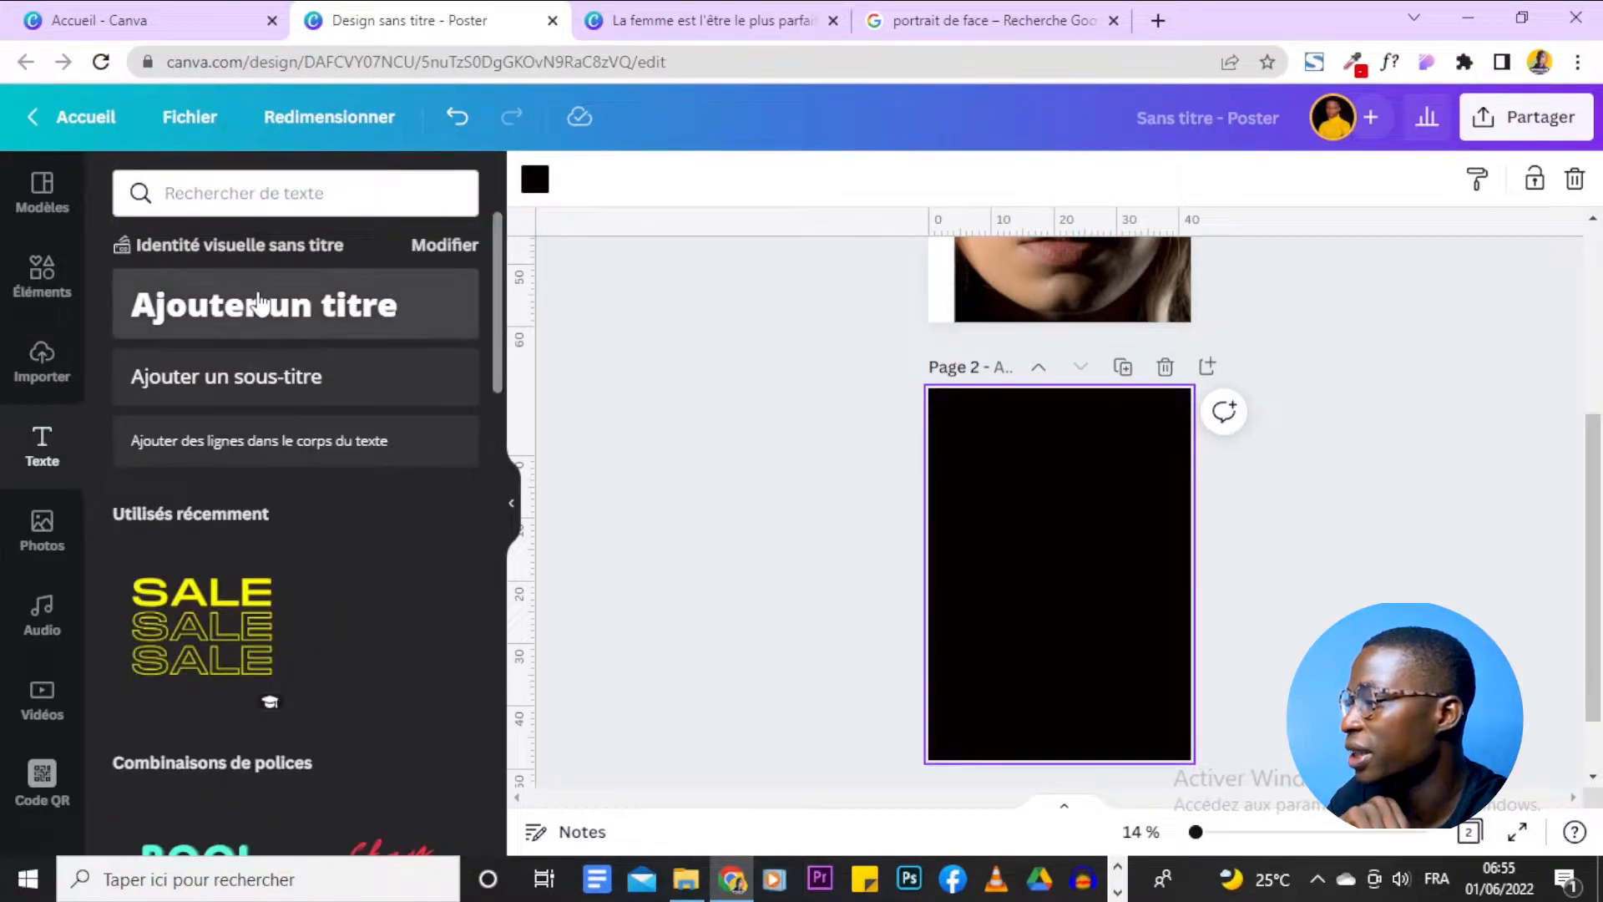
click(265, 309)
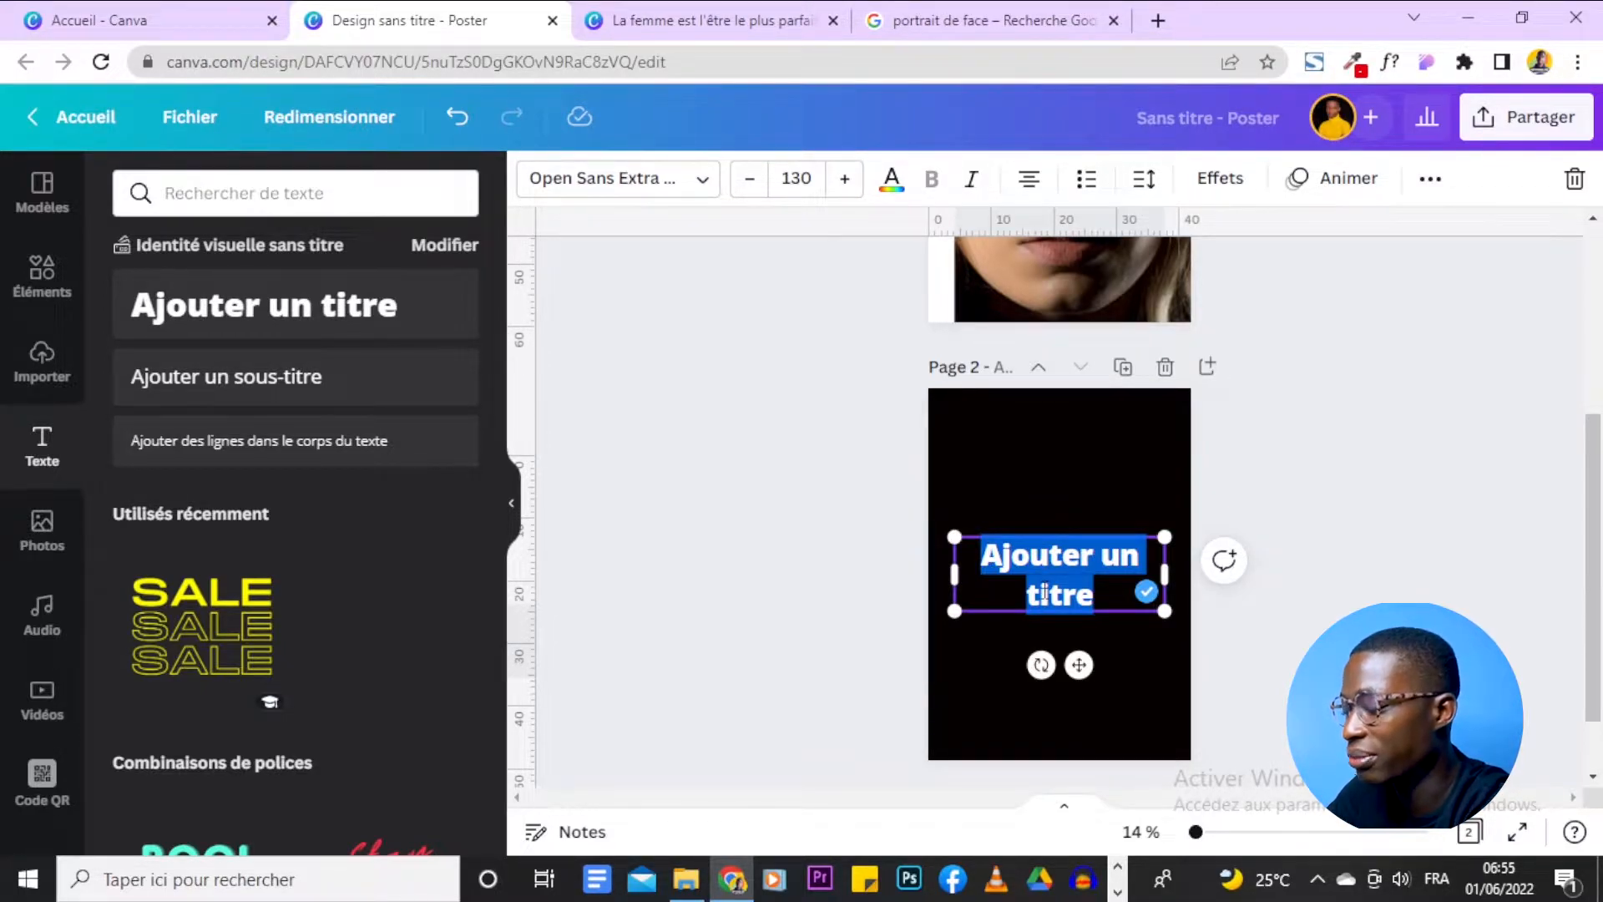
text(LA FEMME EST L4)
key(BackSpace)
text('être)
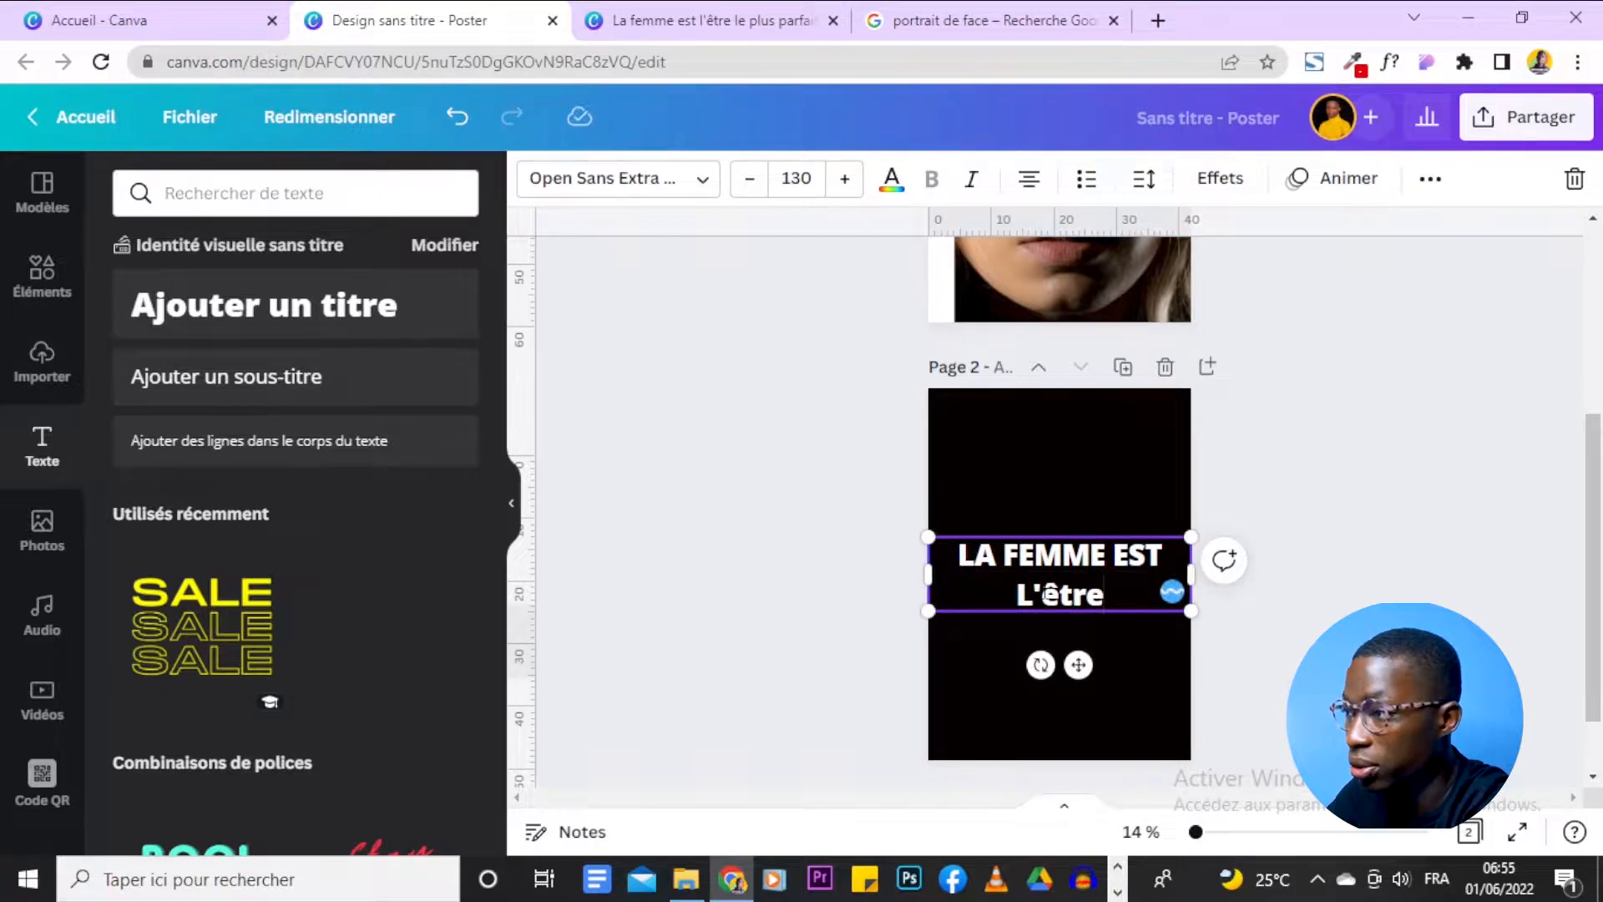
text( de)
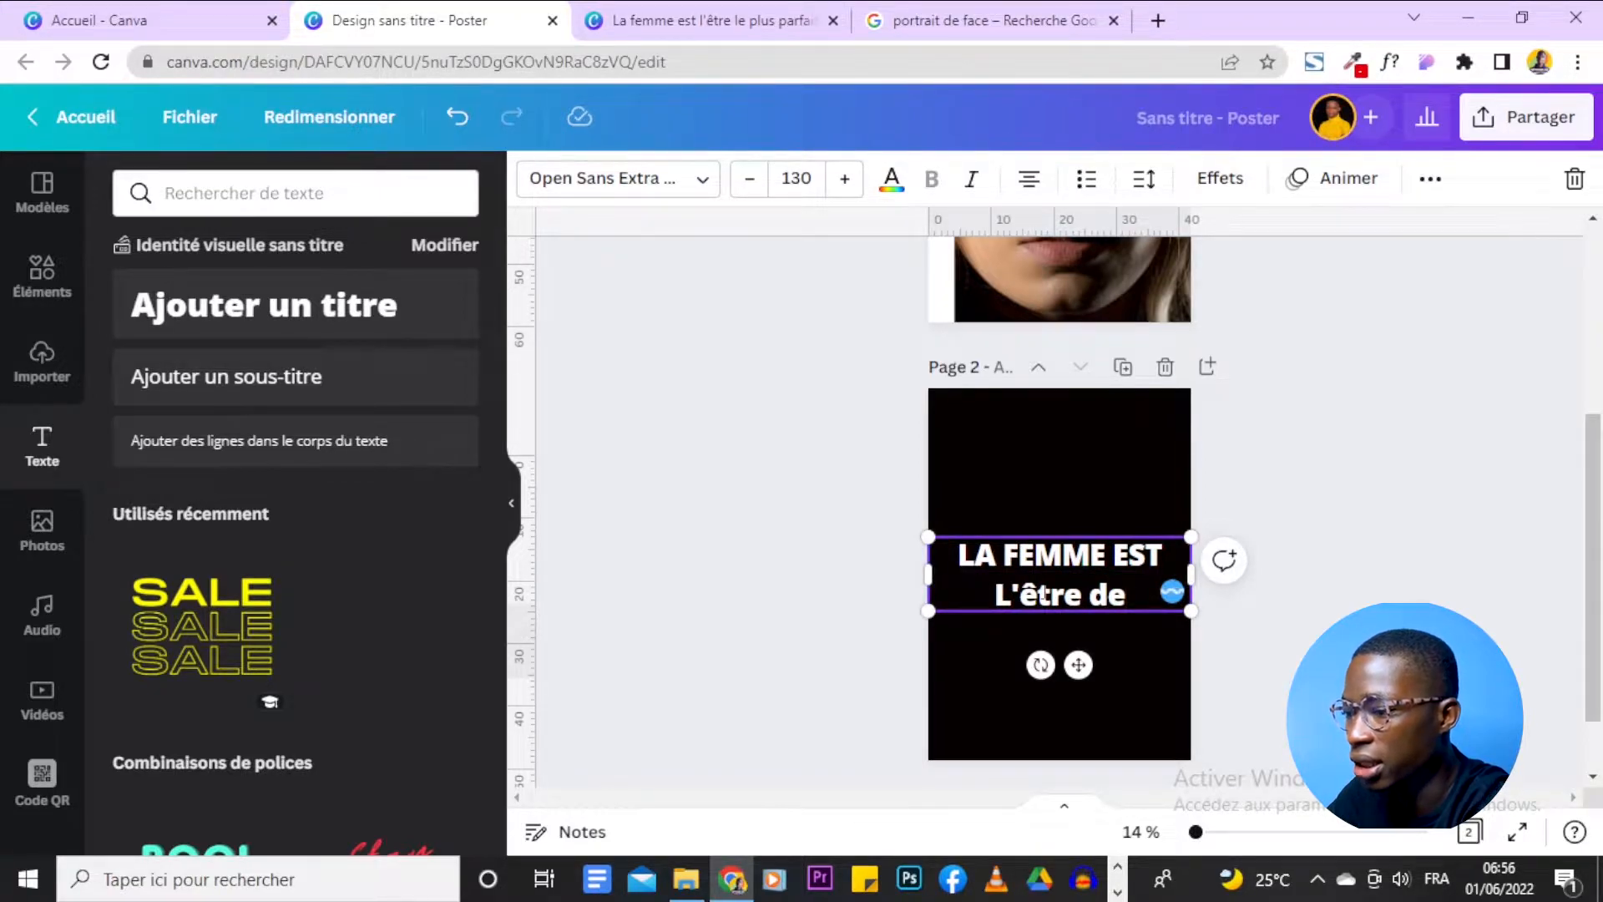
key(BackSpace)
key(BackSpace)
text(le p)
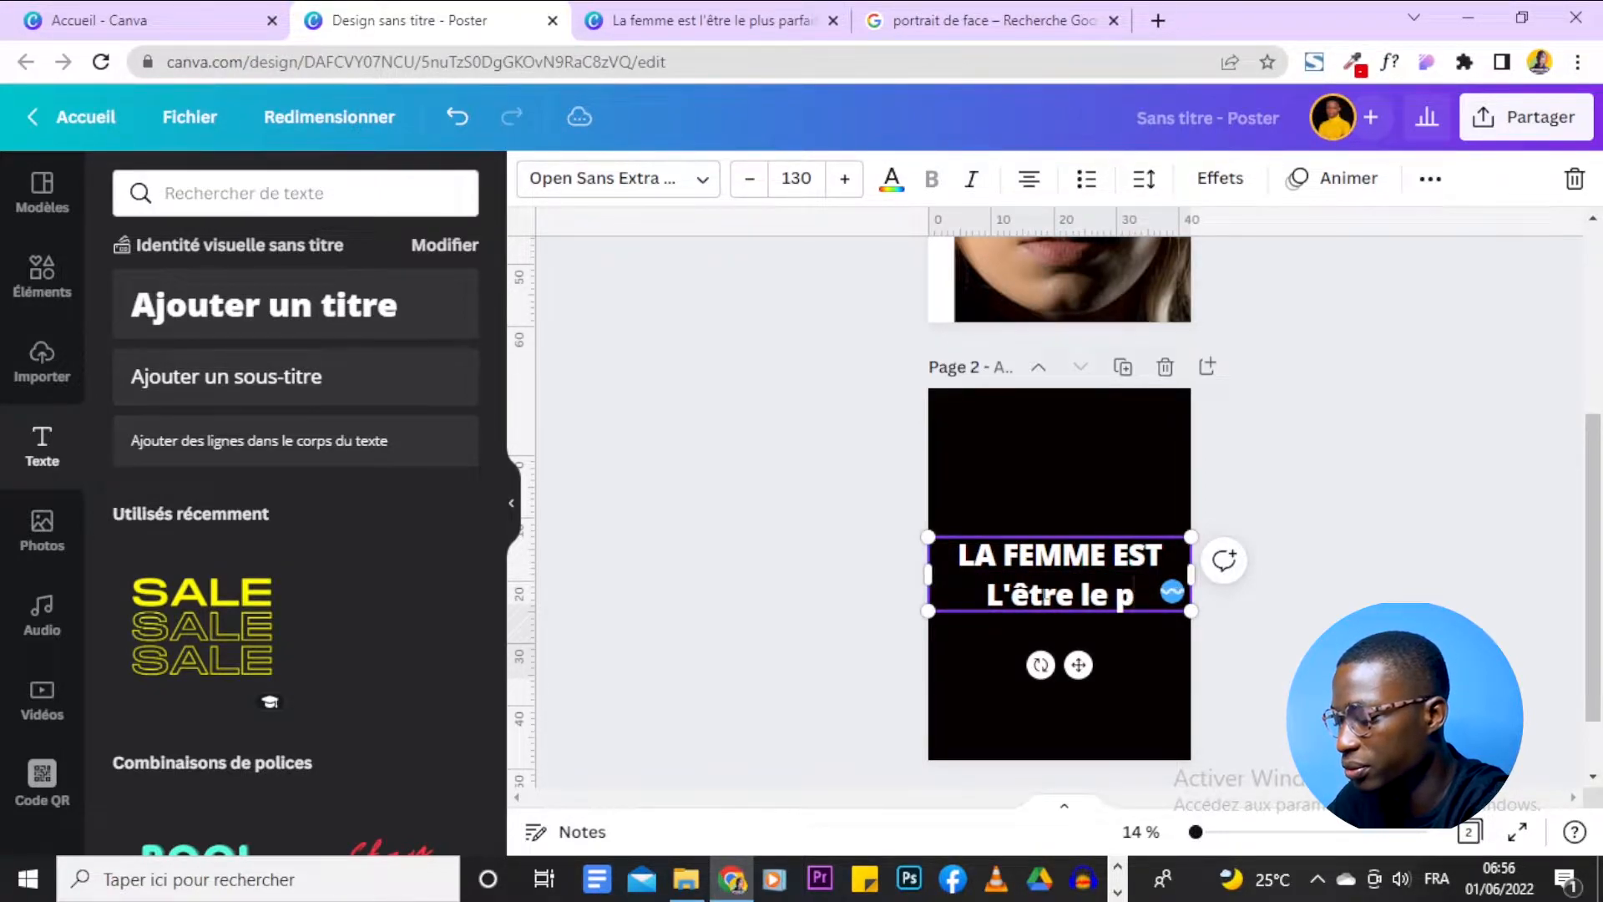
text(lus parfait entres les)
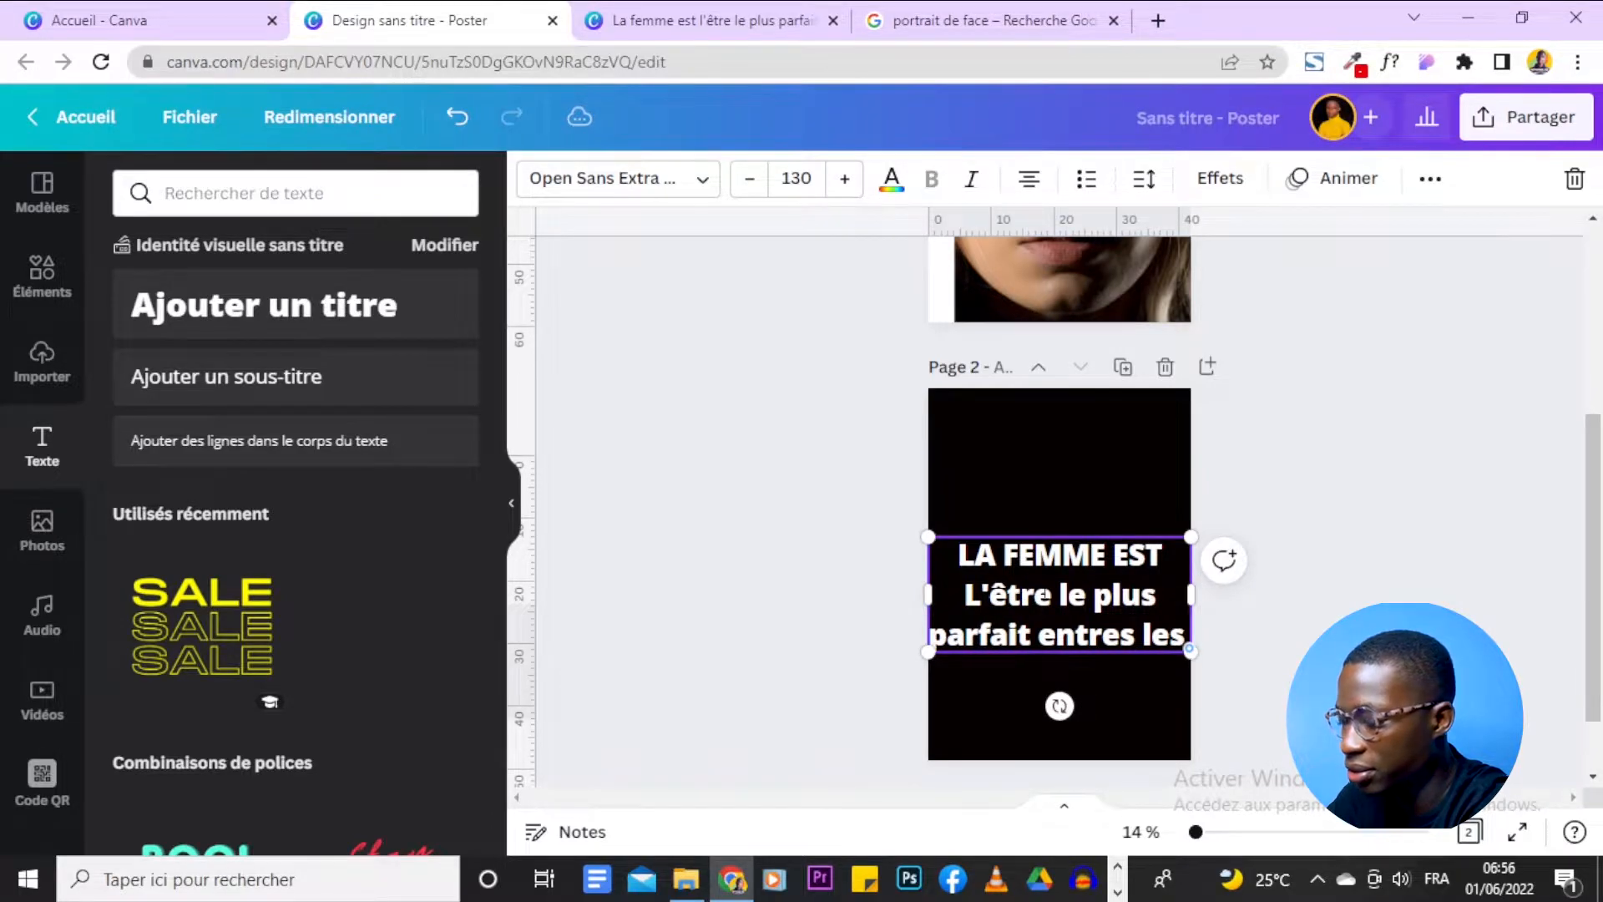
text( créatures et les)
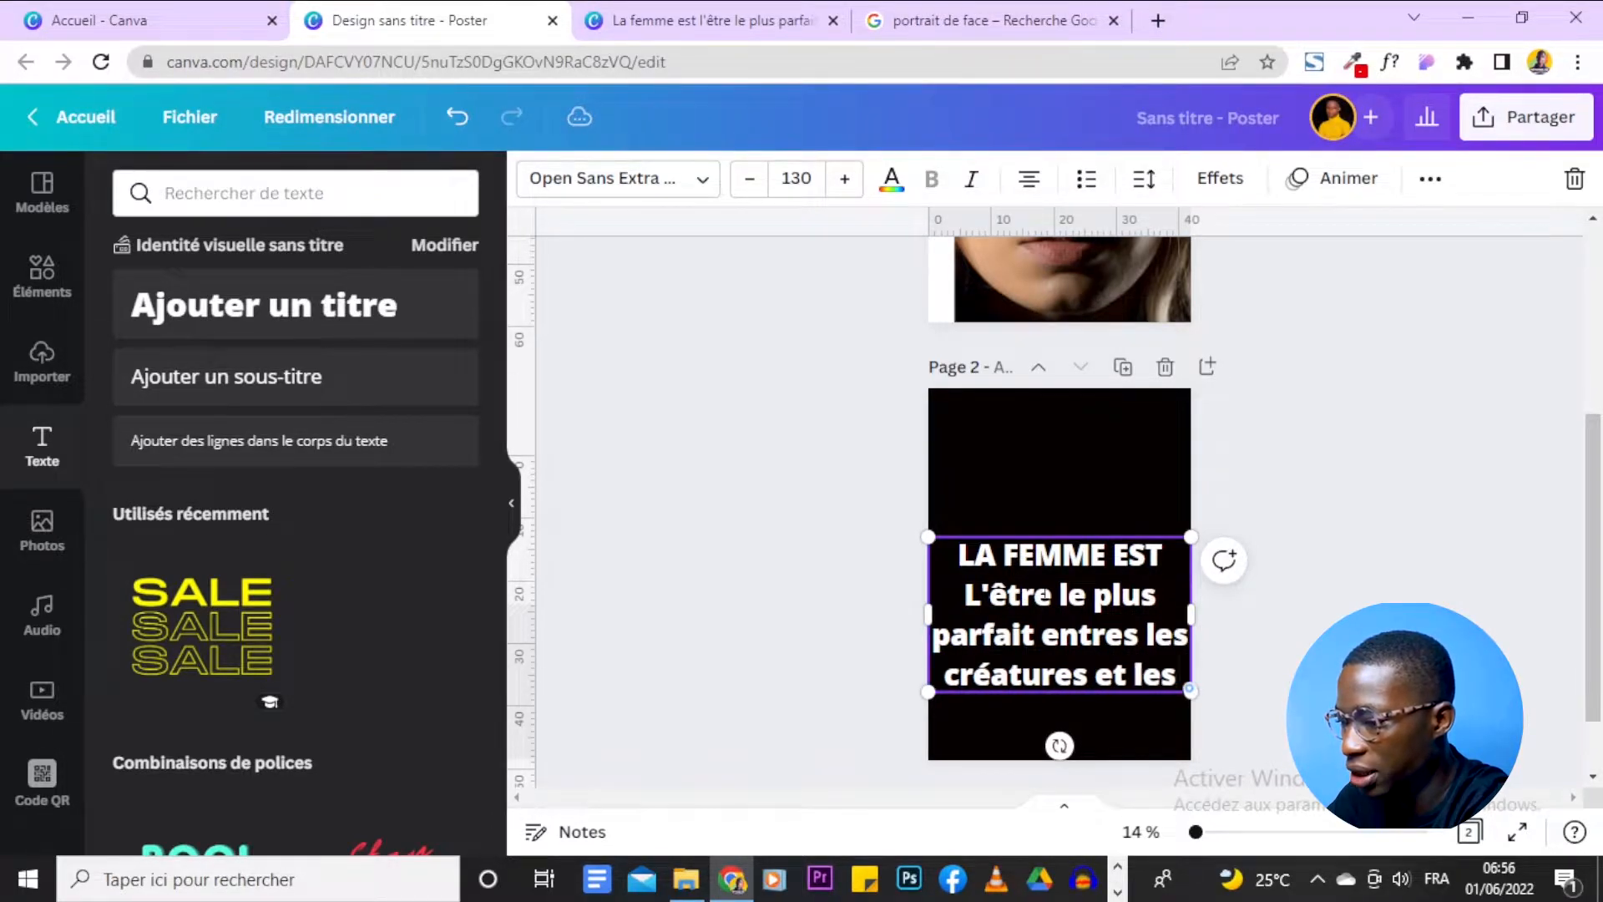
text( anges)
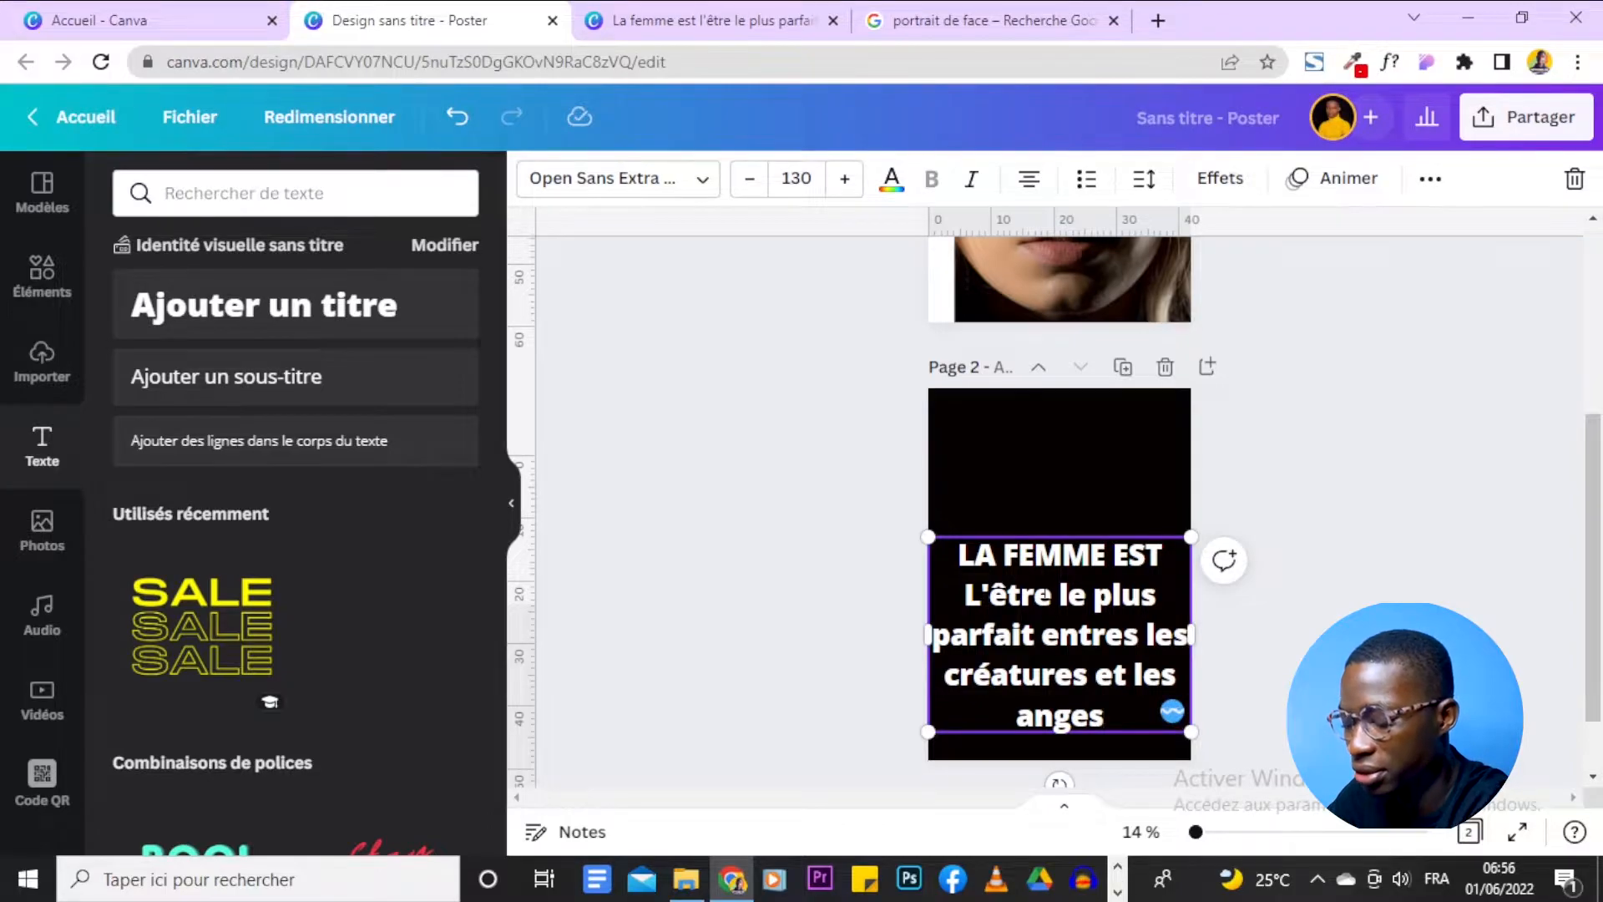
text(.)
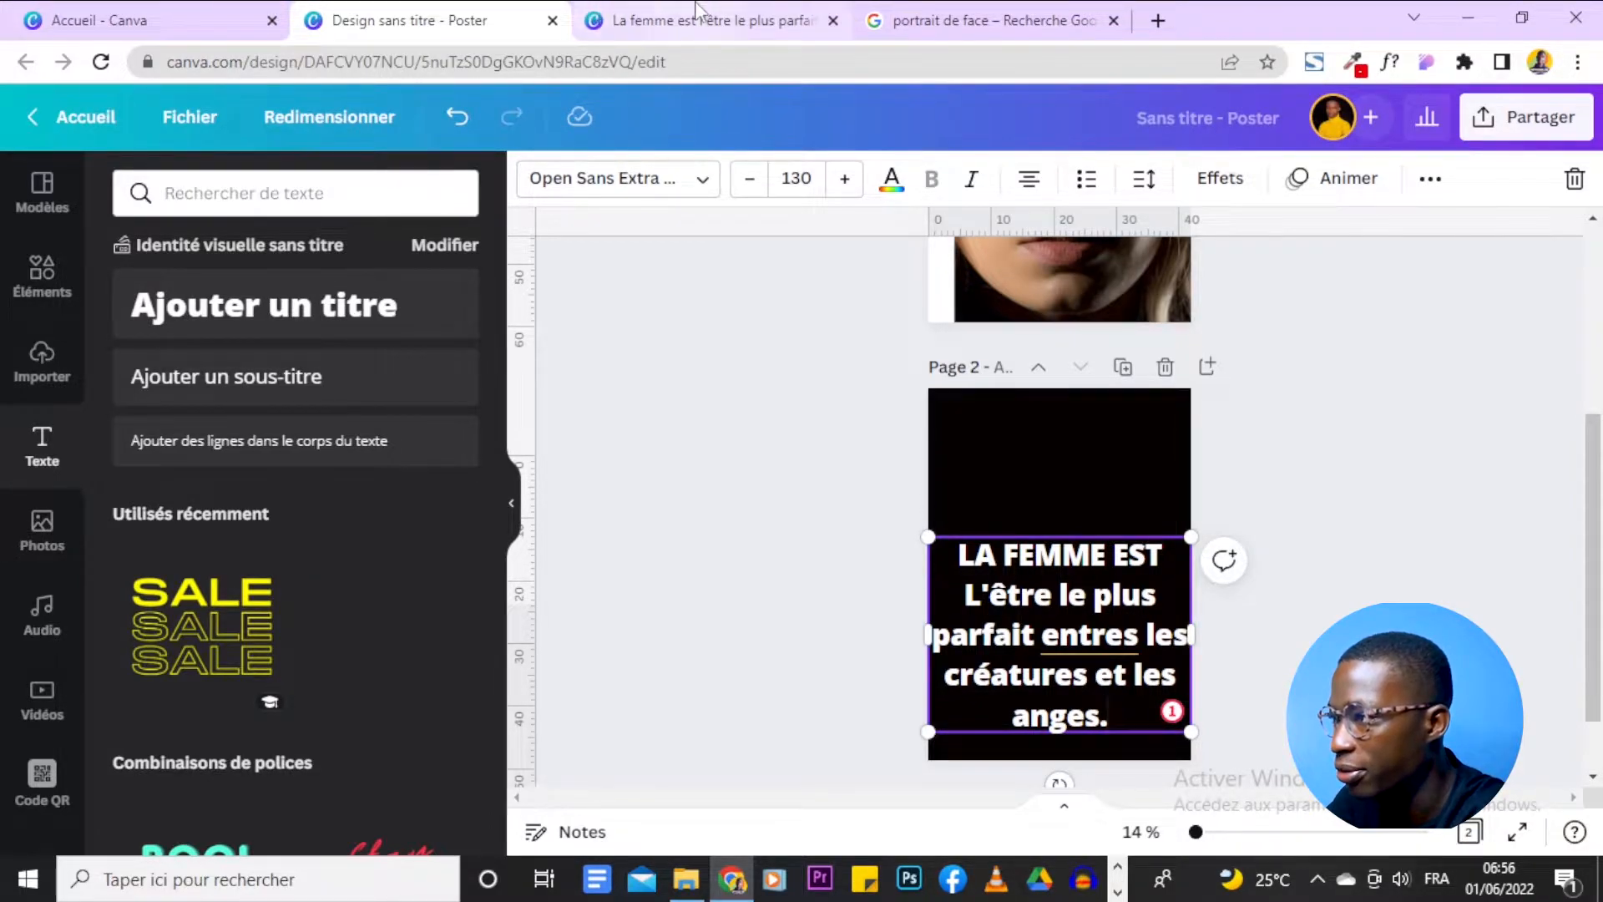
Examine the text layout on the finished design, and return to the untitled poster's black page.
click(714, 20)
scroll(1386, 418, down, 3)
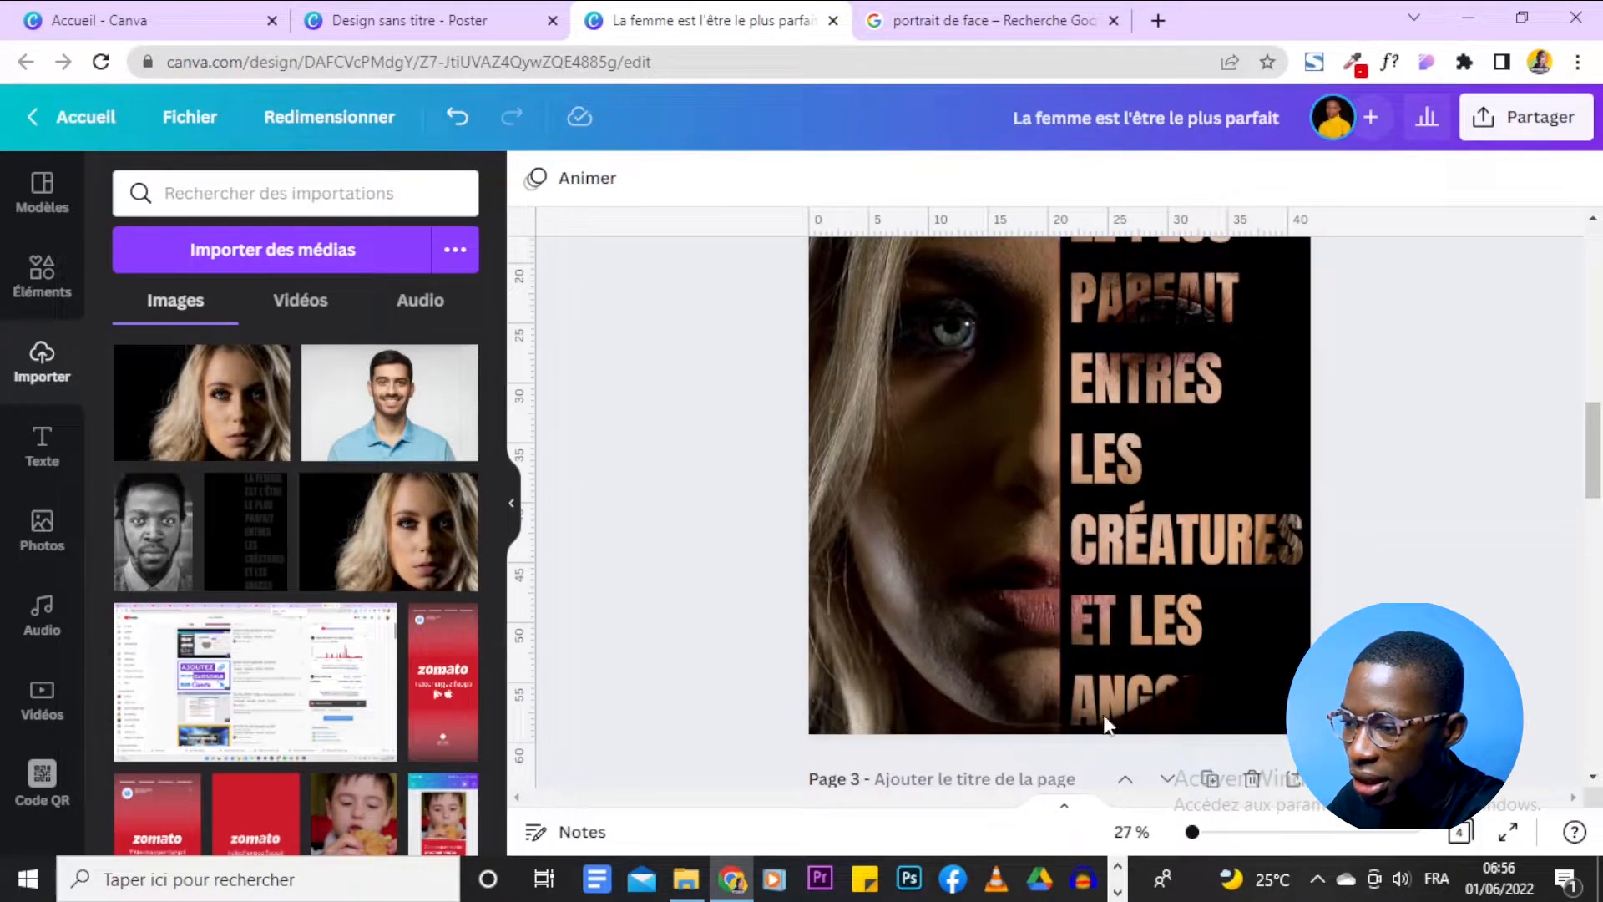
click(473, 12)
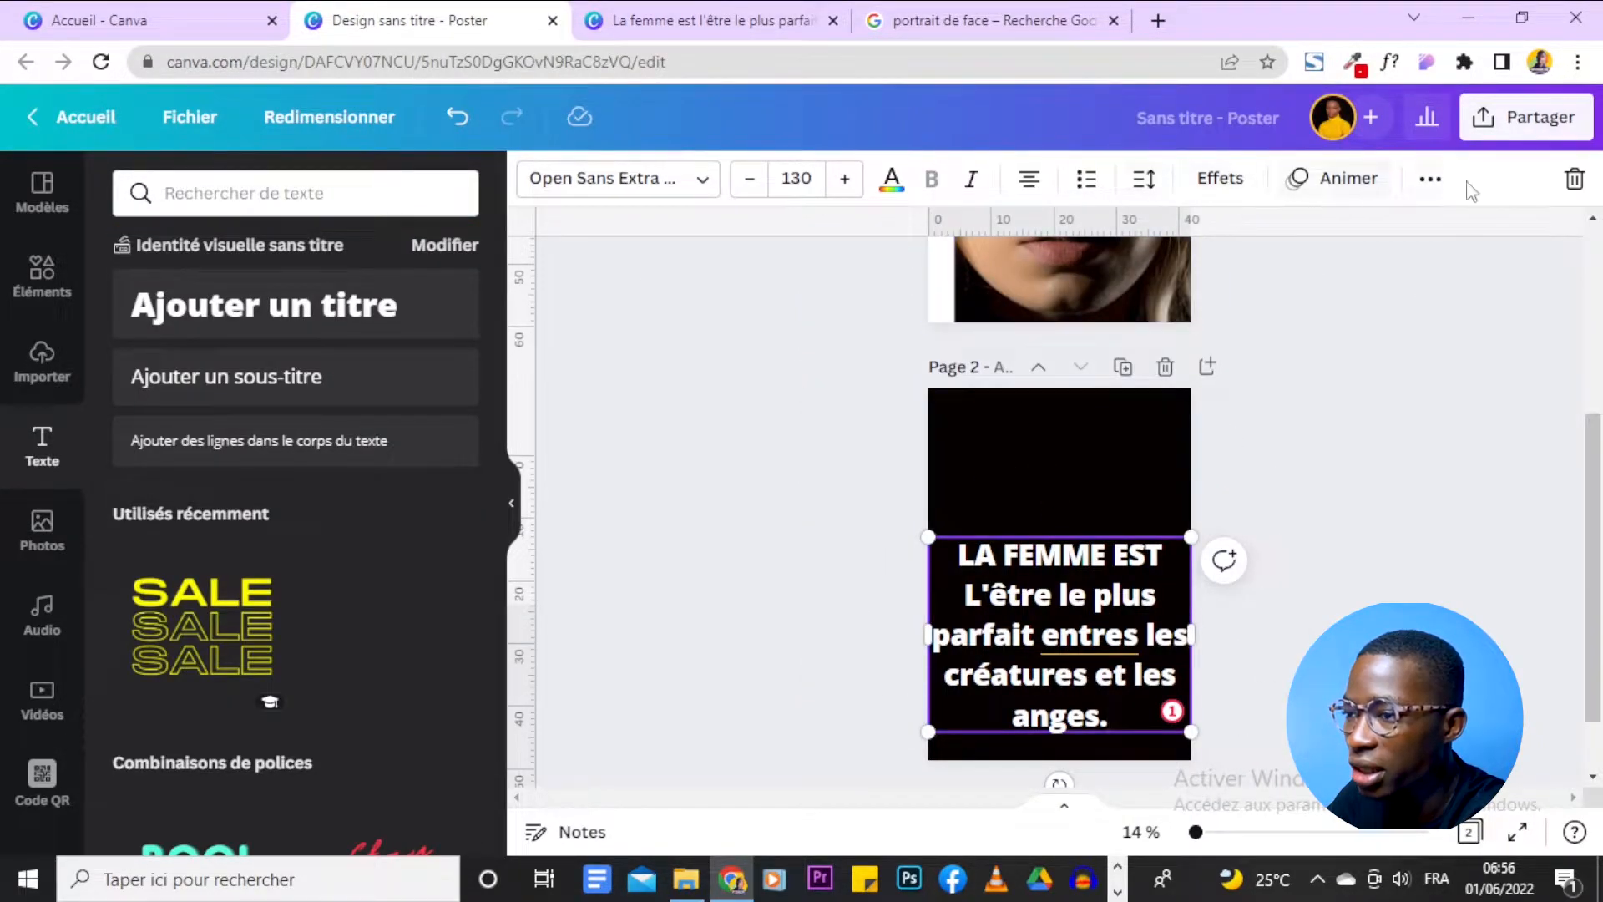
Convert the heading to uppercase, and reshape it into a column about 26 cm wide starting near the black page's top.
click(1430, 180)
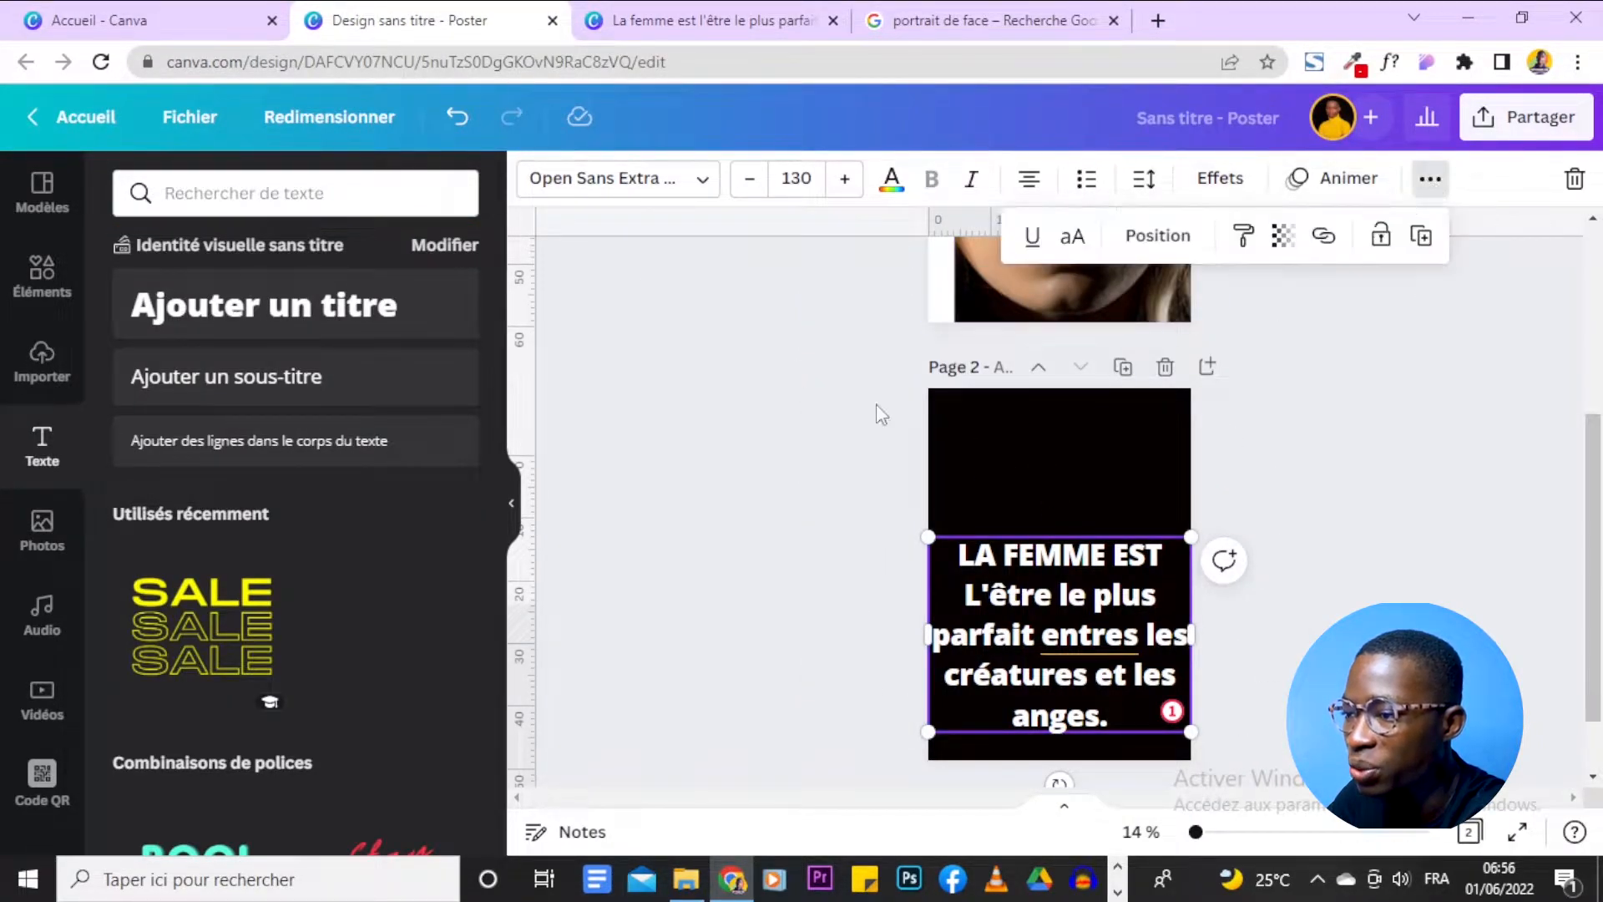
click(1072, 236)
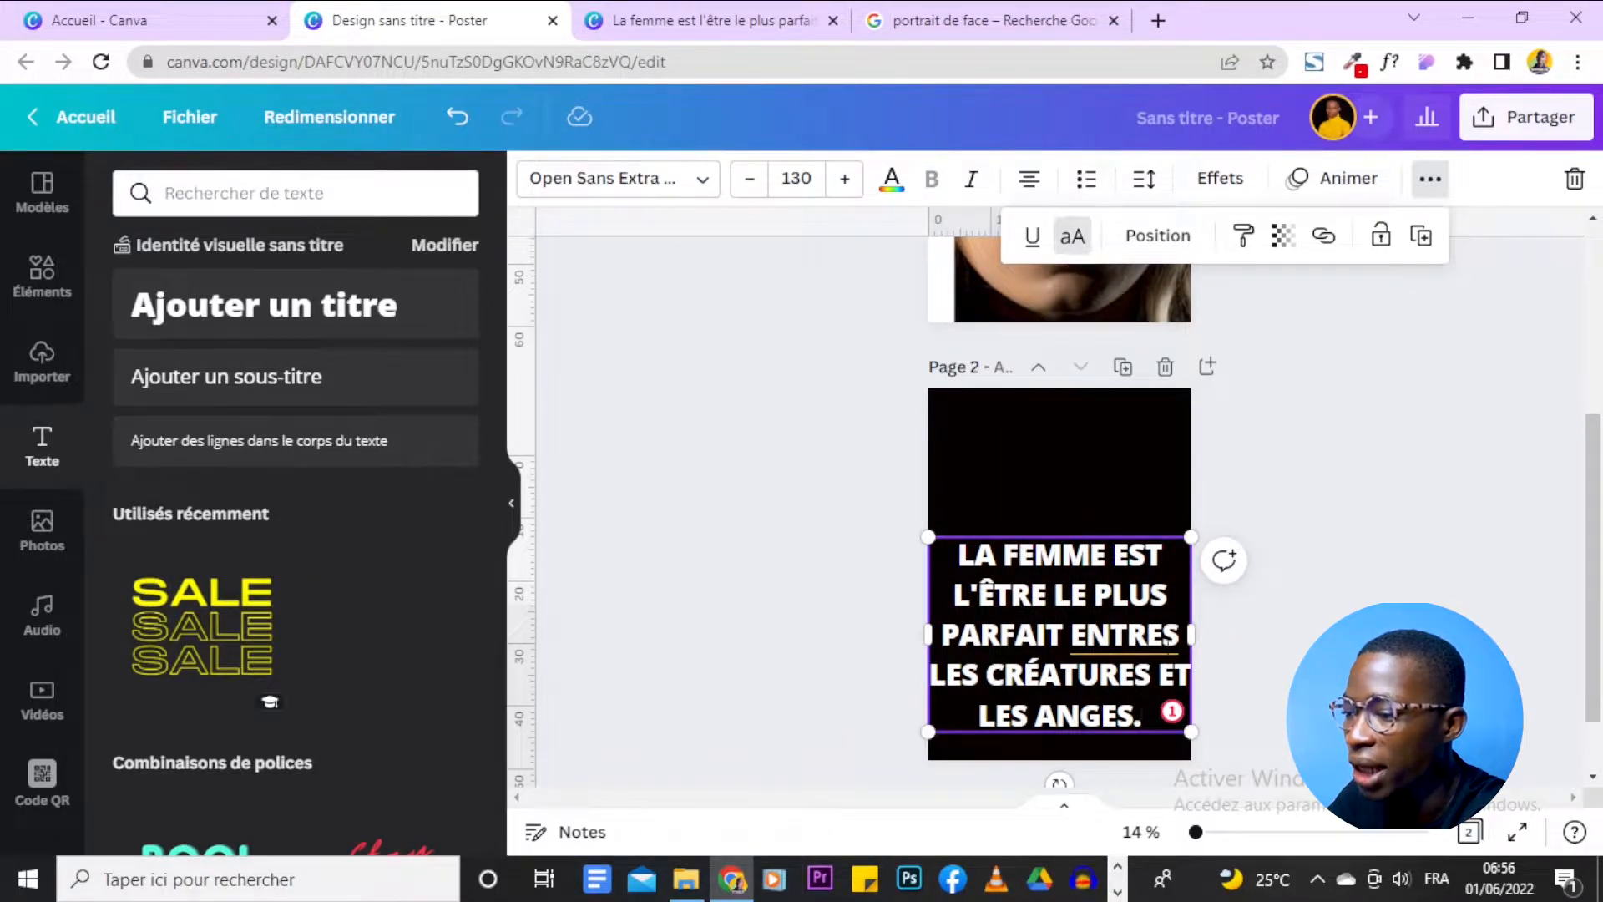
drag(916, 636, 1027, 639)
drag(1087, 533, 1059, 404)
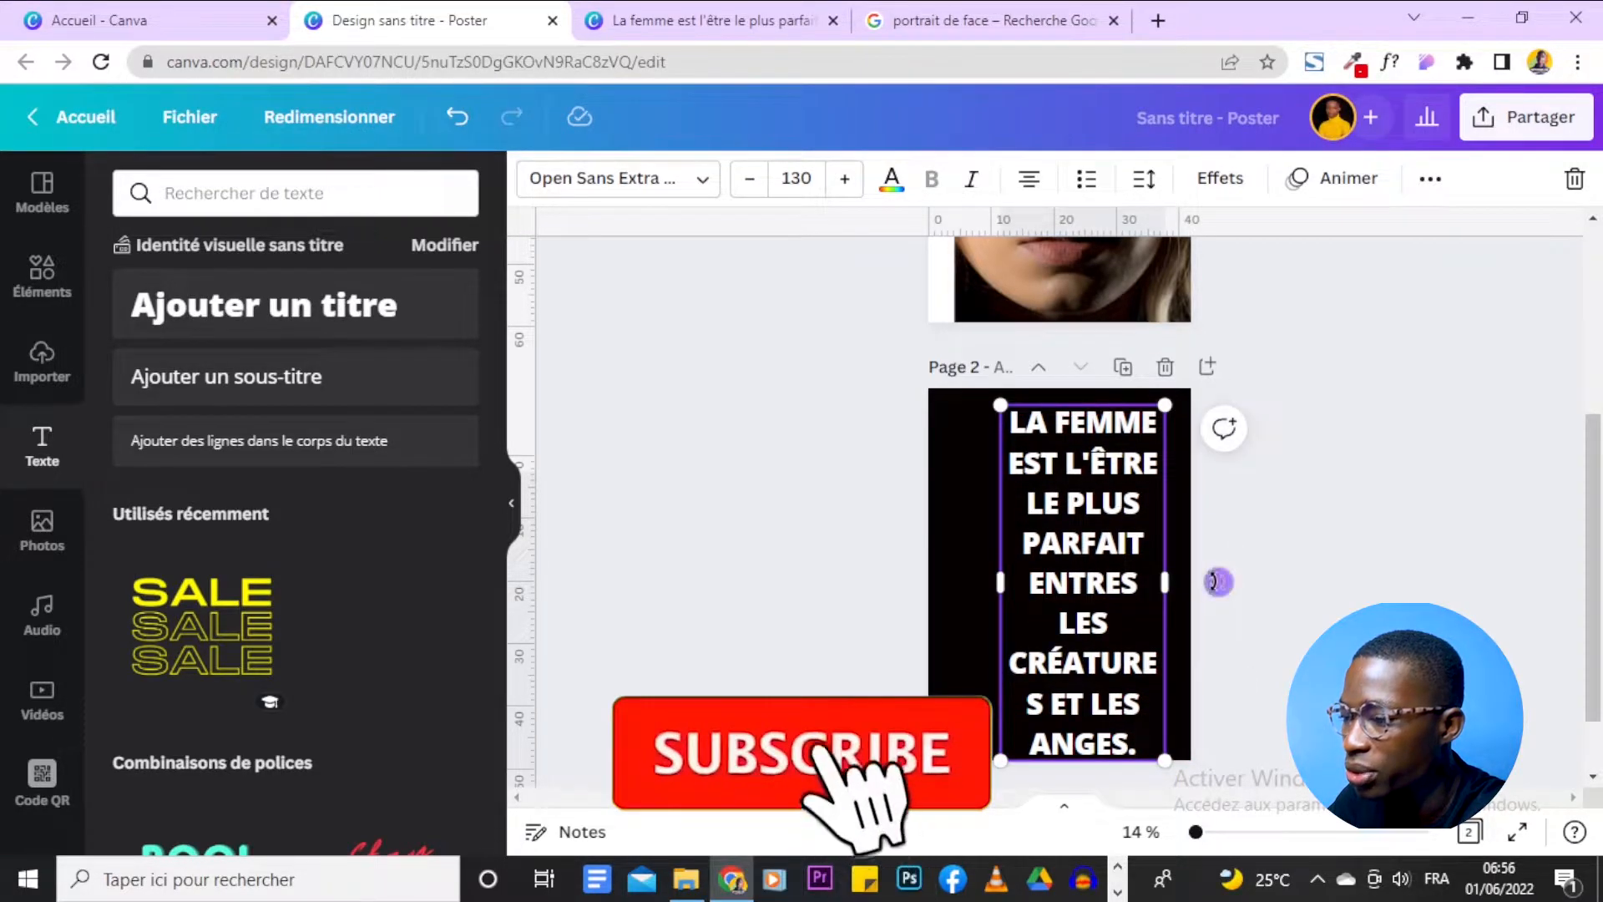
Change the heading's font to Anton.
click(658, 180)
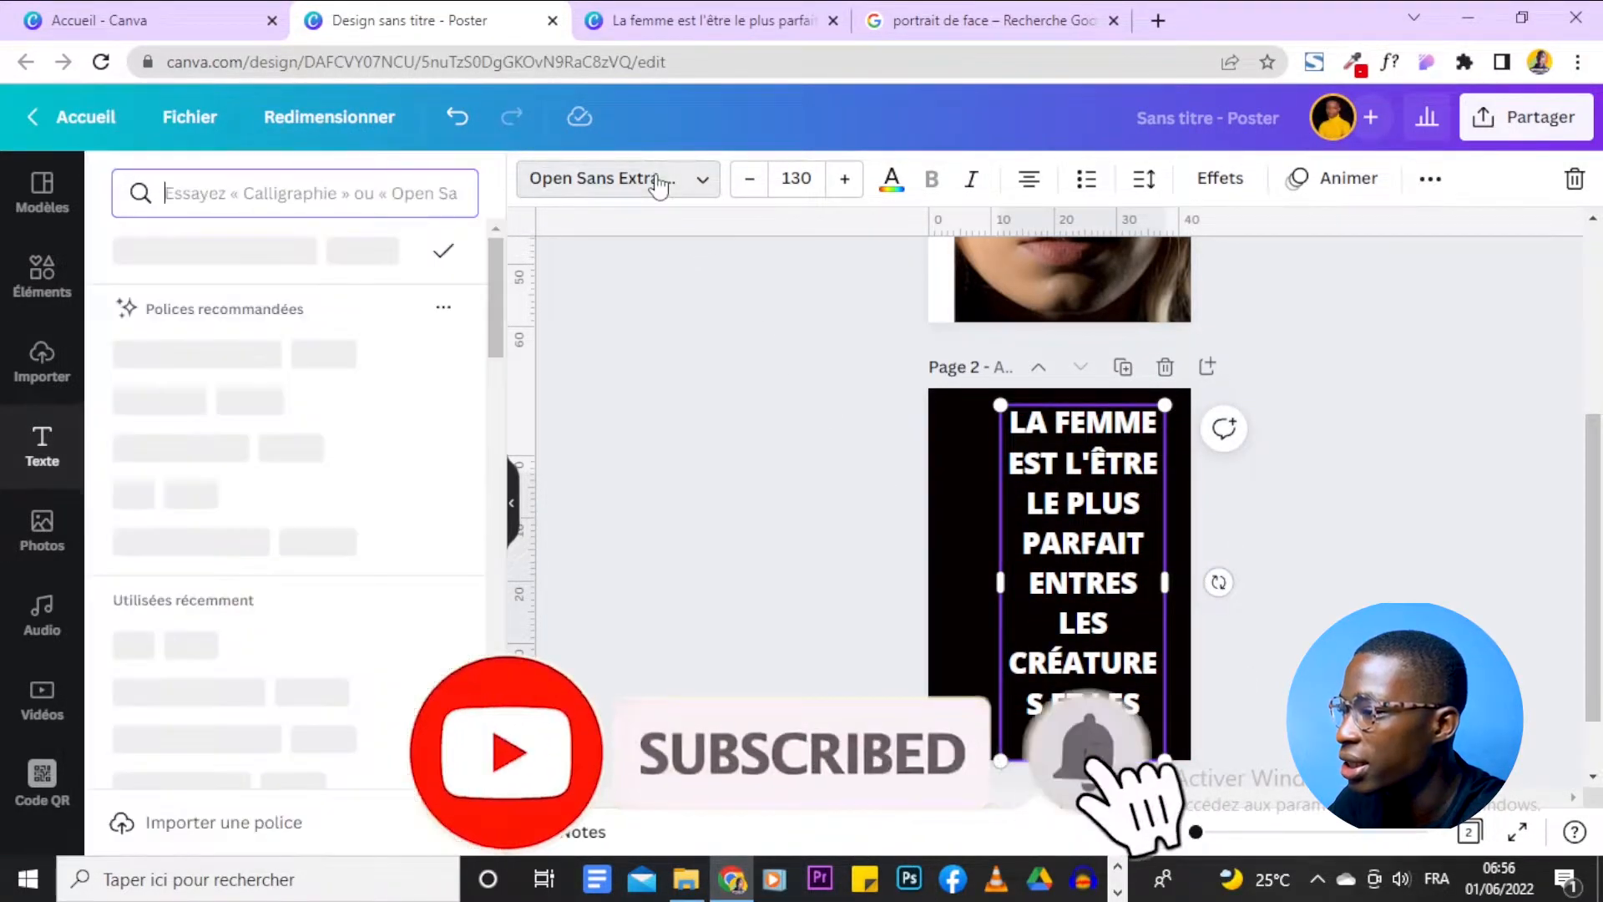
click(330, 193)
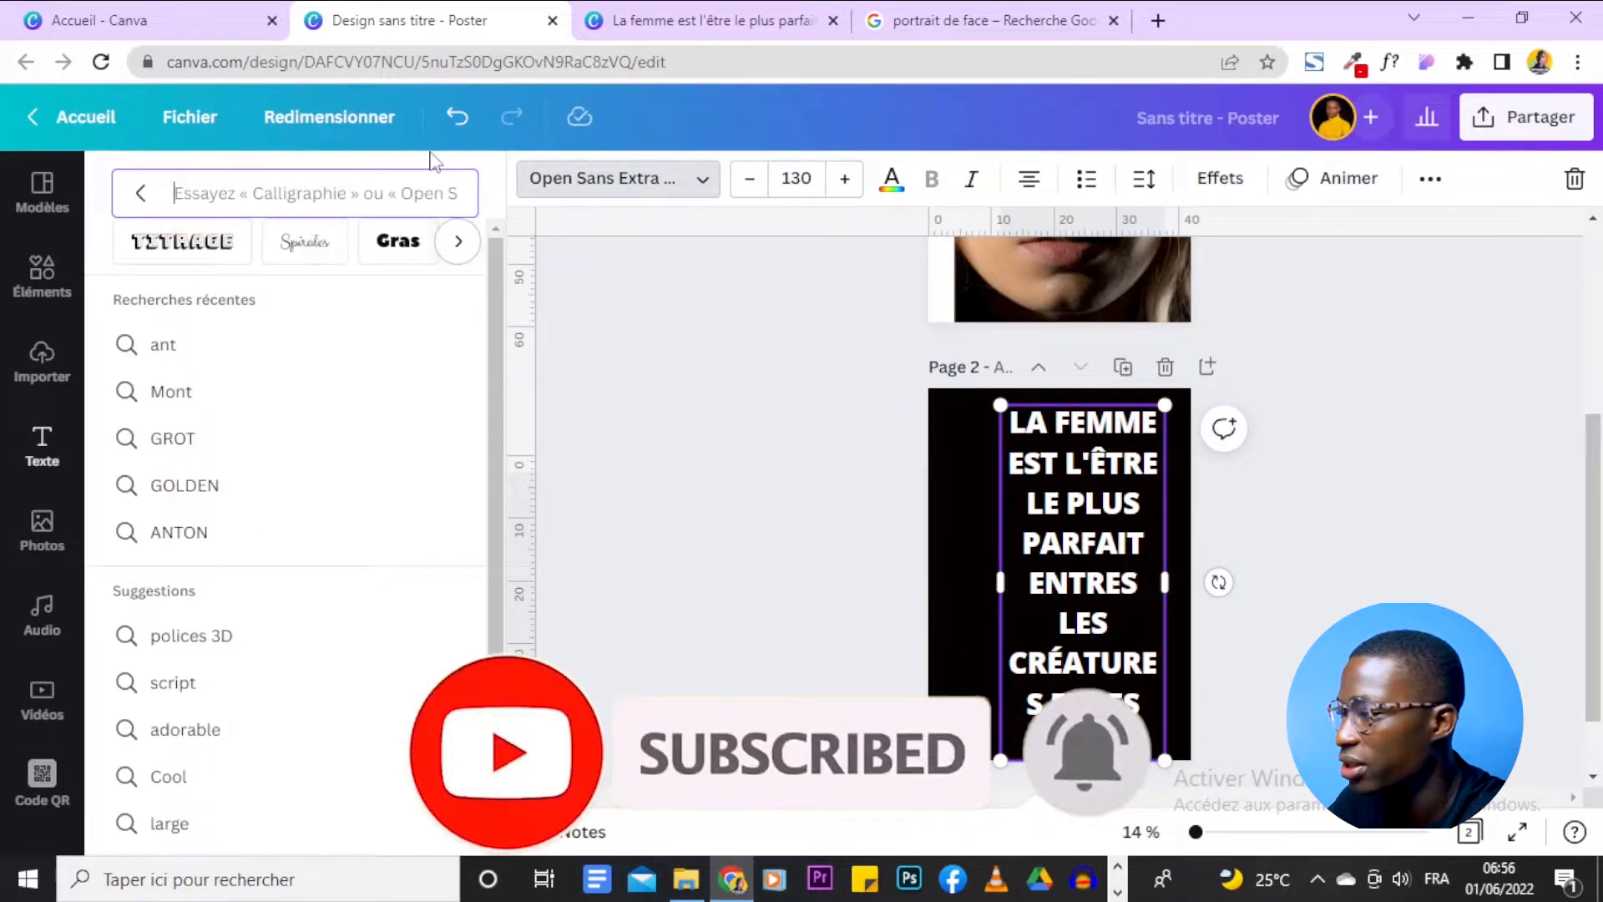
text(anto)
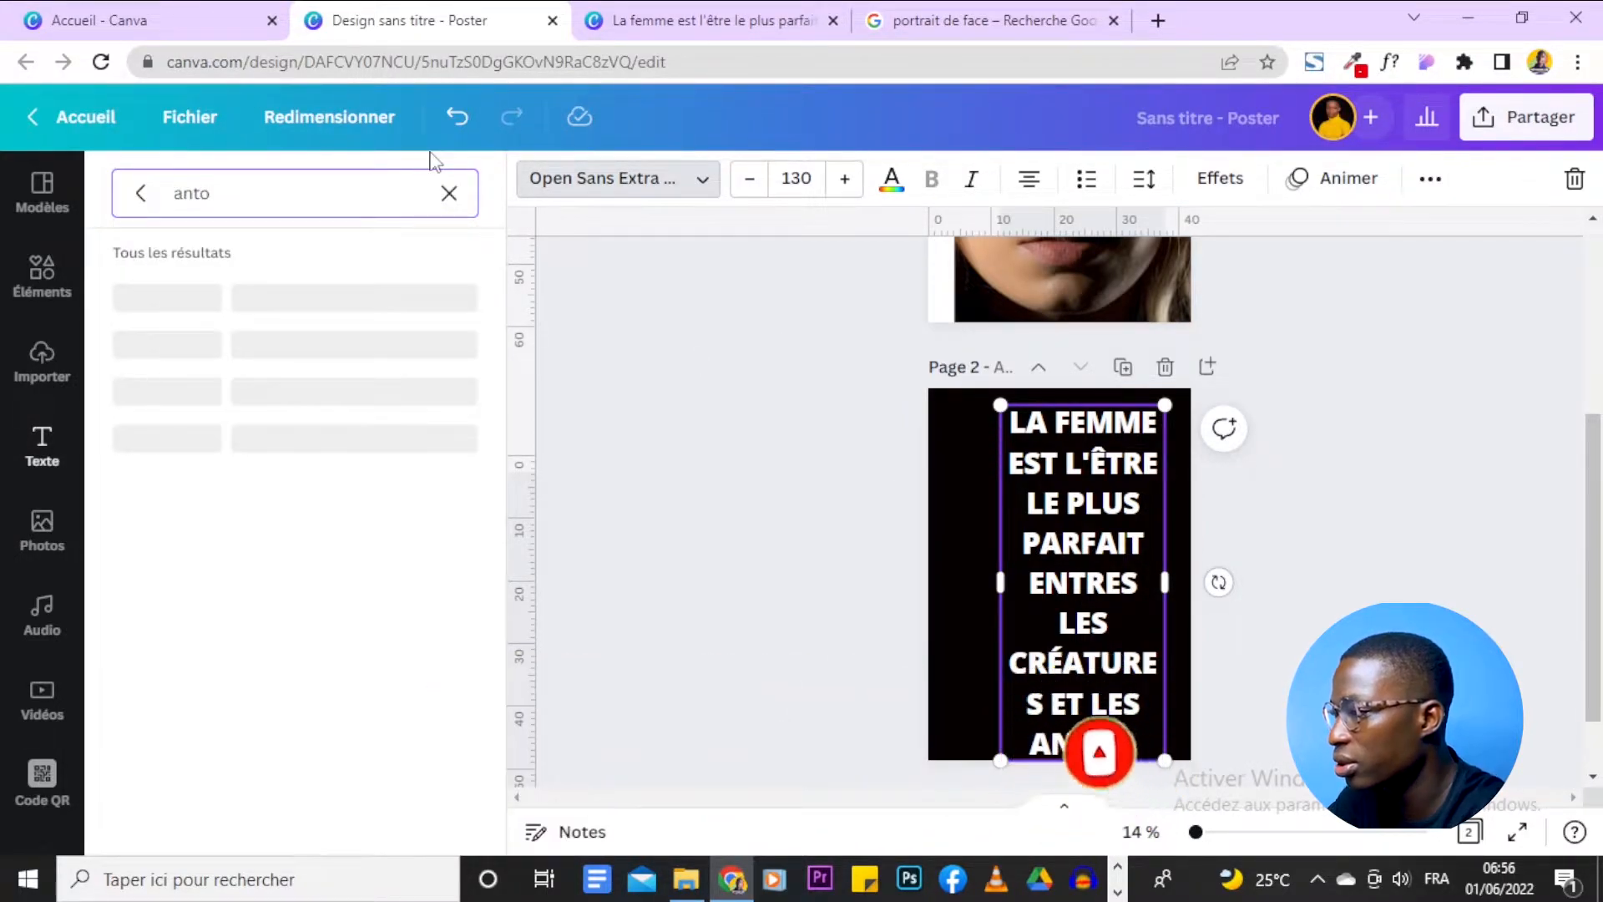
click(258, 311)
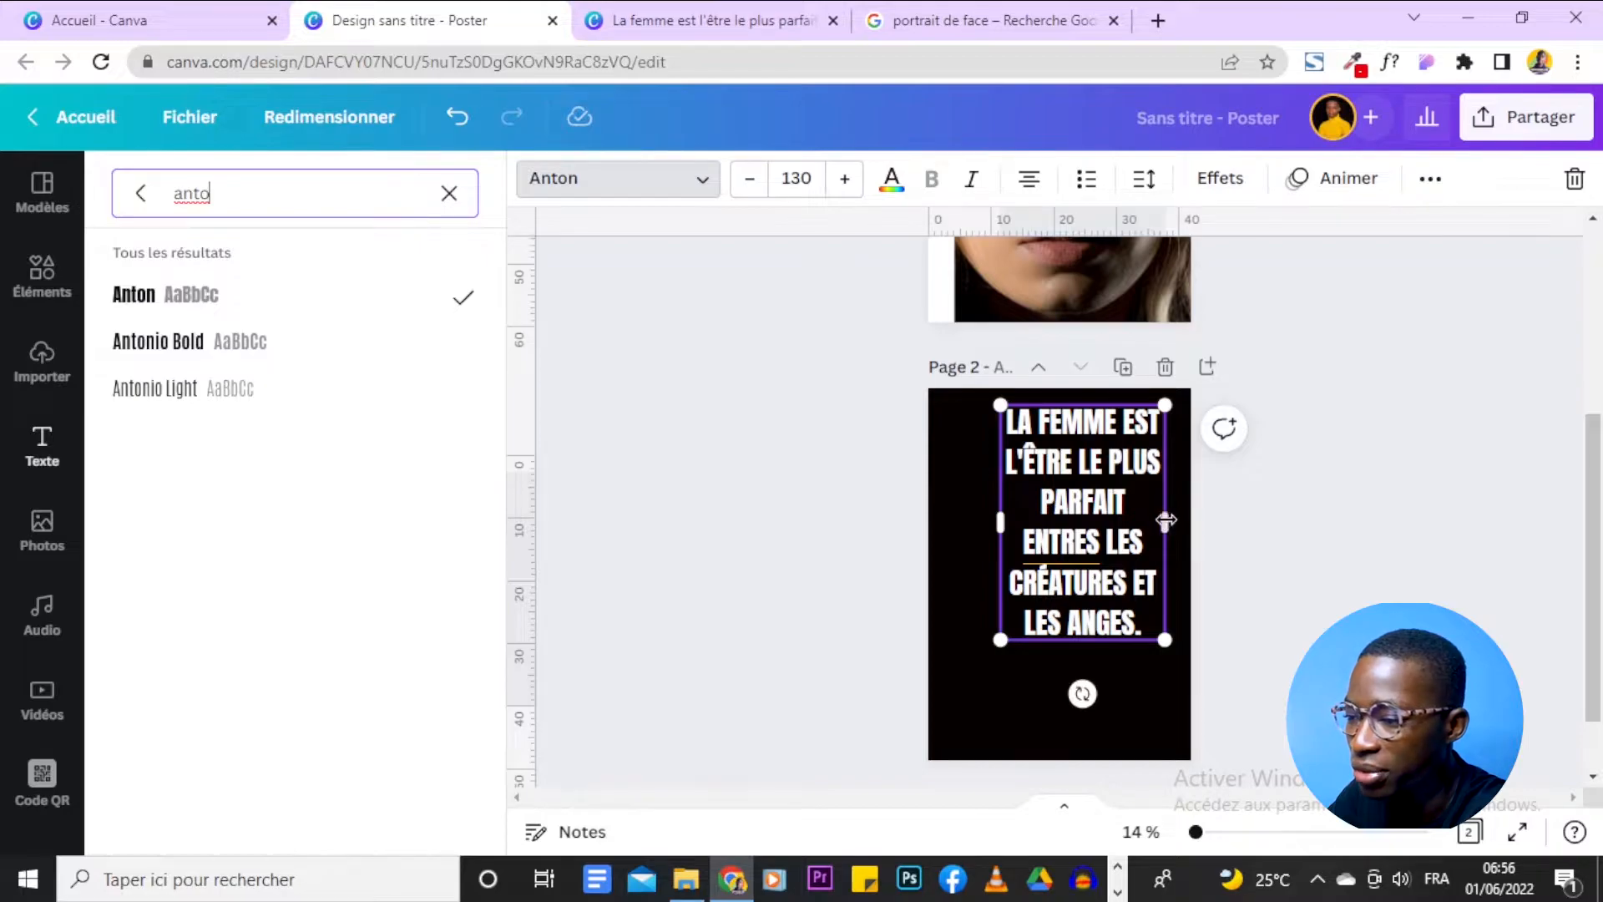
Narrow the heading's text box to about 22 cm and align its text left.
drag(1166, 519, 1142, 519)
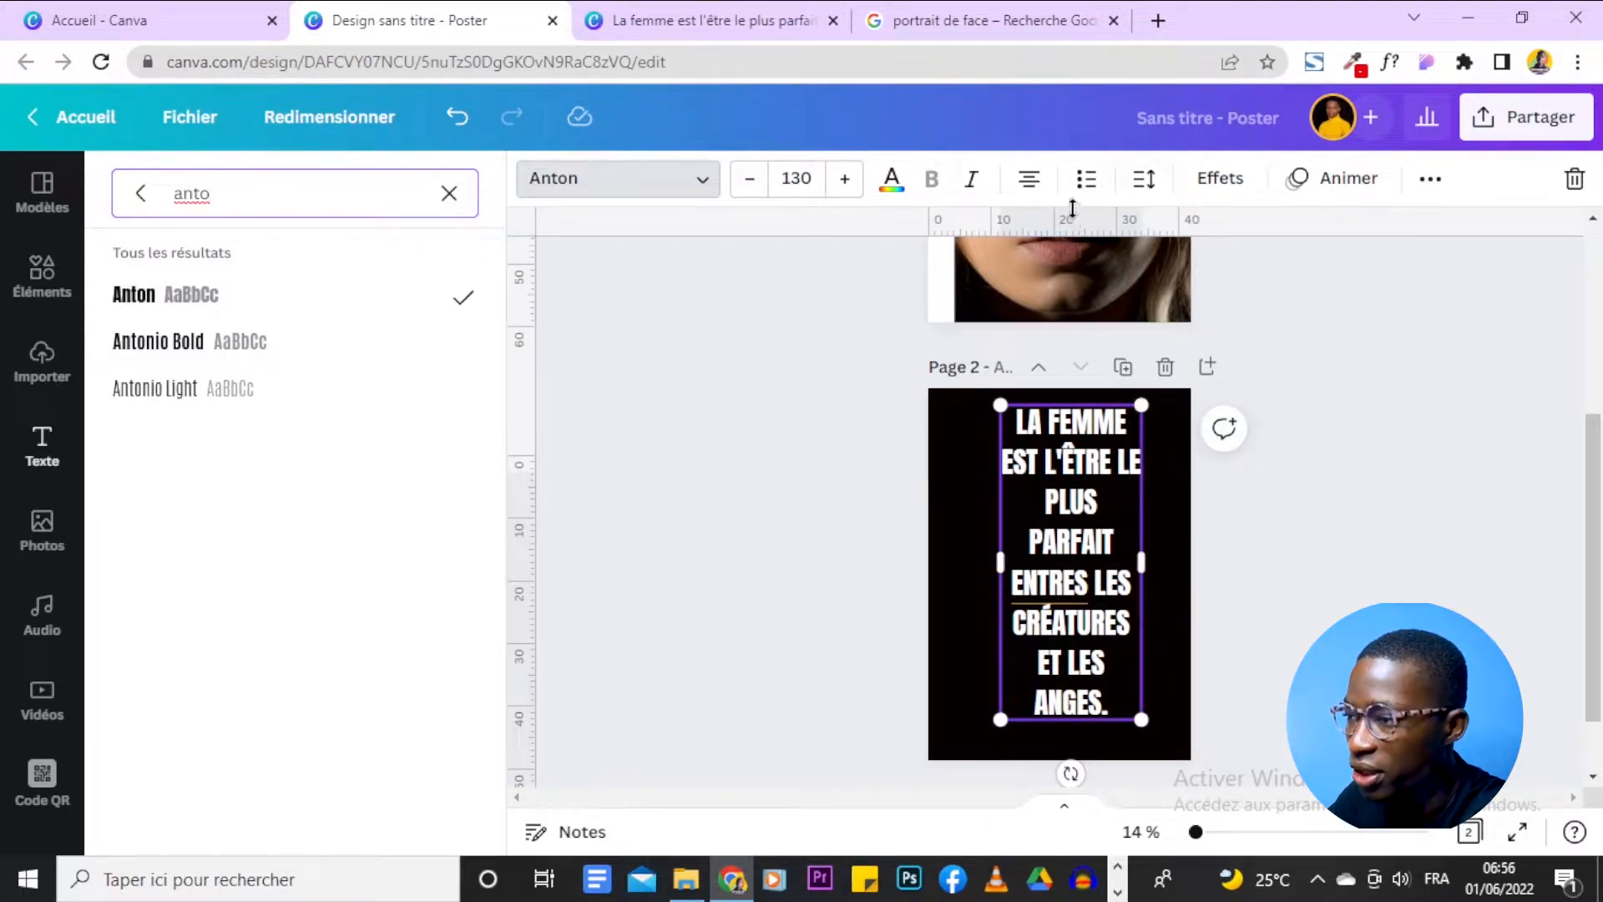
click(1033, 186)
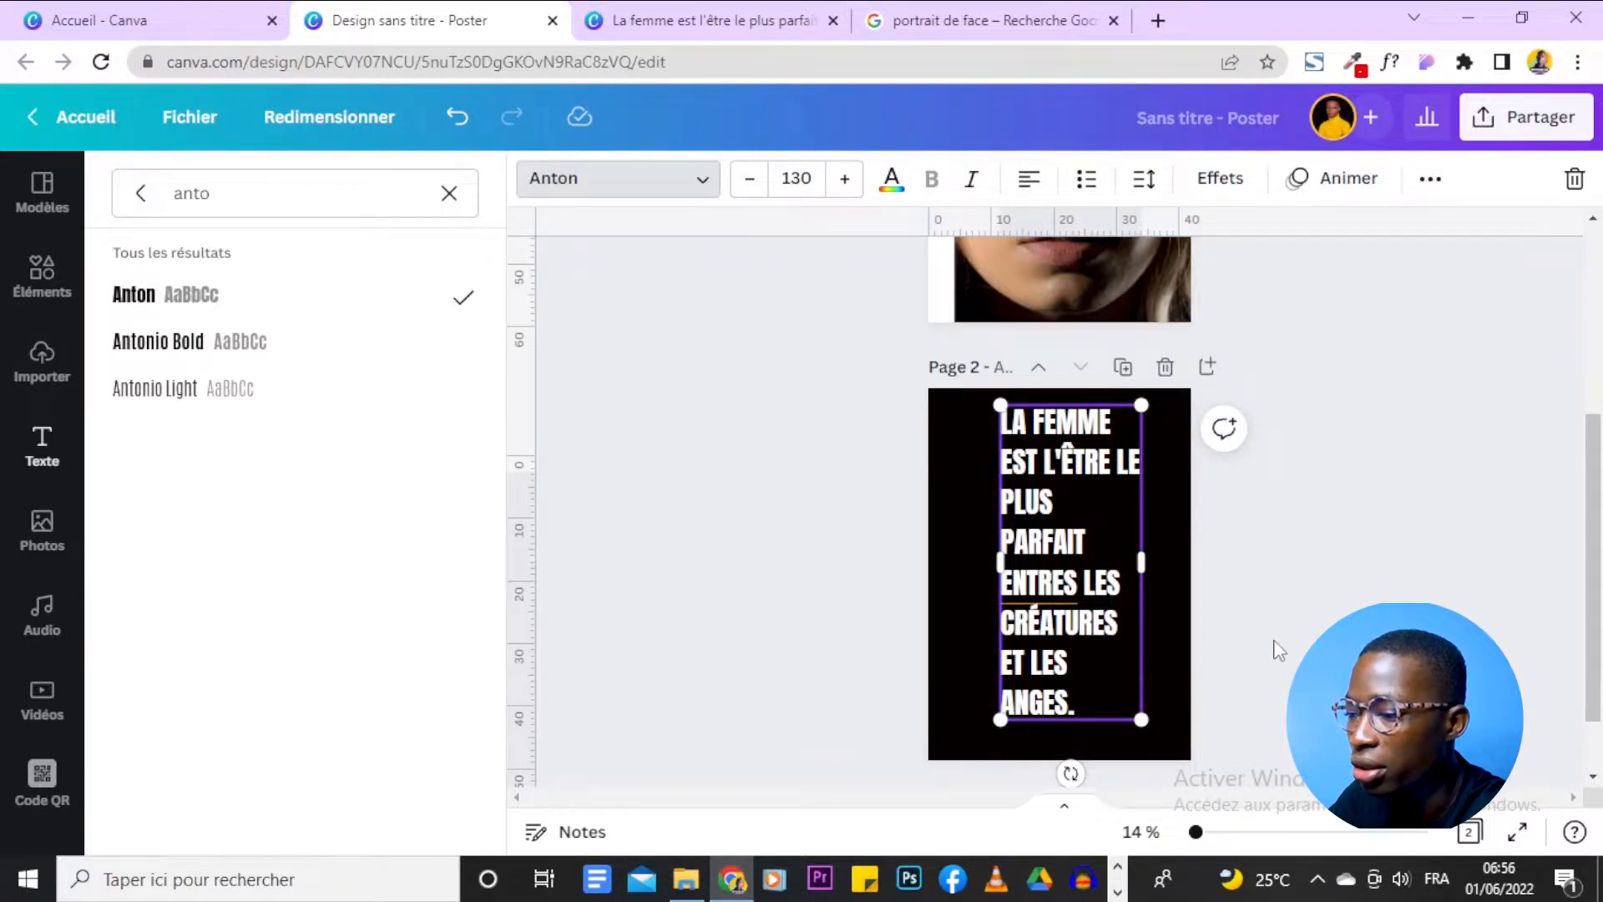
click(1354, 601)
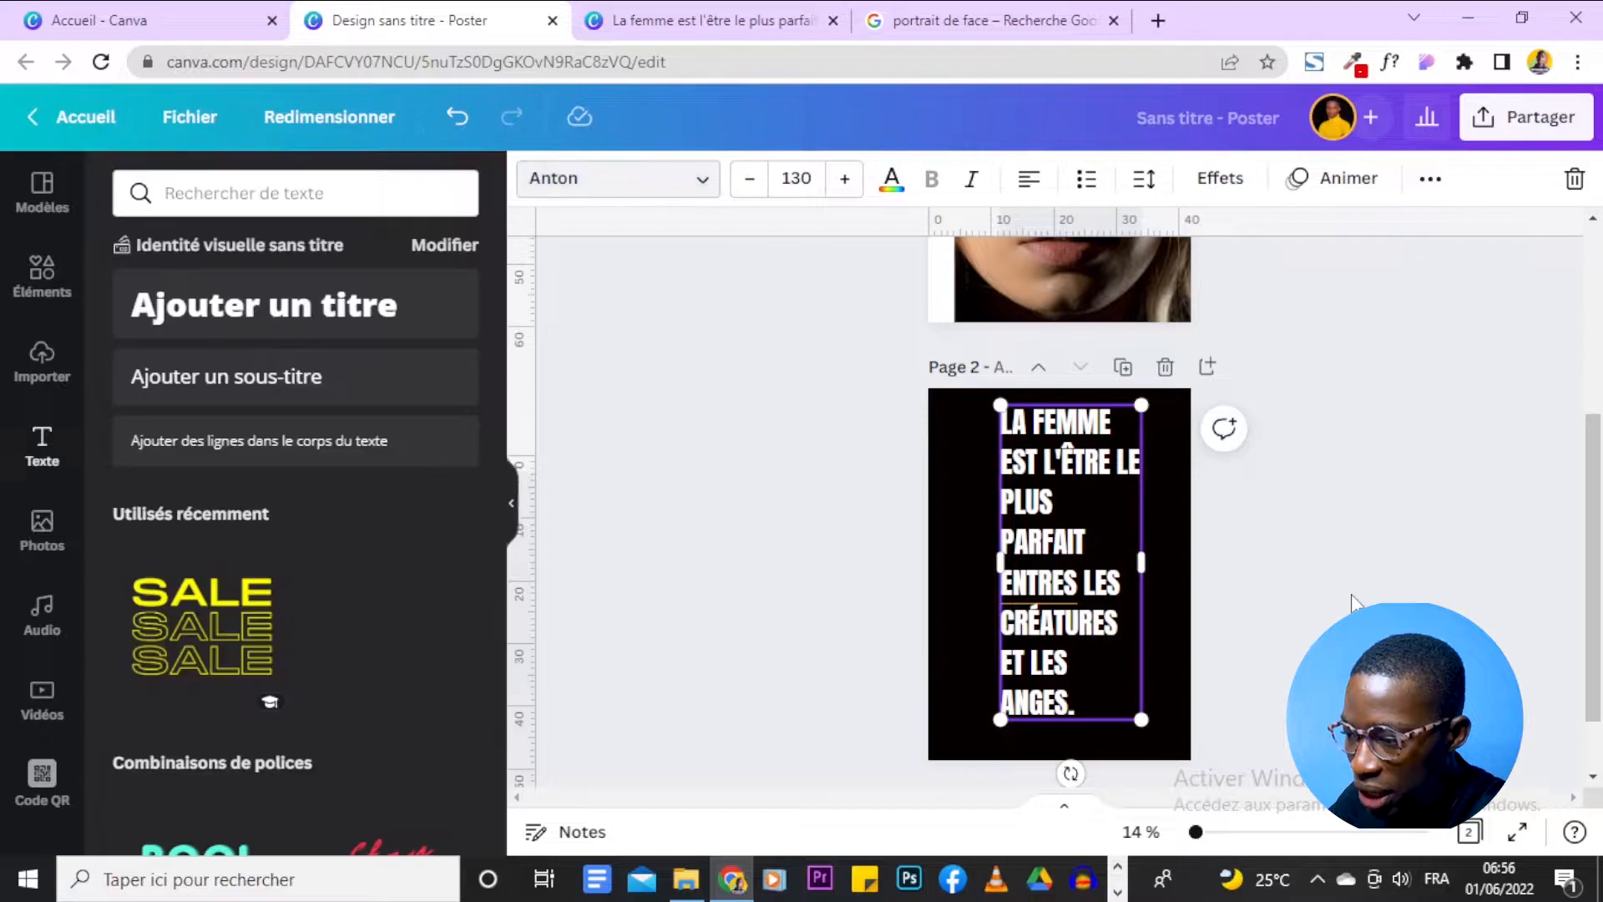
Enlarge the heading to font size 153 so it spans the full page height, and place it against the page's right edge.
drag(1072, 535, 1118, 510)
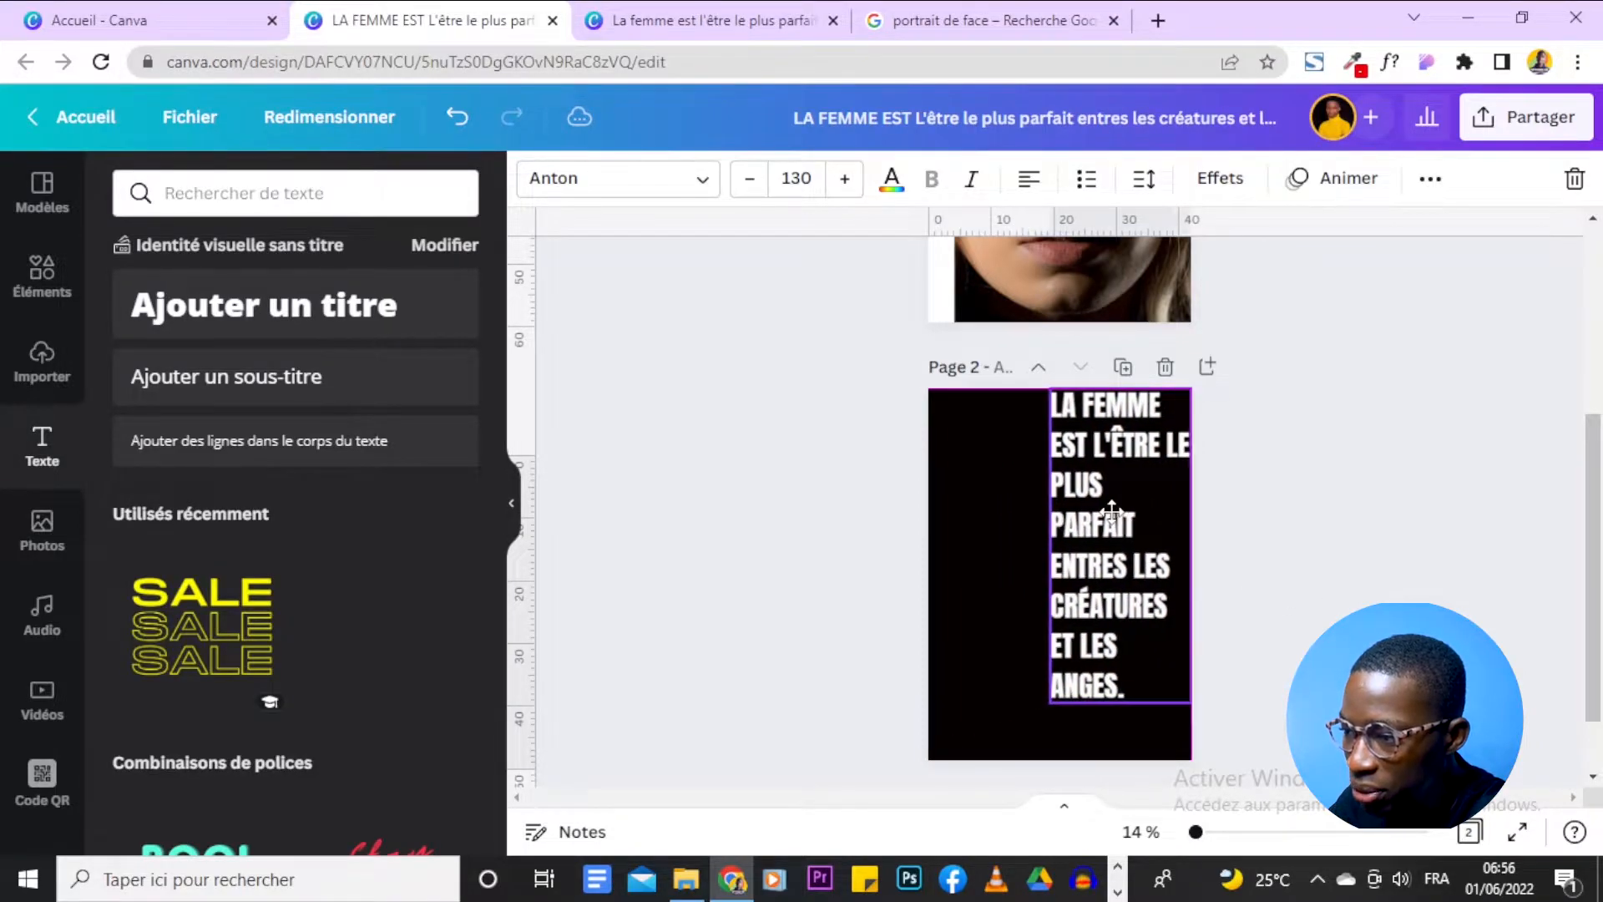
scroll(1345, 512, down, 1)
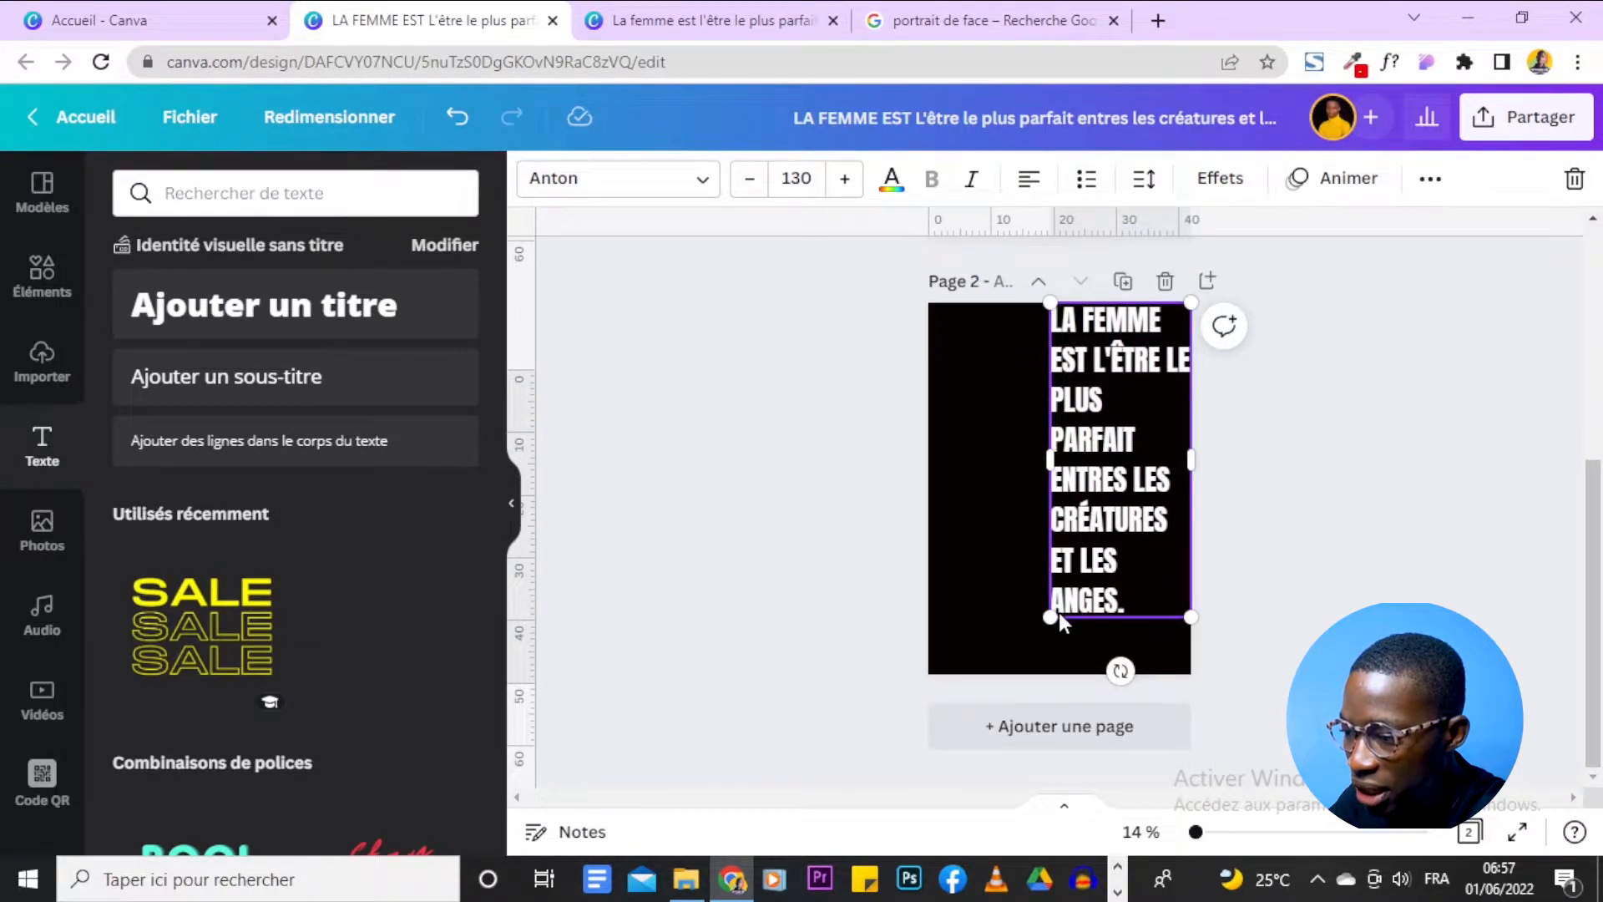
drag(1057, 616, 1047, 681)
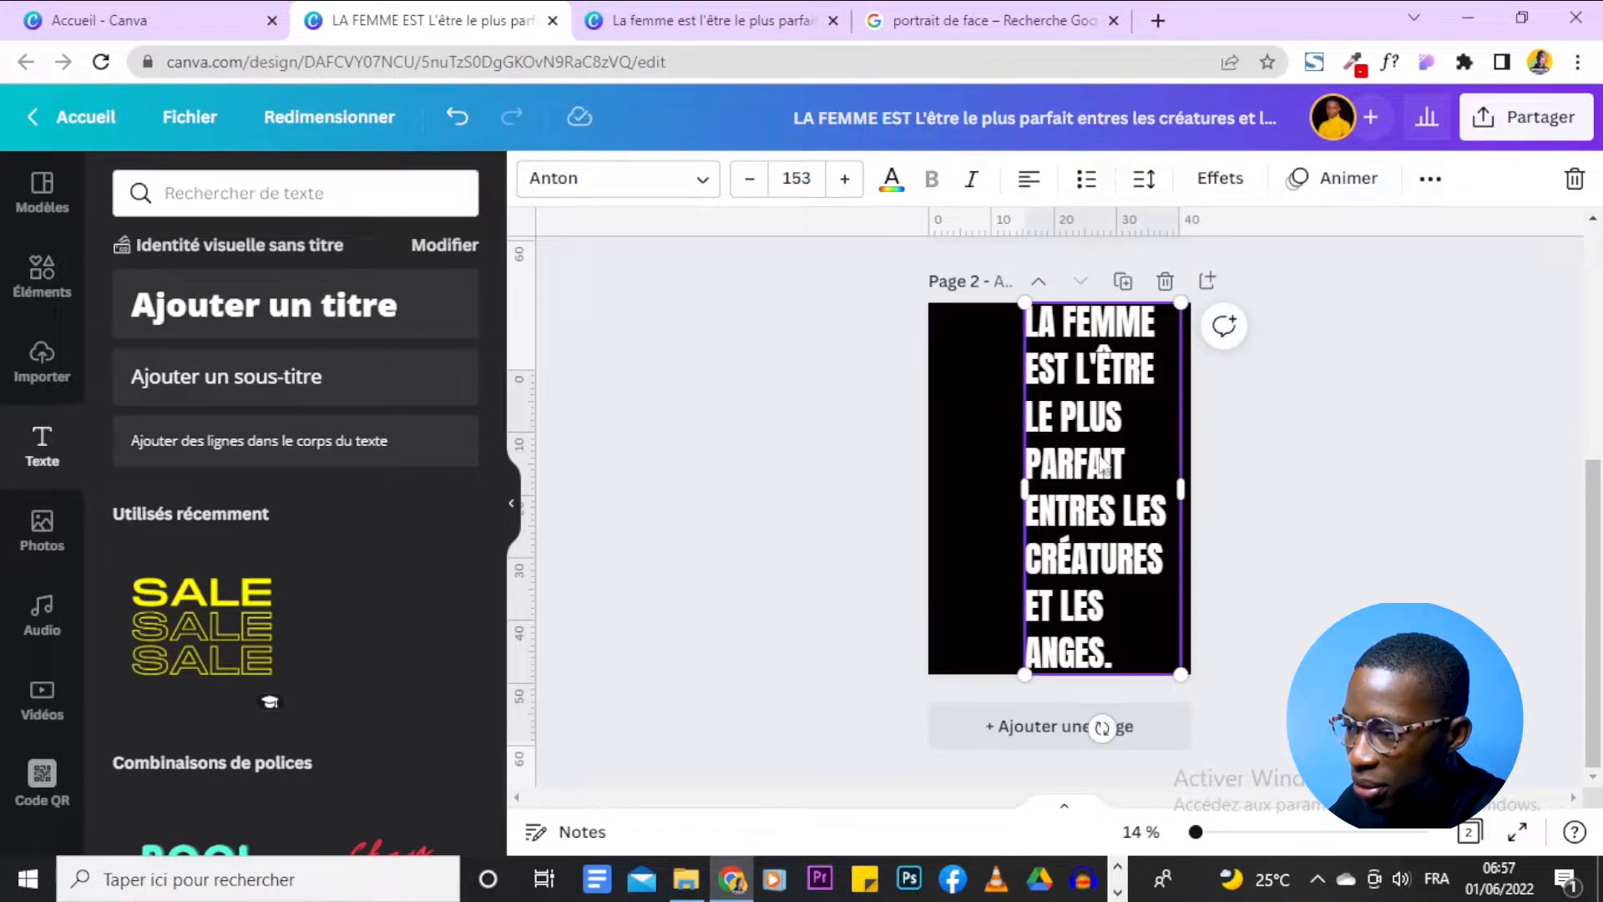
drag(1103, 487, 1065, 492)
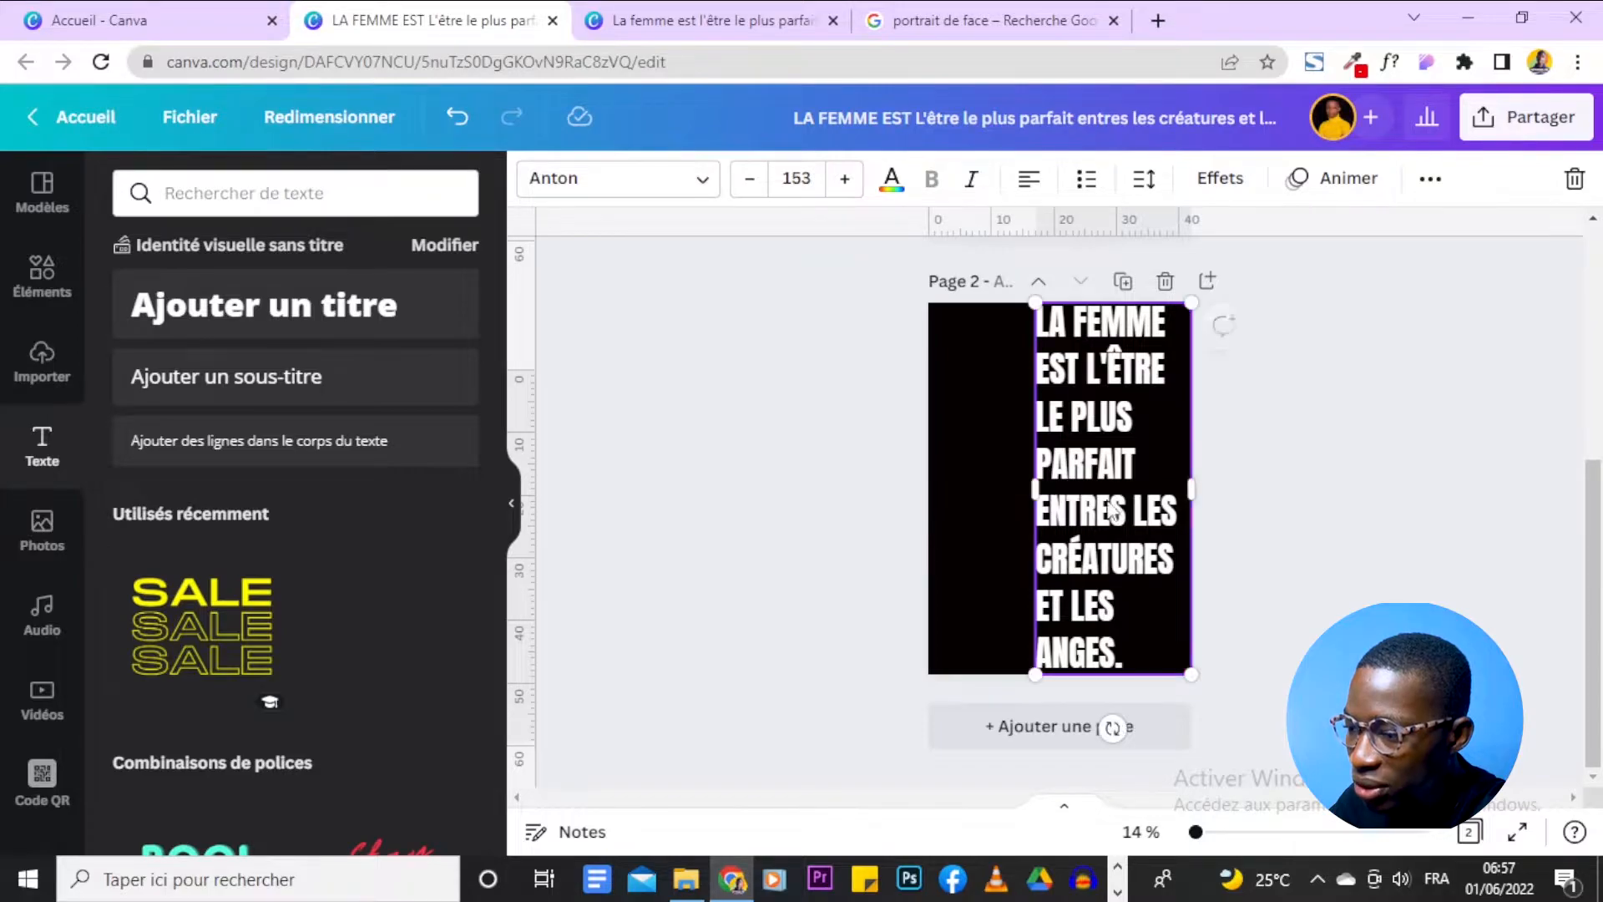
click(1338, 512)
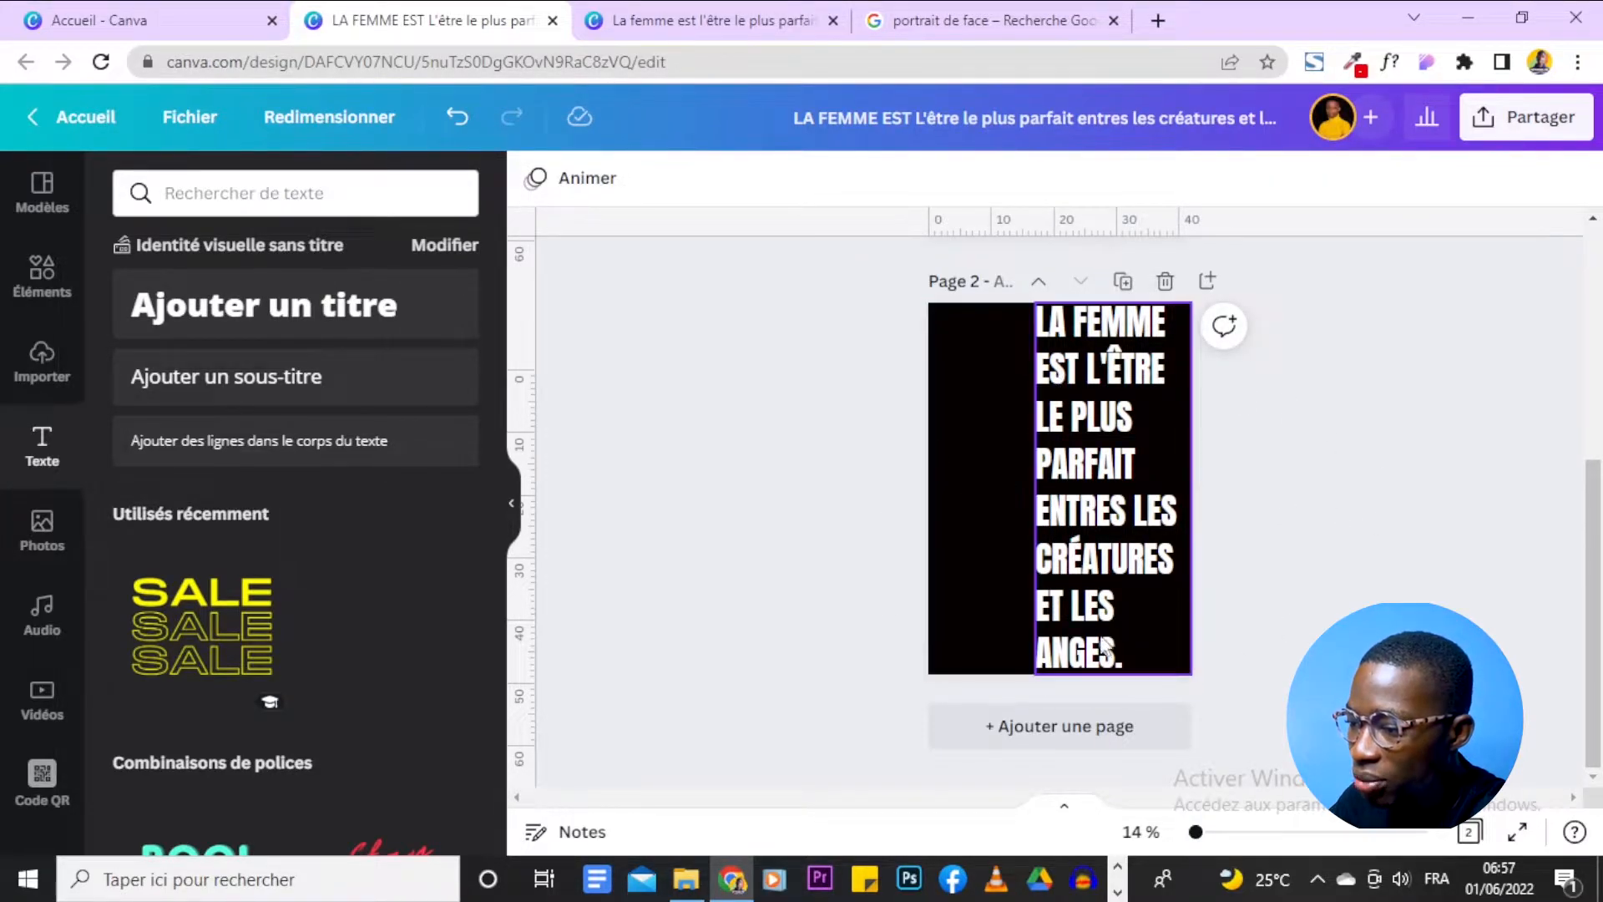
Compare the black text page with the finished design, and return to page 2 of the poster.
scroll(1357, 584, up, 3)
key(ctrl+Tab)
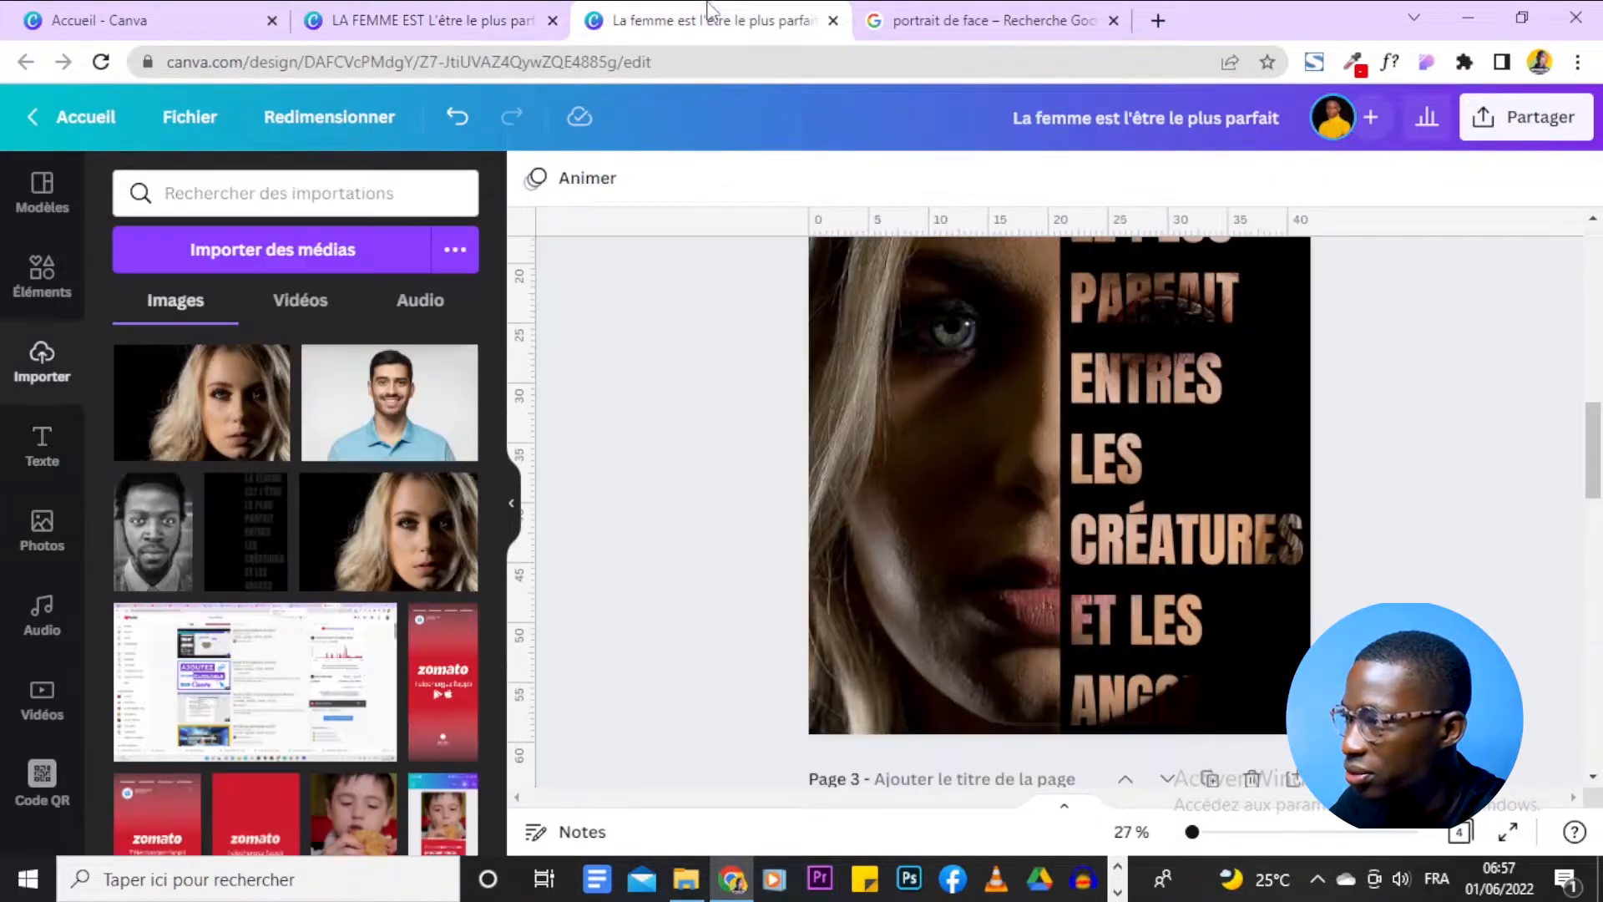
scroll(703, 446, down, 3)
click(354, 17)
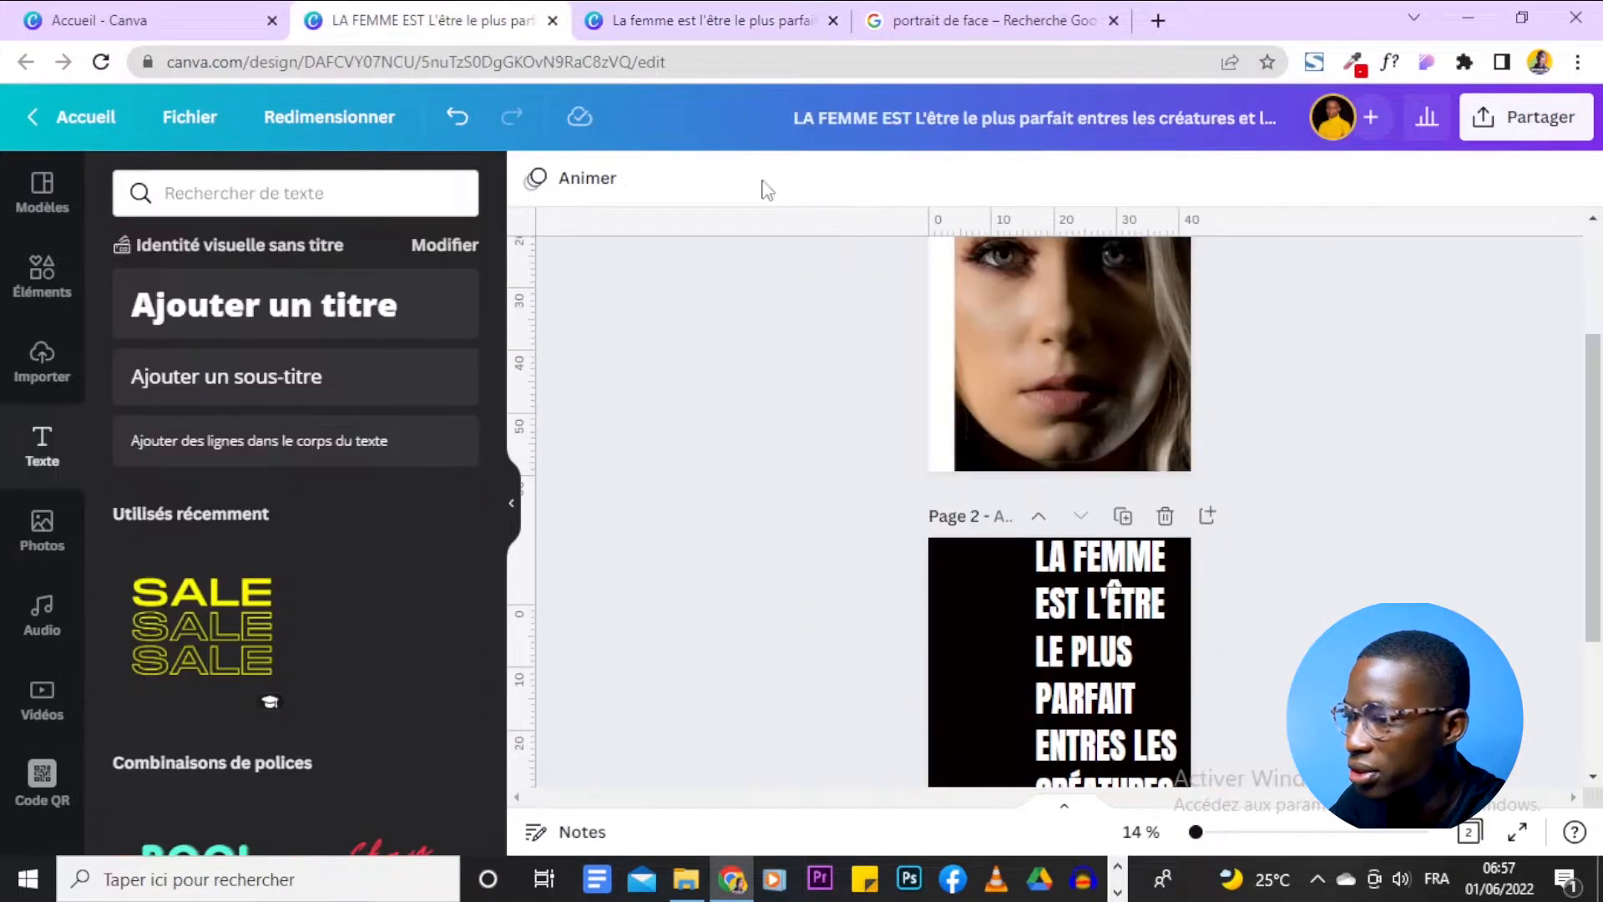
scroll(1306, 618, down, 2)
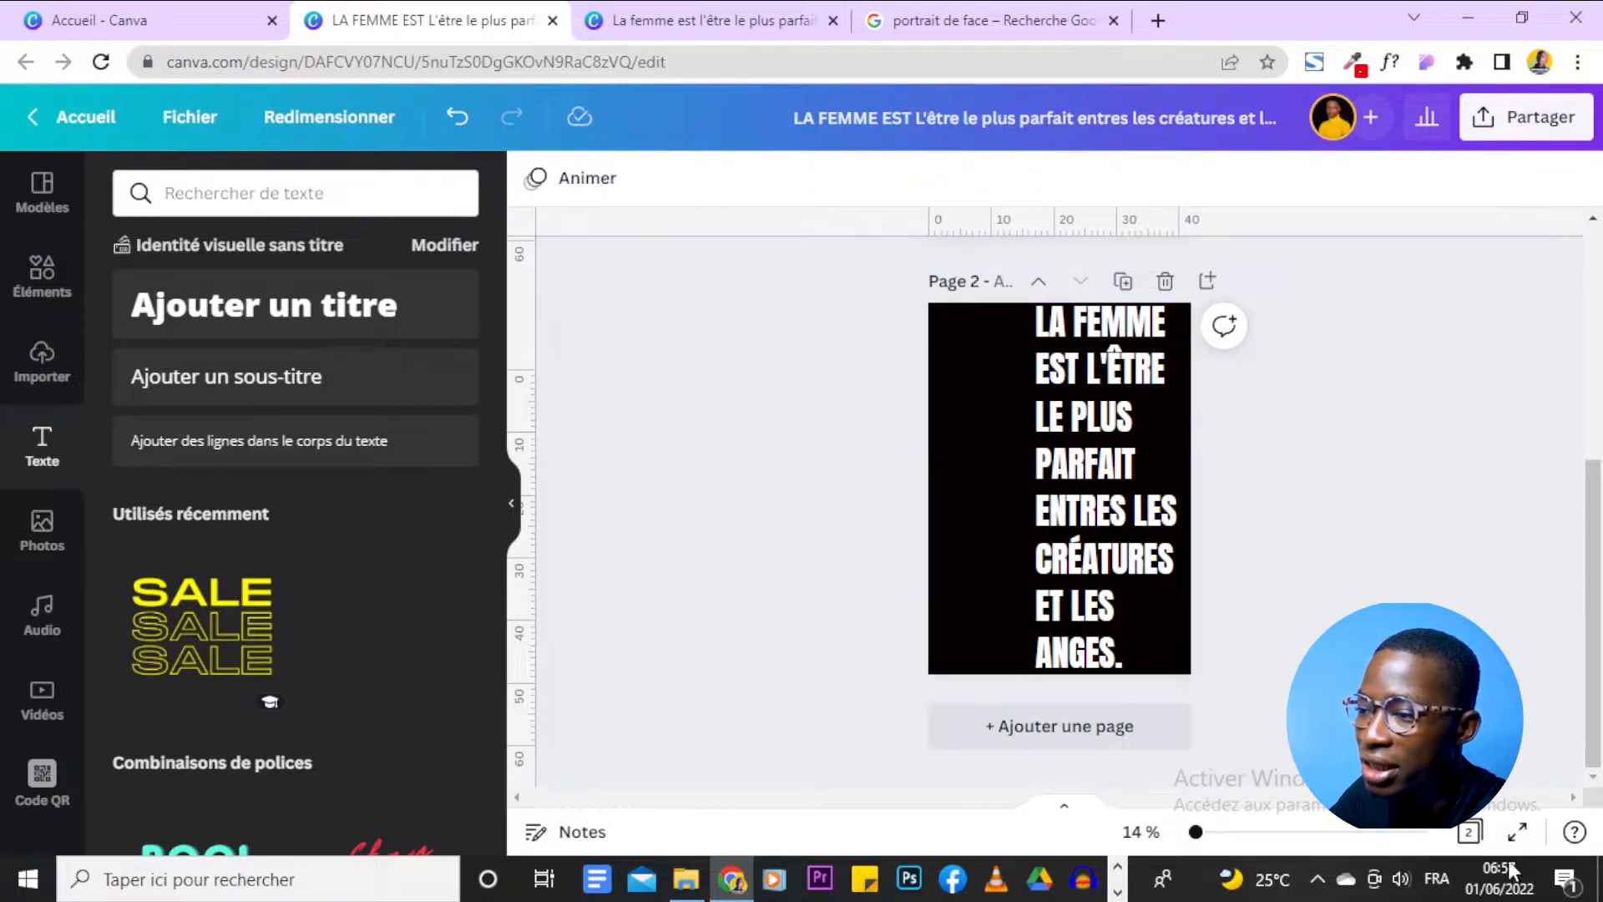
Download only page 2, the black text page, as a PNG.
click(1528, 118)
click(1224, 682)
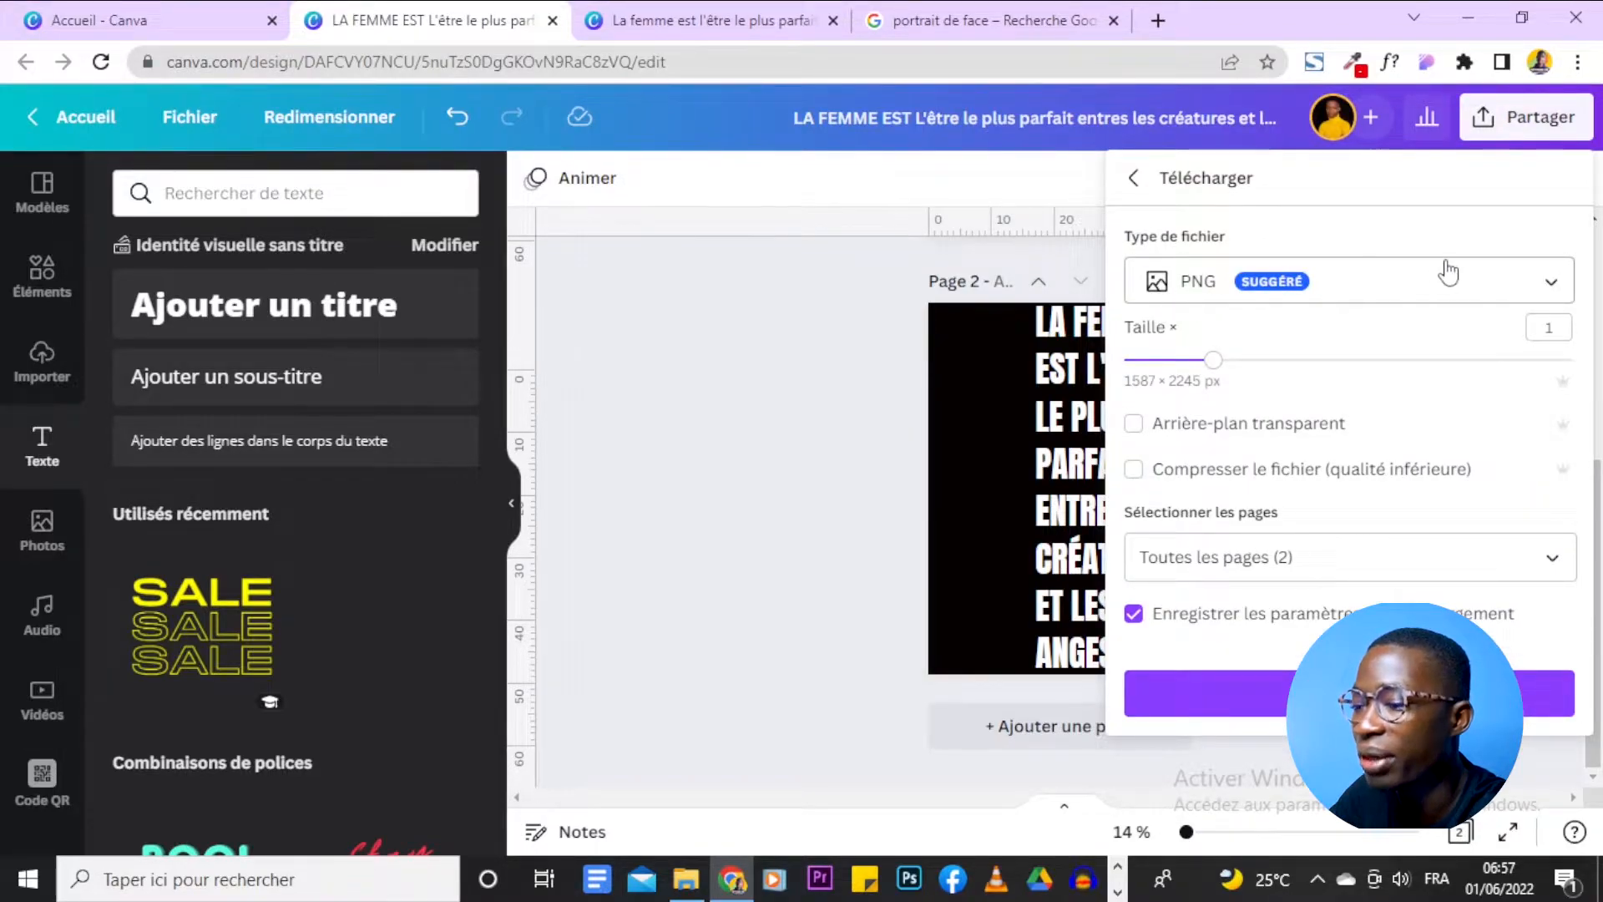
click(1370, 558)
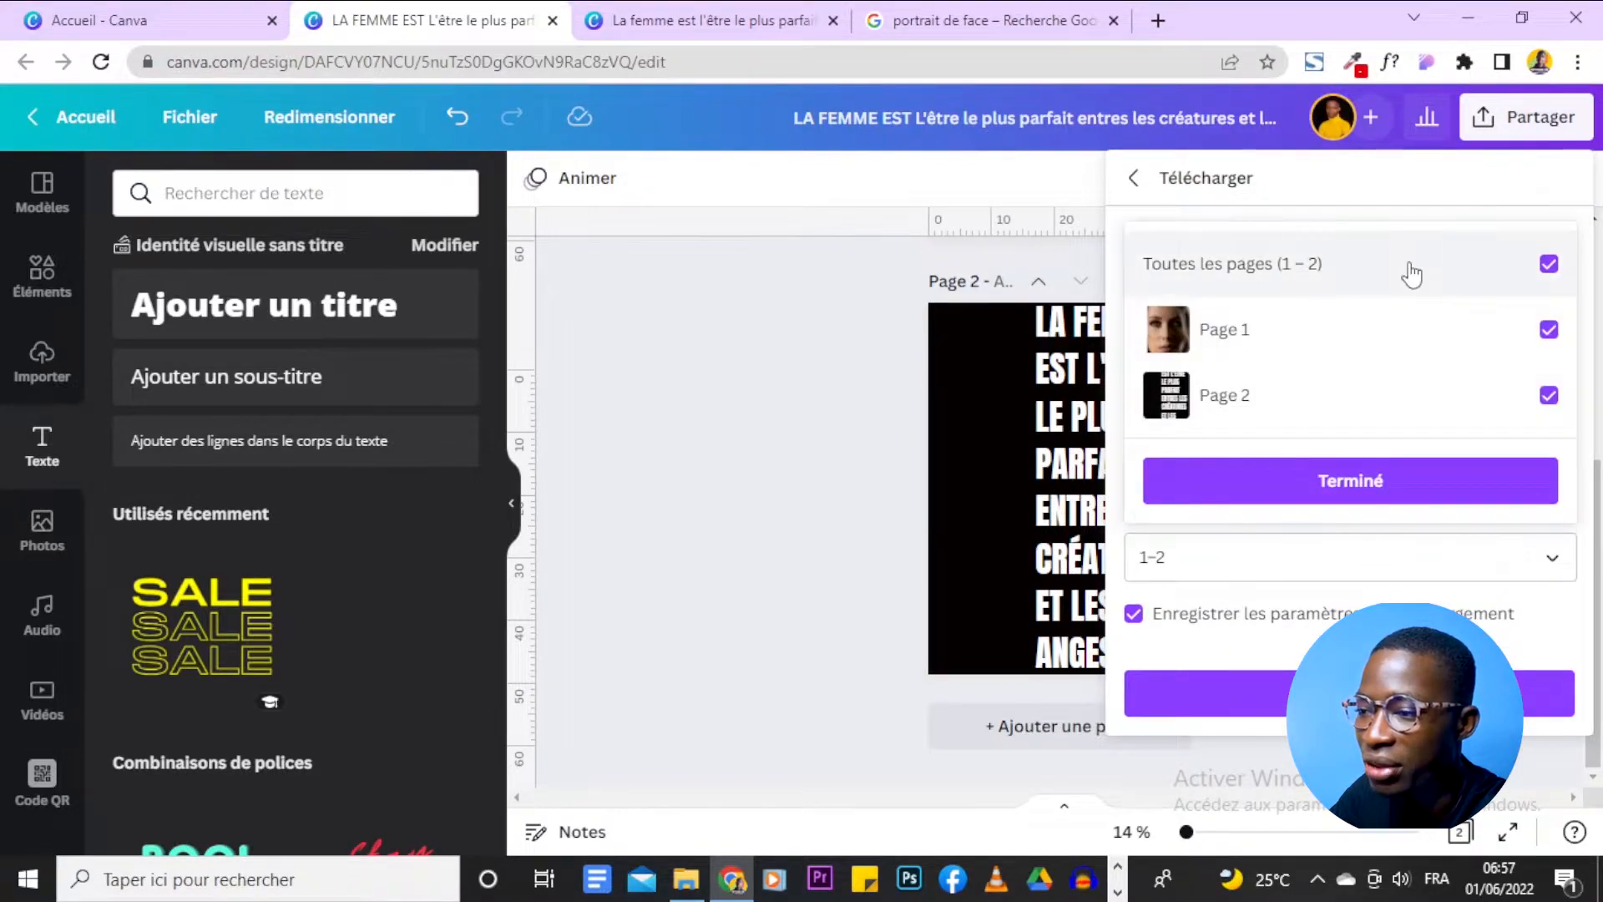
click(1411, 268)
click(1400, 422)
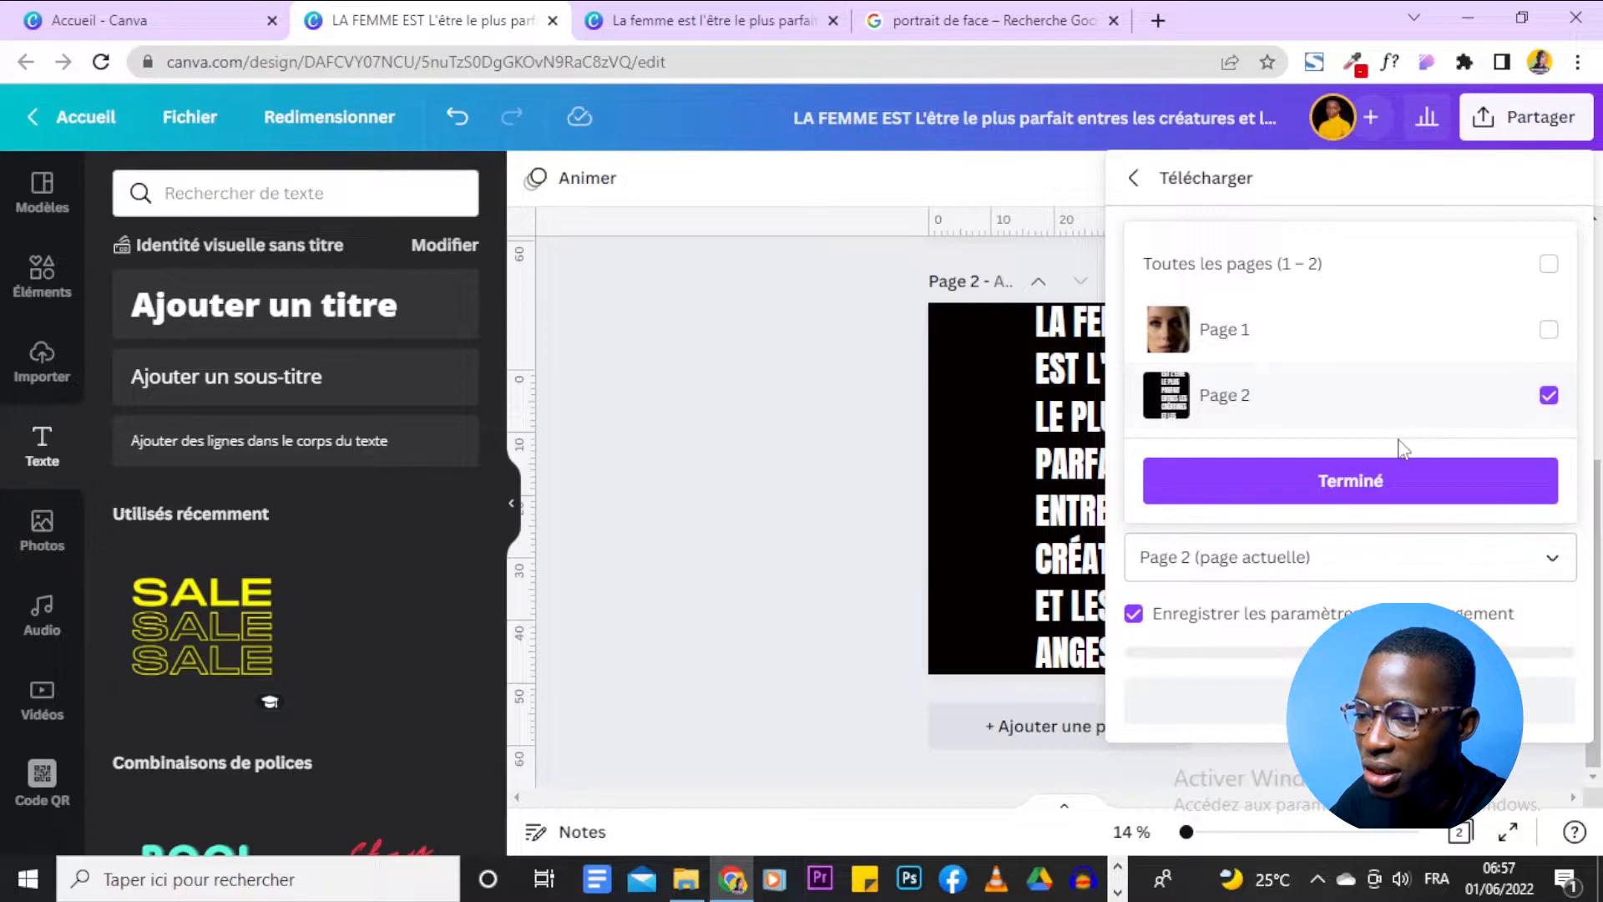
click(1392, 493)
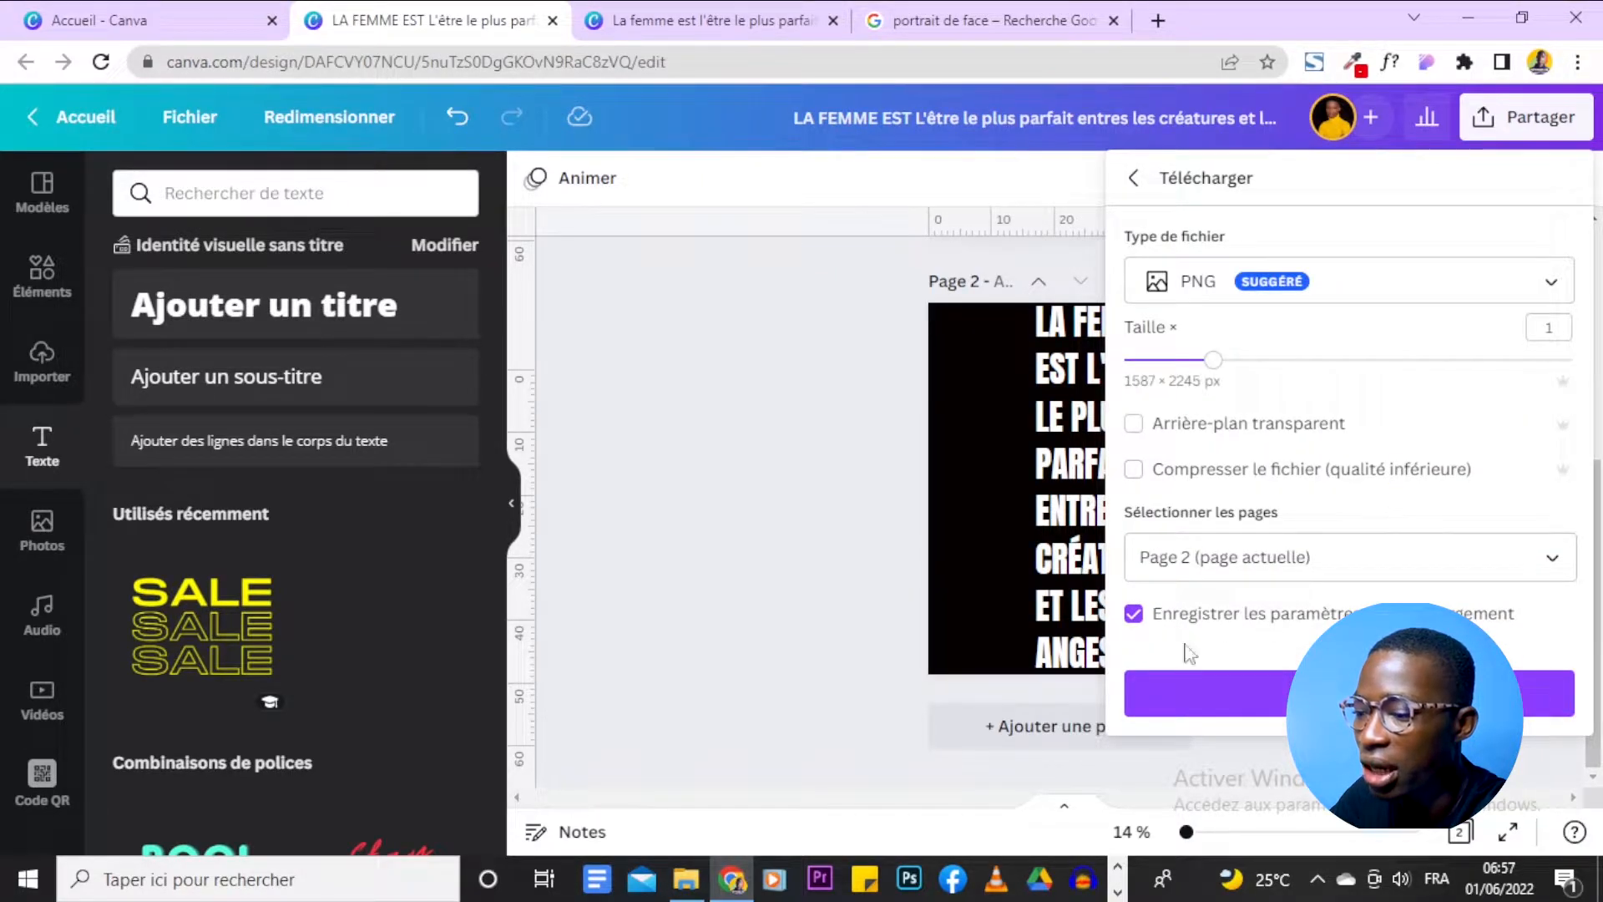
click(1236, 693)
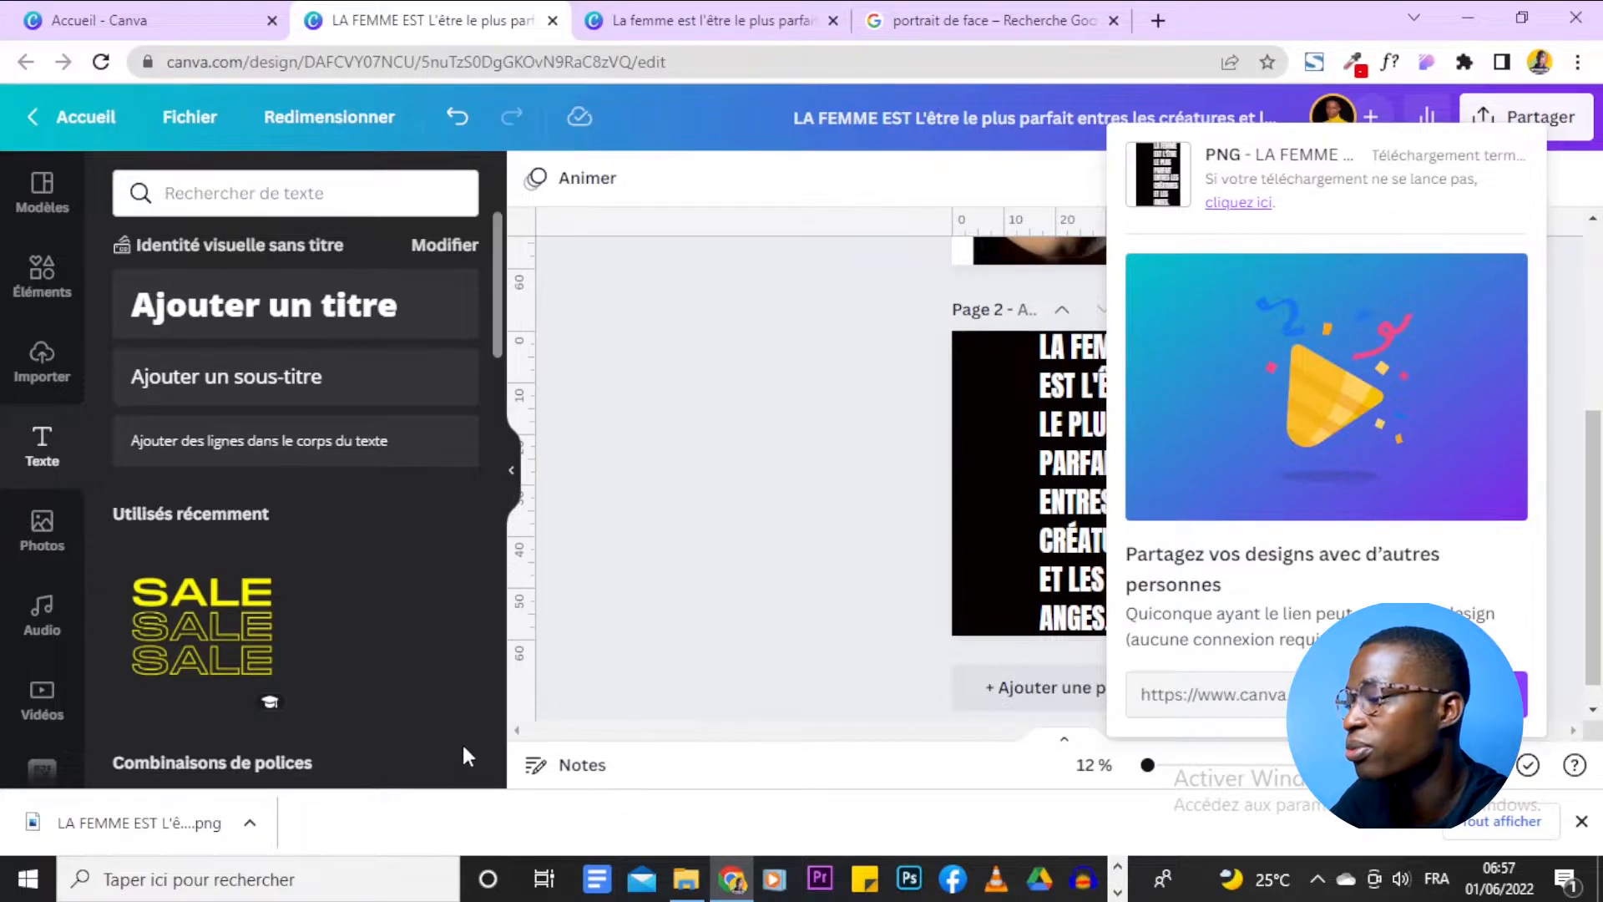
click(734, 529)
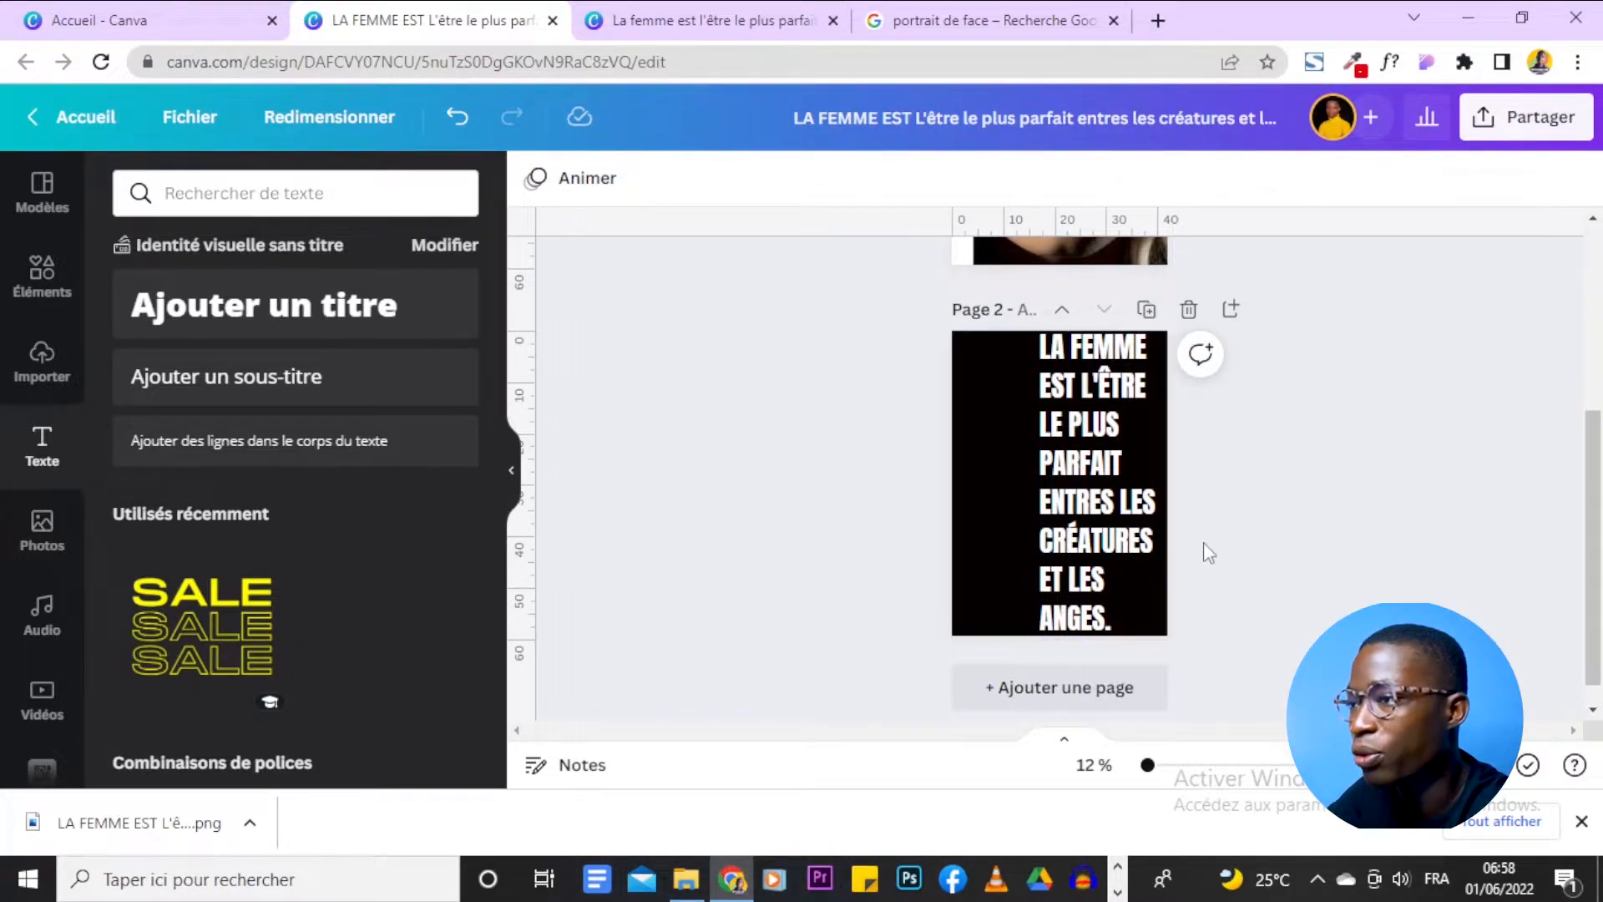
Find Photopea through a web search in a new browser tab, and open the downloaded text PNG in it.
click(1156, 22)
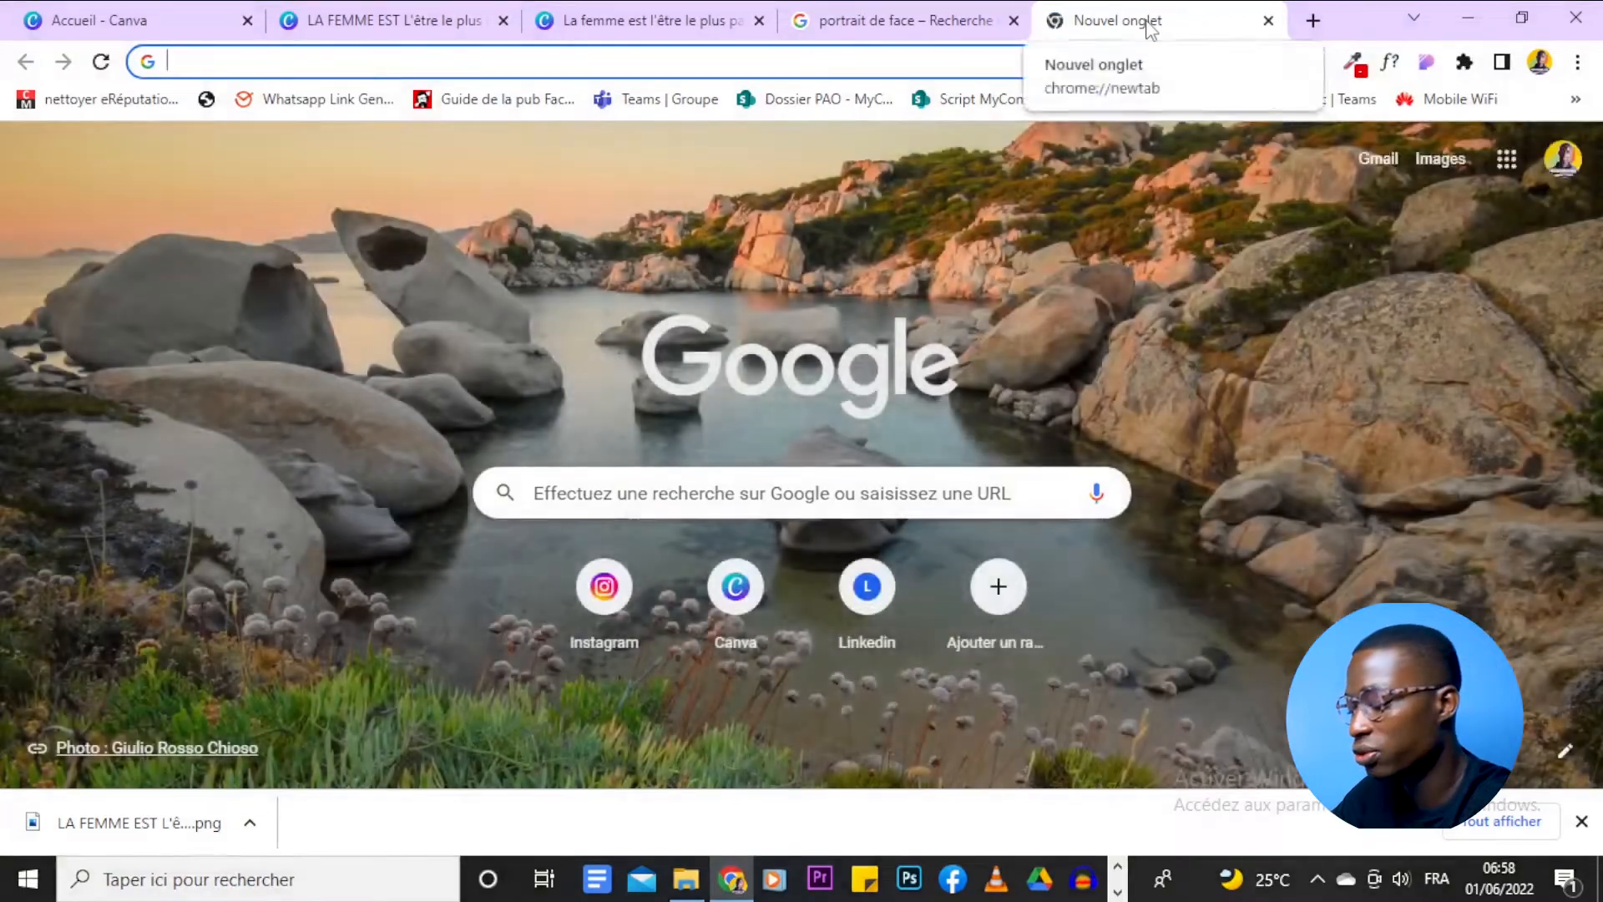
text(photopea)
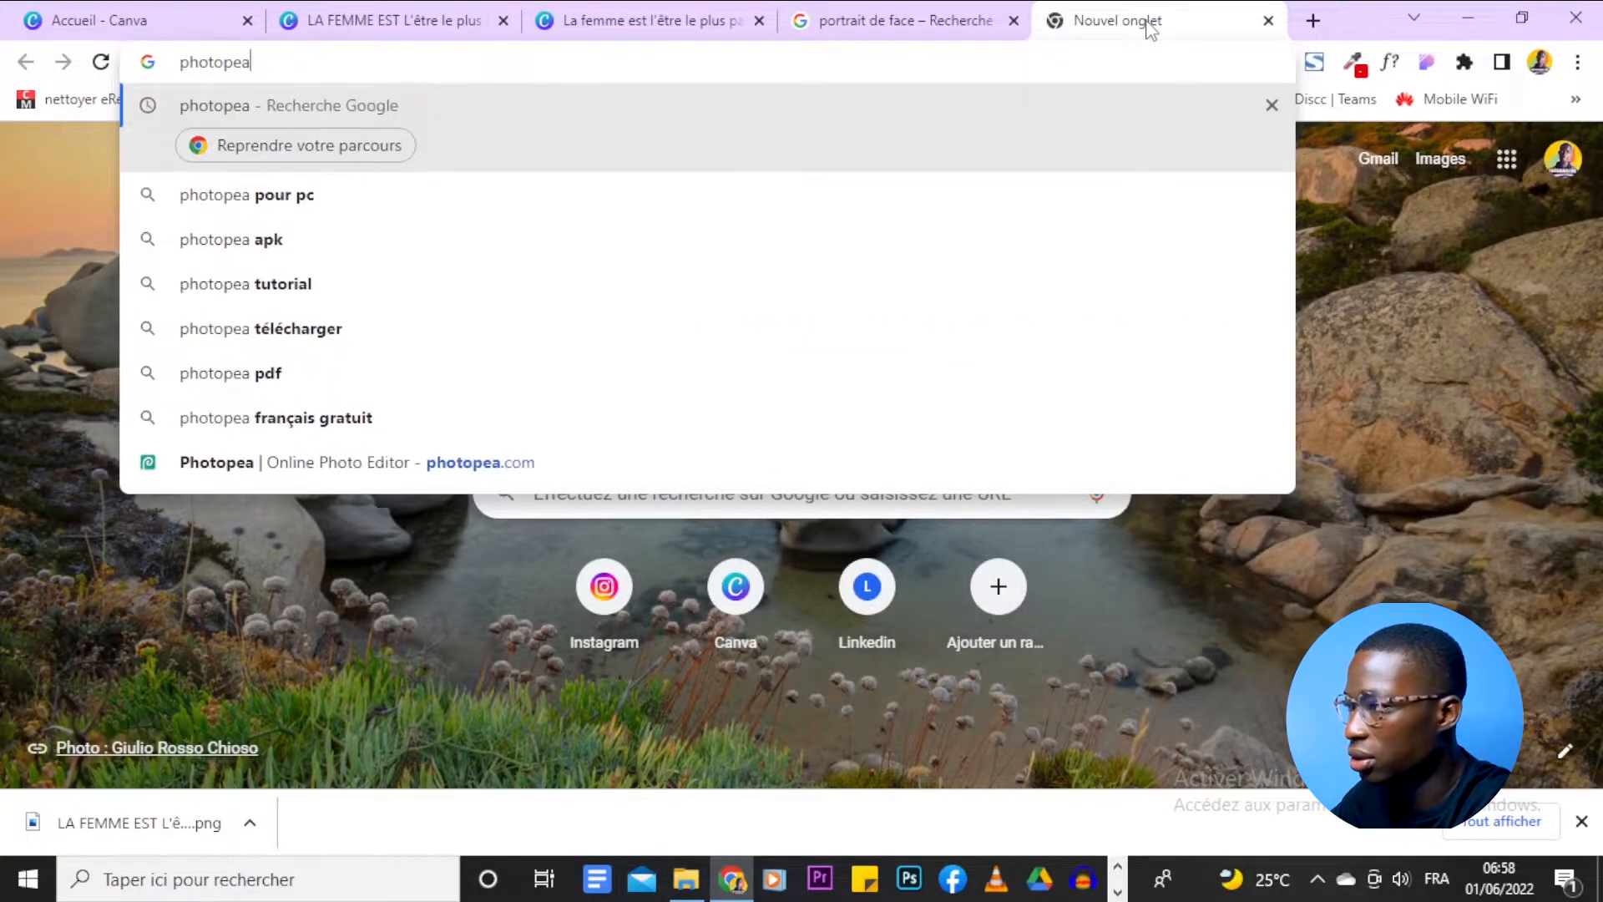
key(Return)
scroll(513, 459, down, 3)
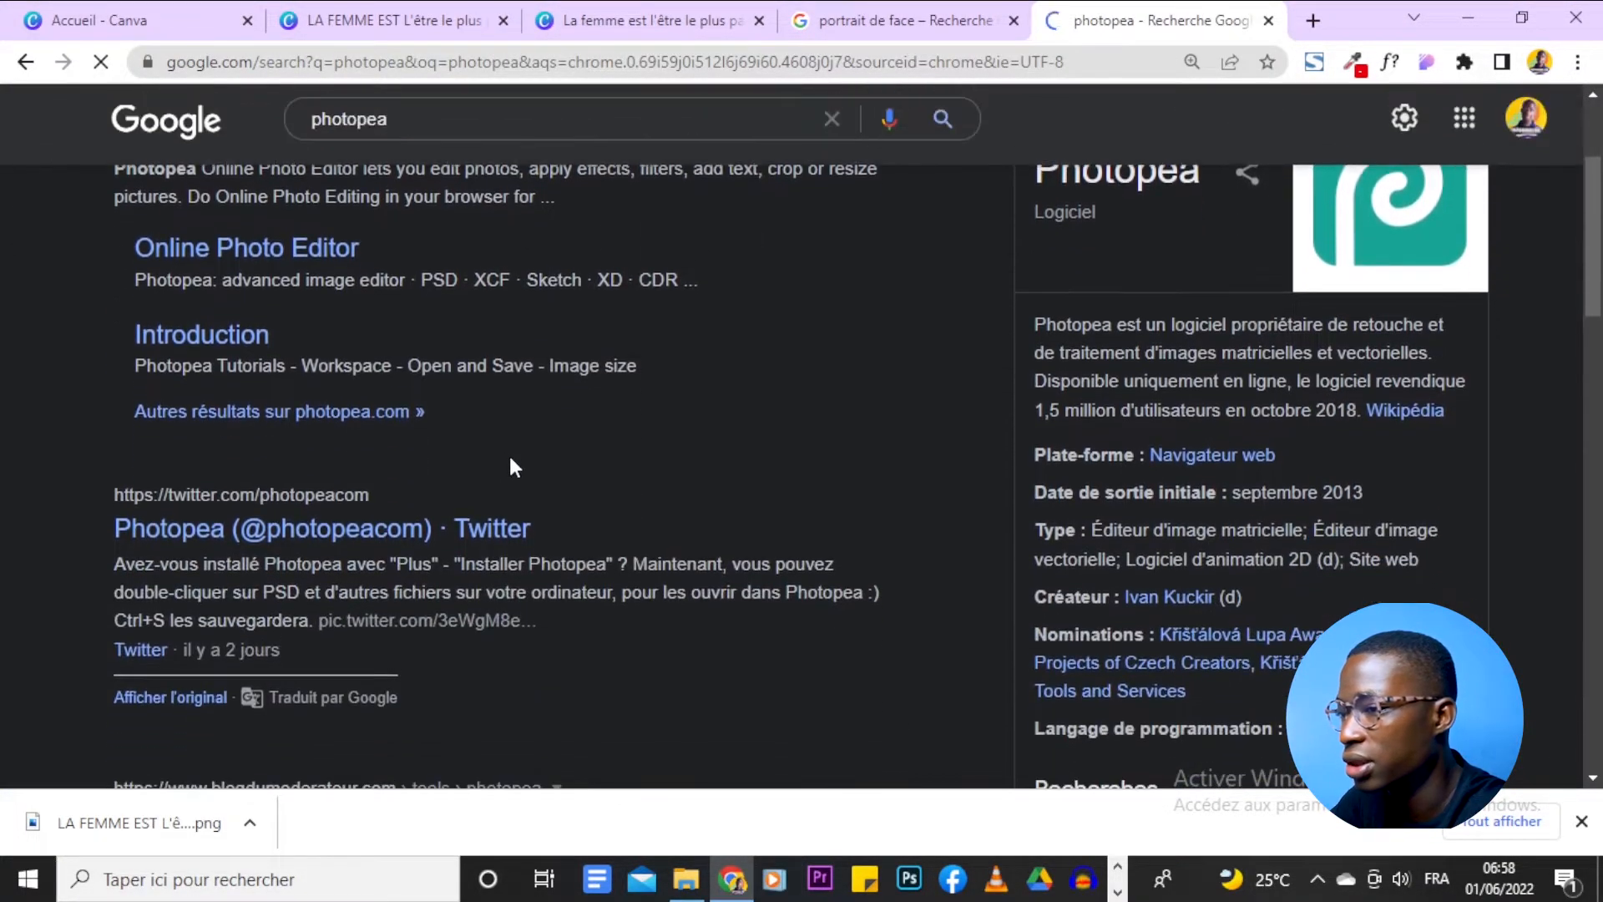
scroll(1023, 503, down, 4)
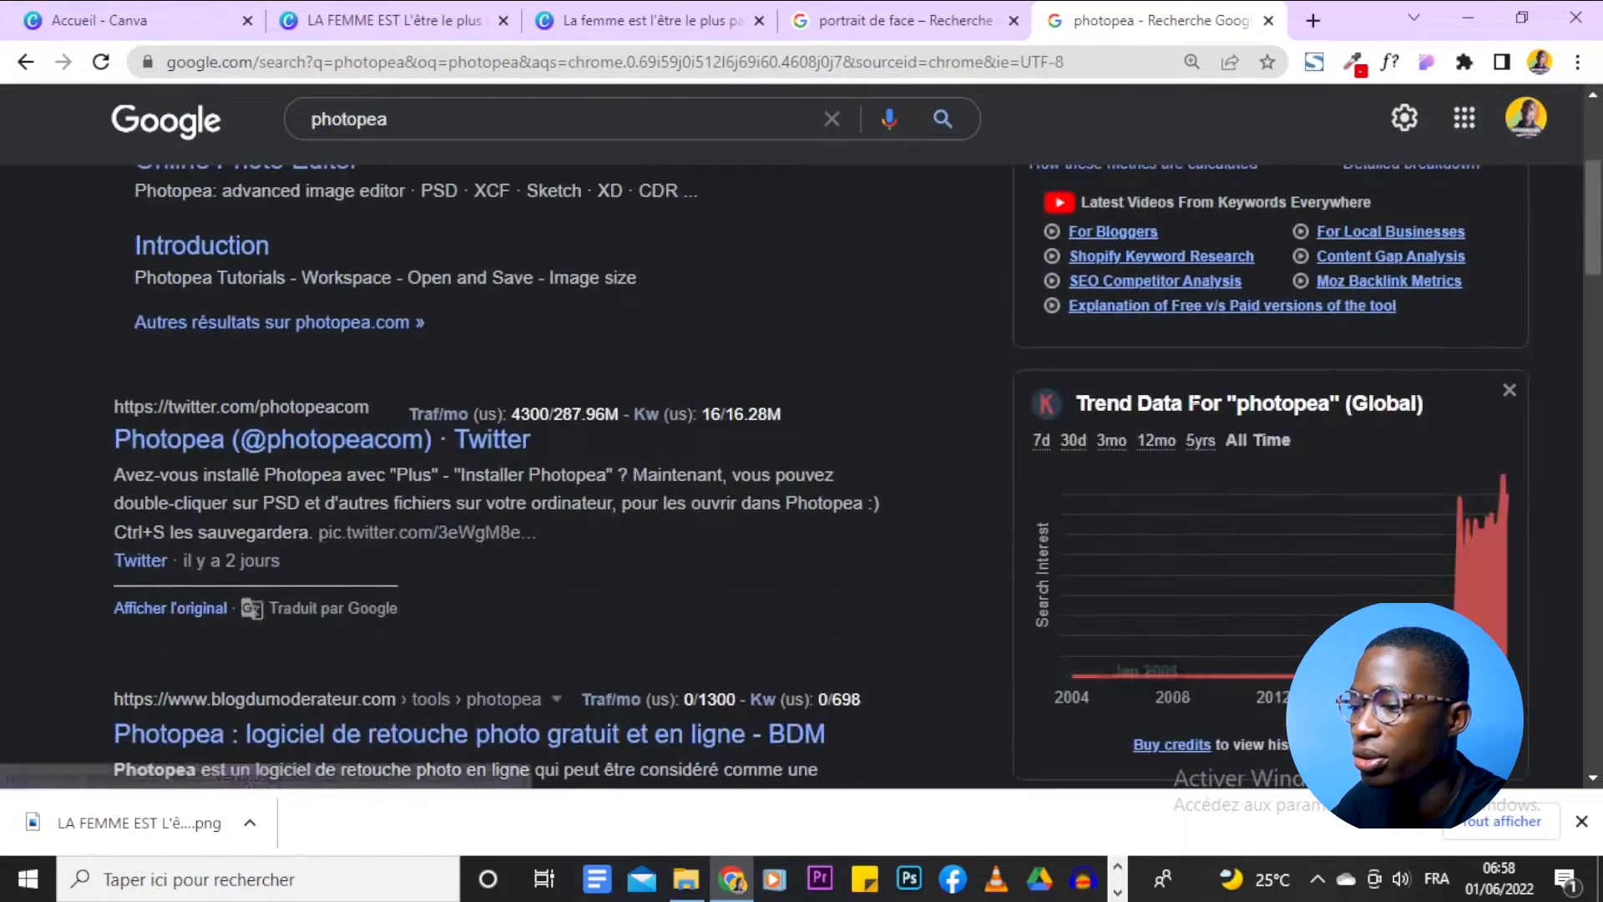
scroll(875, 424, up, 4)
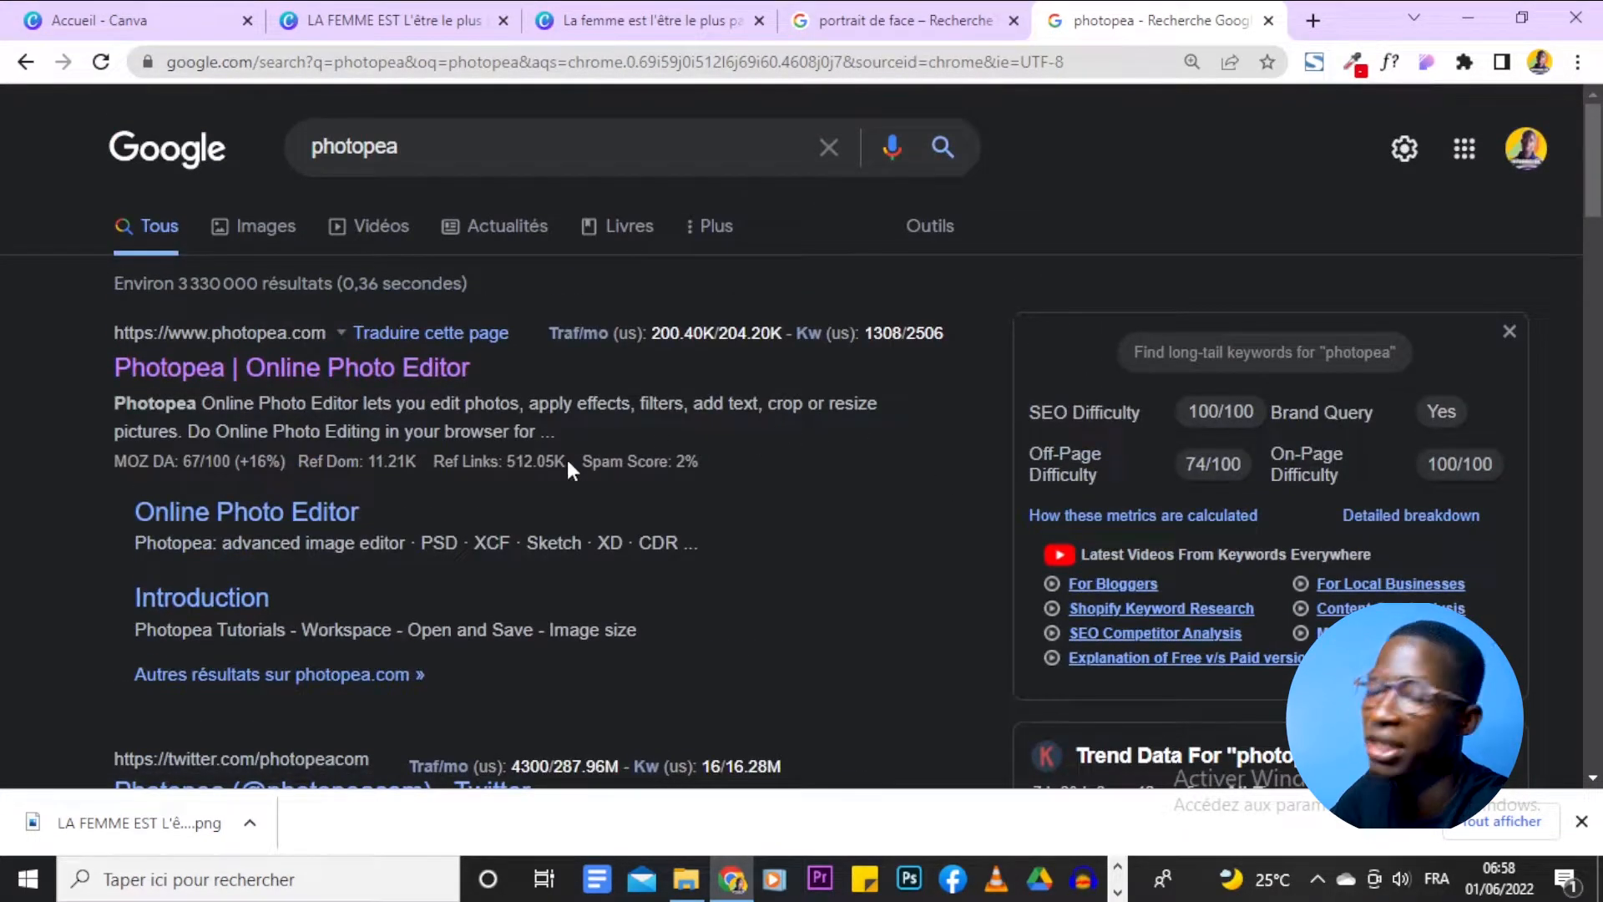
mouse_move(568, 464)
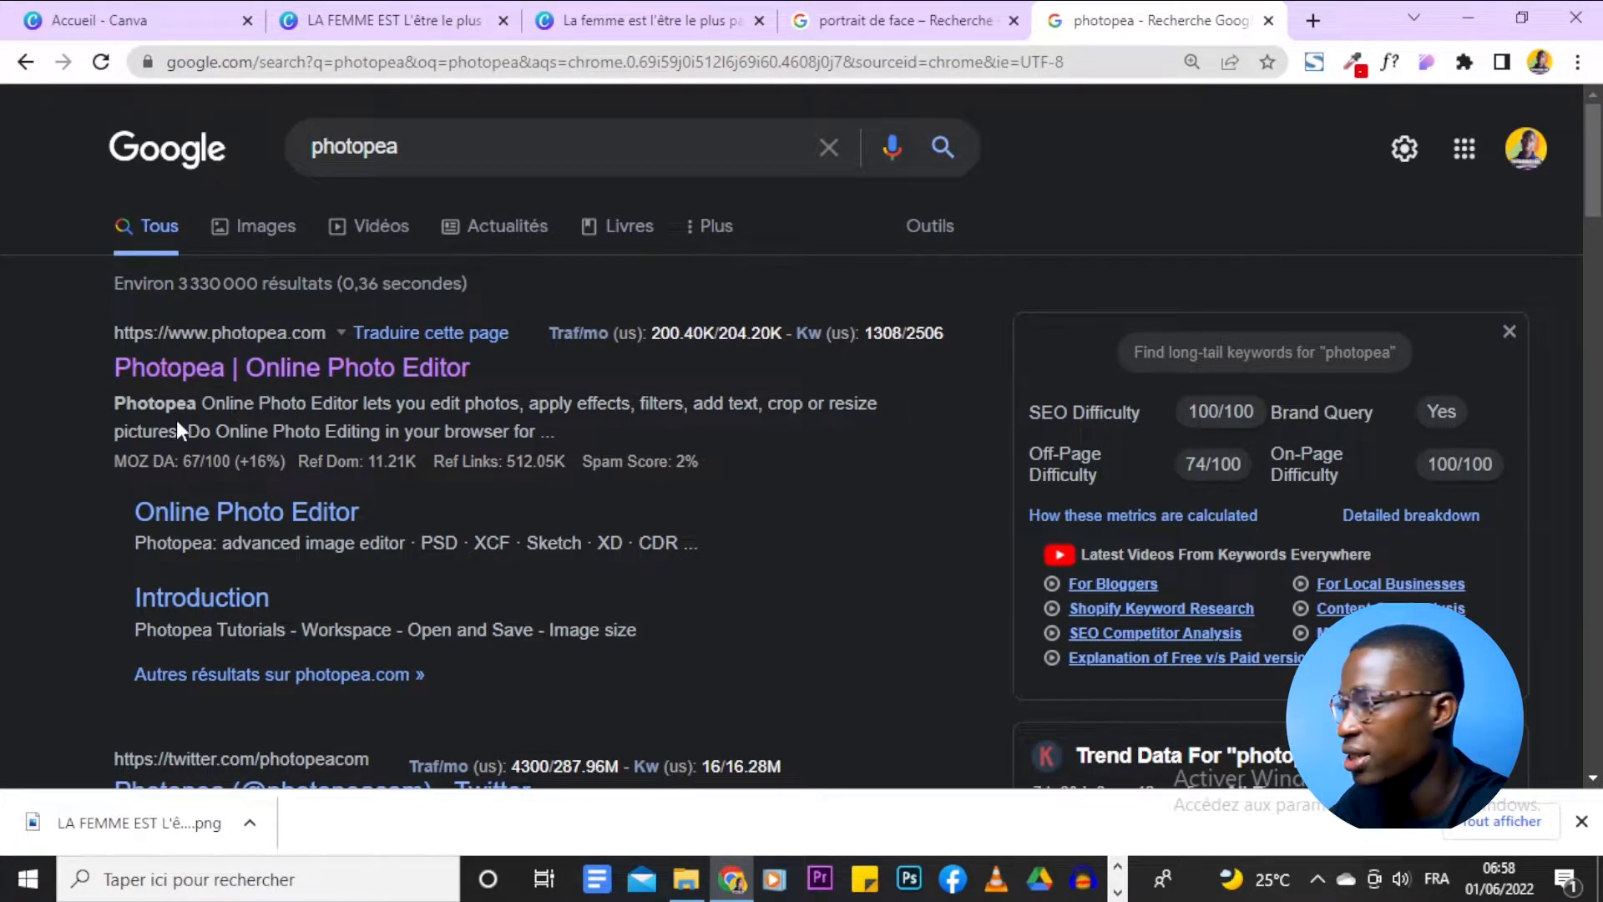
click(222, 371)
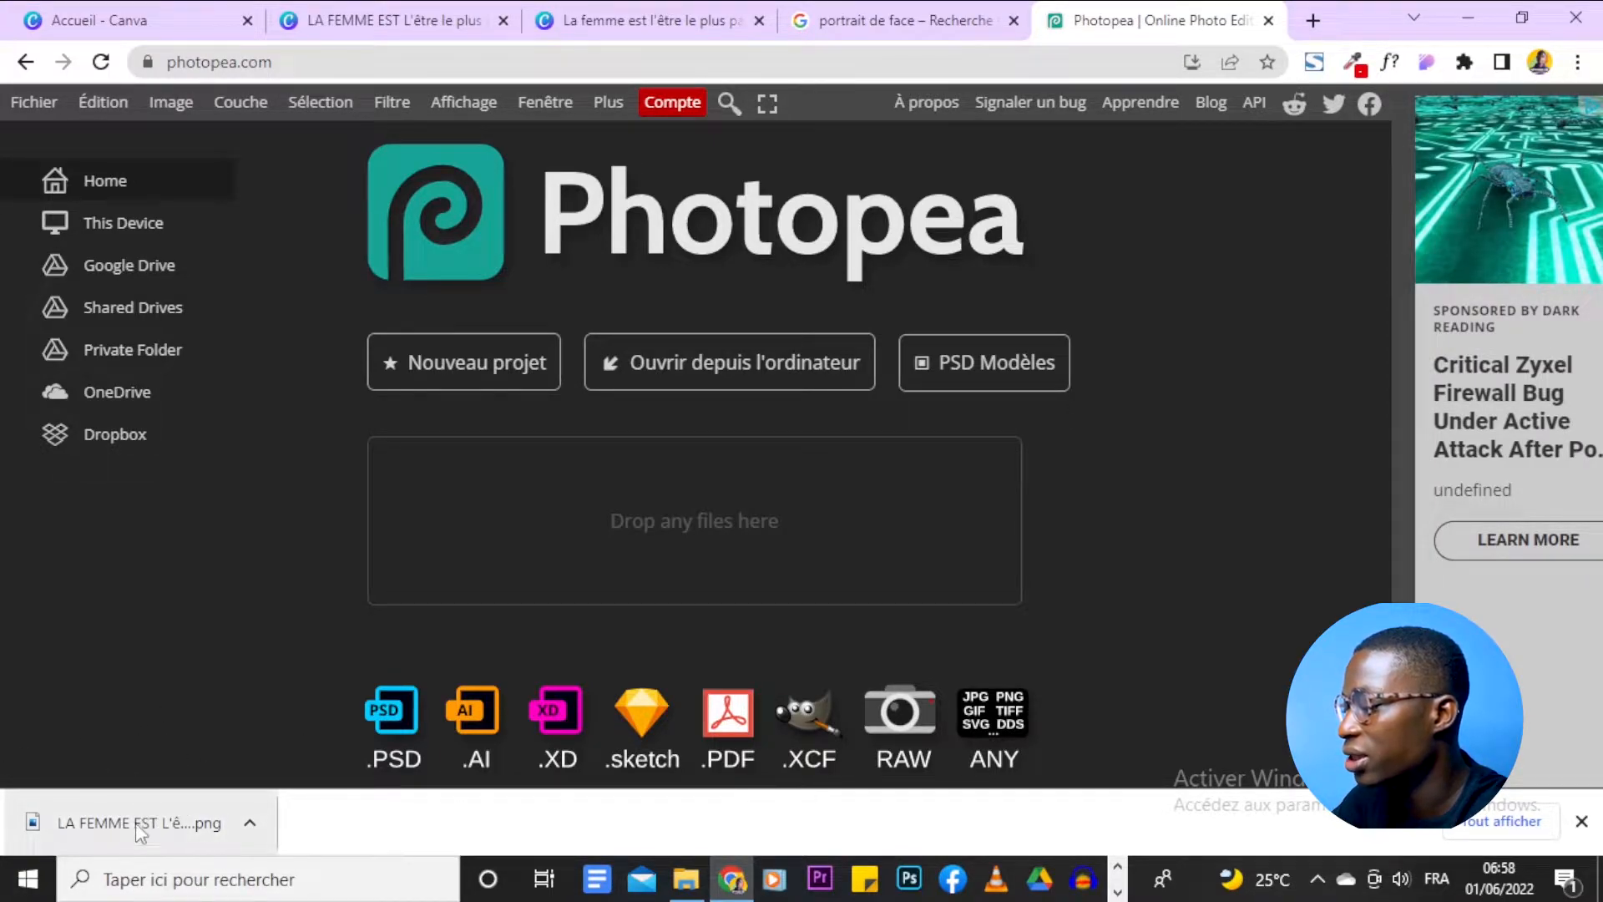
drag(134, 829, 631, 531)
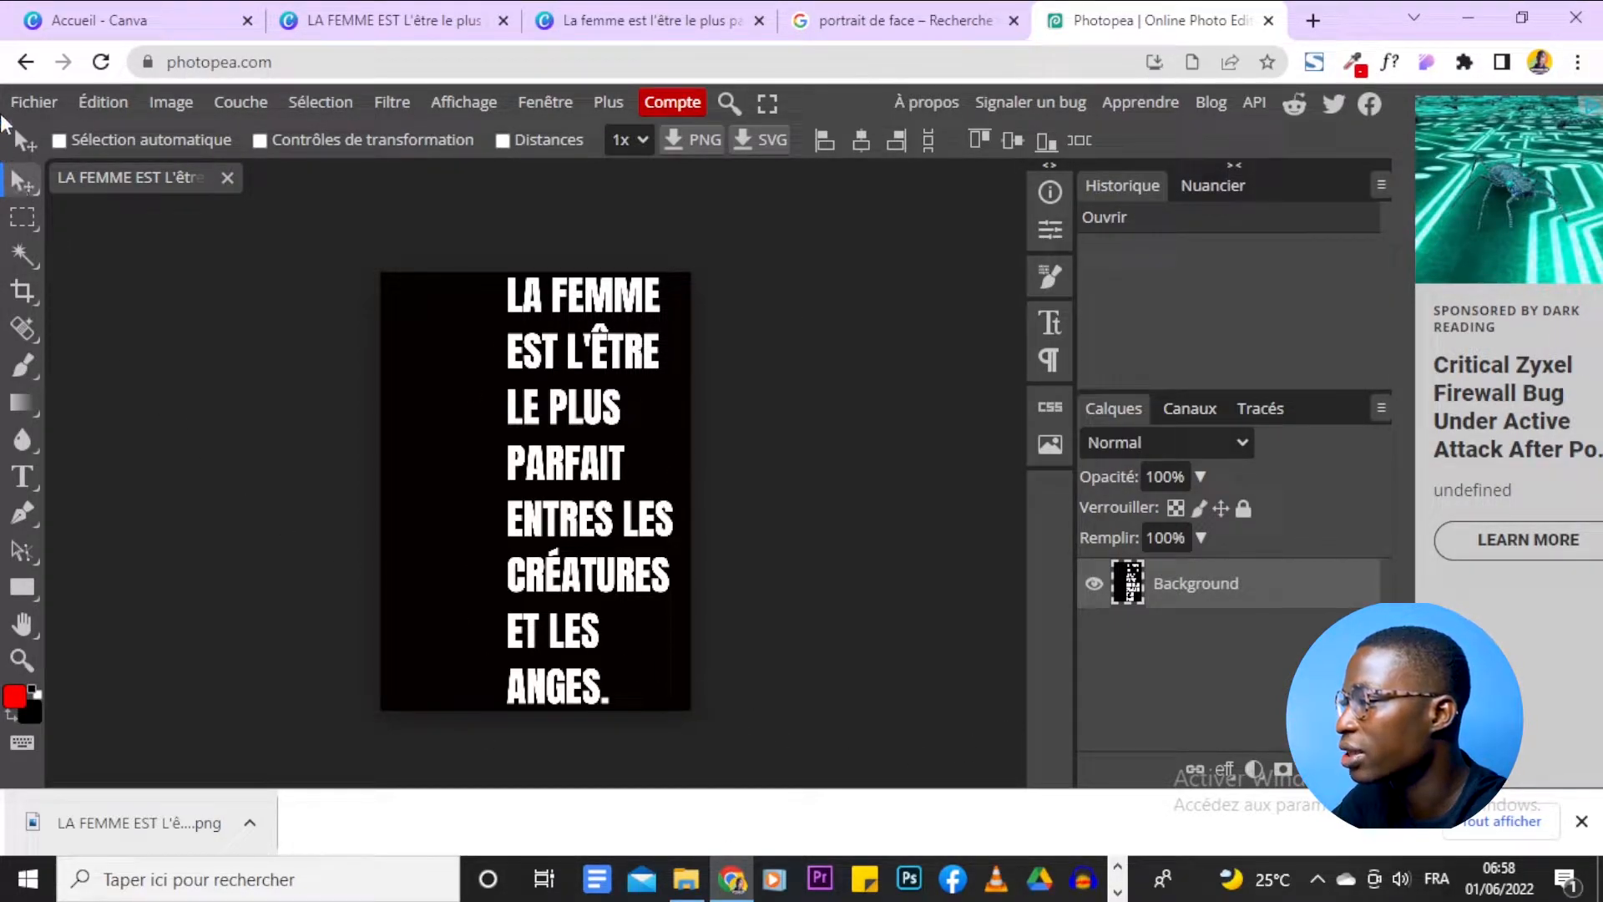
Select the black background around the letters by color range, with sampled colors and a tolerance of 10.
click(323, 104)
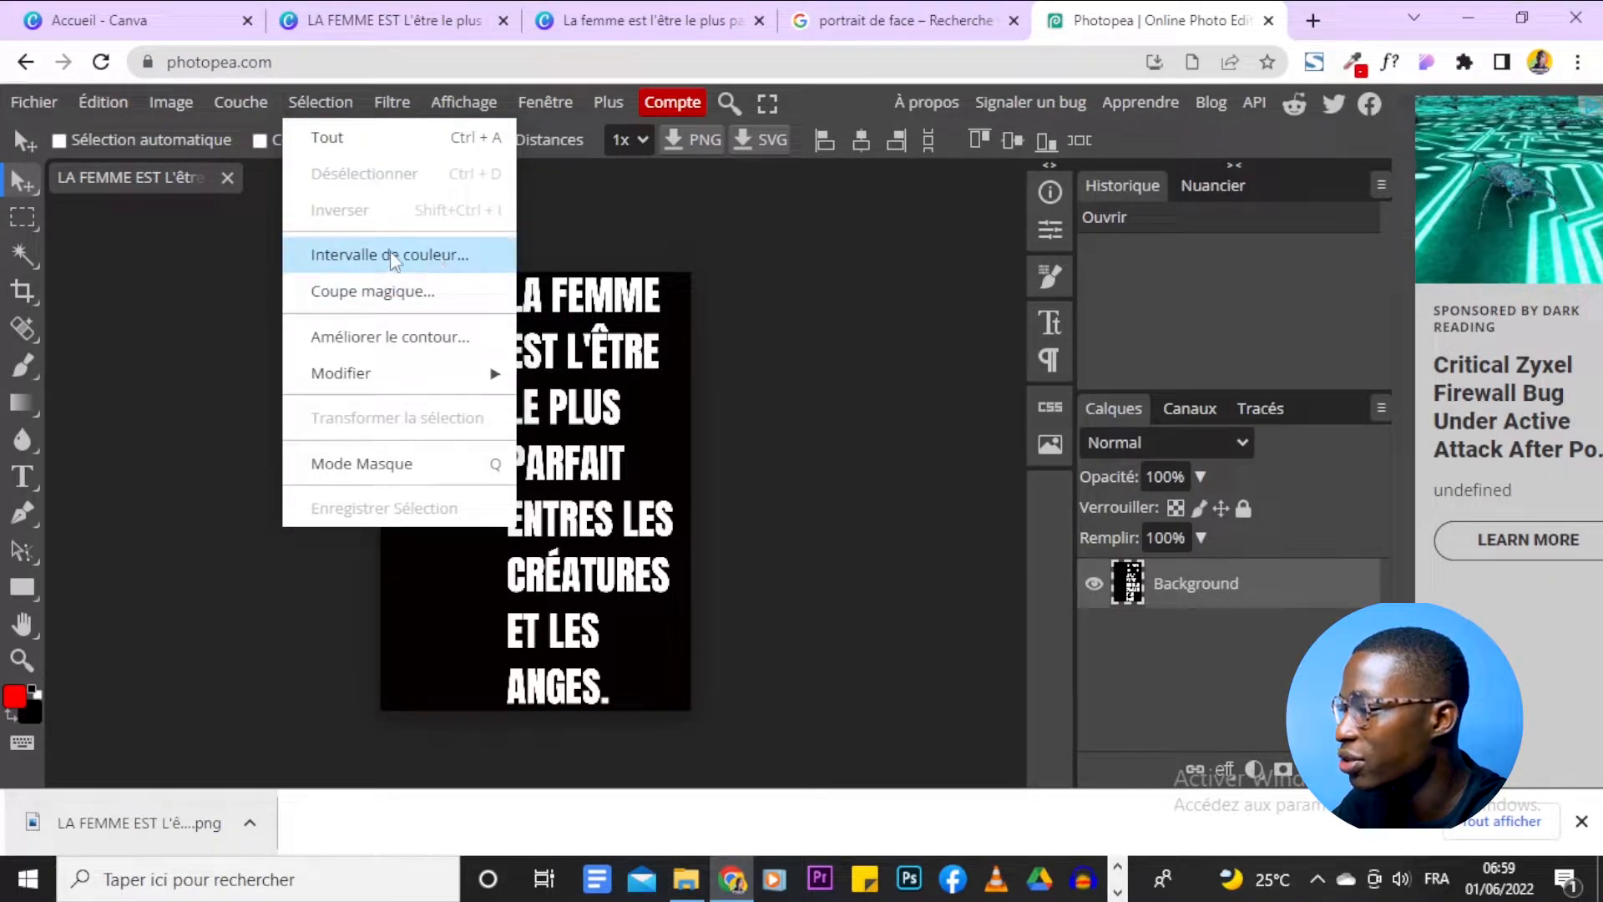
click(445, 257)
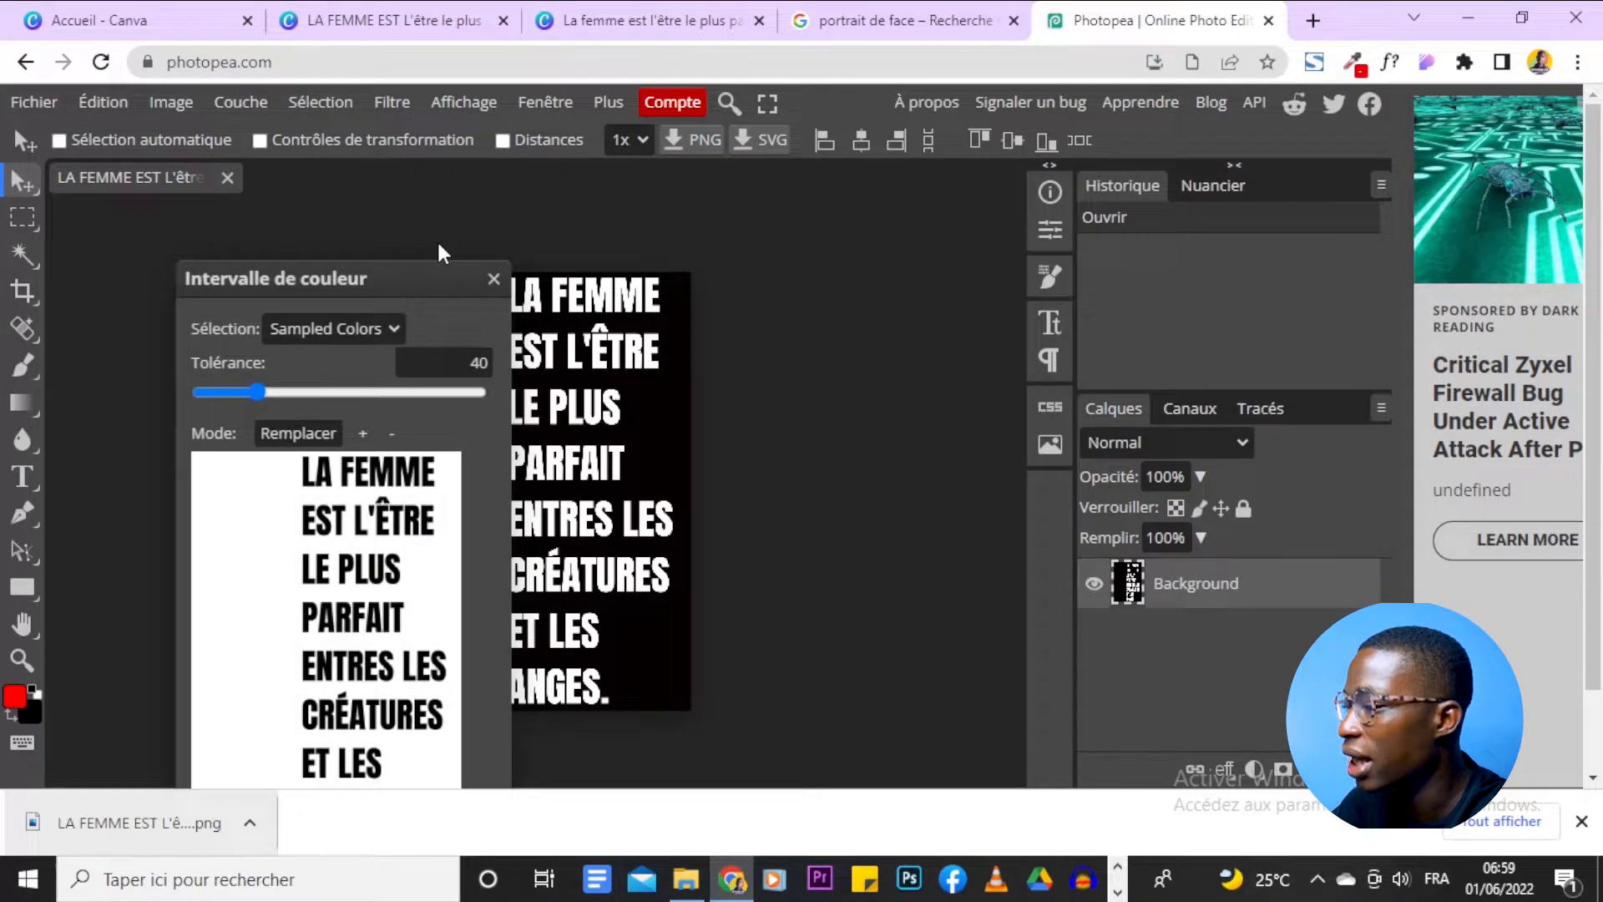
drag(407, 276, 457, 125)
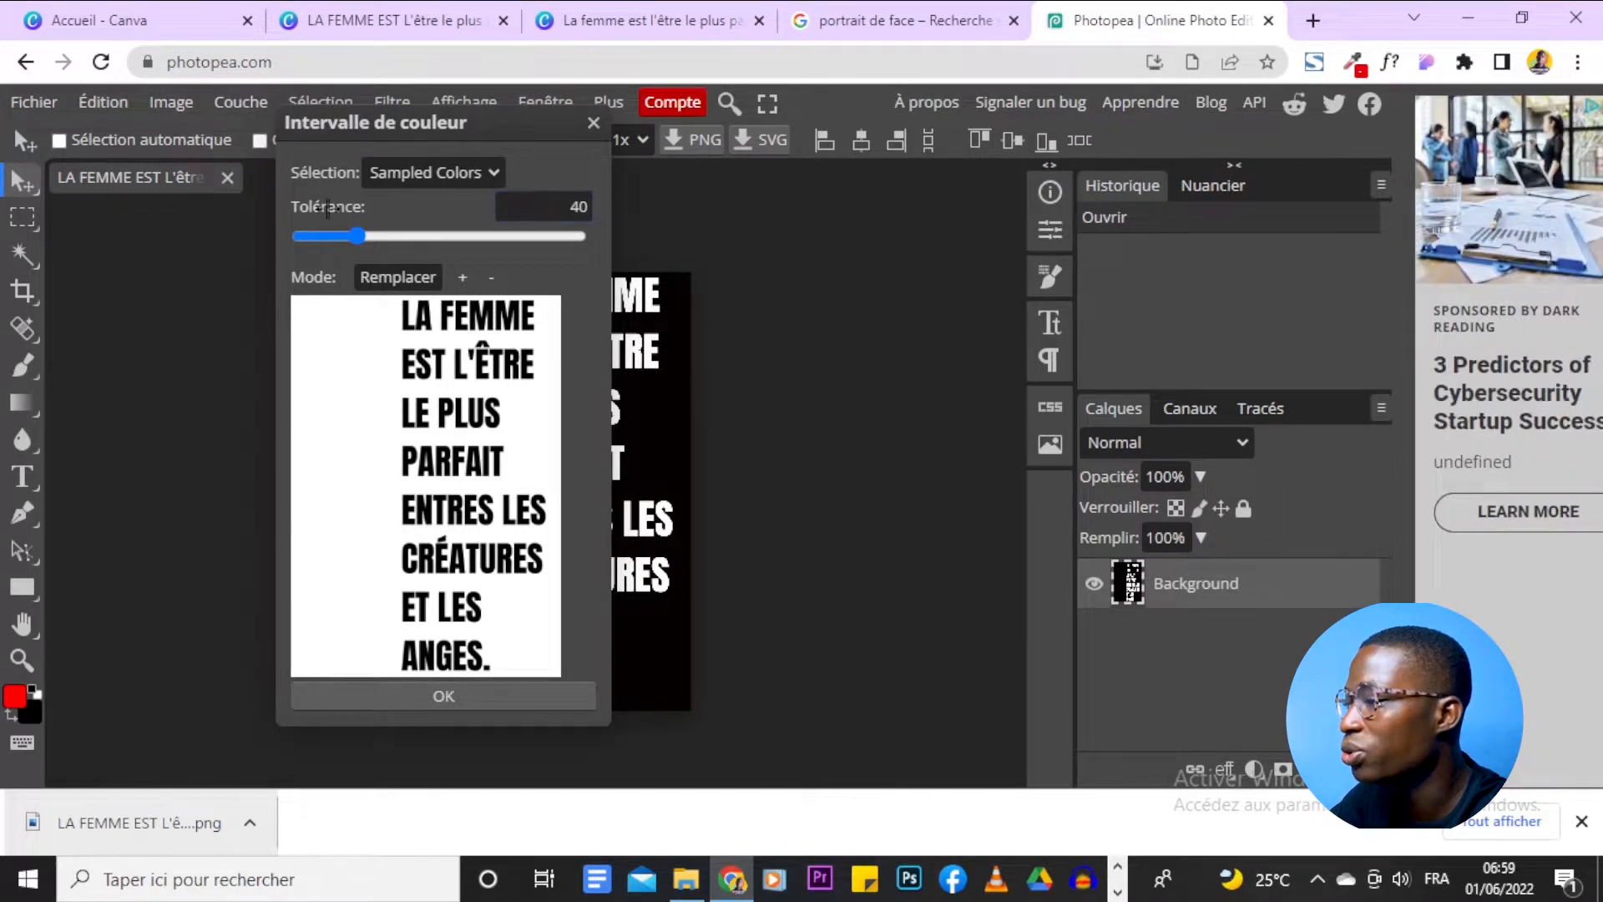
click(551, 207)
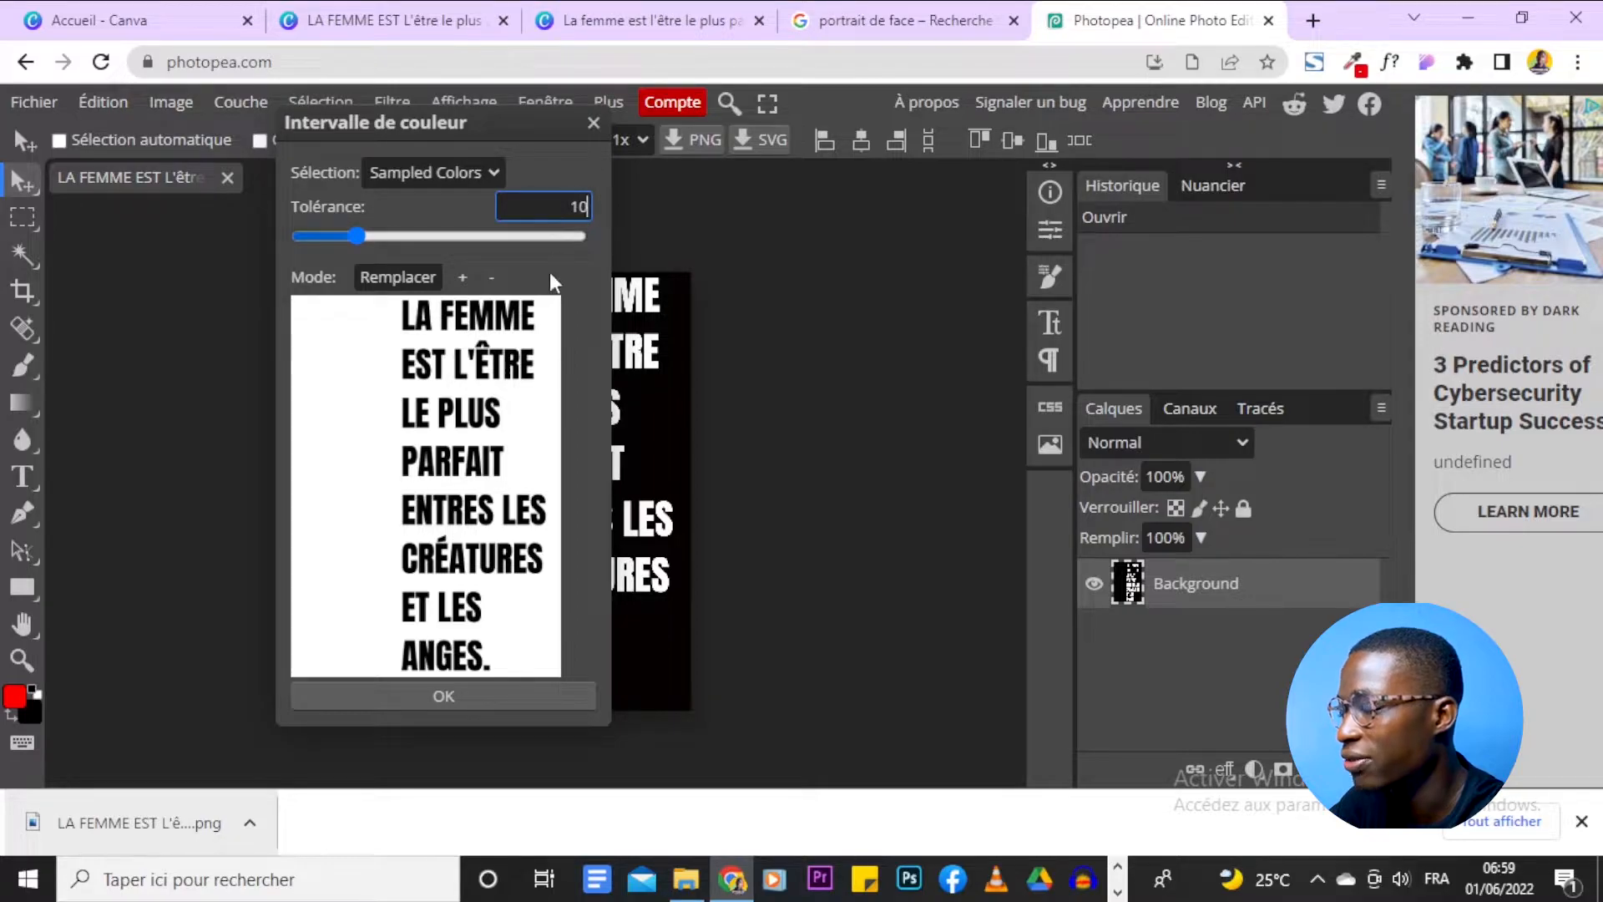
click(488, 698)
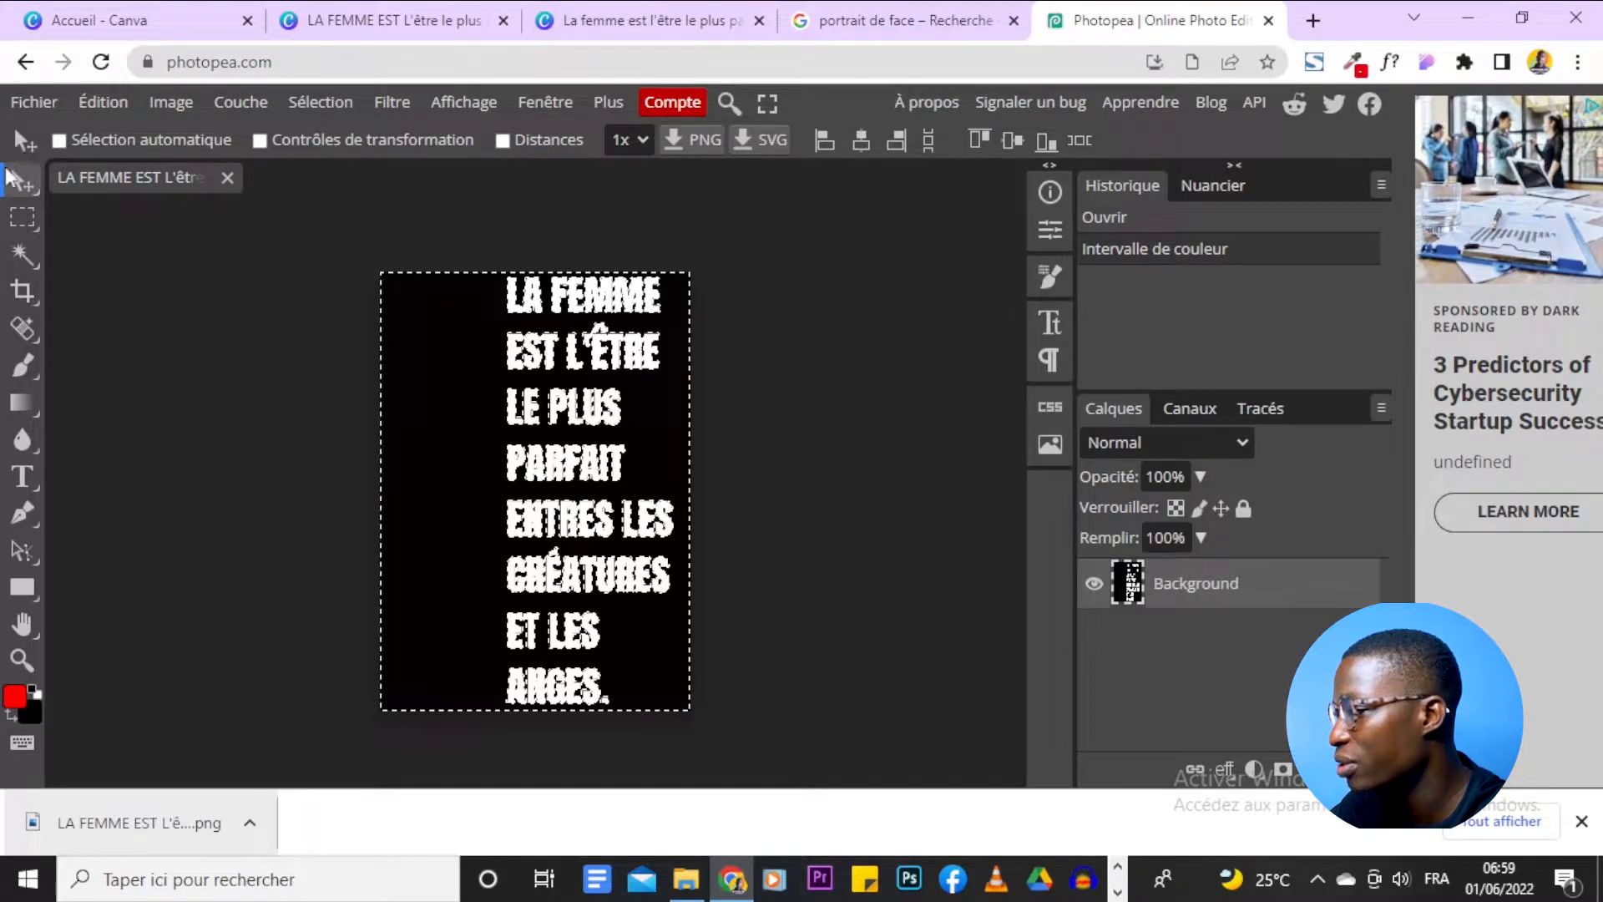
Refine the edge of the selection with Contour set to 0, and output the result to a new layer.
click(21, 255)
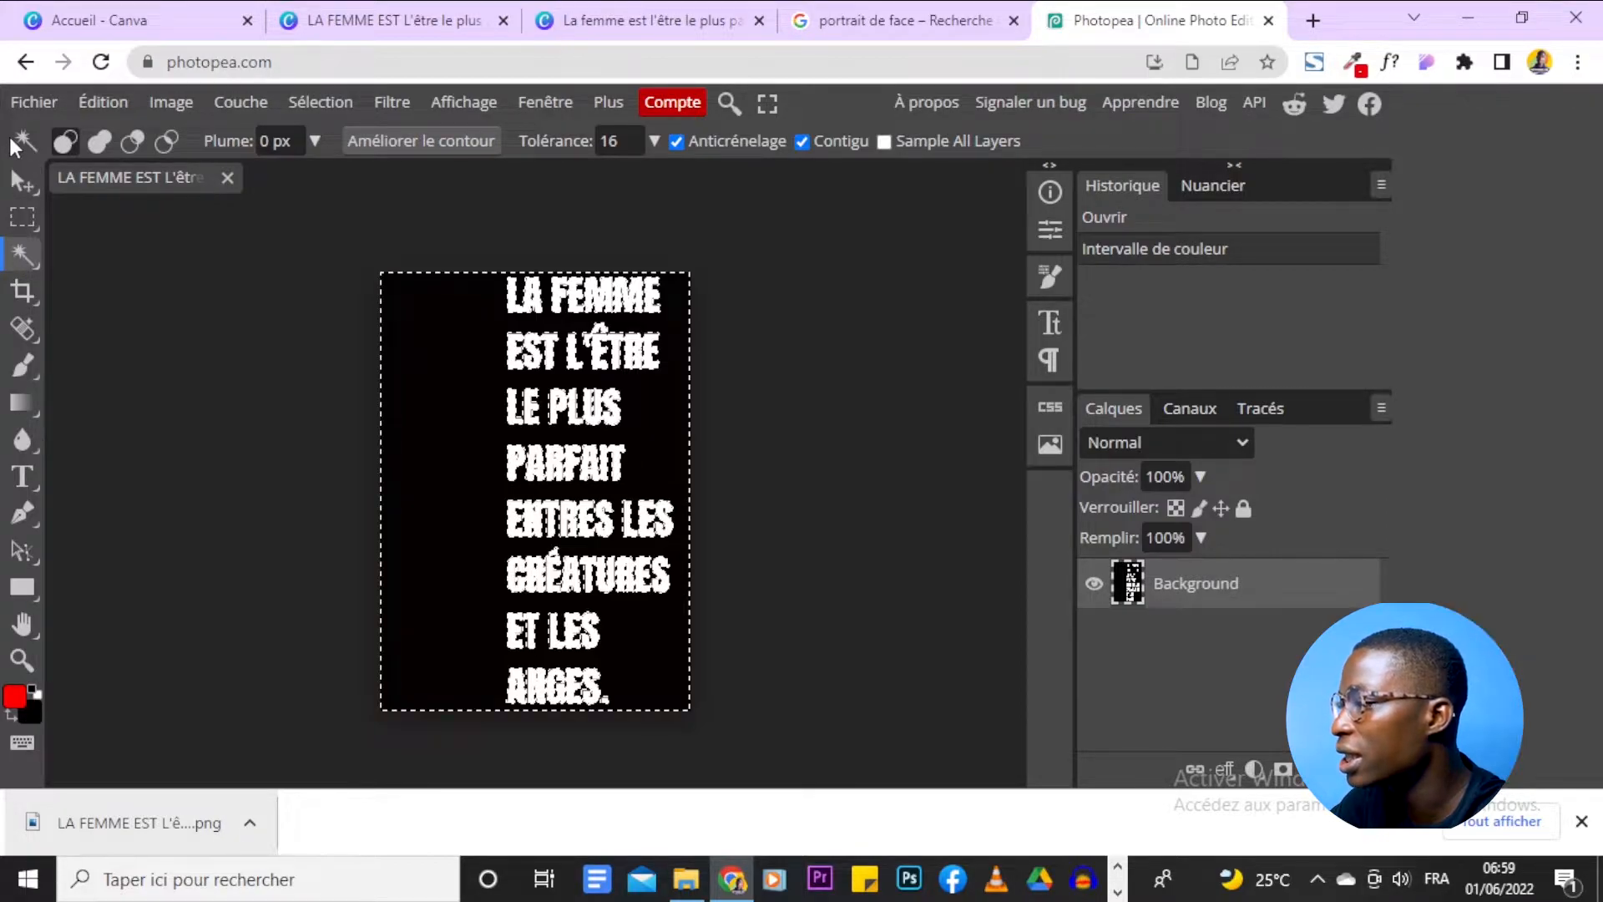
click(446, 143)
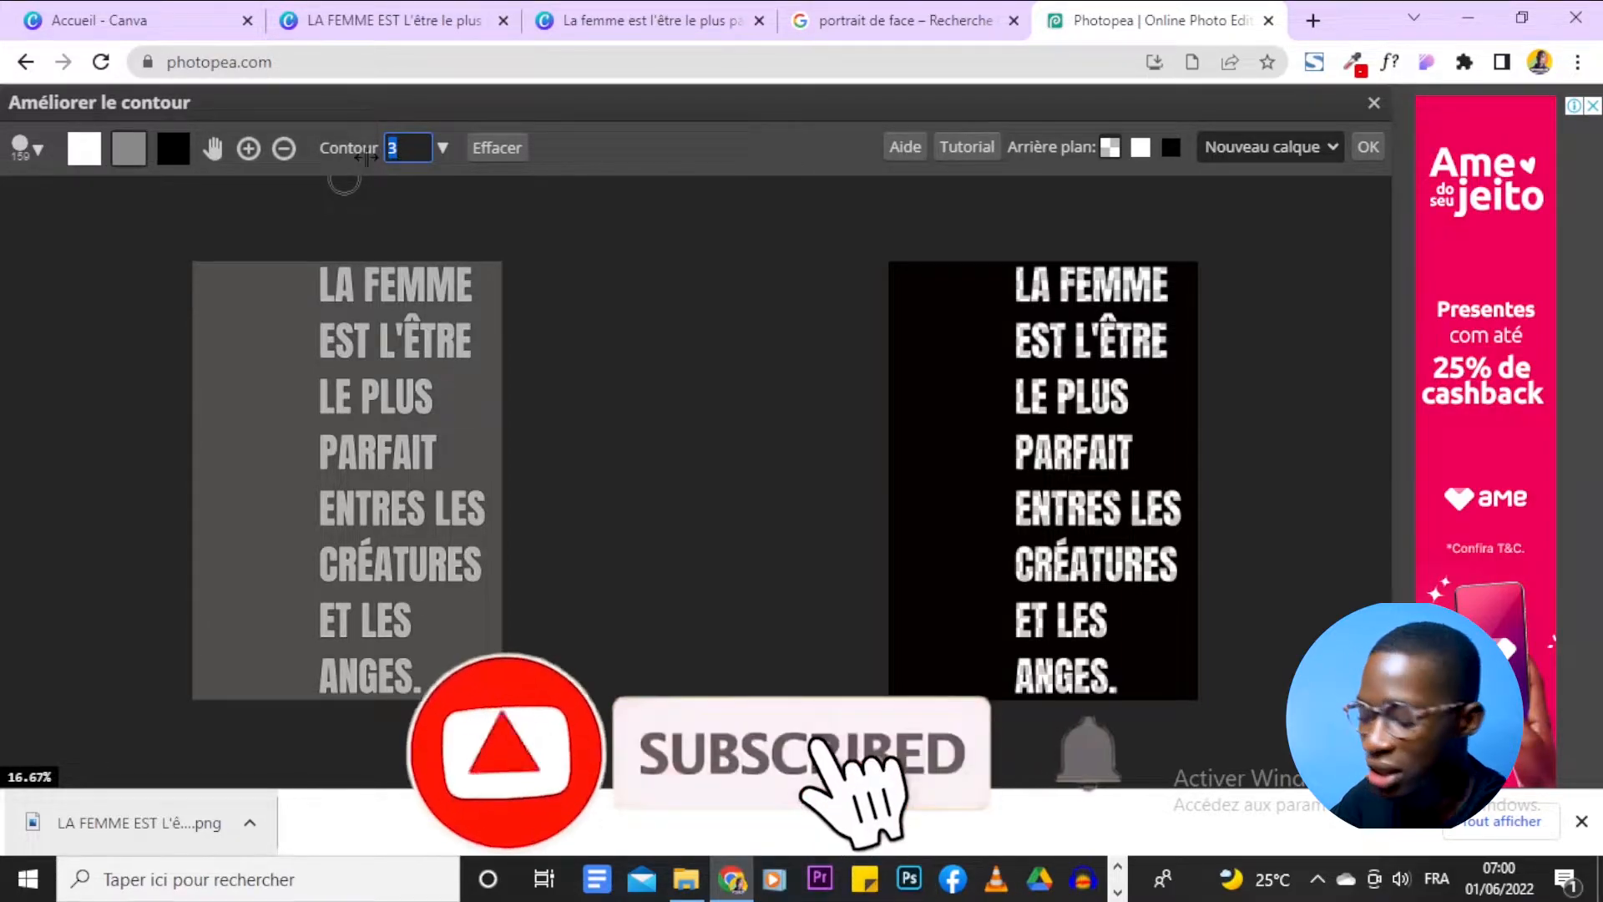
text(0)
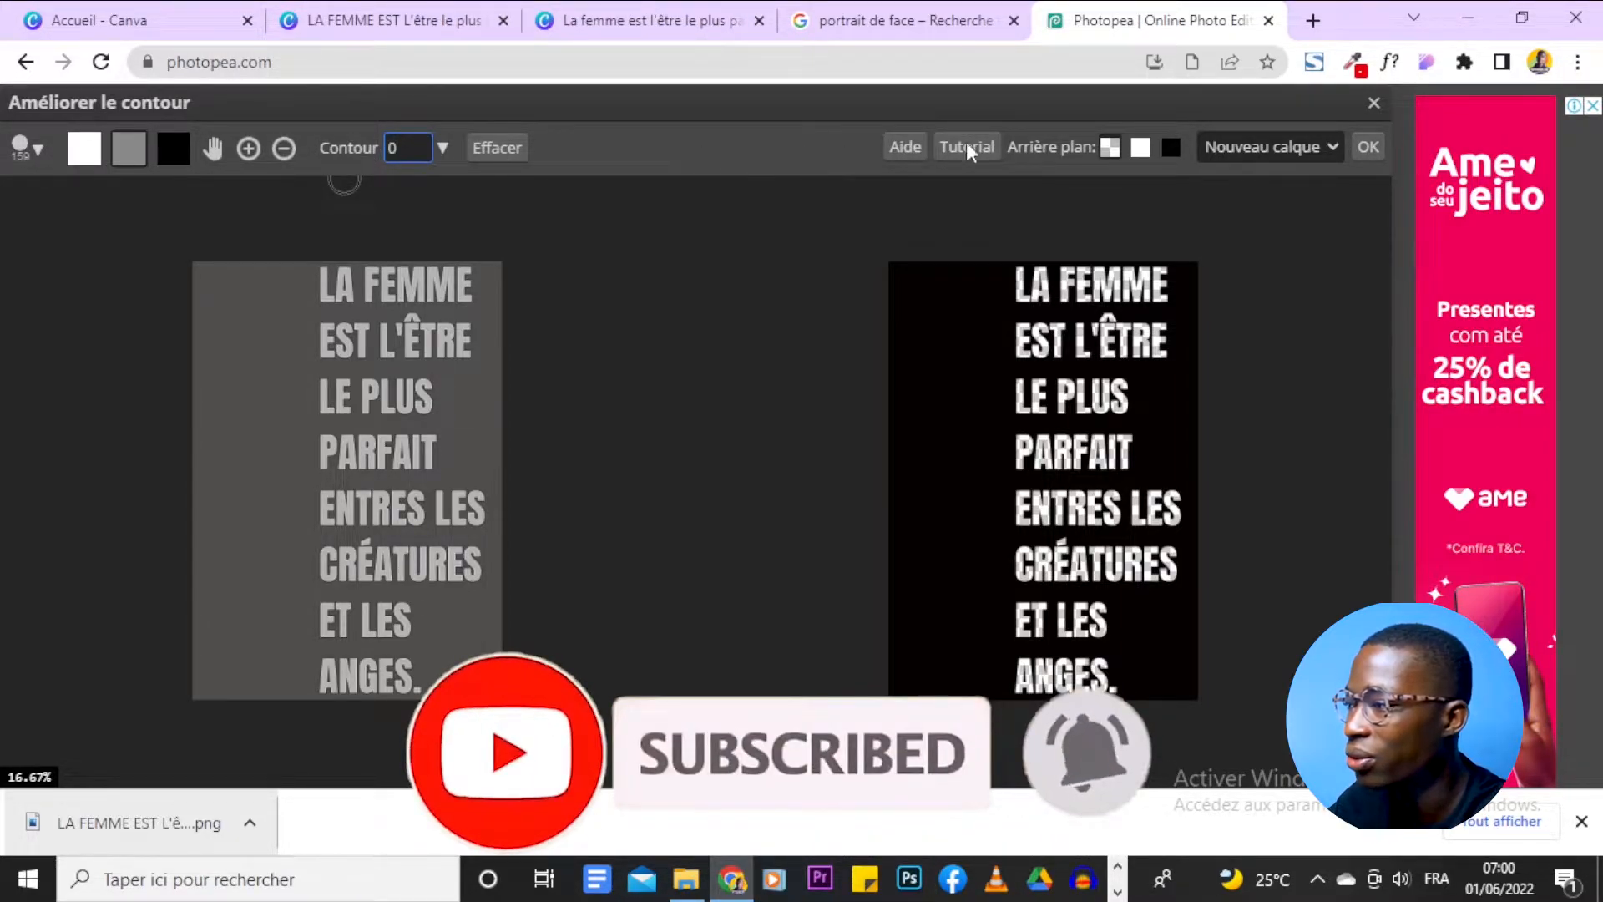
click(1367, 147)
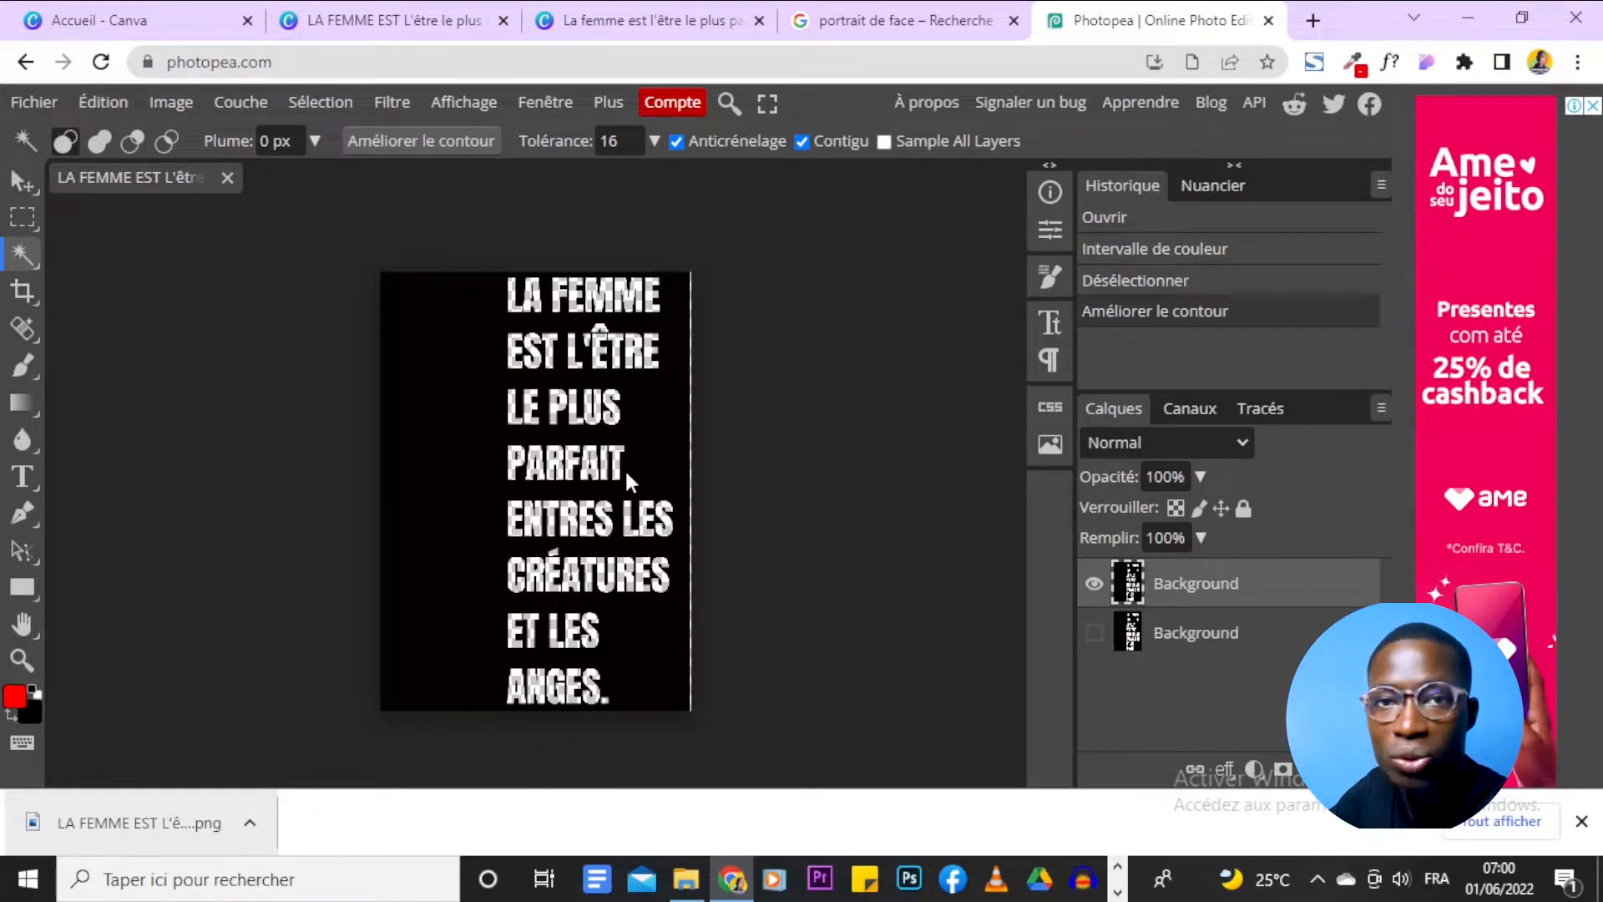
Export the cut-out text image as a PNG at 1587 × 2245 px and 100% quality.
scroll(969, 583, down, 5)
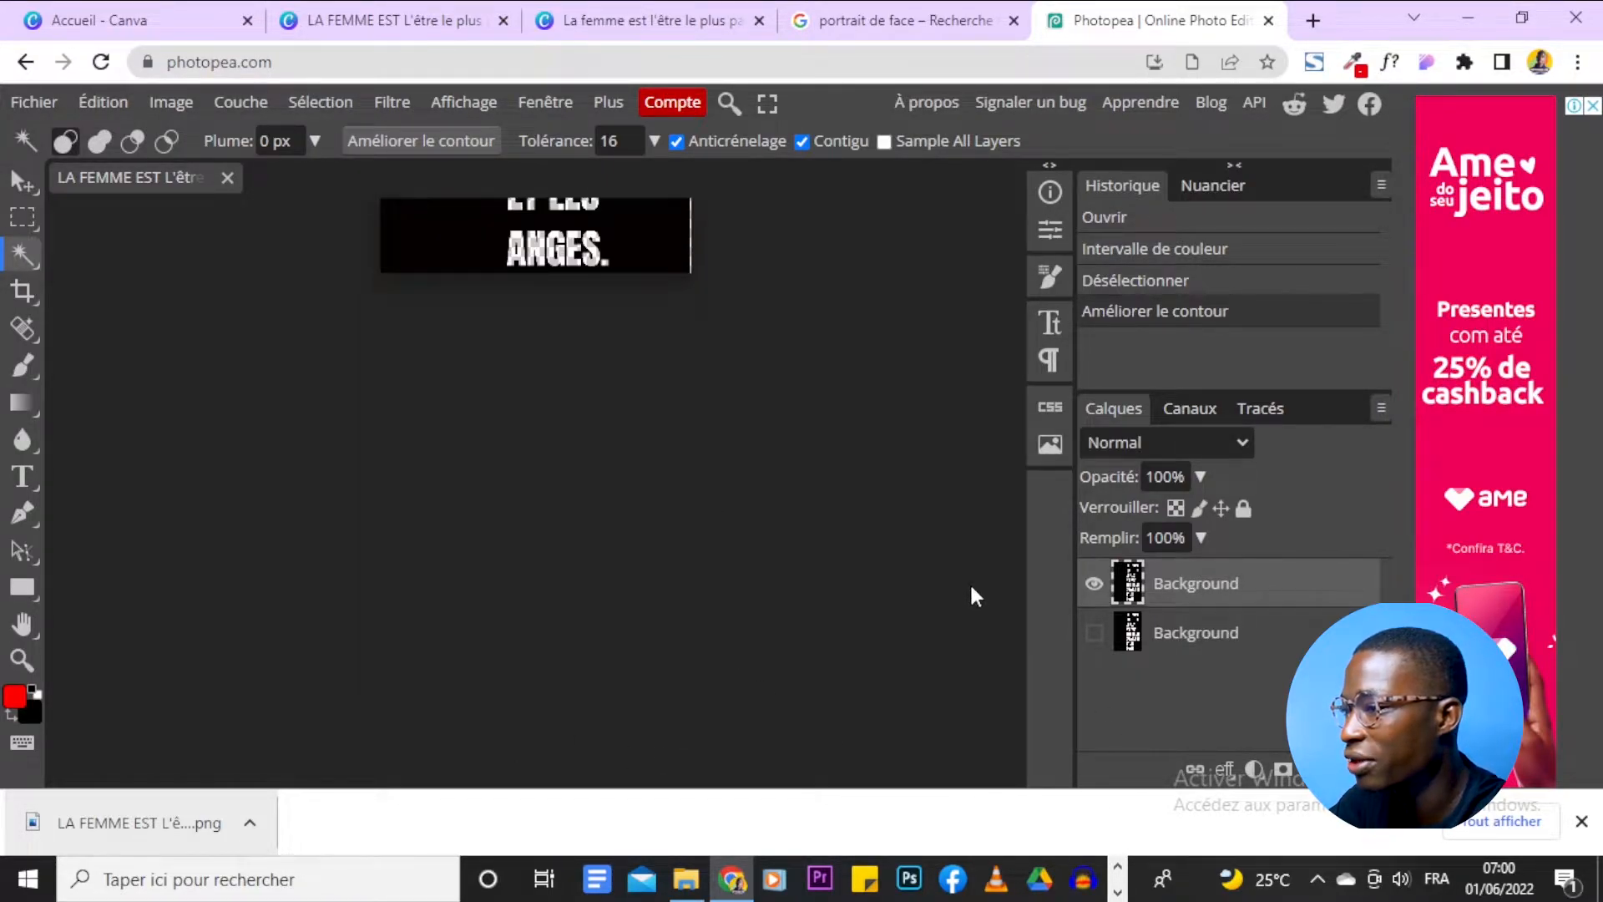
scroll(706, 564, up, 7)
click(37, 102)
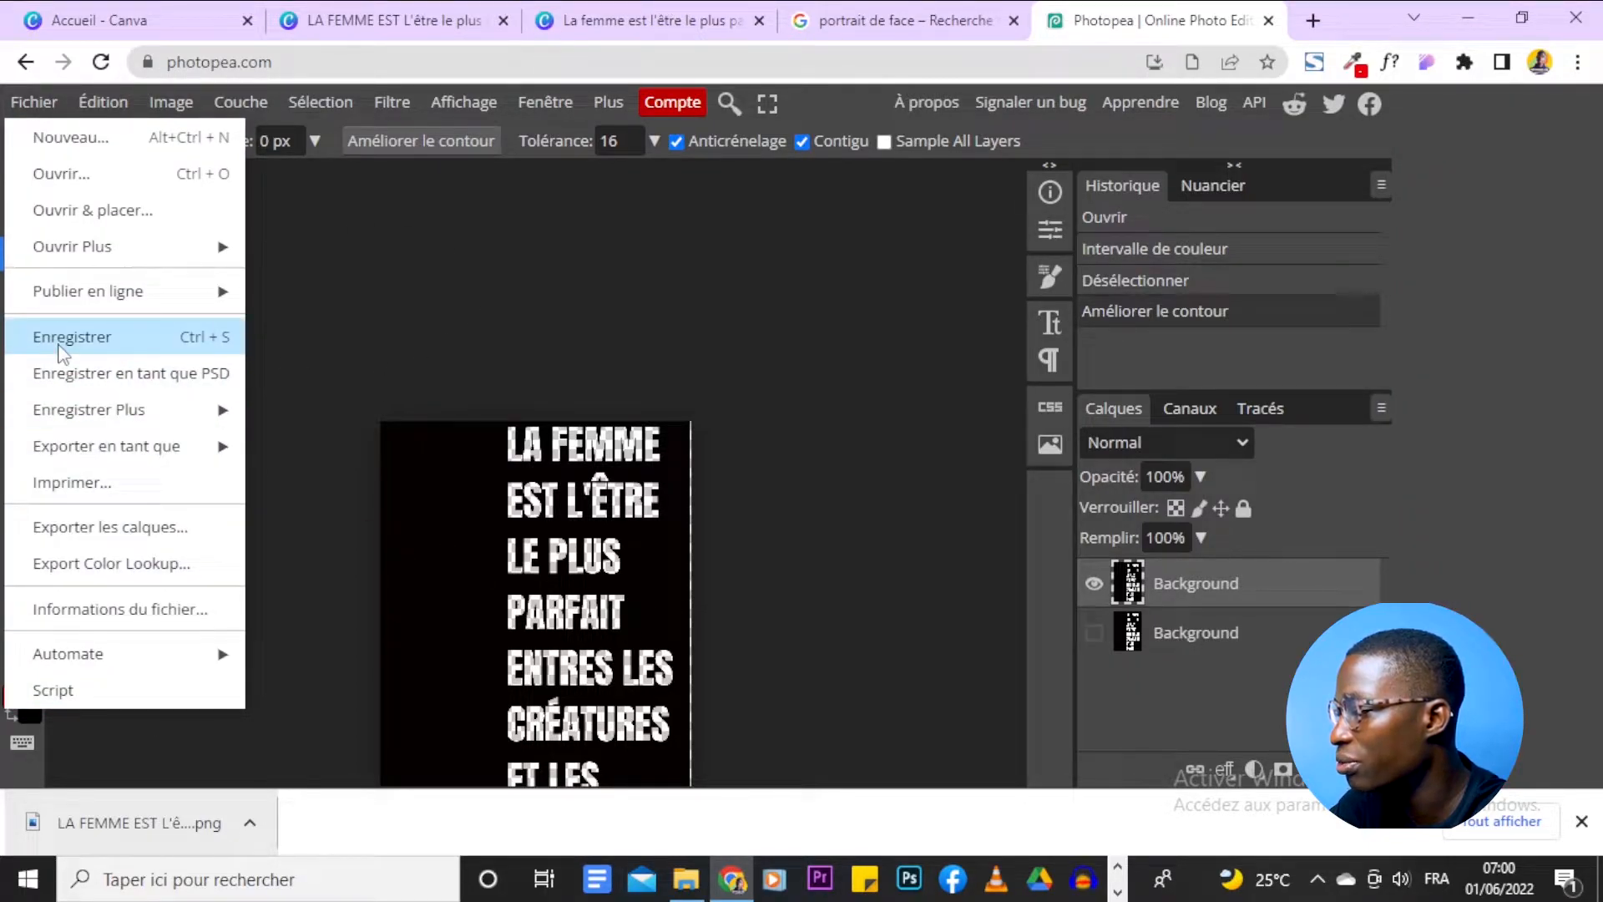
click(27, 102)
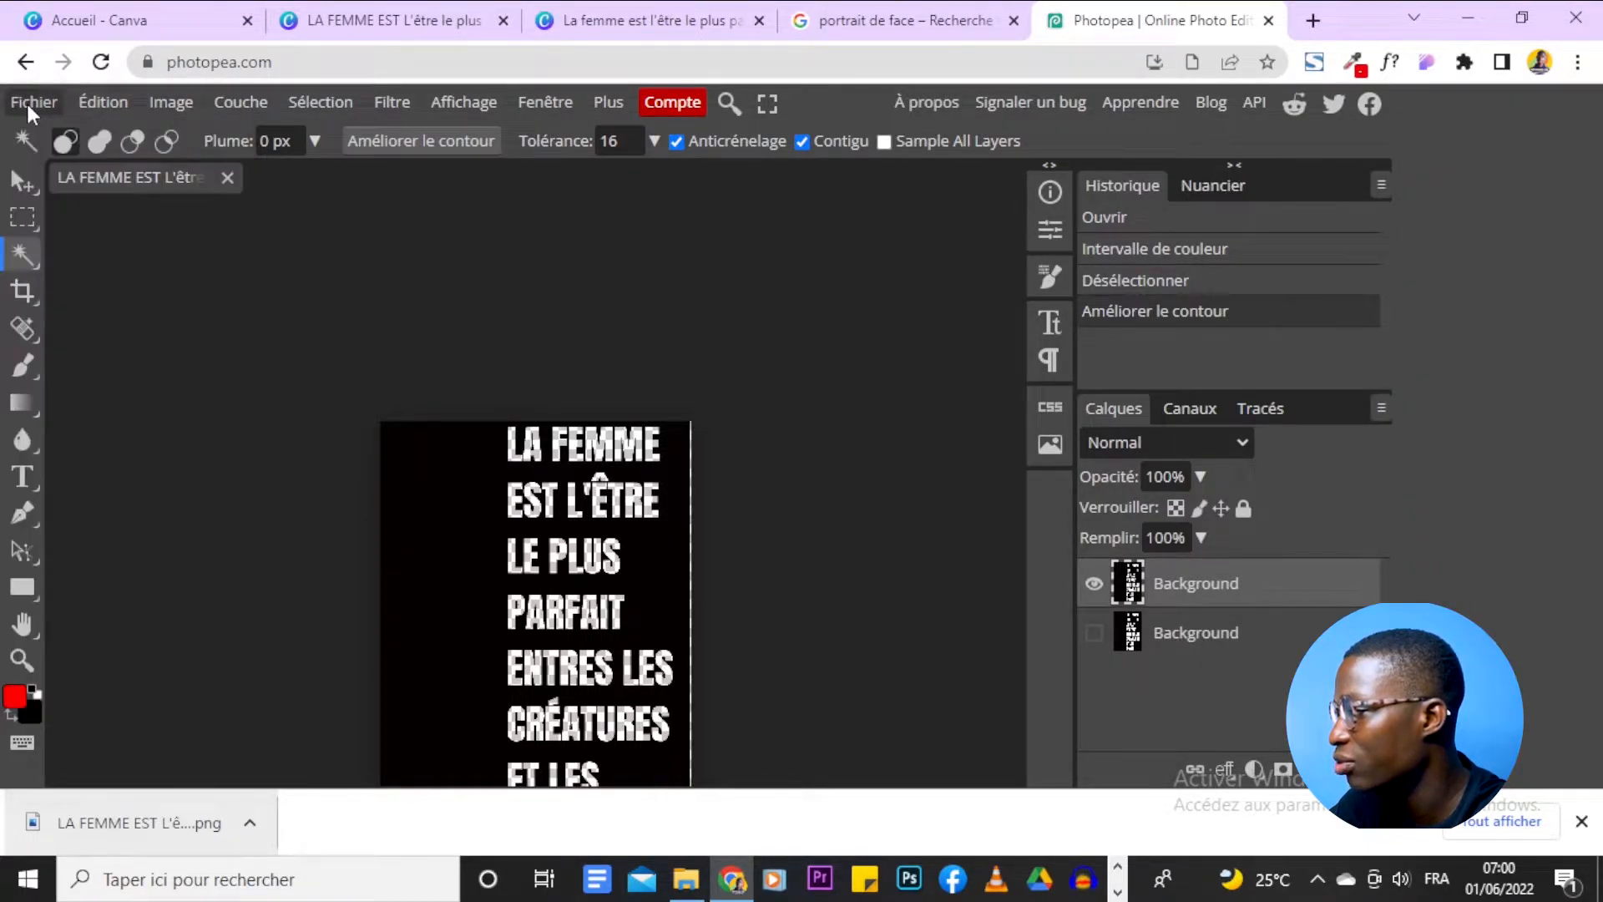
click(27, 102)
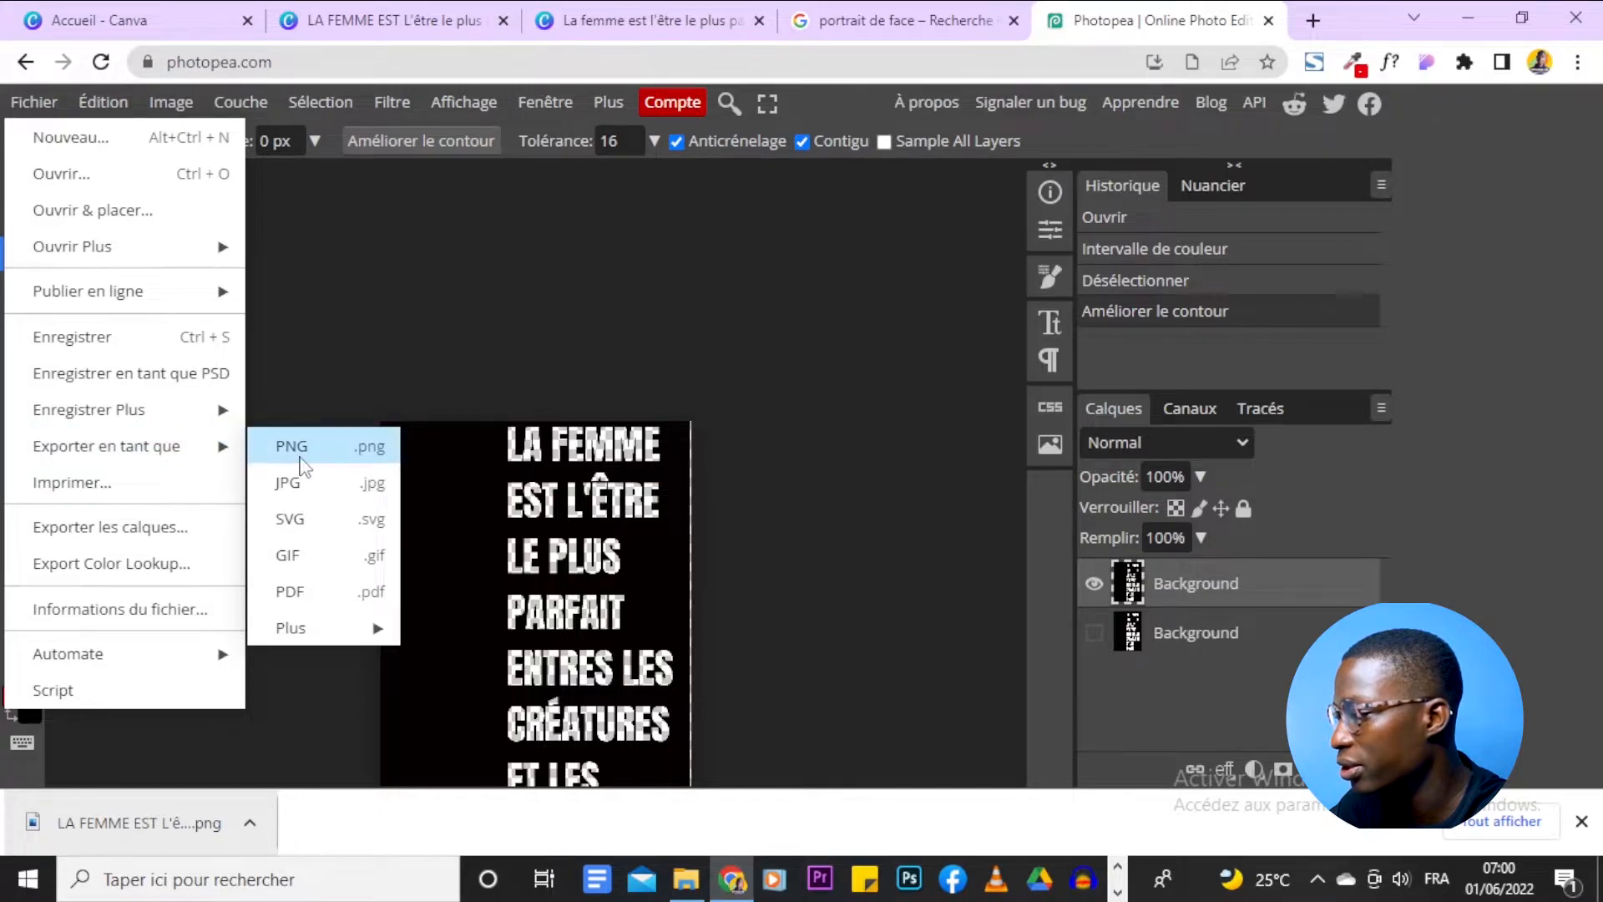
click(300, 455)
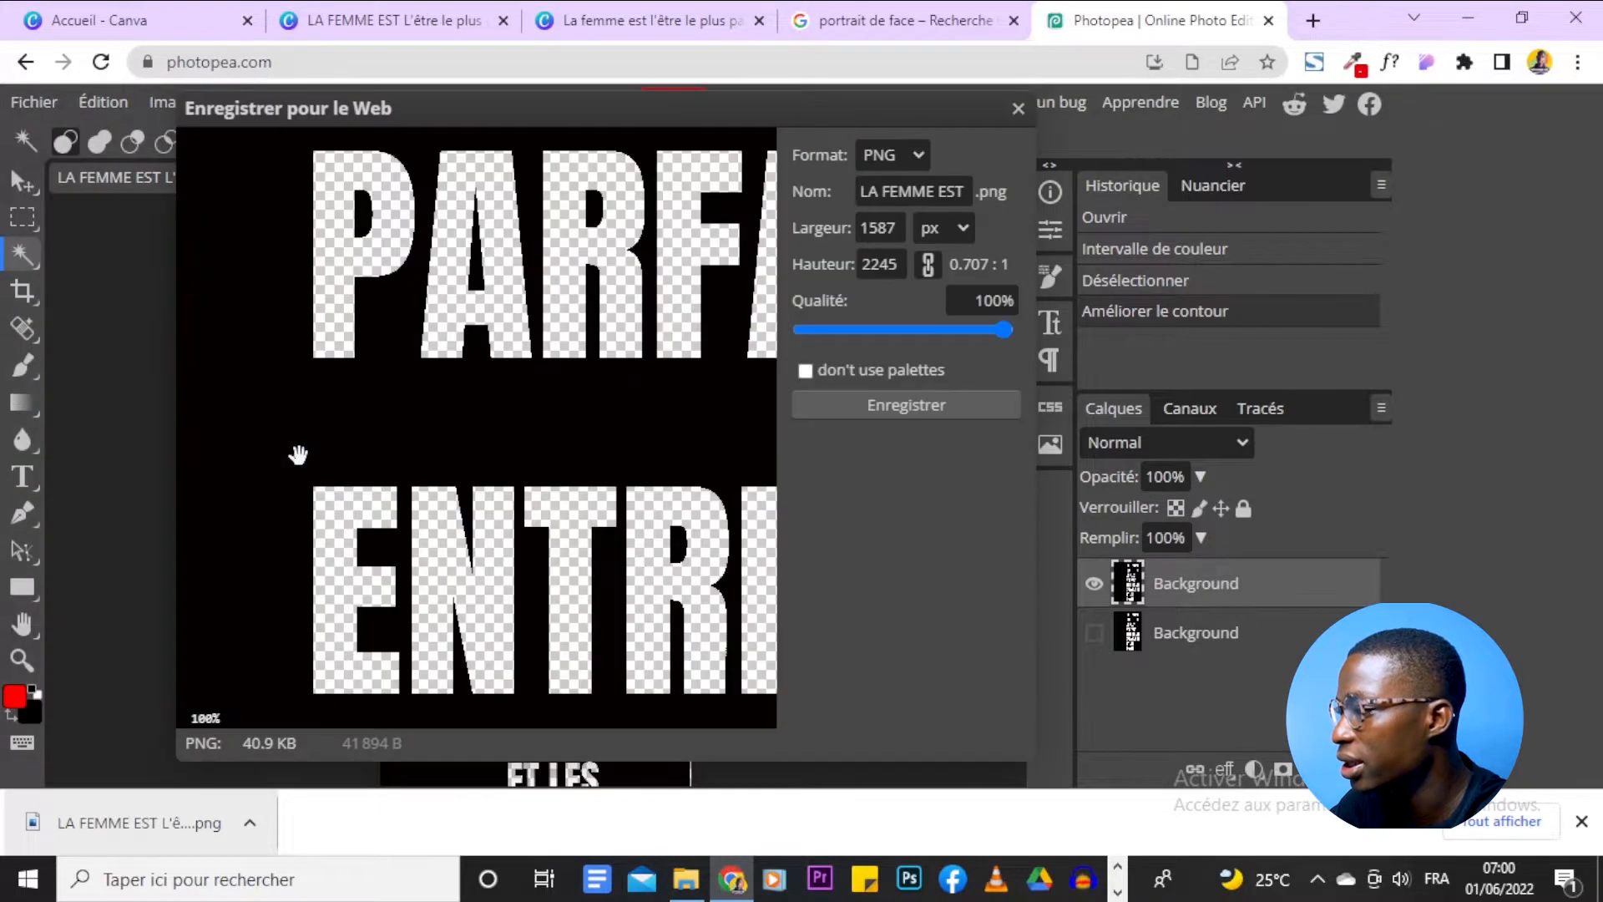
click(879, 404)
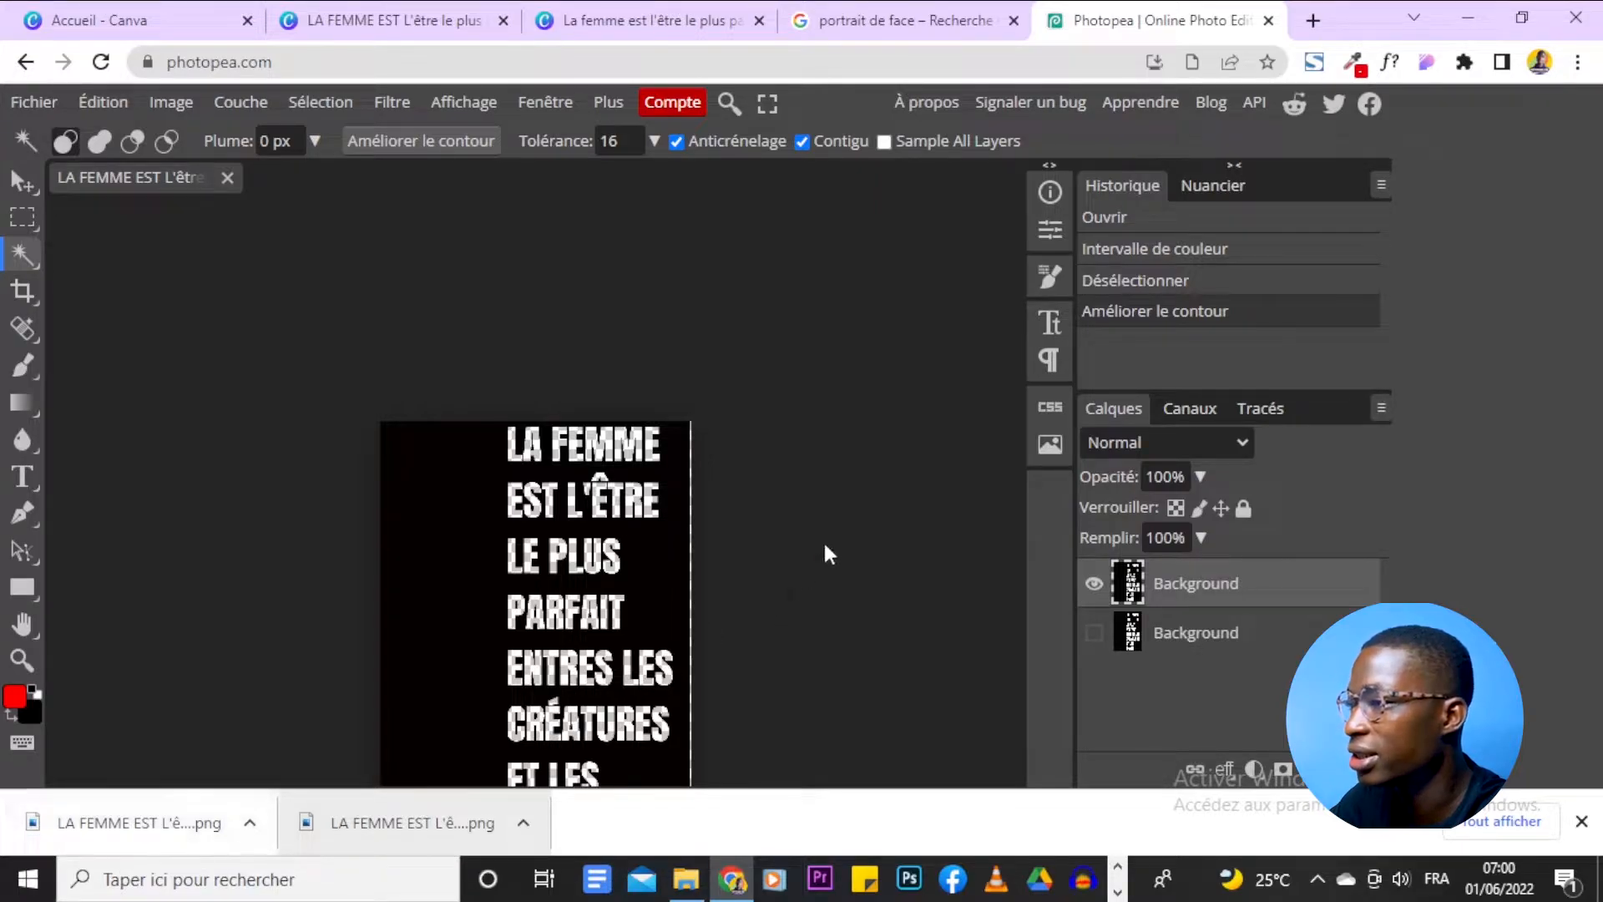
Switch to the poster design in Canva and upload the exported cut-out PNG to its media.
click(364, 35)
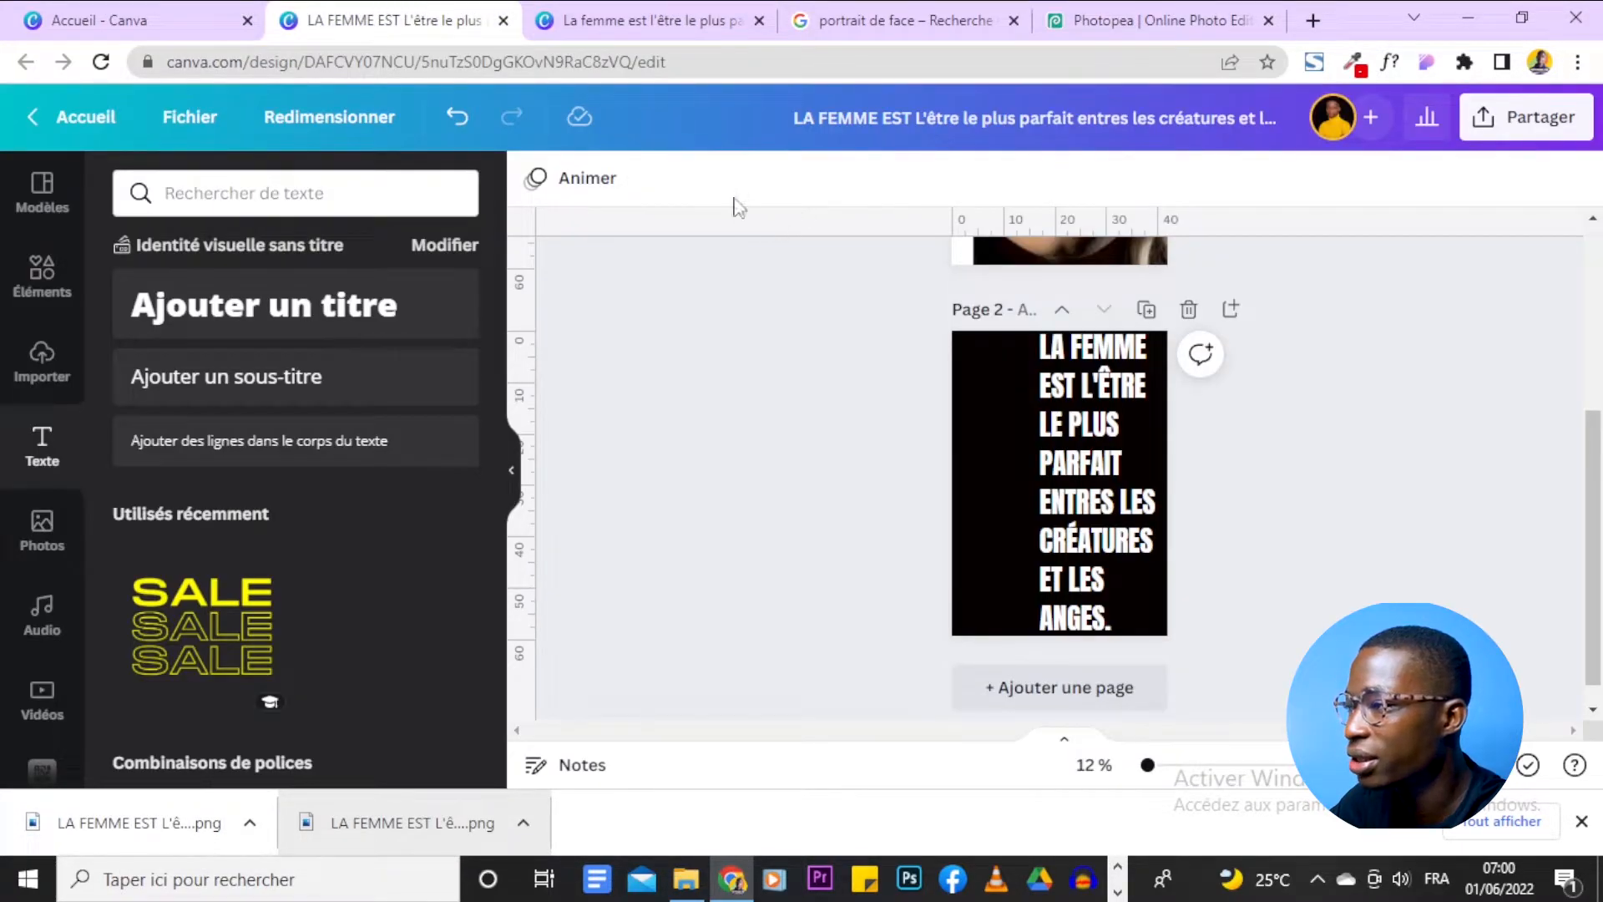
scroll(728, 526, down, 2)
drag(133, 822, 262, 580)
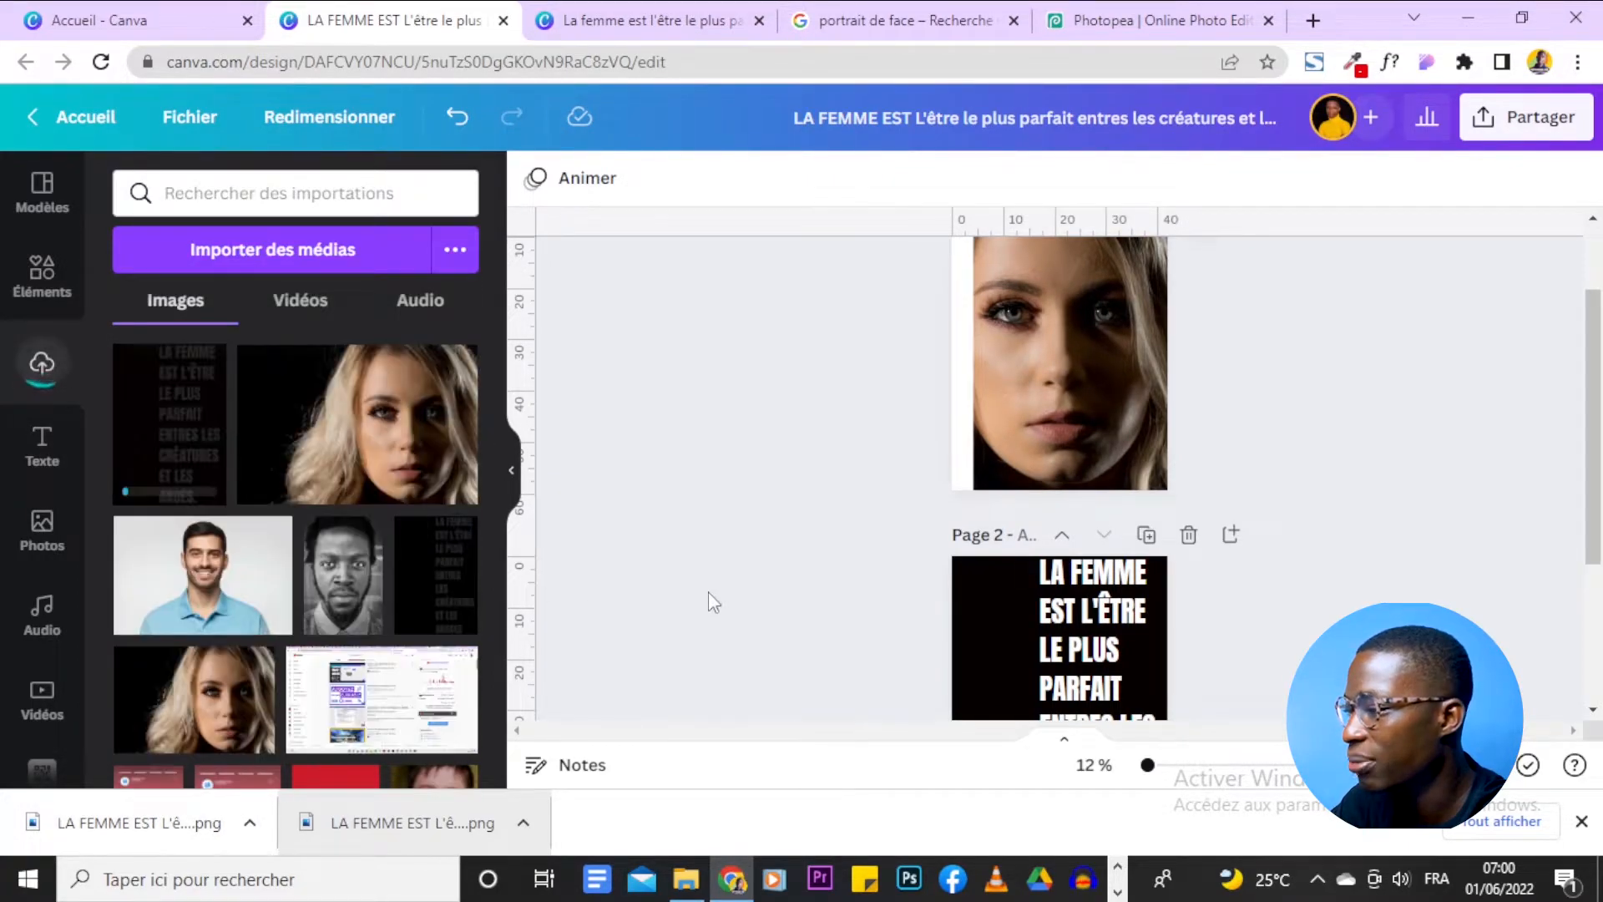
Place the newly uploaded cut-out text image on page 1, against the page's top-right corner.
click(179, 483)
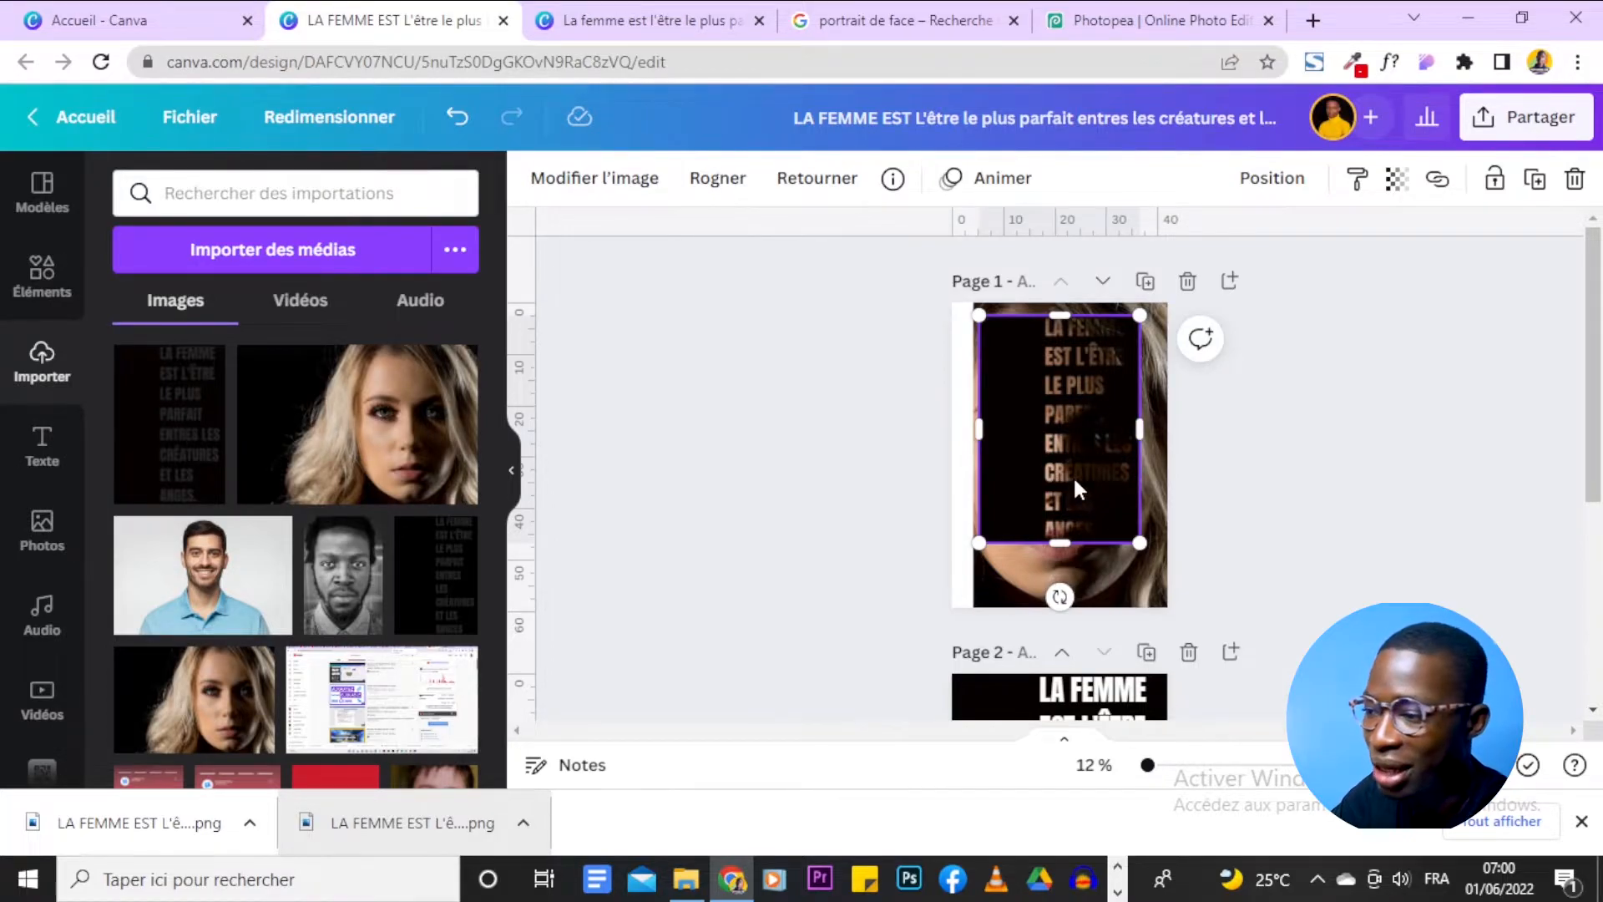
drag(1021, 441, 1048, 431)
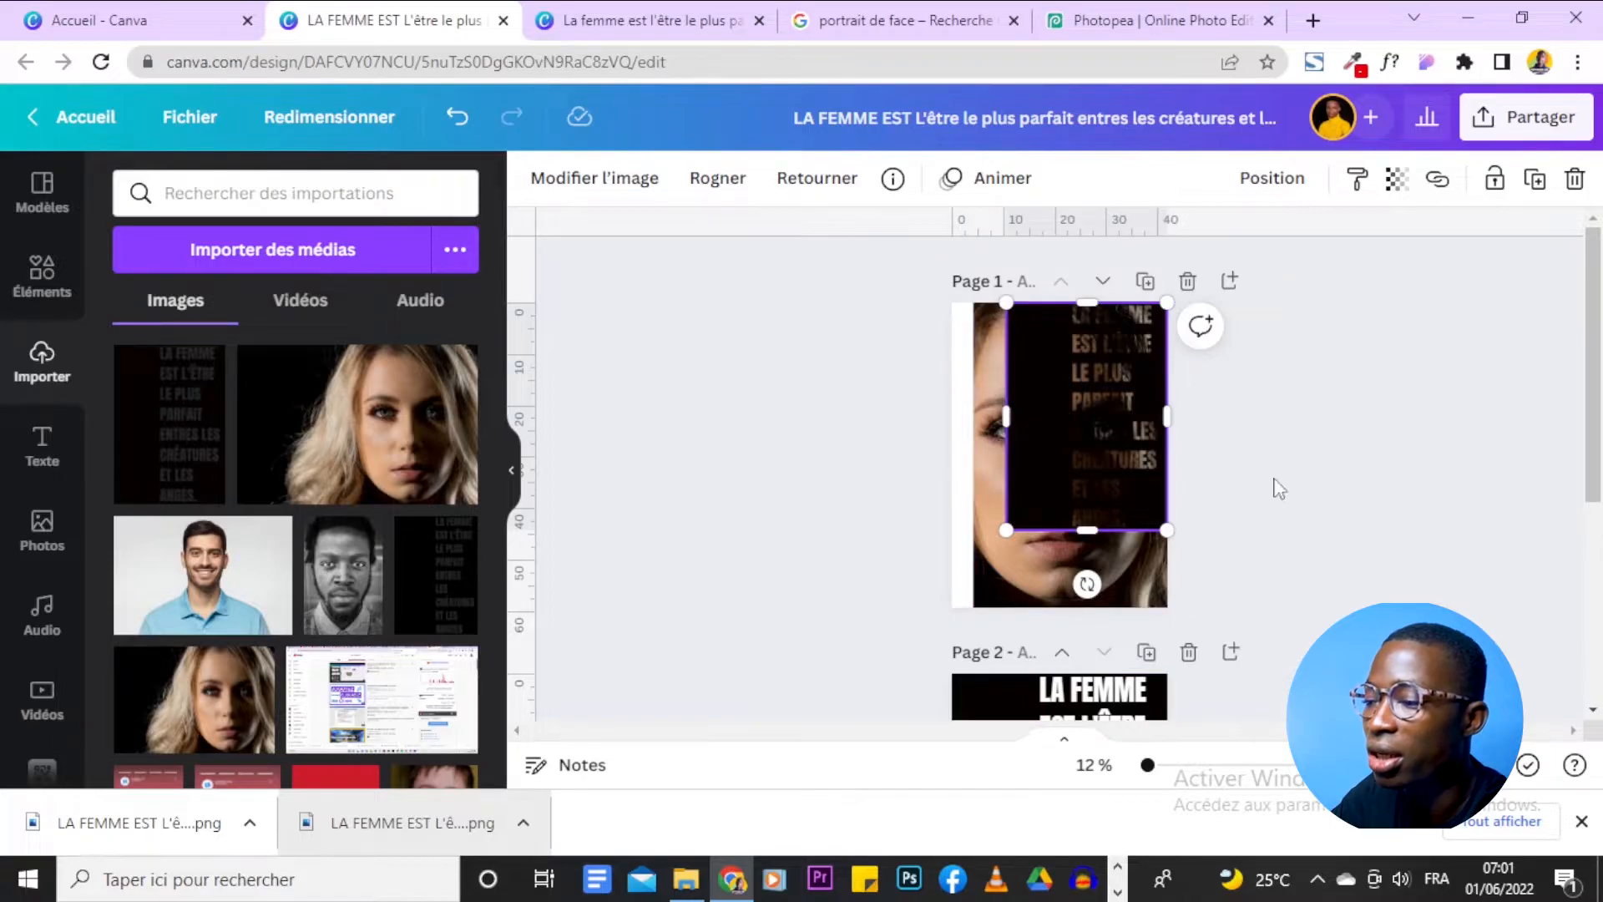
mouse_move(1149, 767)
mouse_down()
mouse_move(1169, 766)
mouse_move(1153, 767)
mouse_up()
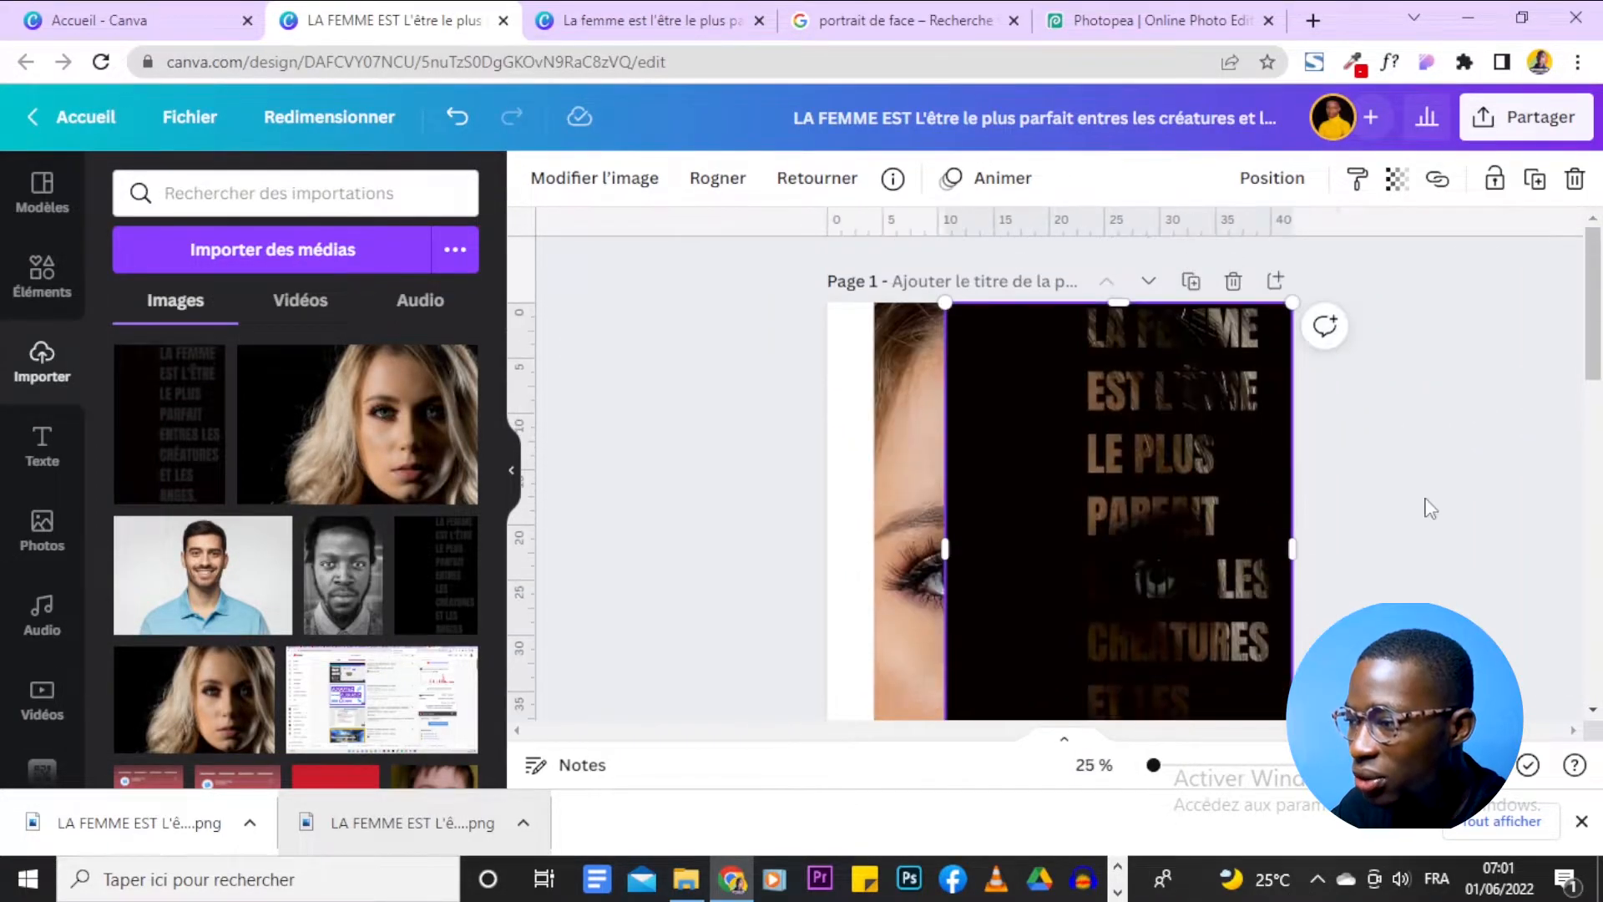
Extend the portrait on page 1 to the page's left edge so it fills the whole page.
click(905, 469)
drag(873, 633, 818, 636)
click(733, 533)
scroll(735, 531, down, 3)
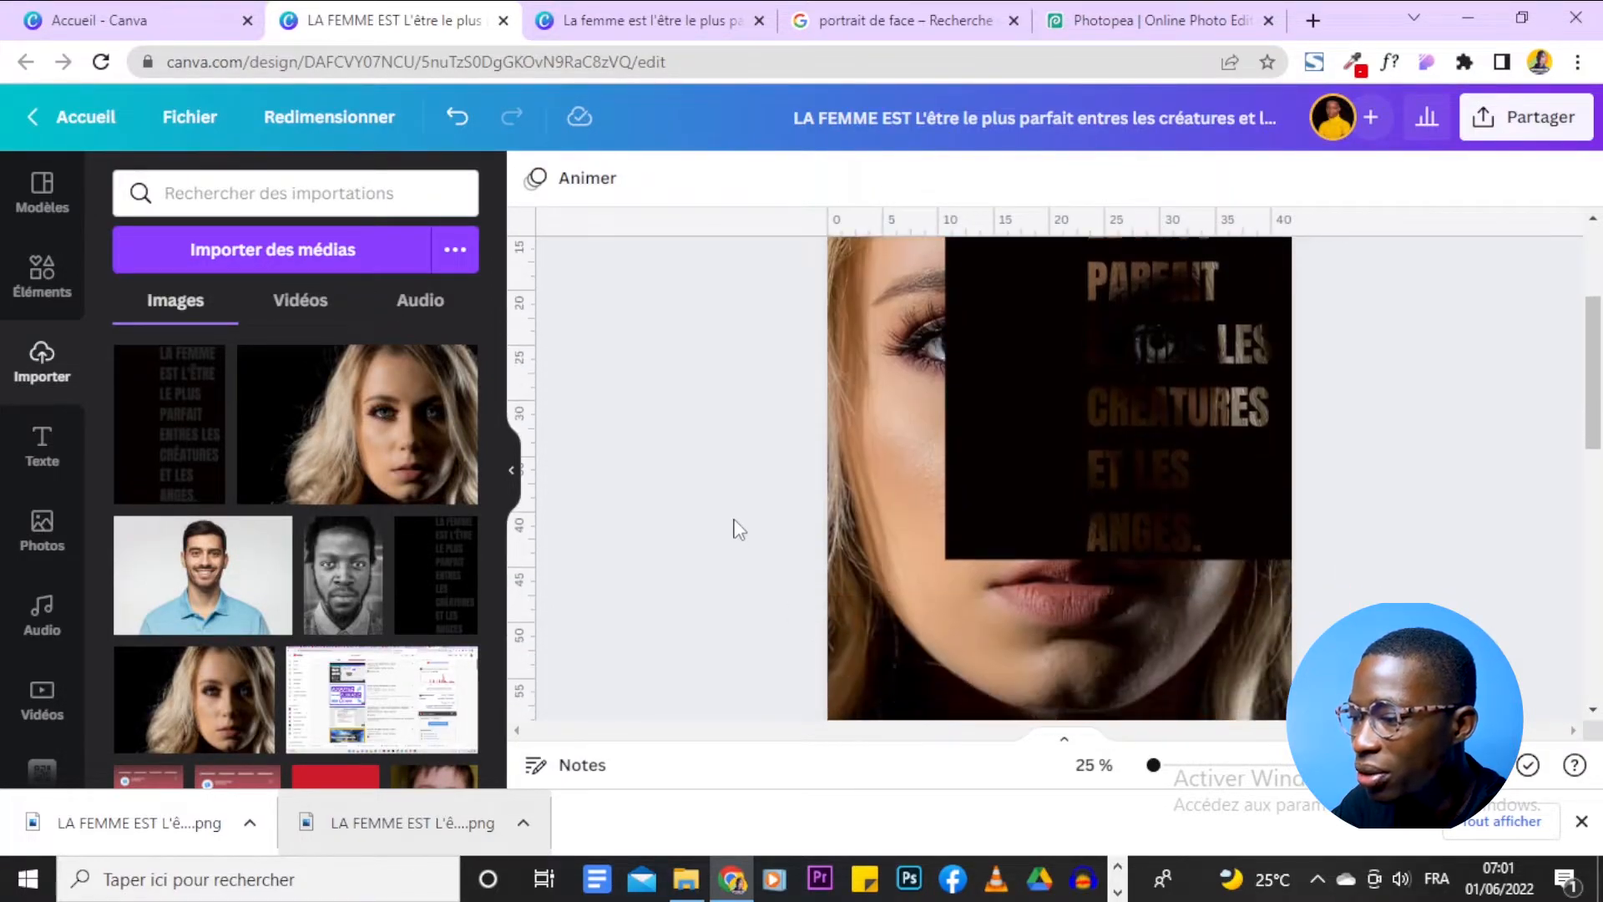
scroll(739, 529, up, 2)
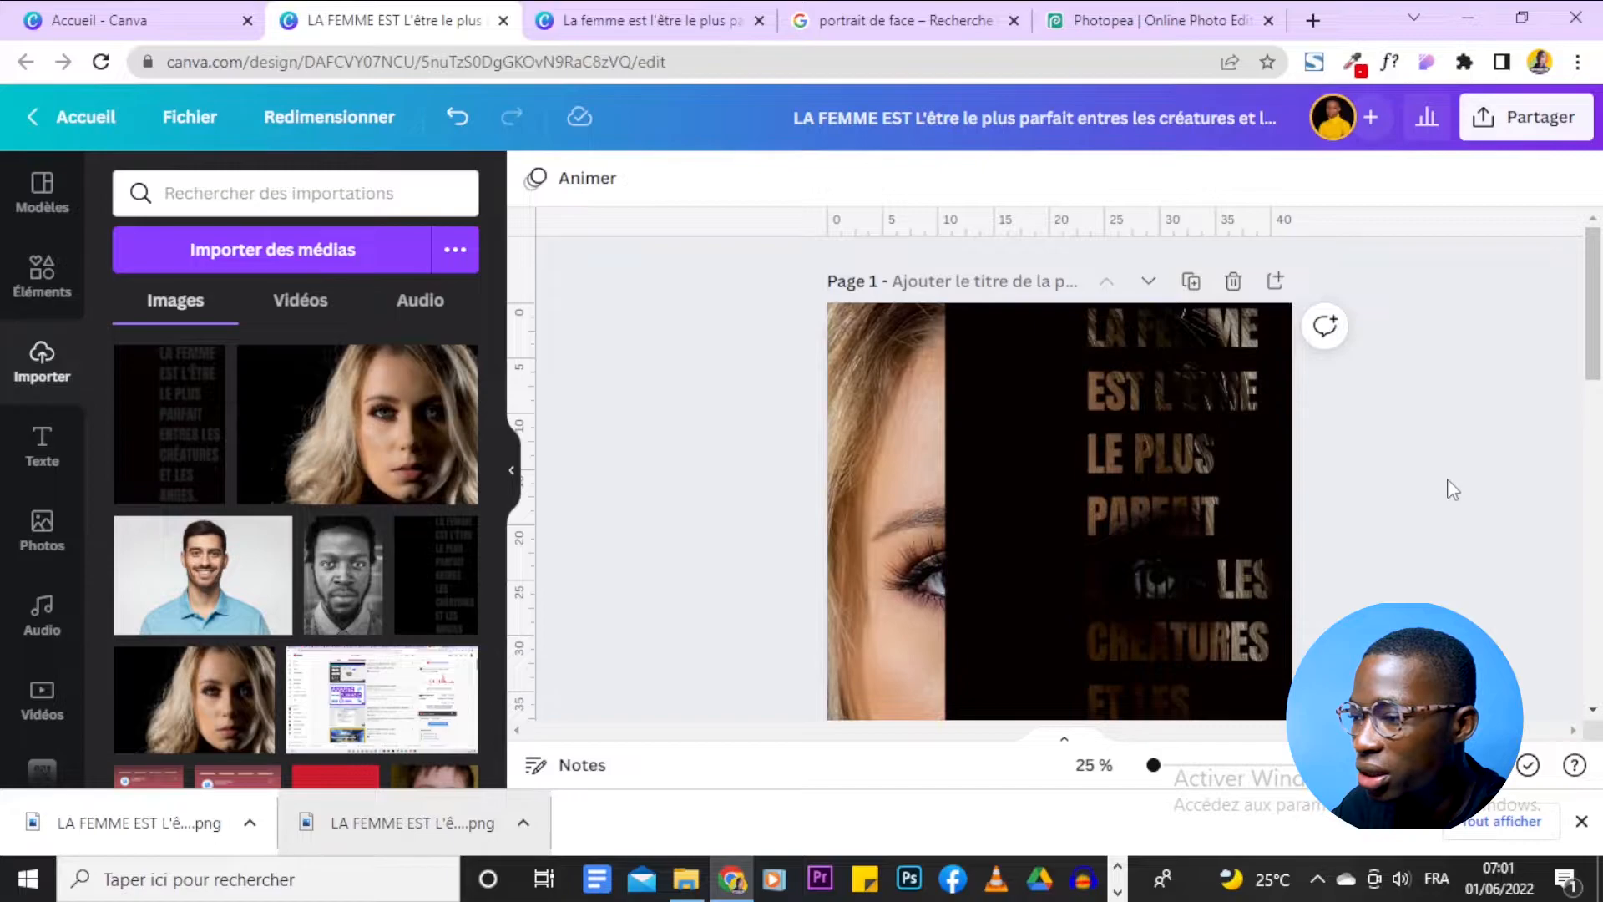
Try the text overlay enlarged to cover the whole of page 1, and delete it.
scroll(1453, 490, down, 5)
click(1140, 480)
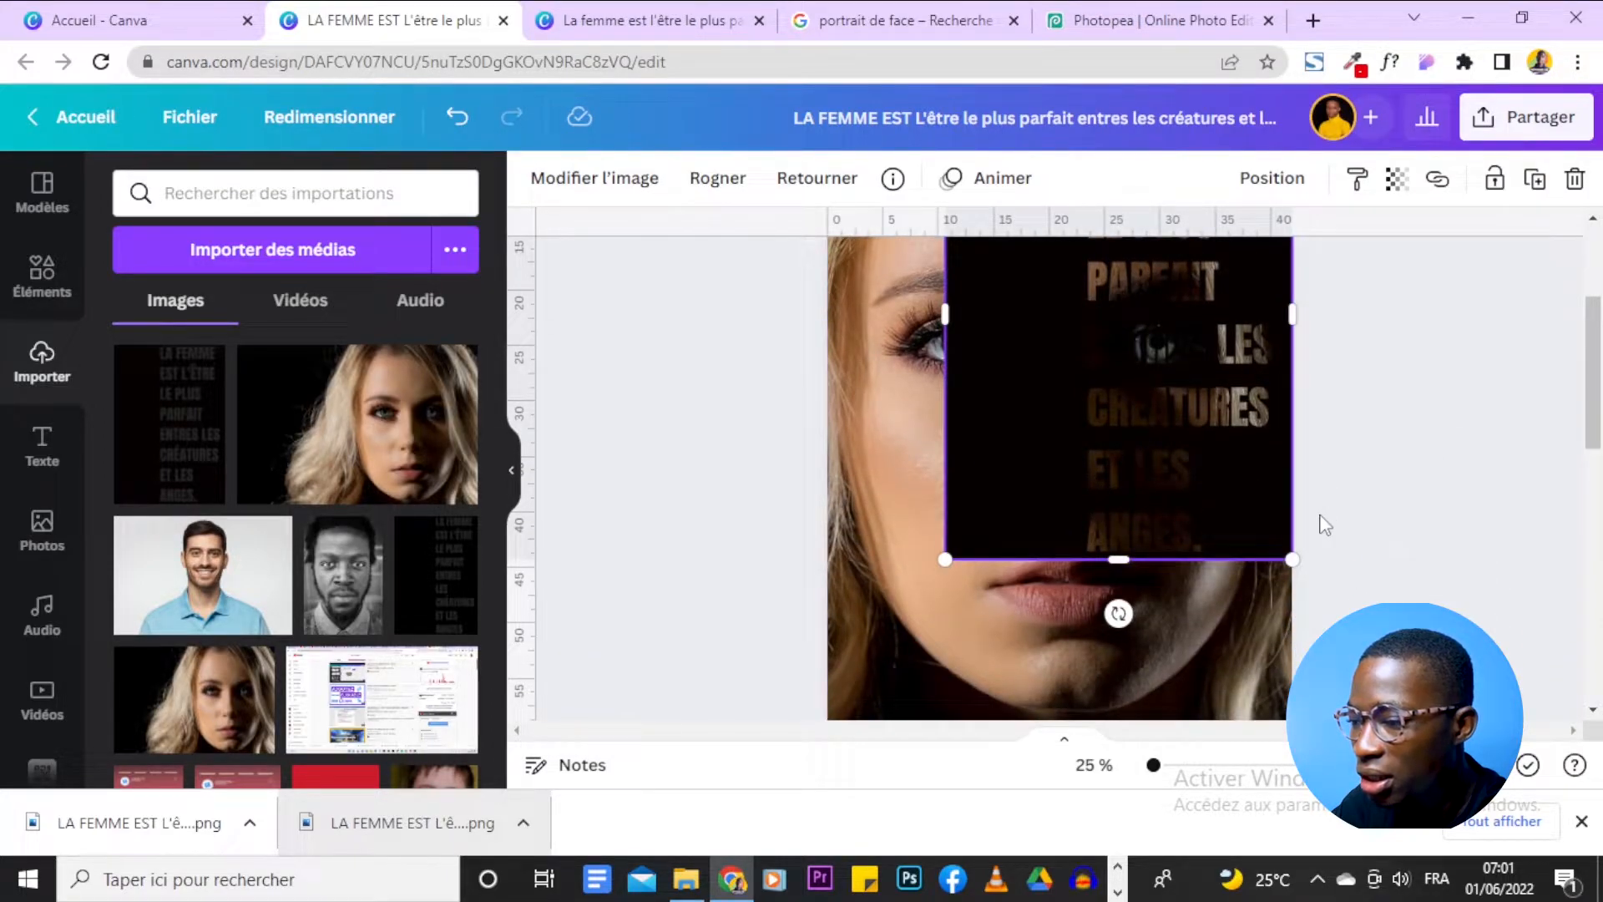
drag(944, 560, 883, 766)
scroll(1057, 501, up, 5)
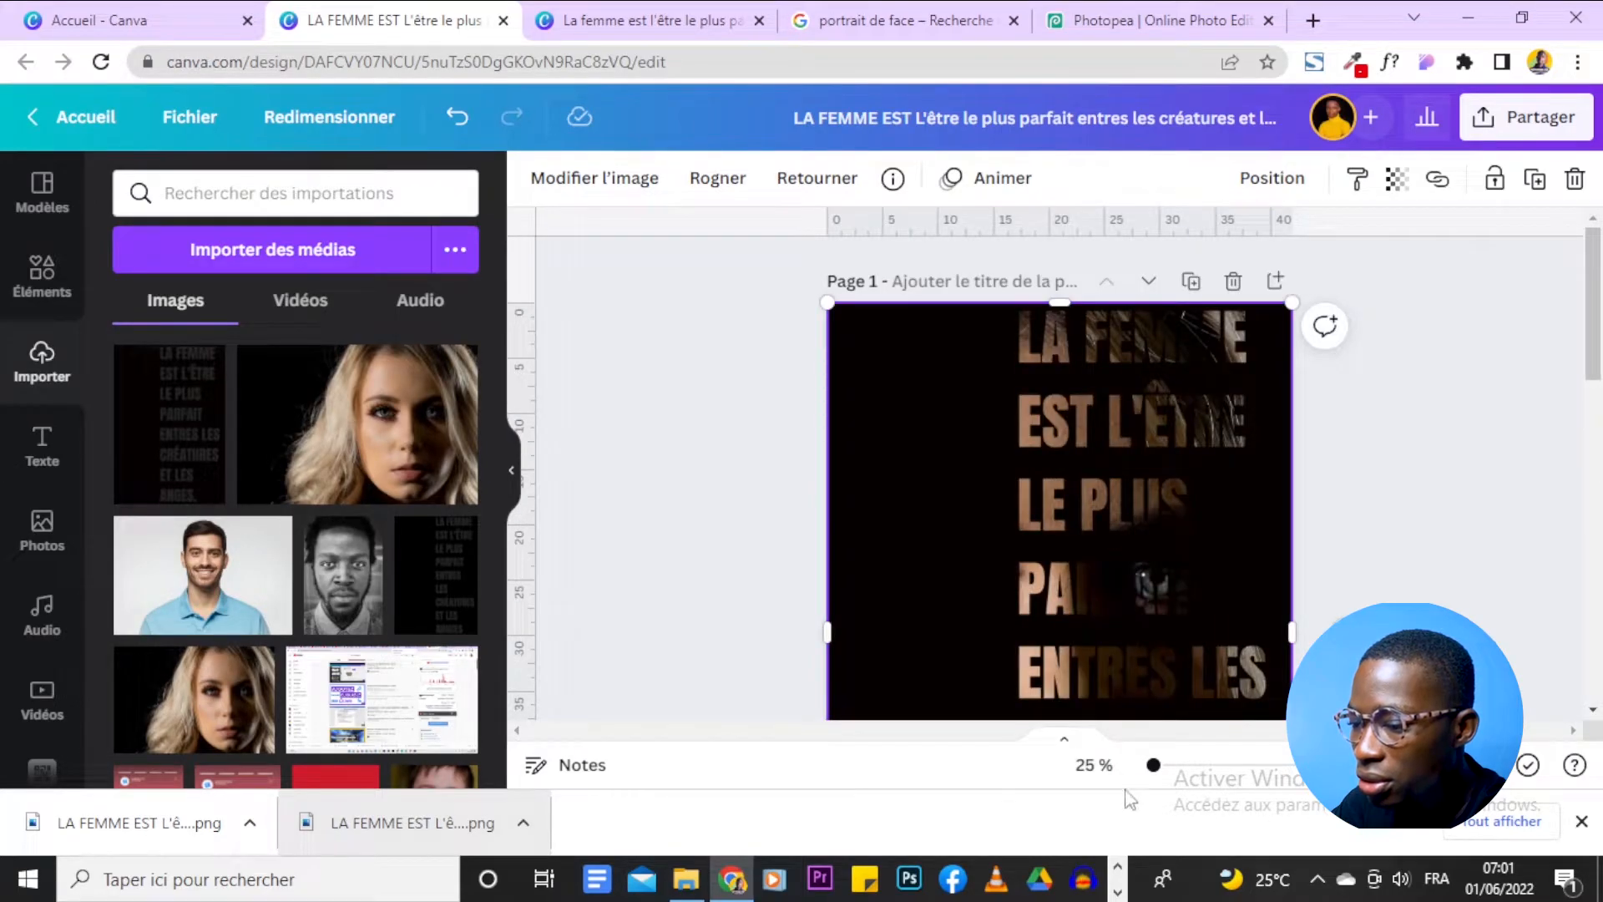
drag(1152, 766, 1144, 774)
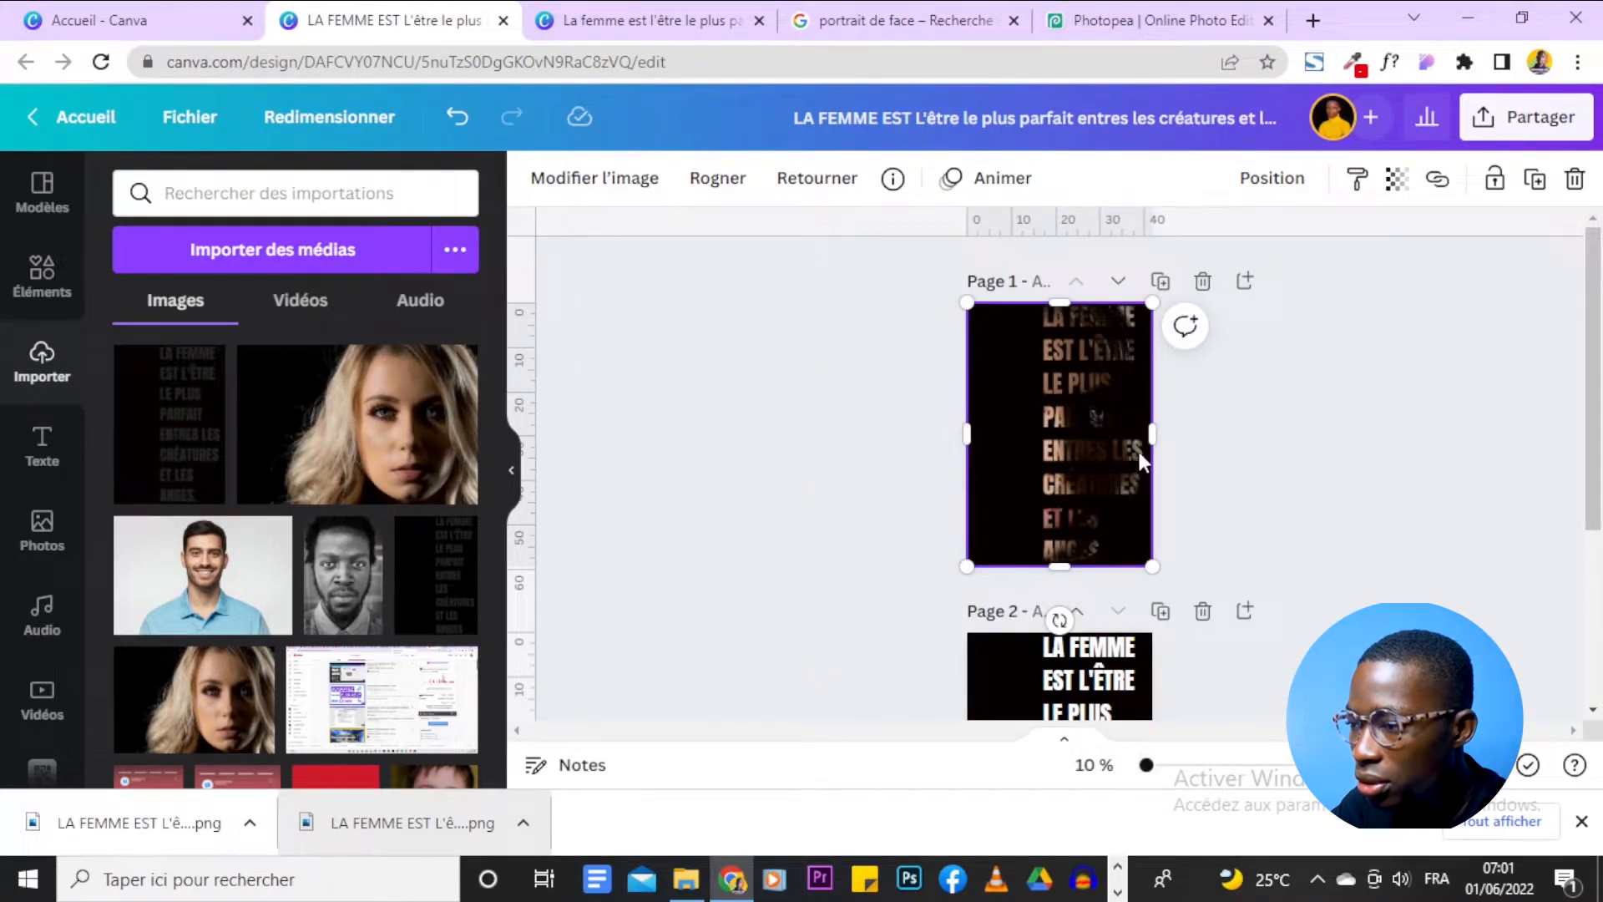
click(1575, 178)
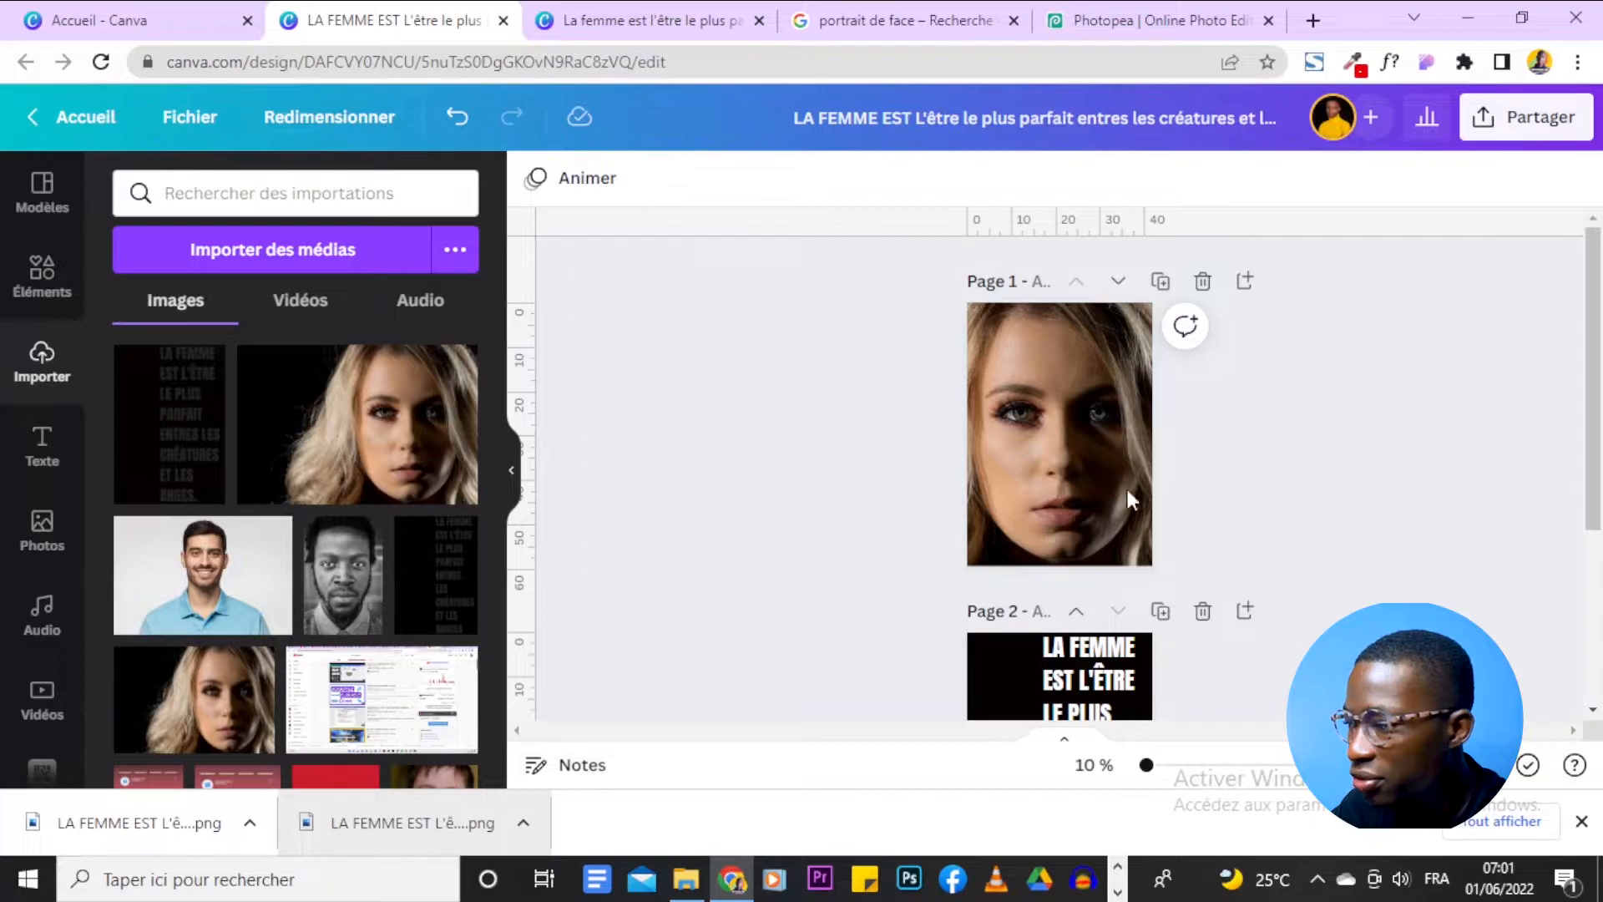
Place the other cut-out text upload, with ENTRES and LES on separate lines, against page 1's top-right corner.
click(436, 576)
scroll(1338, 544, down, 2)
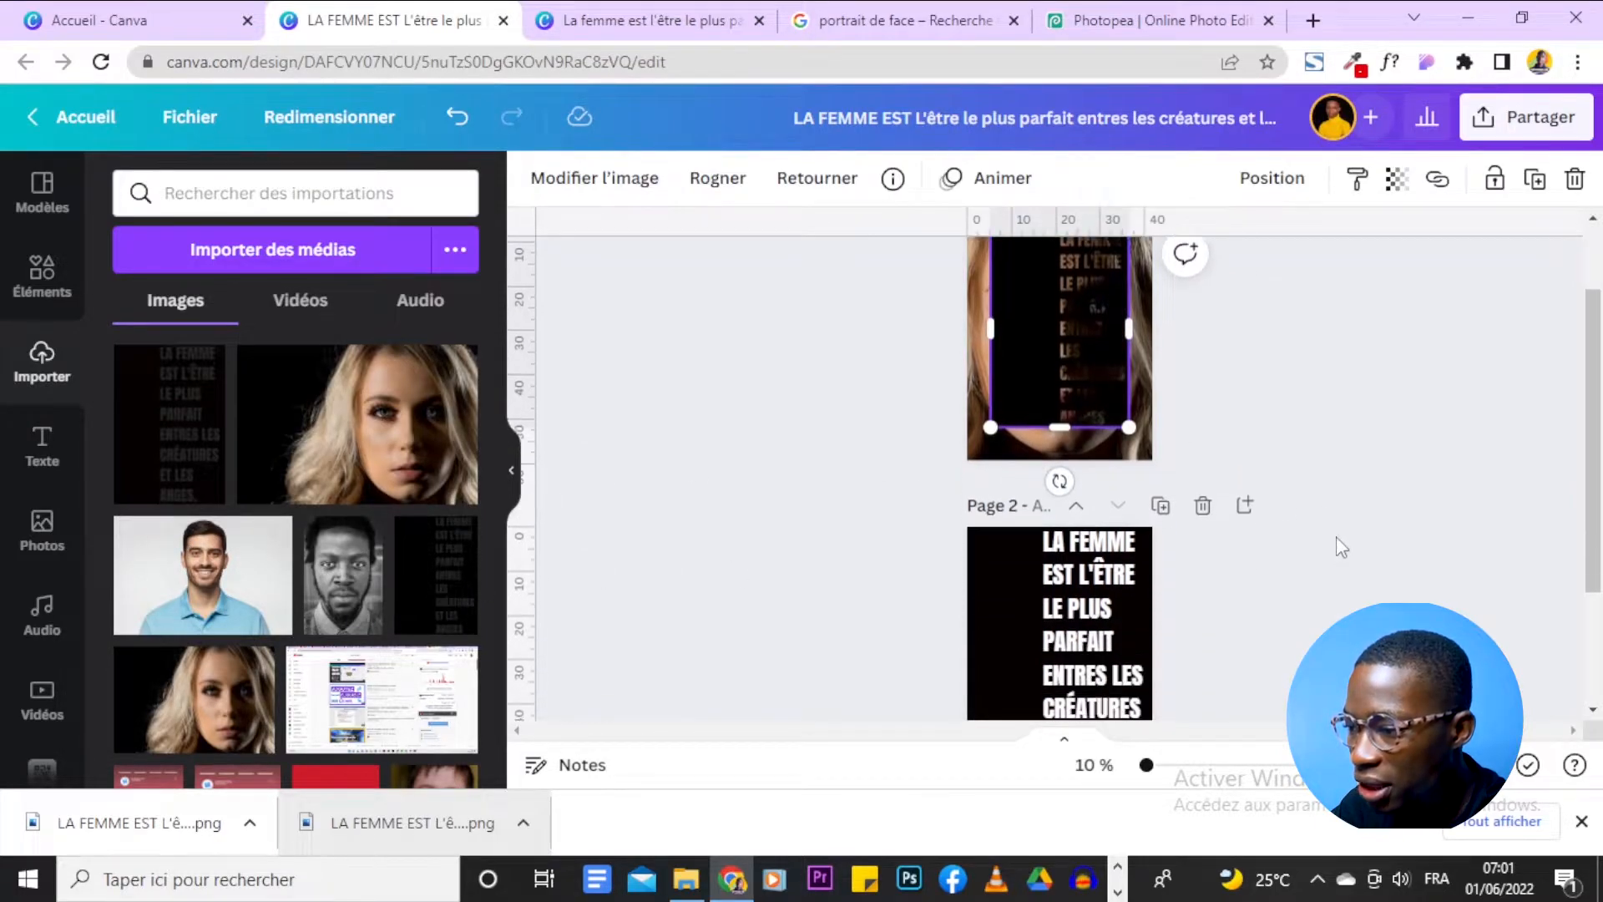
drag(1145, 763, 1159, 764)
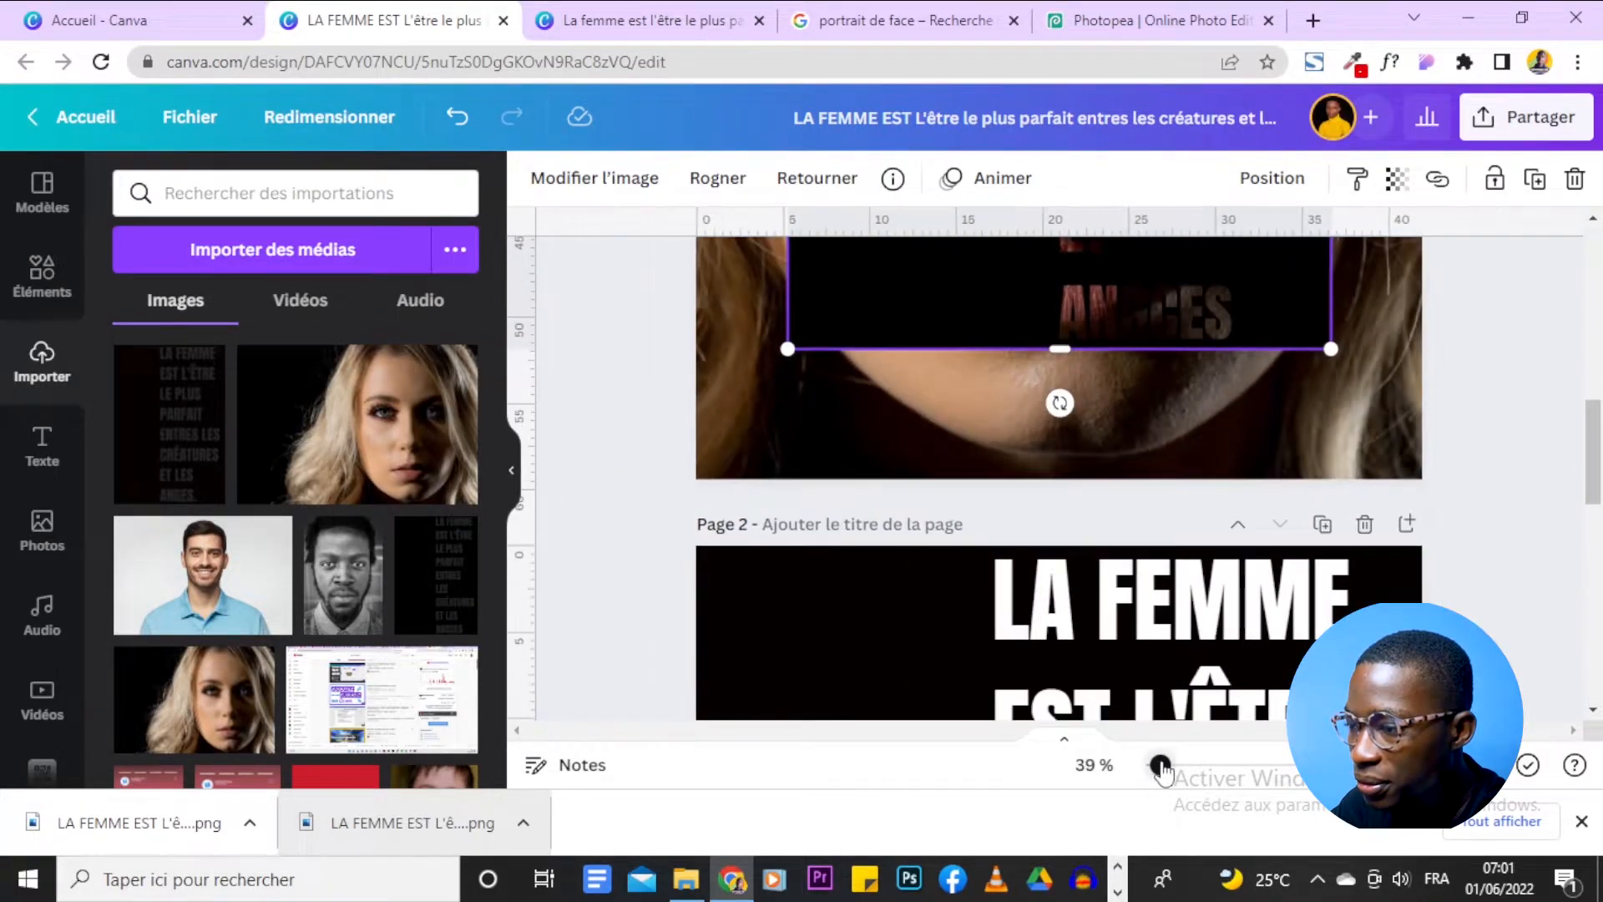
scroll(1425, 462, up, 8)
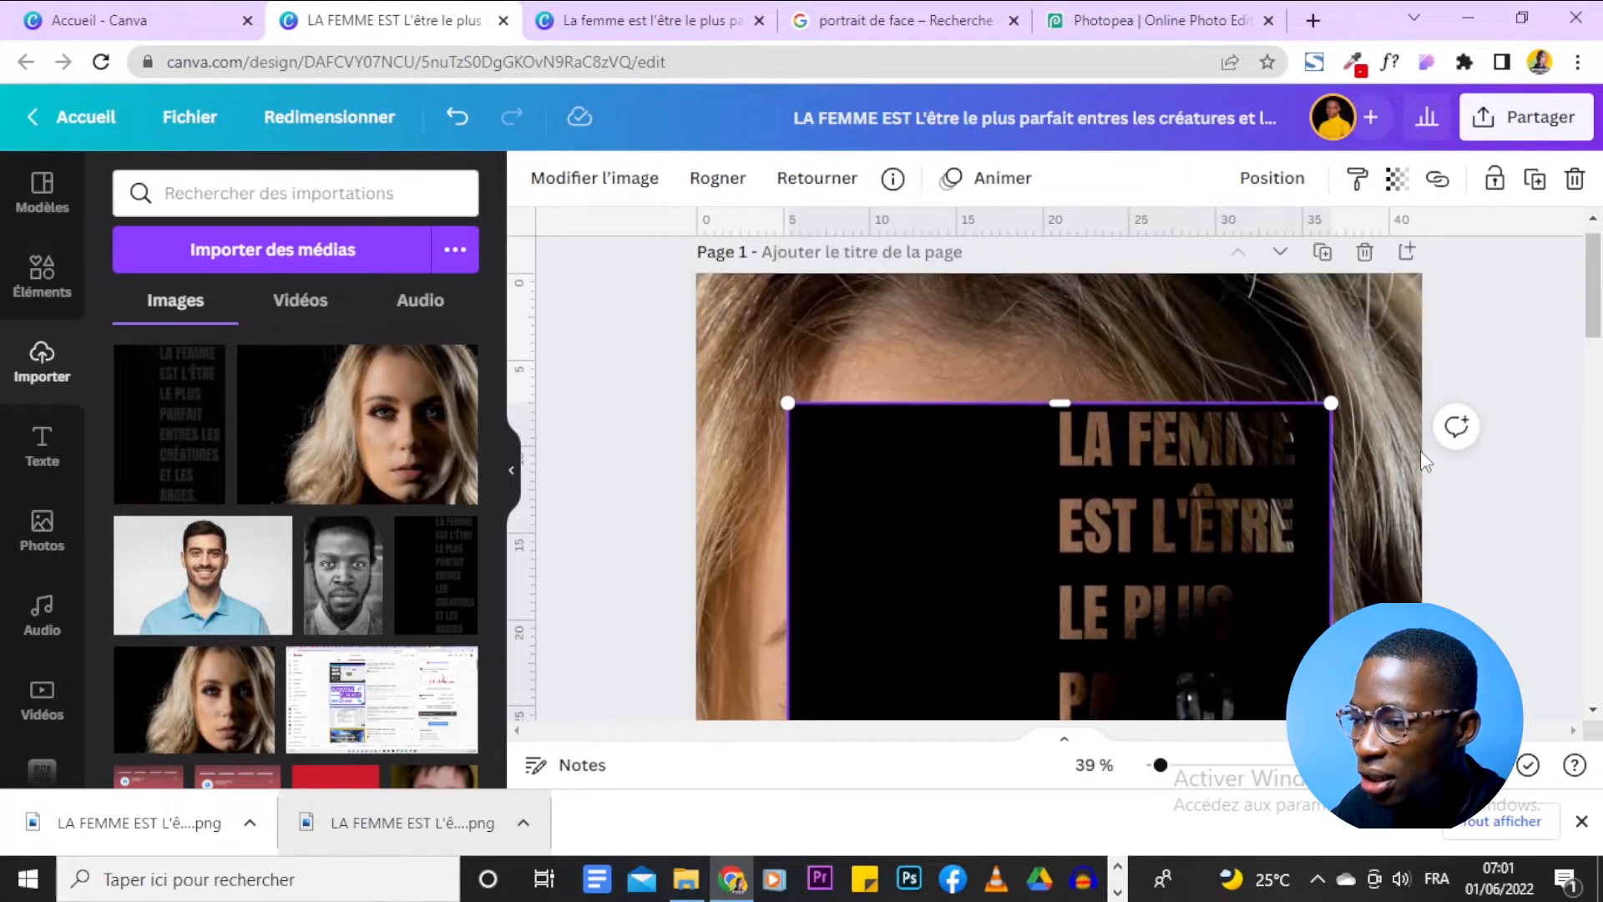
drag(1194, 476, 1276, 373)
Enlarge the text overlay to page 1's full height and crop its left side to uncover half of the face.
scroll(1465, 388, down, 7)
drag(883, 449, 814, 660)
scroll(802, 501, down, 4)
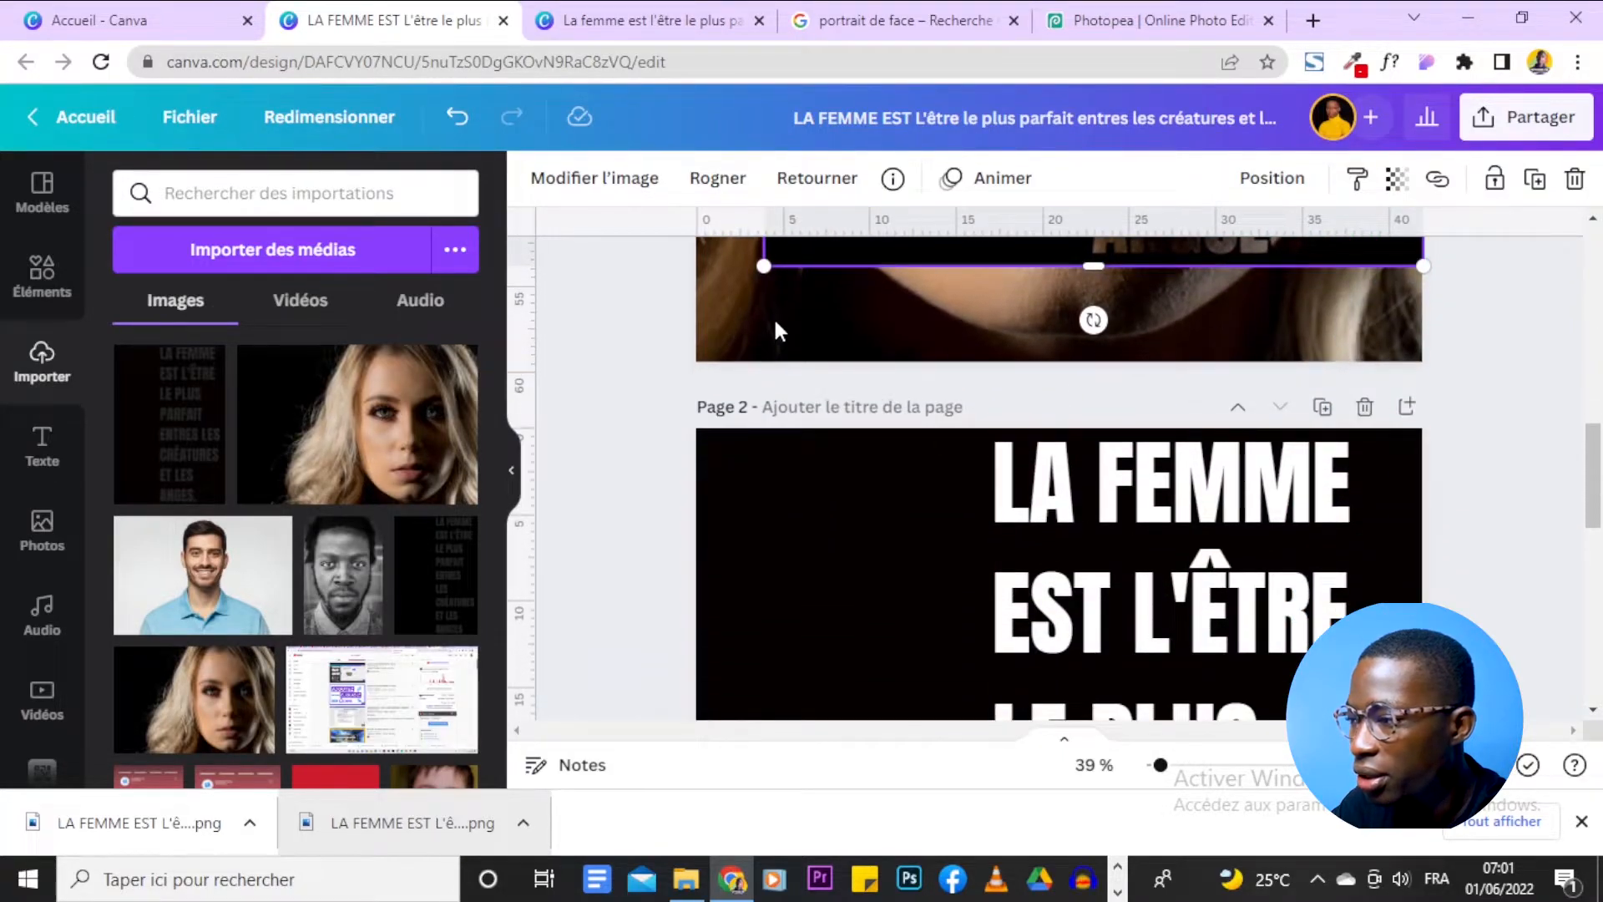
drag(763, 268, 1011, 438)
scroll(749, 404, up, 7)
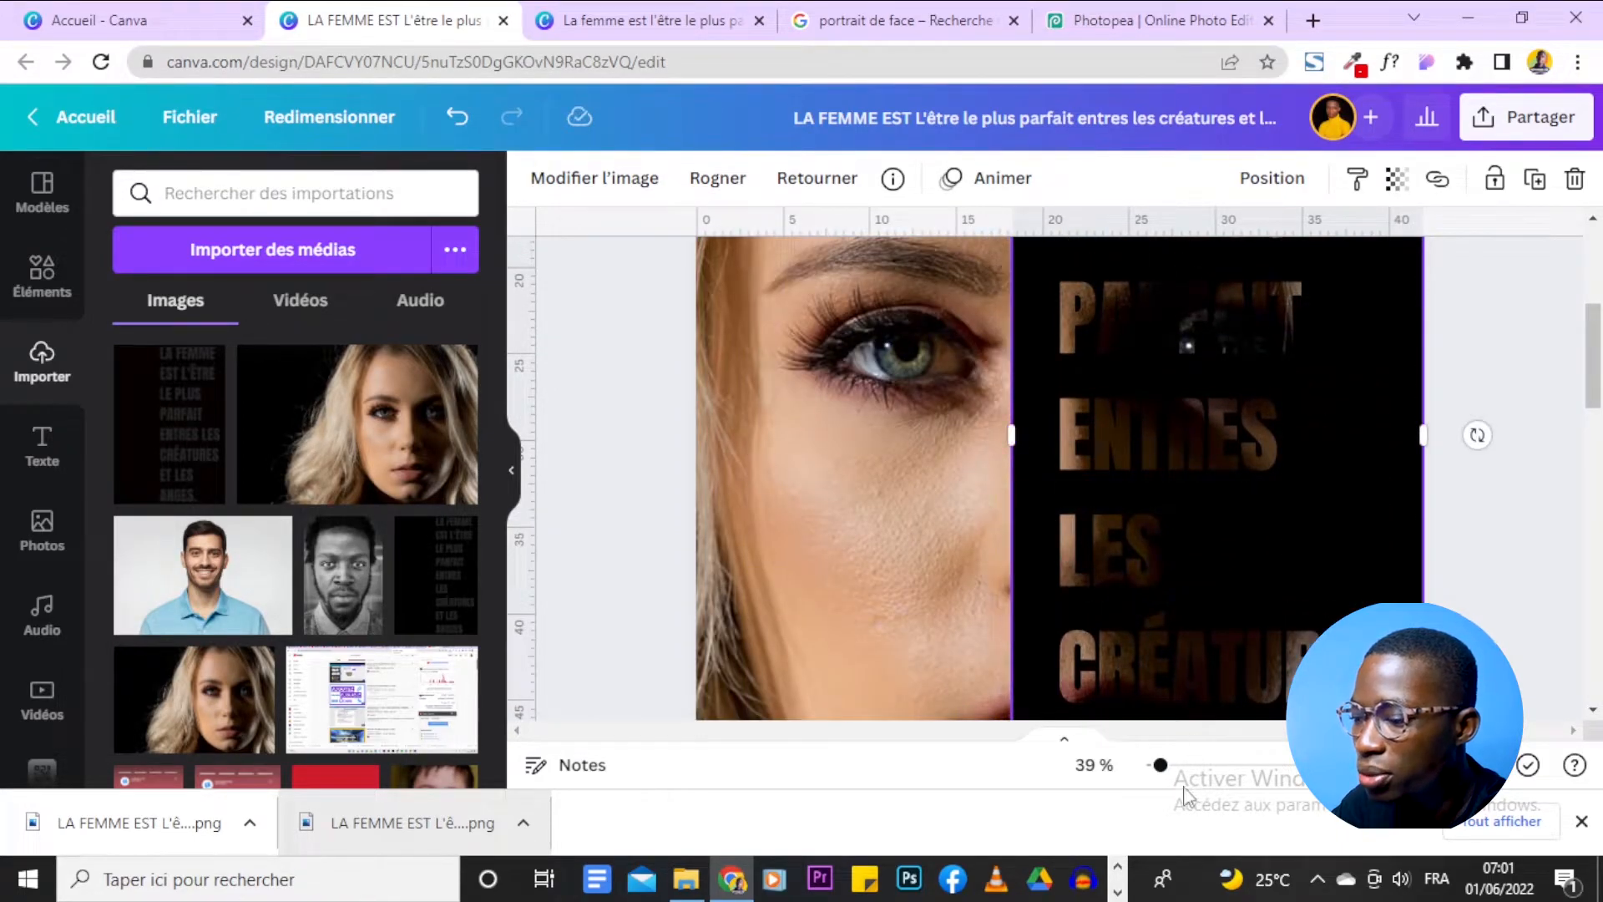
Crop the text overlay's left edge slightly further, close to the letters, and check it along the page.
drag(1161, 773, 1151, 765)
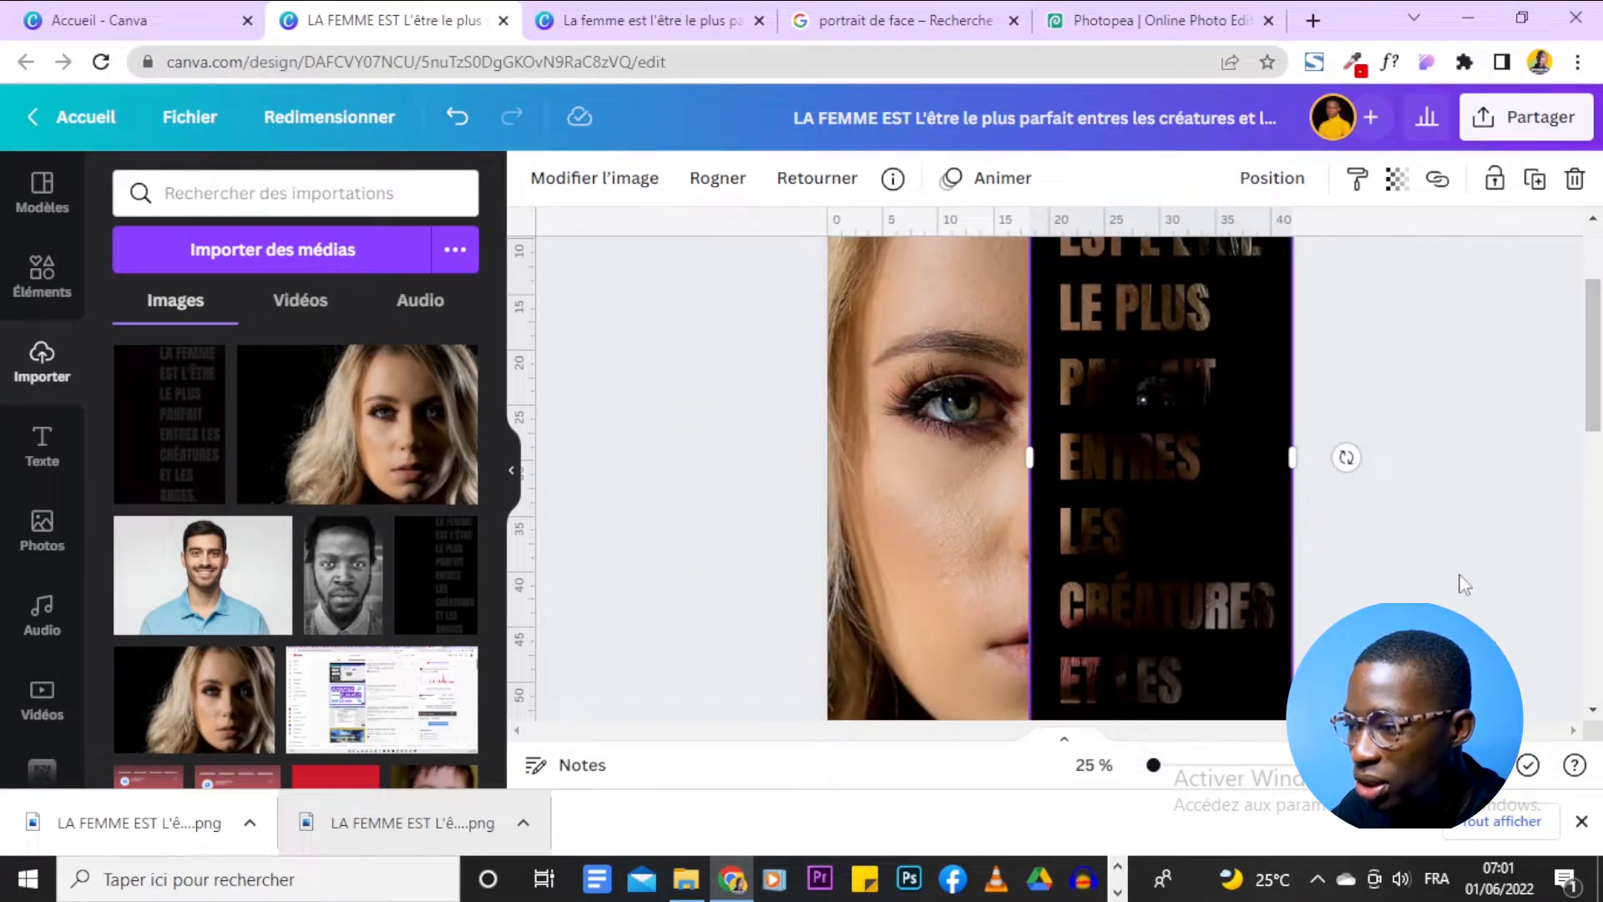
scroll(1462, 568, down, 2)
scroll(1468, 551, up, 5)
scroll(1468, 551, down, 2)
scroll(1468, 551, down, 2)
drag(1030, 397, 1053, 394)
scroll(1442, 426, down, 3)
scroll(1442, 426, up, 3)
scroll(1444, 430, up, 3)
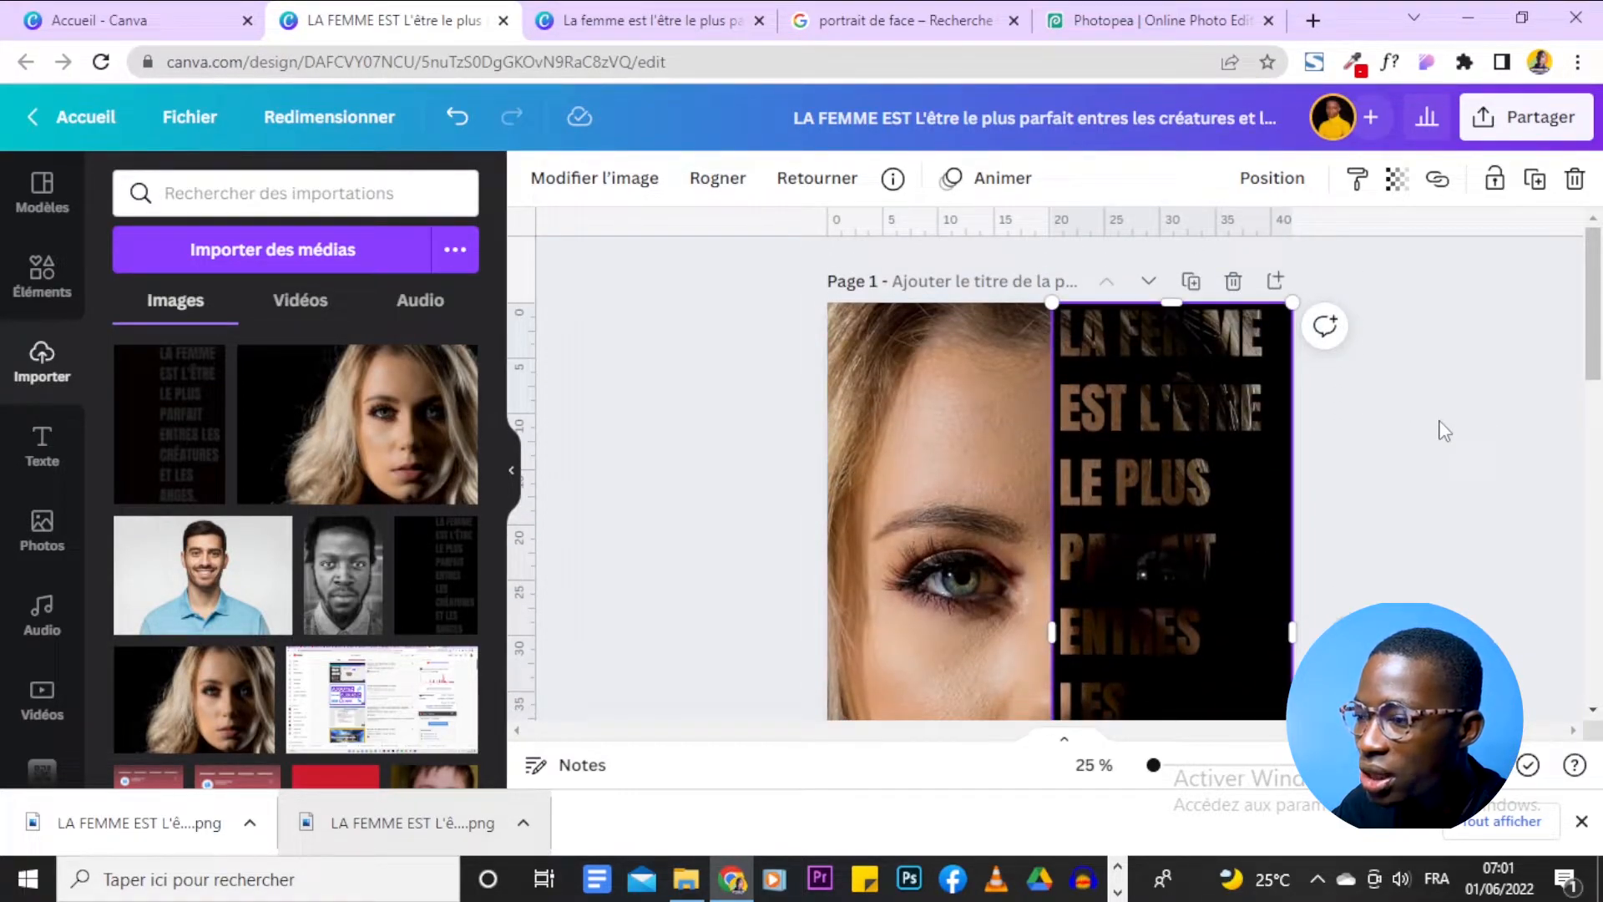
Flip the background portrait on page 1 horizontally behind the text overlay.
click(1444, 432)
drag(1164, 764, 1152, 771)
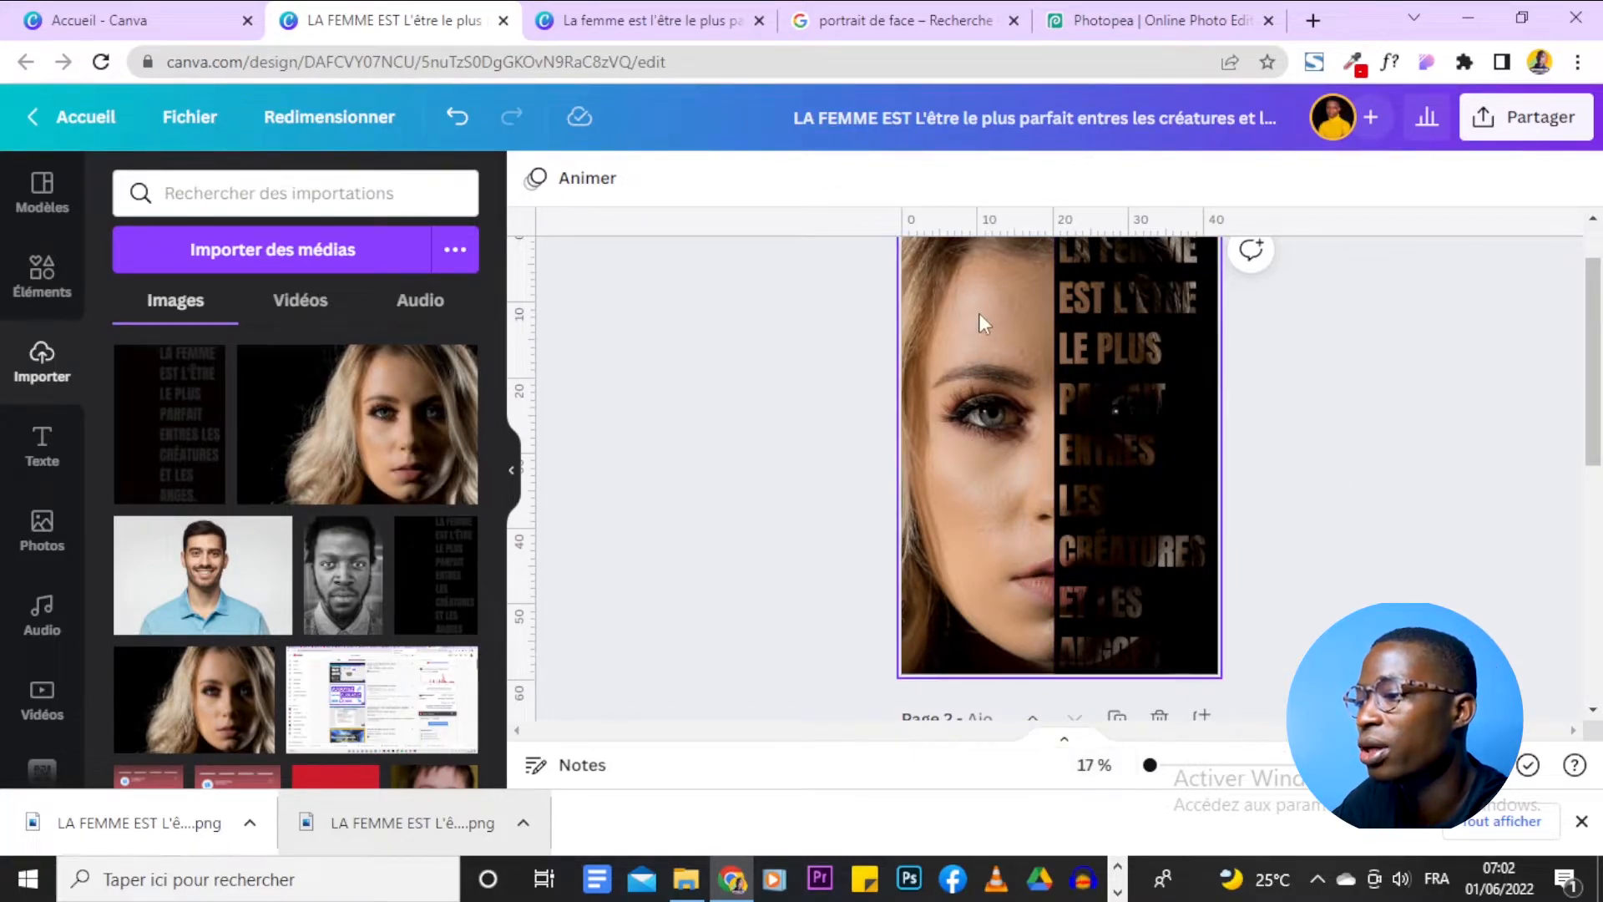
click(990, 443)
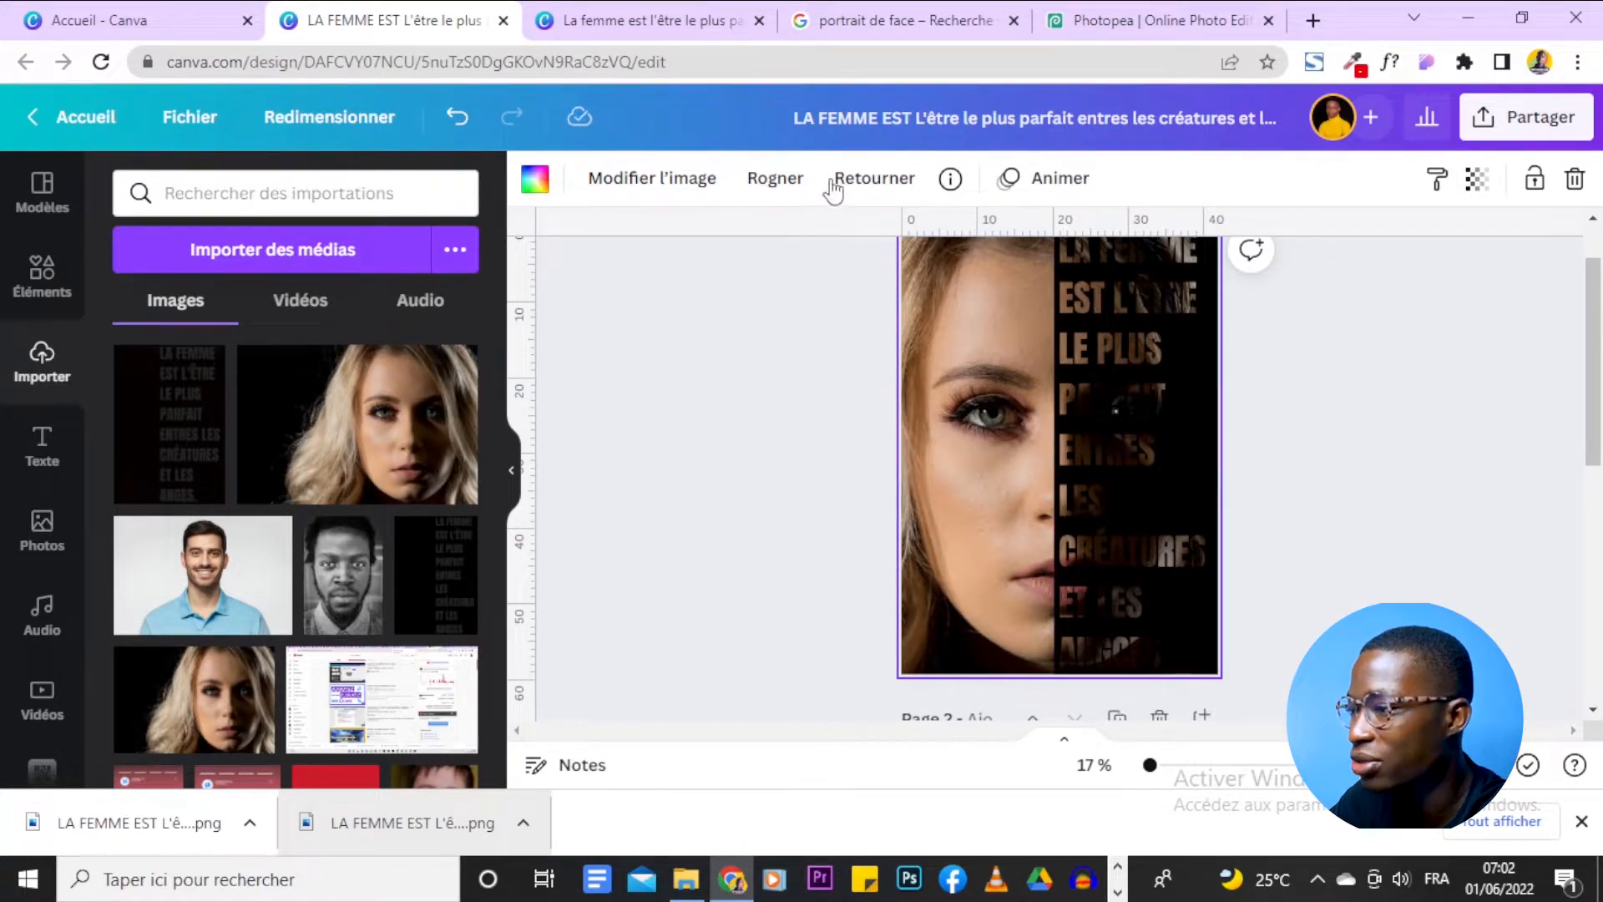
click(876, 178)
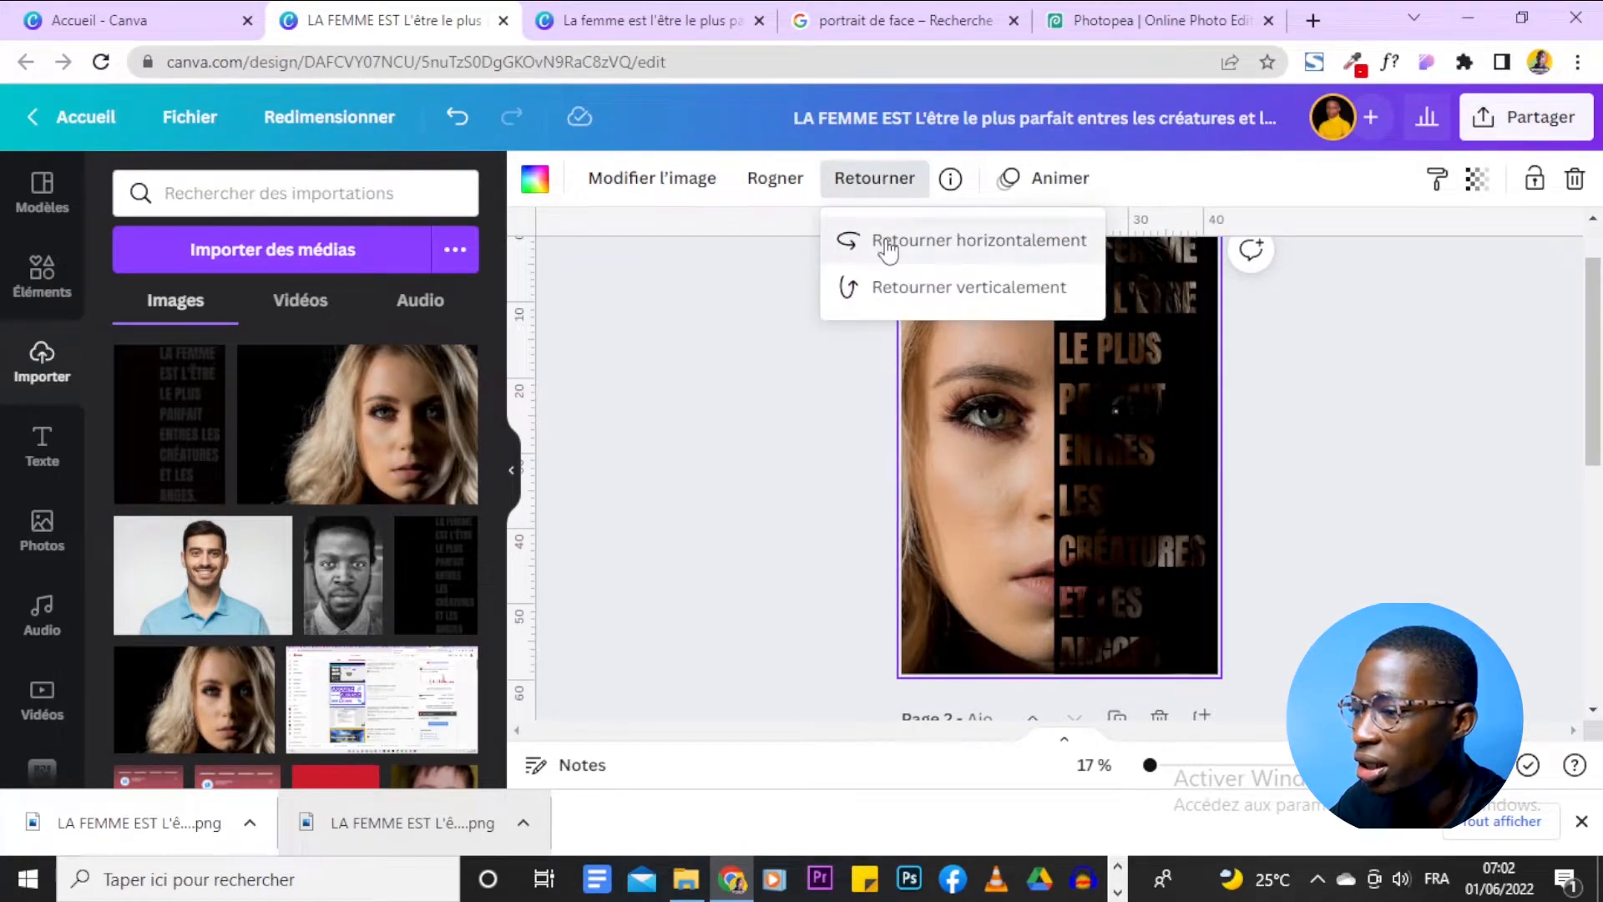
click(889, 250)
click(1403, 449)
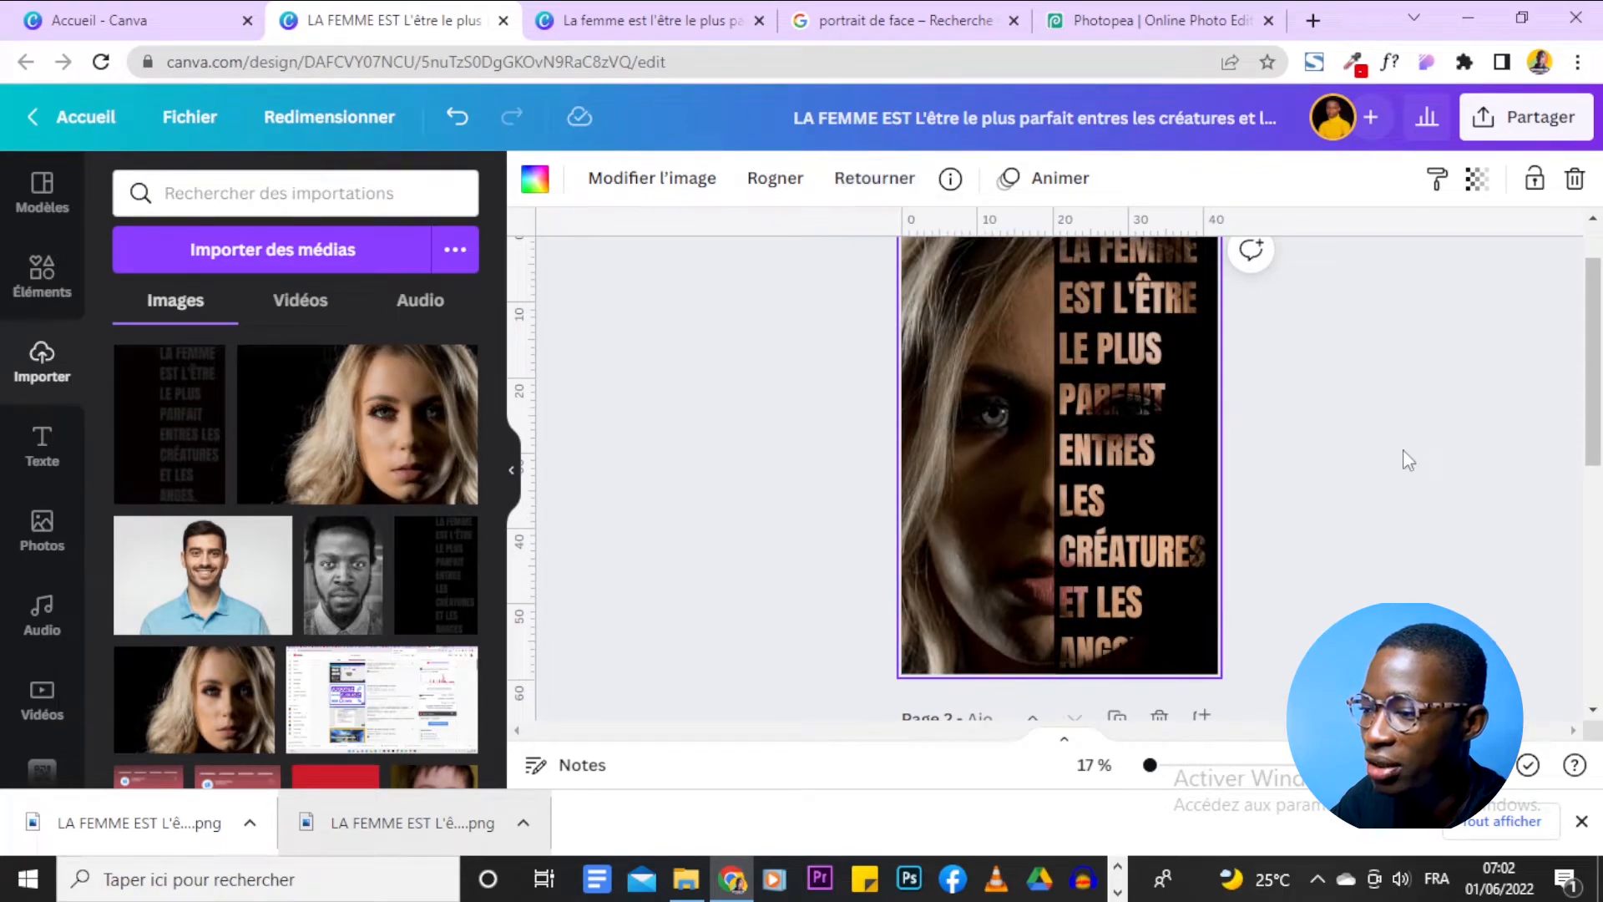
click(1403, 449)
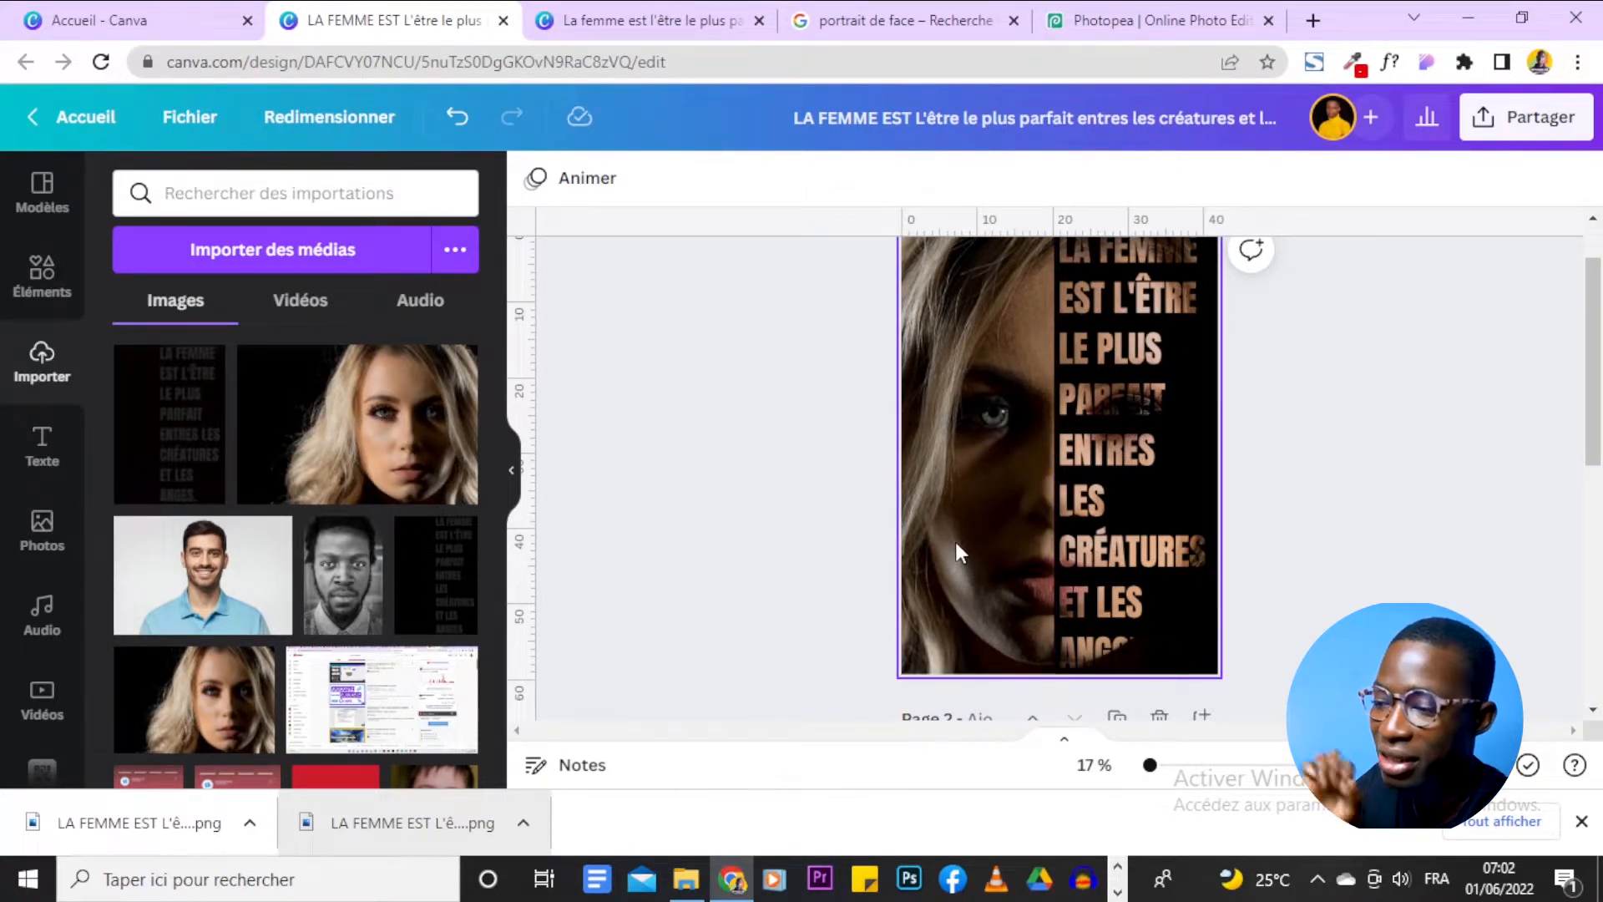
Duplicate page 1 together with its background portrait and text overlay.
drag(1149, 778, 1150, 773)
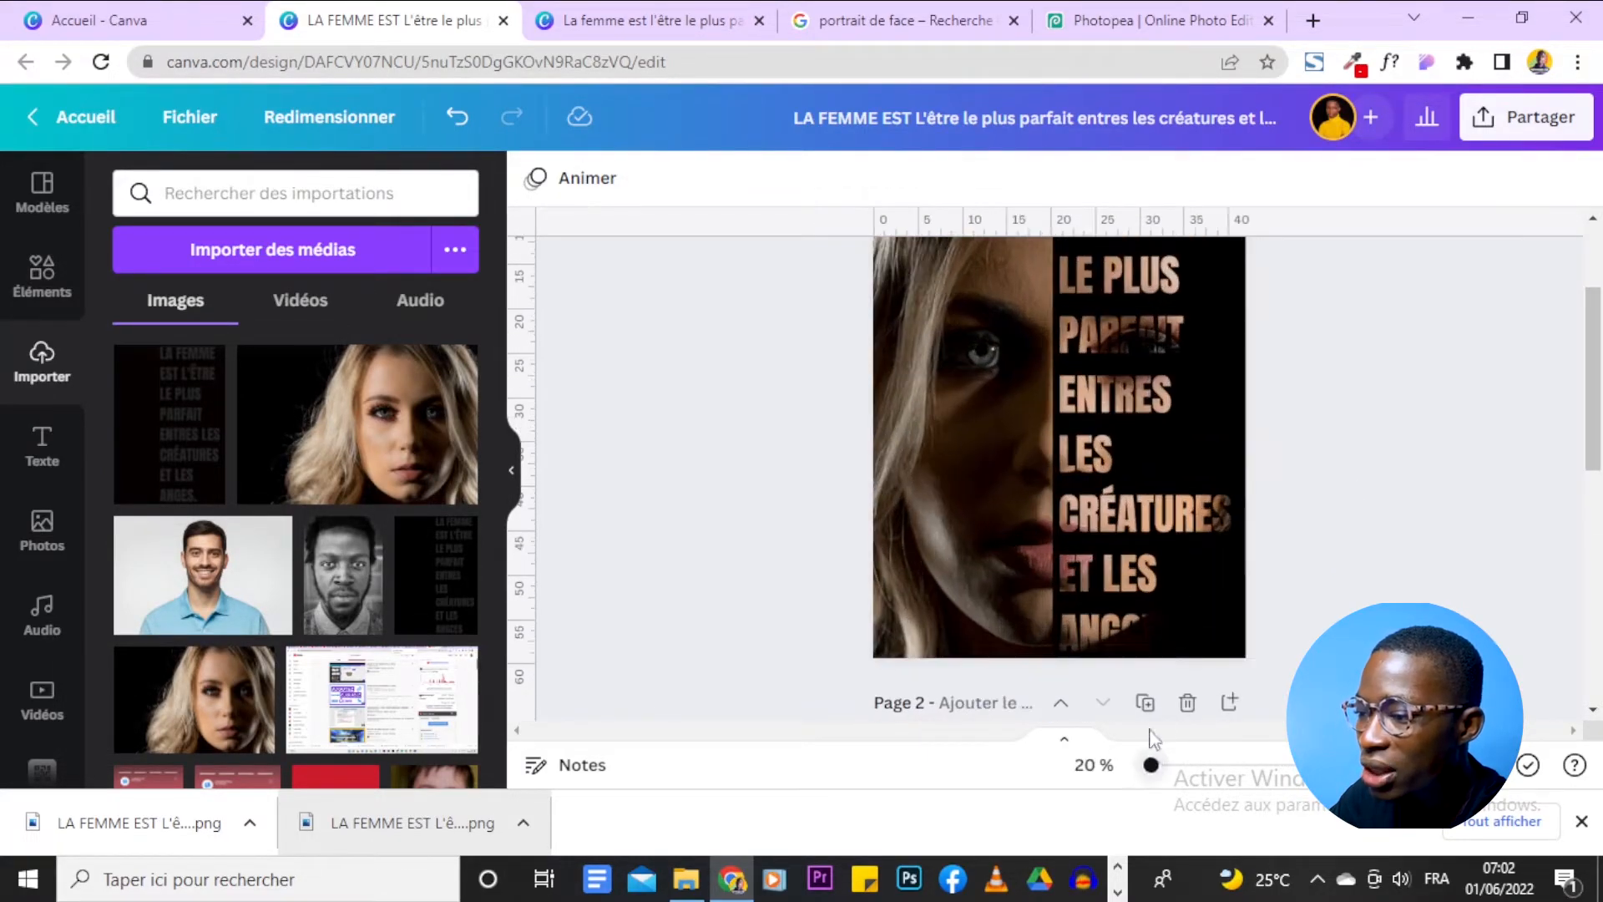
scroll(1325, 383, down, 3)
scroll(1325, 383, up, 3)
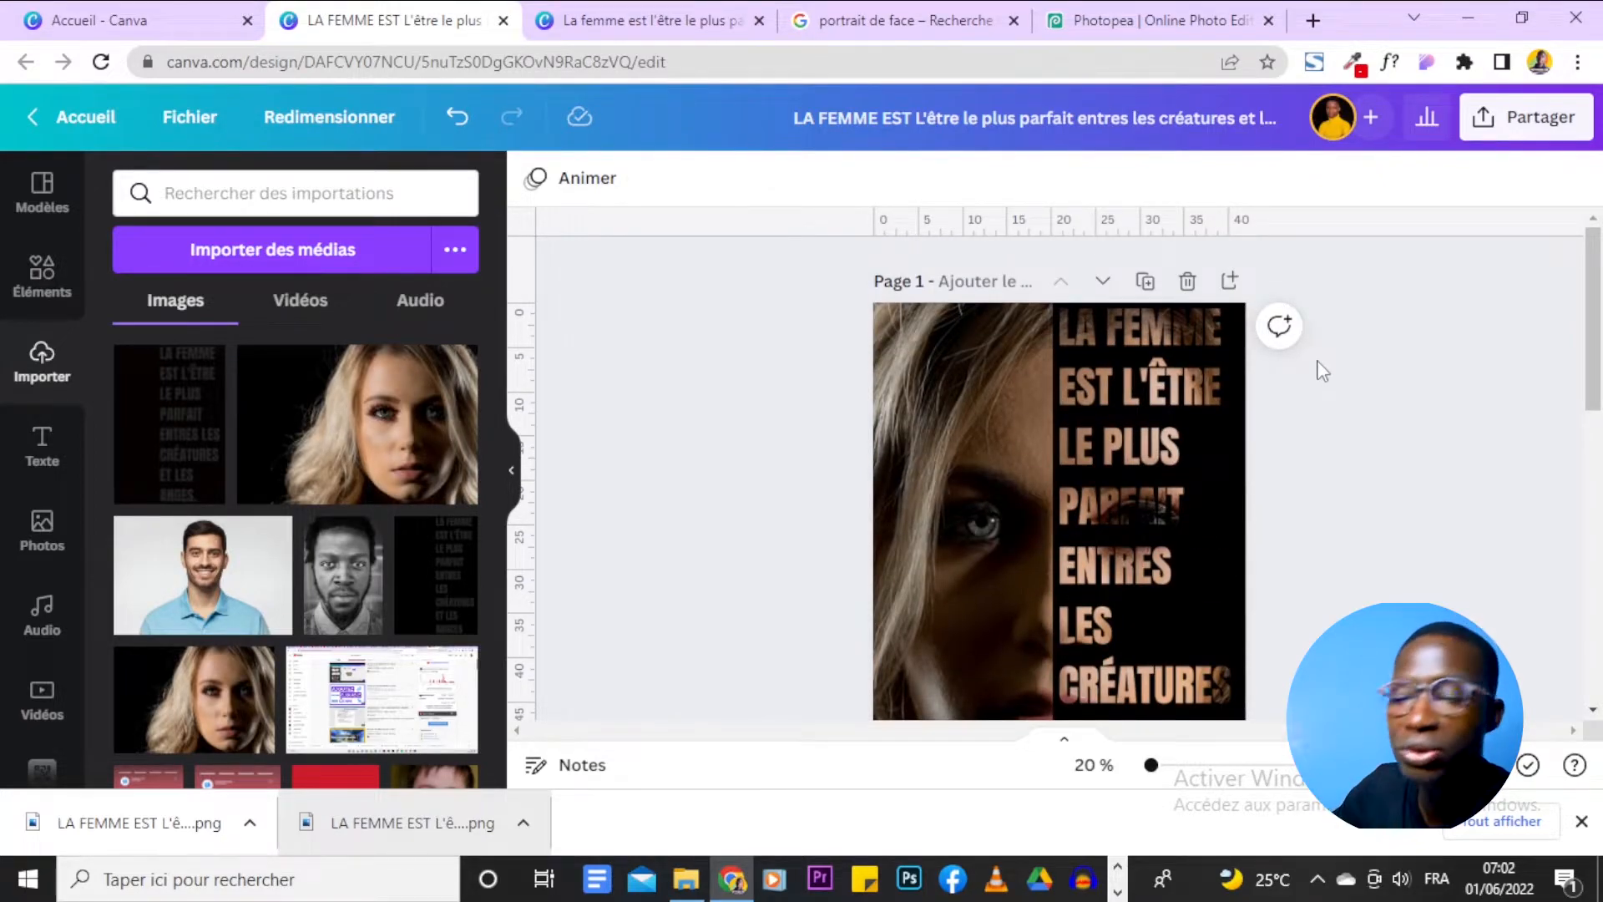
click(1145, 283)
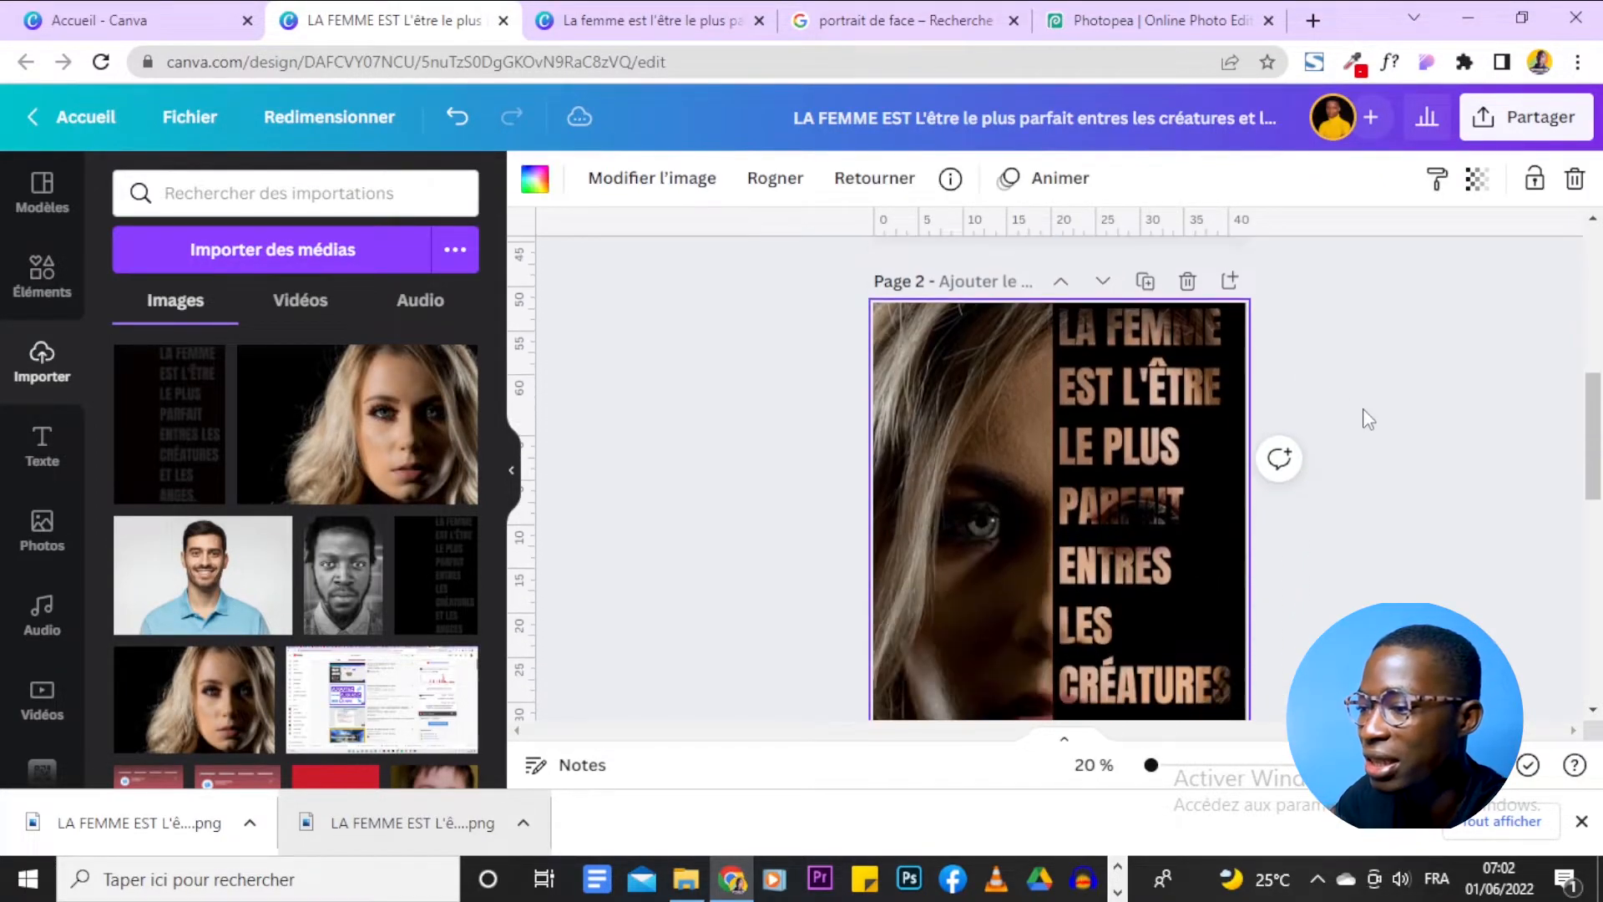
scroll(856, 388, down, 4)
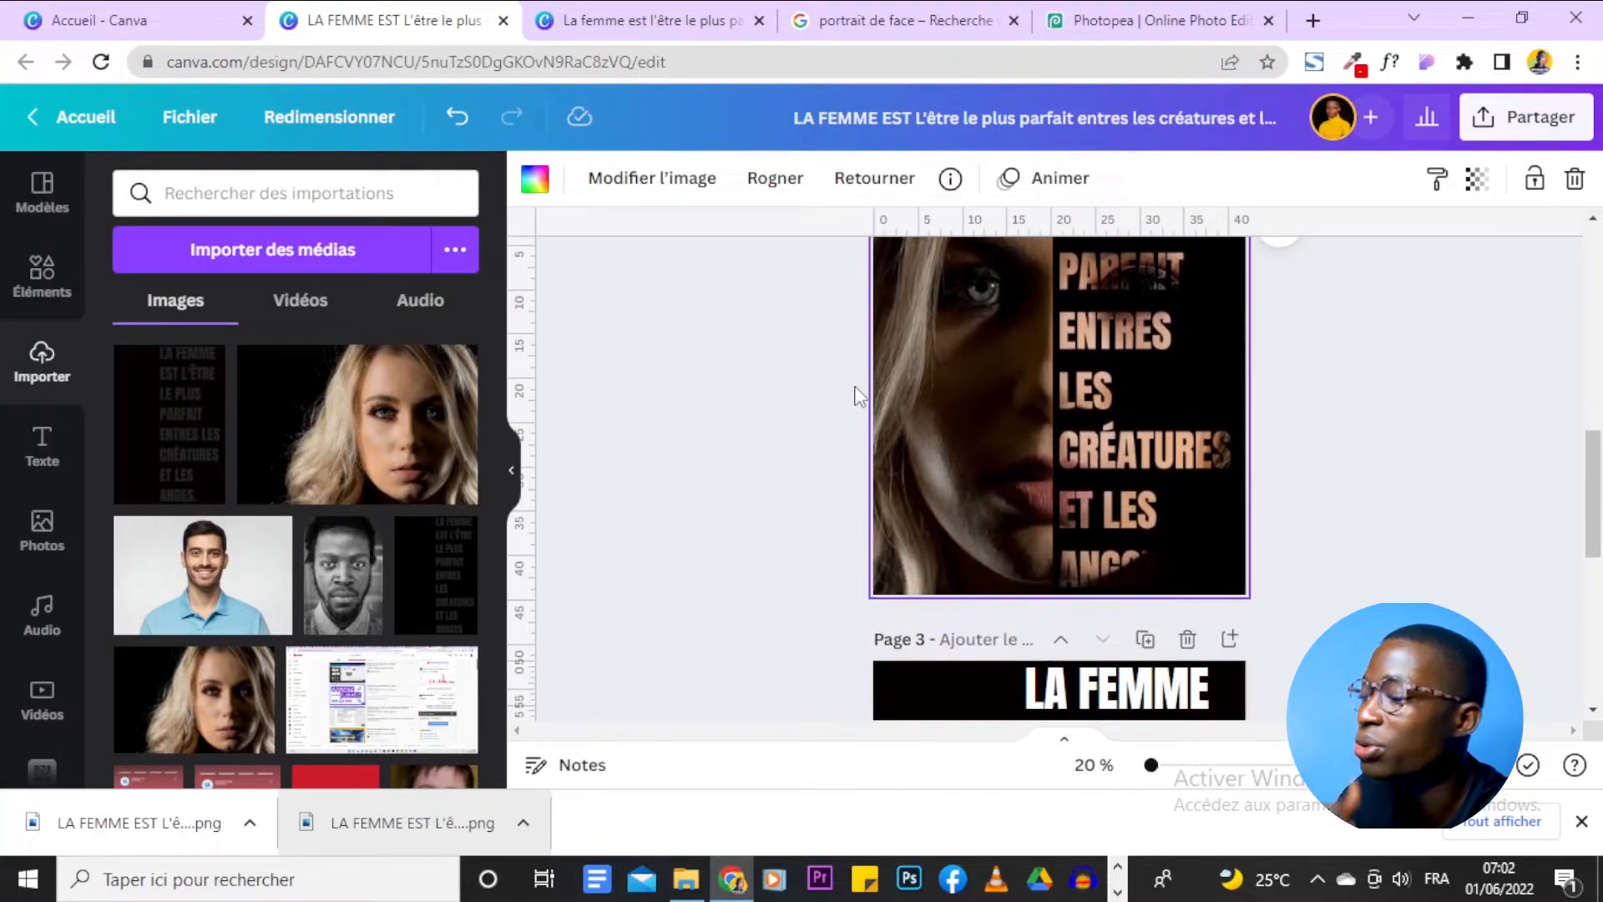
scroll(1270, 465, up, 4)
scroll(1270, 465, down, 1)
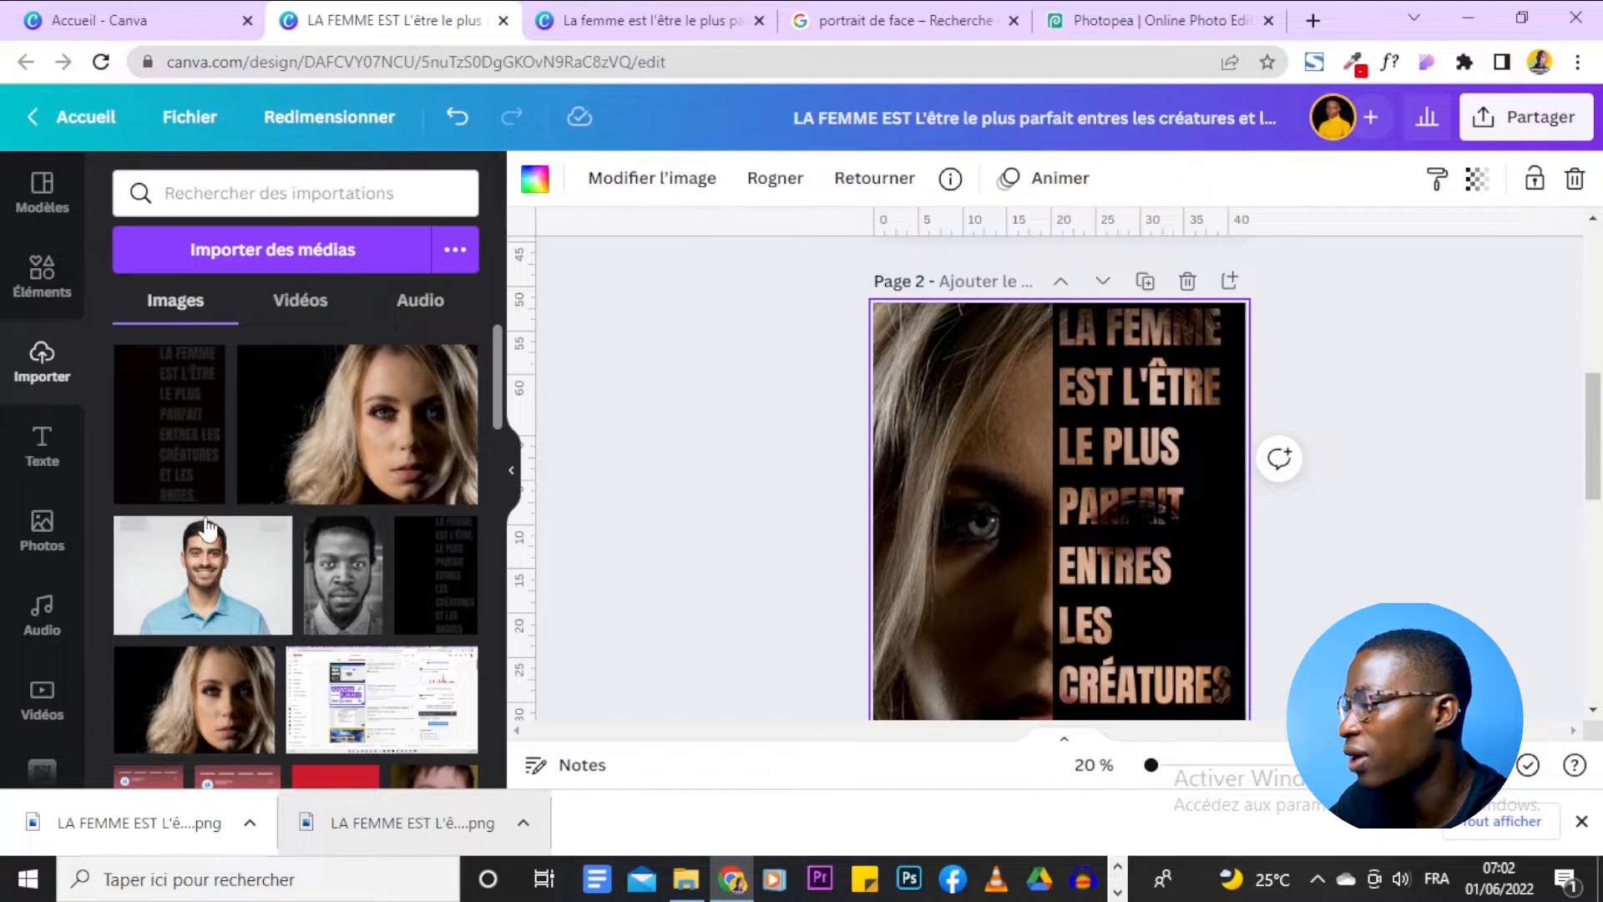
Replace page 2's background with the uploaded black-and-white portrait of the bearded man.
scroll(278, 472, down, 3)
scroll(278, 472, up, 3)
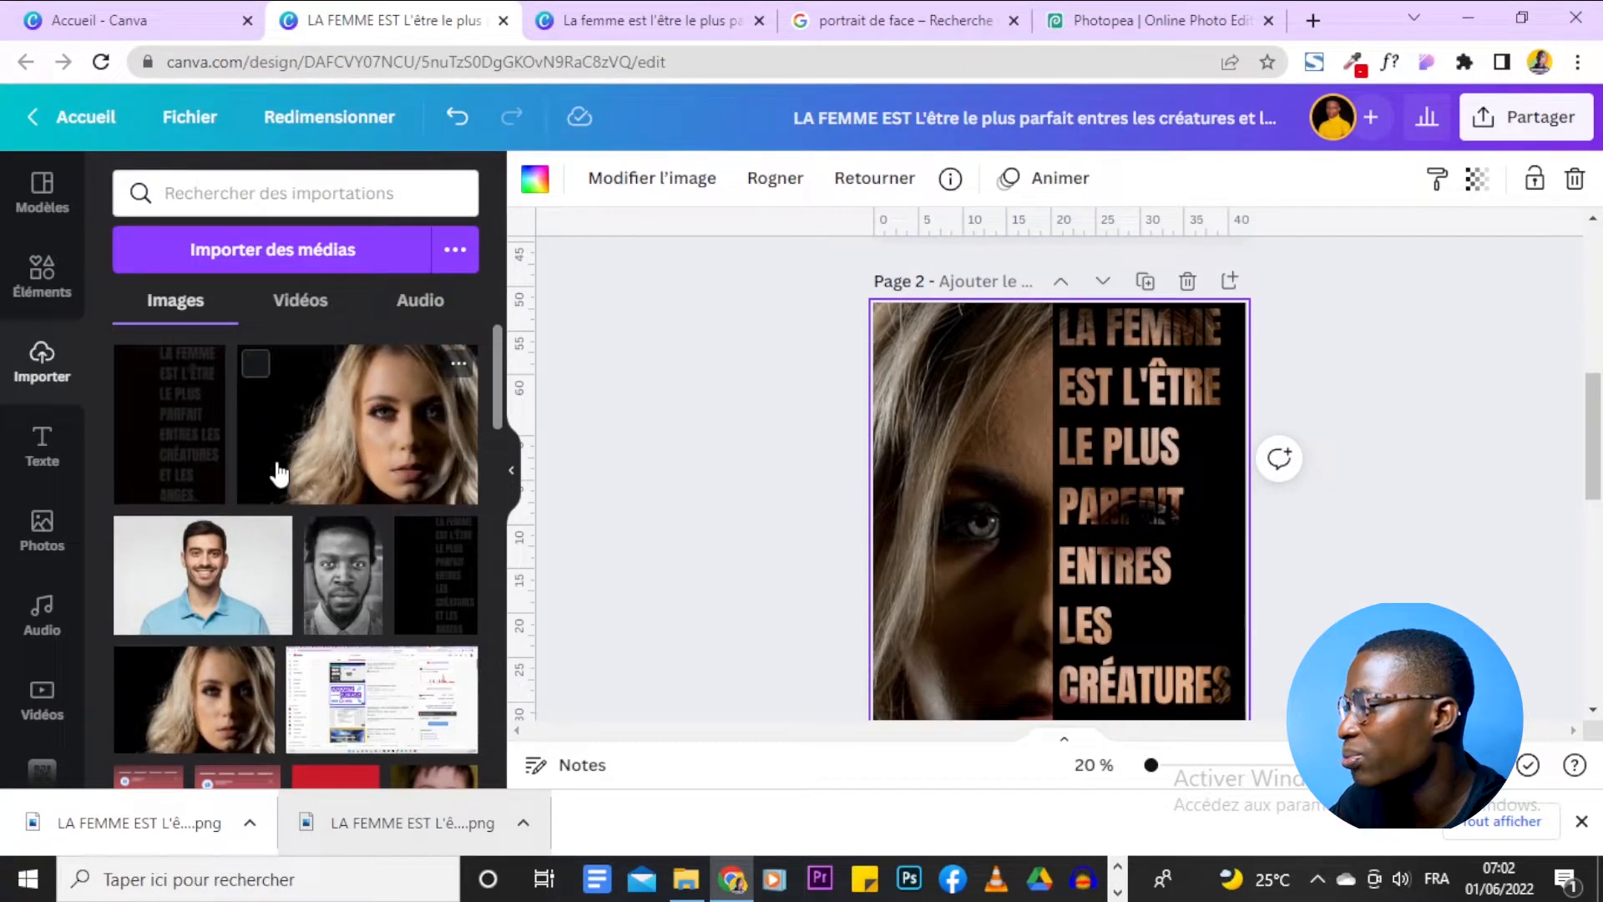
scroll(278, 473, down, 1)
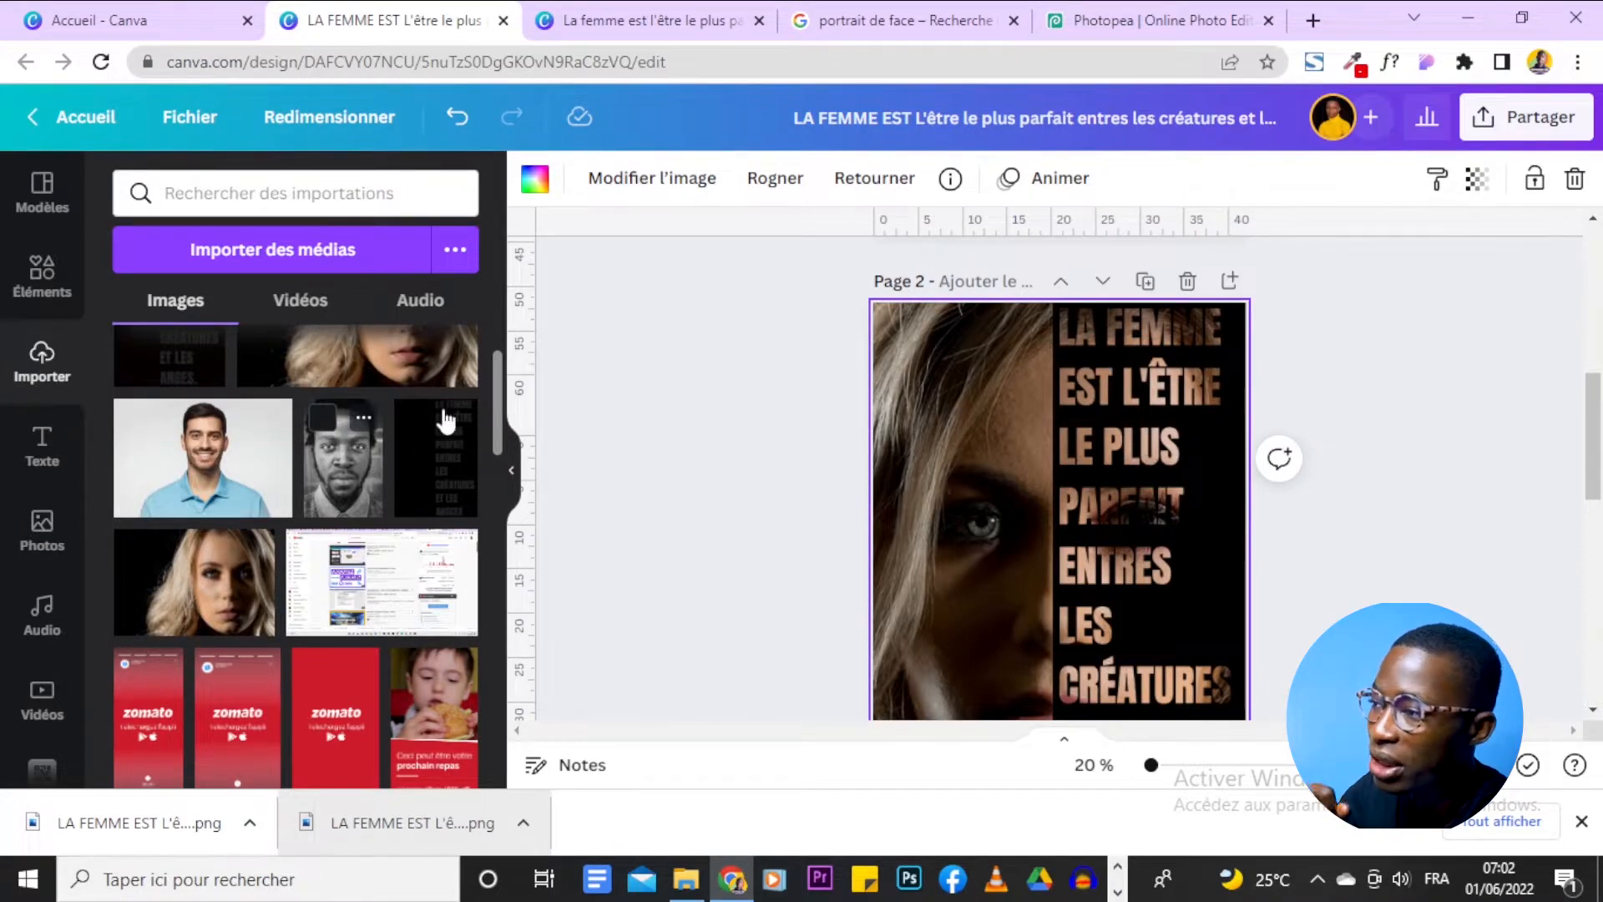
click(894, 20)
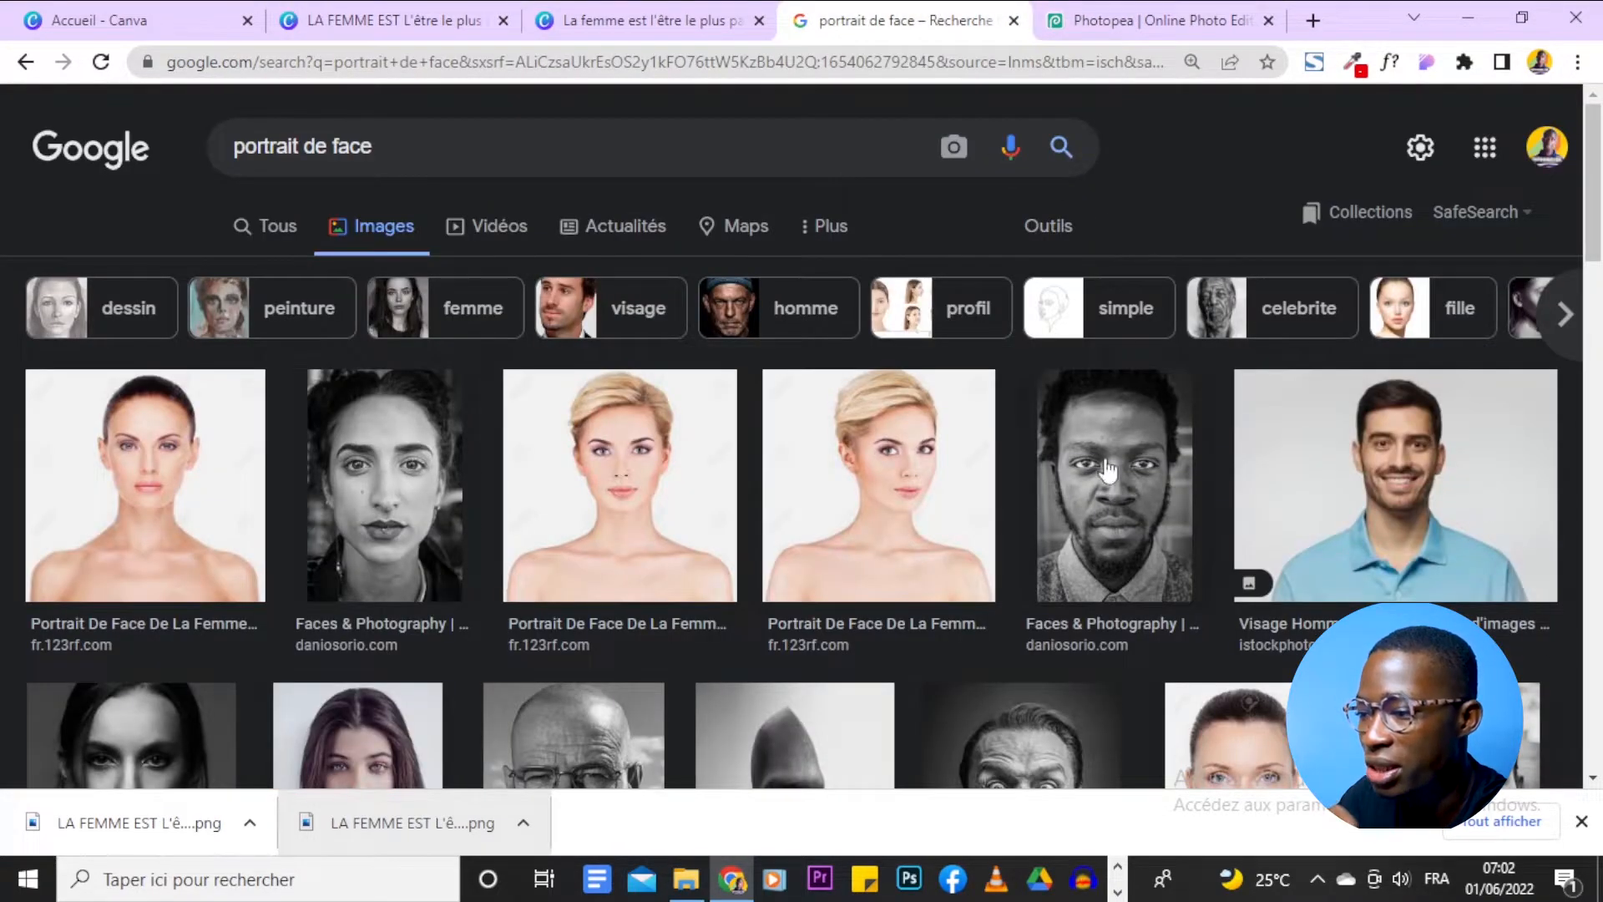
click(393, 20)
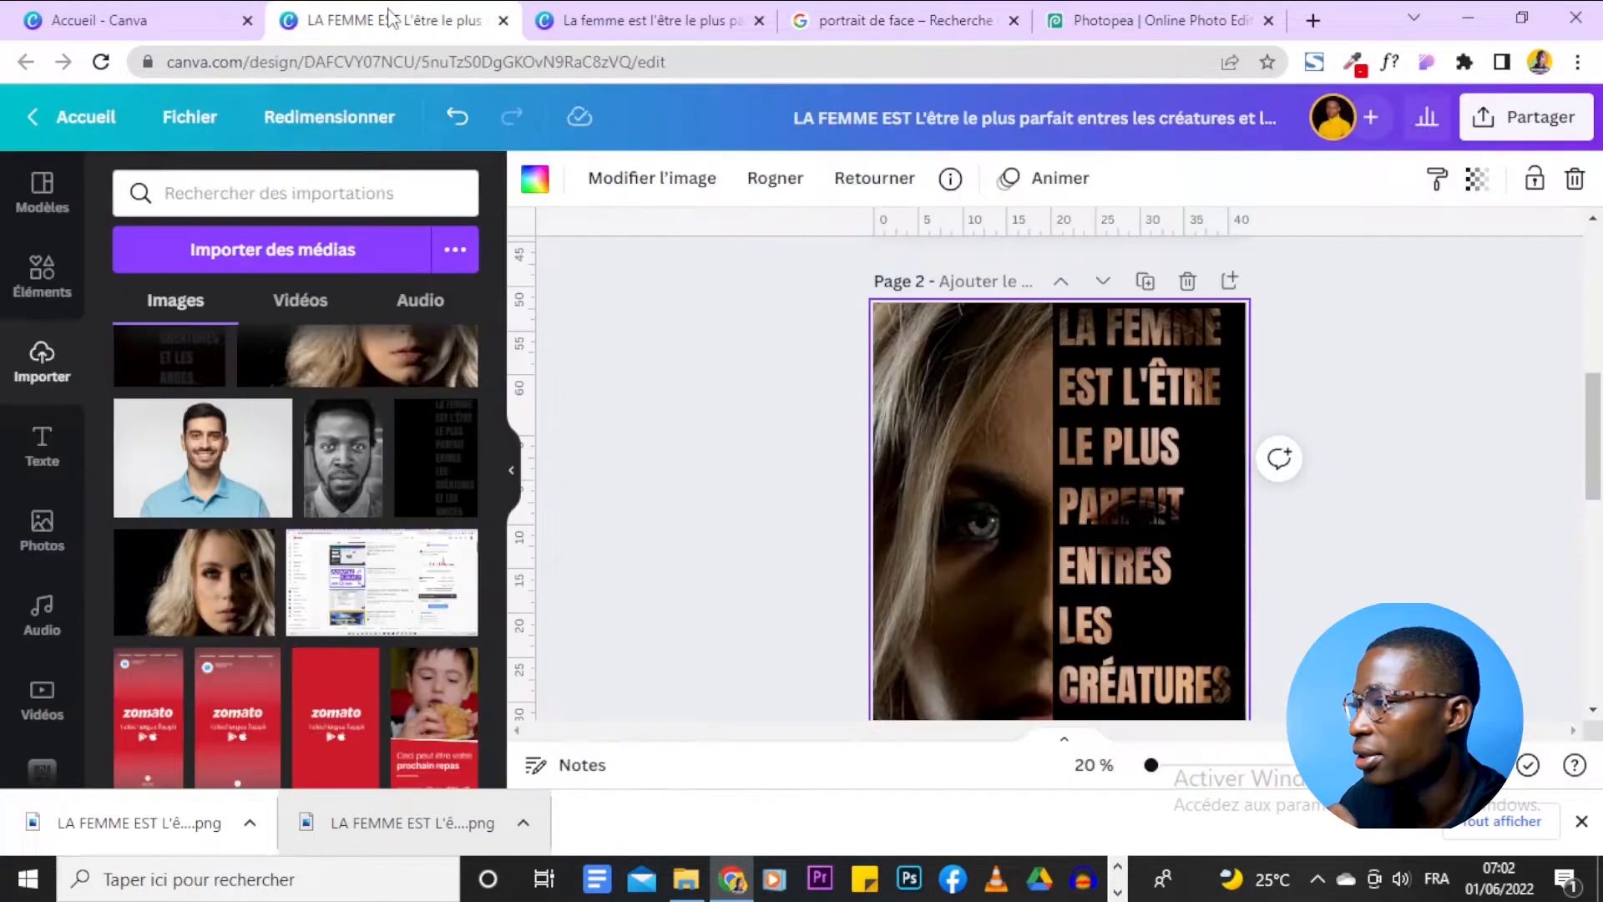
click(345, 471)
scroll(1189, 445, down, 4)
scroll(1010, 428, up, 4)
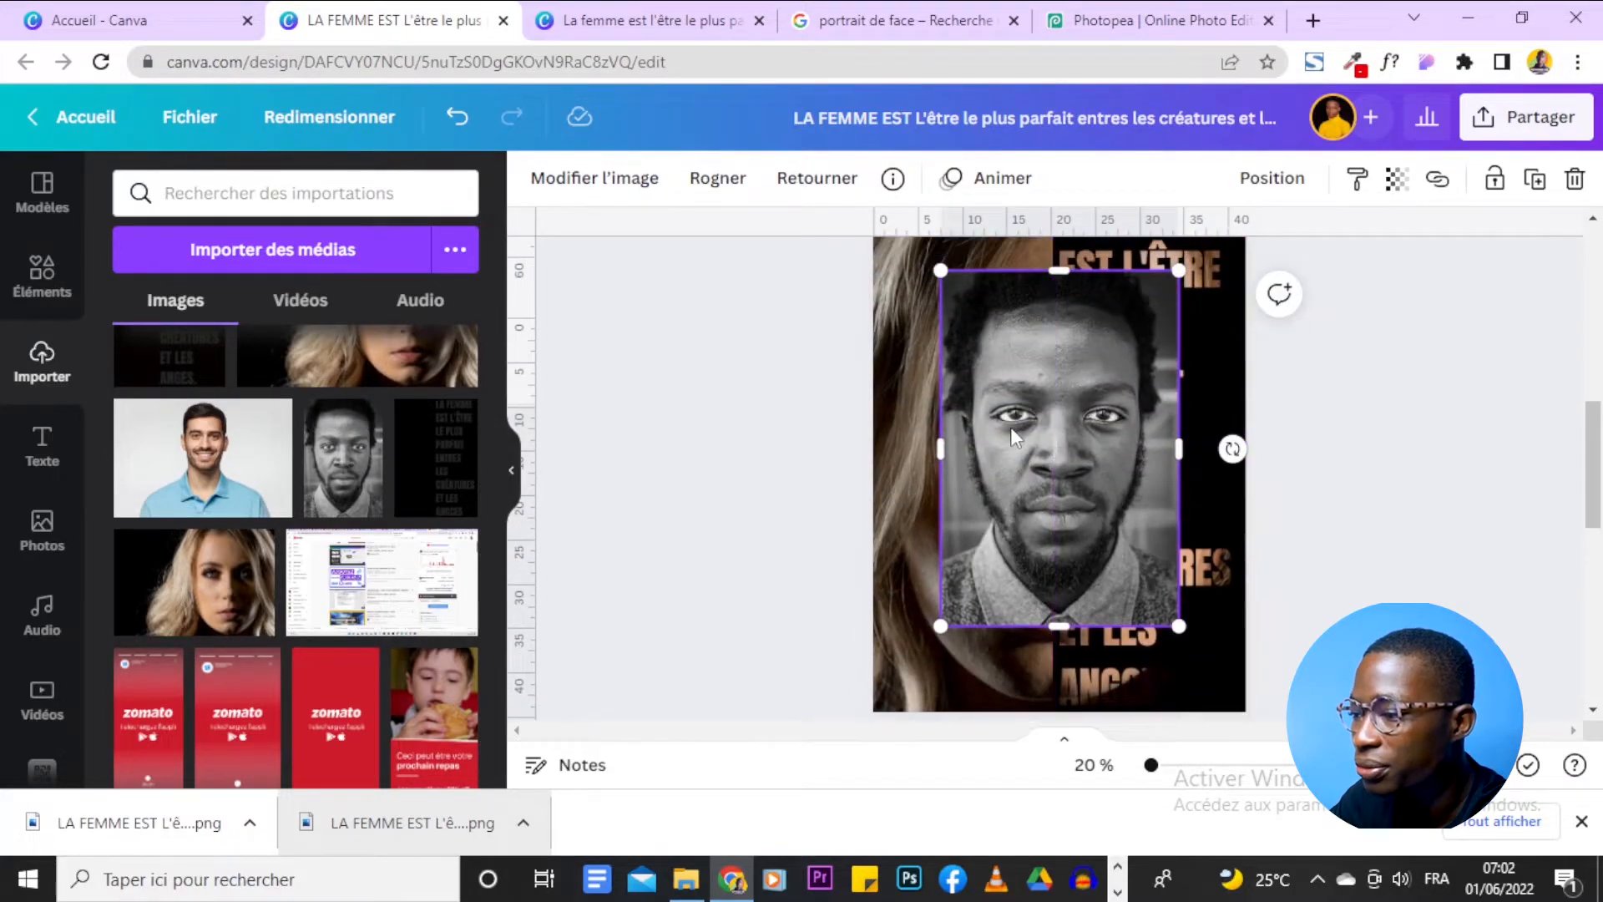
right_click(1011, 432)
click(1220, 675)
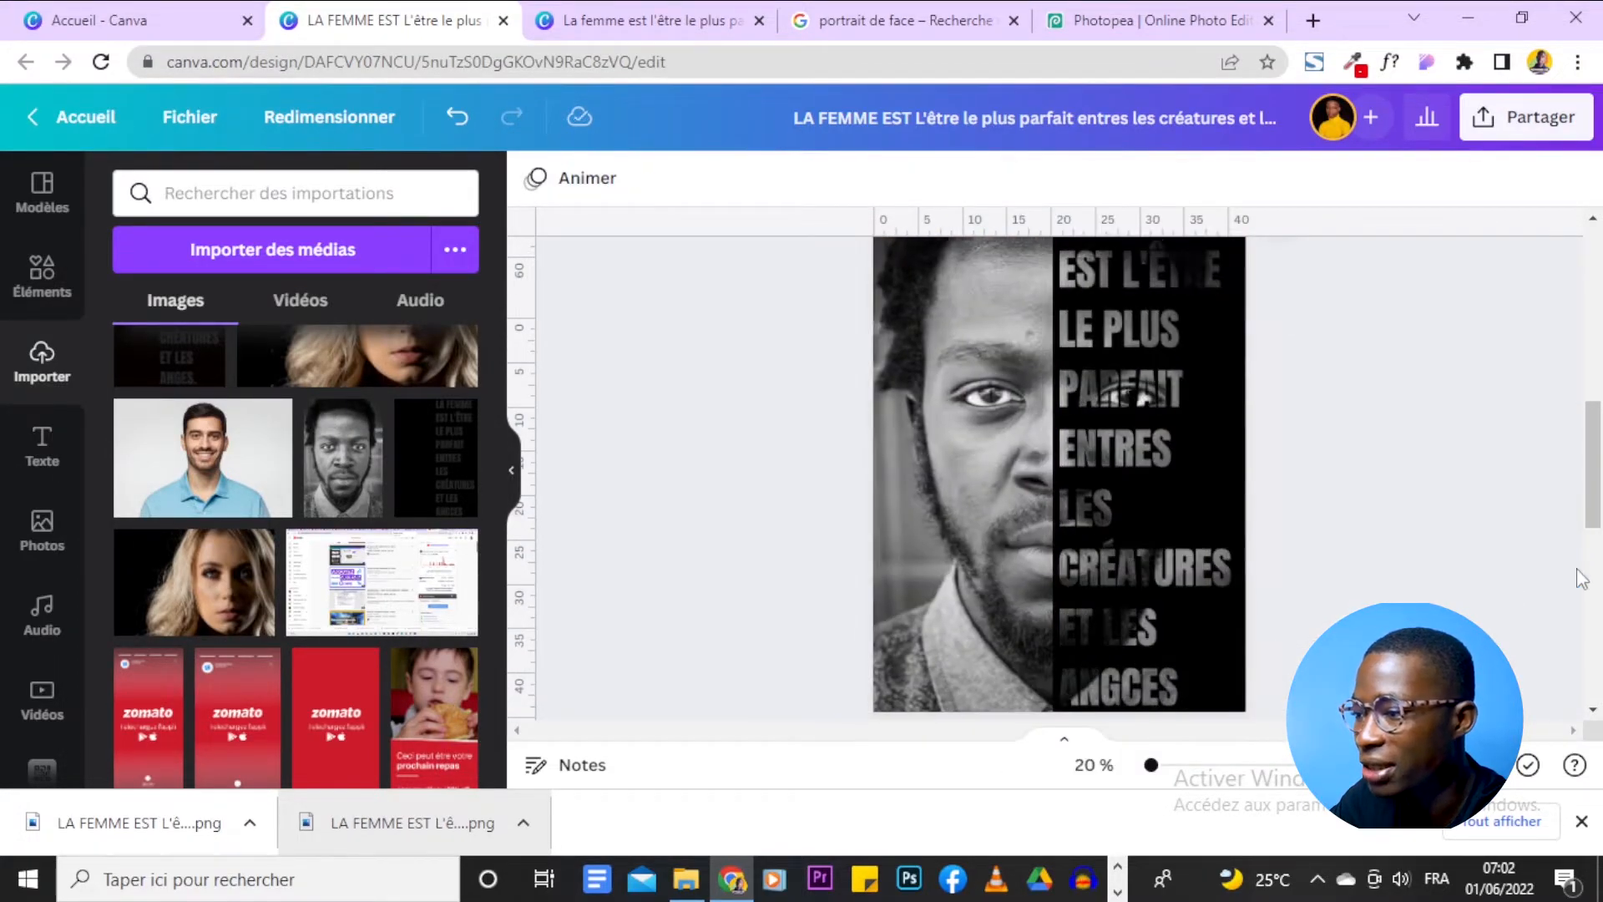
Enlarge the man's portrait within page 2's background crop and shift it right to center the face on the page.
scroll(1580, 579, up, 3)
scroll(1581, 579, down, 5)
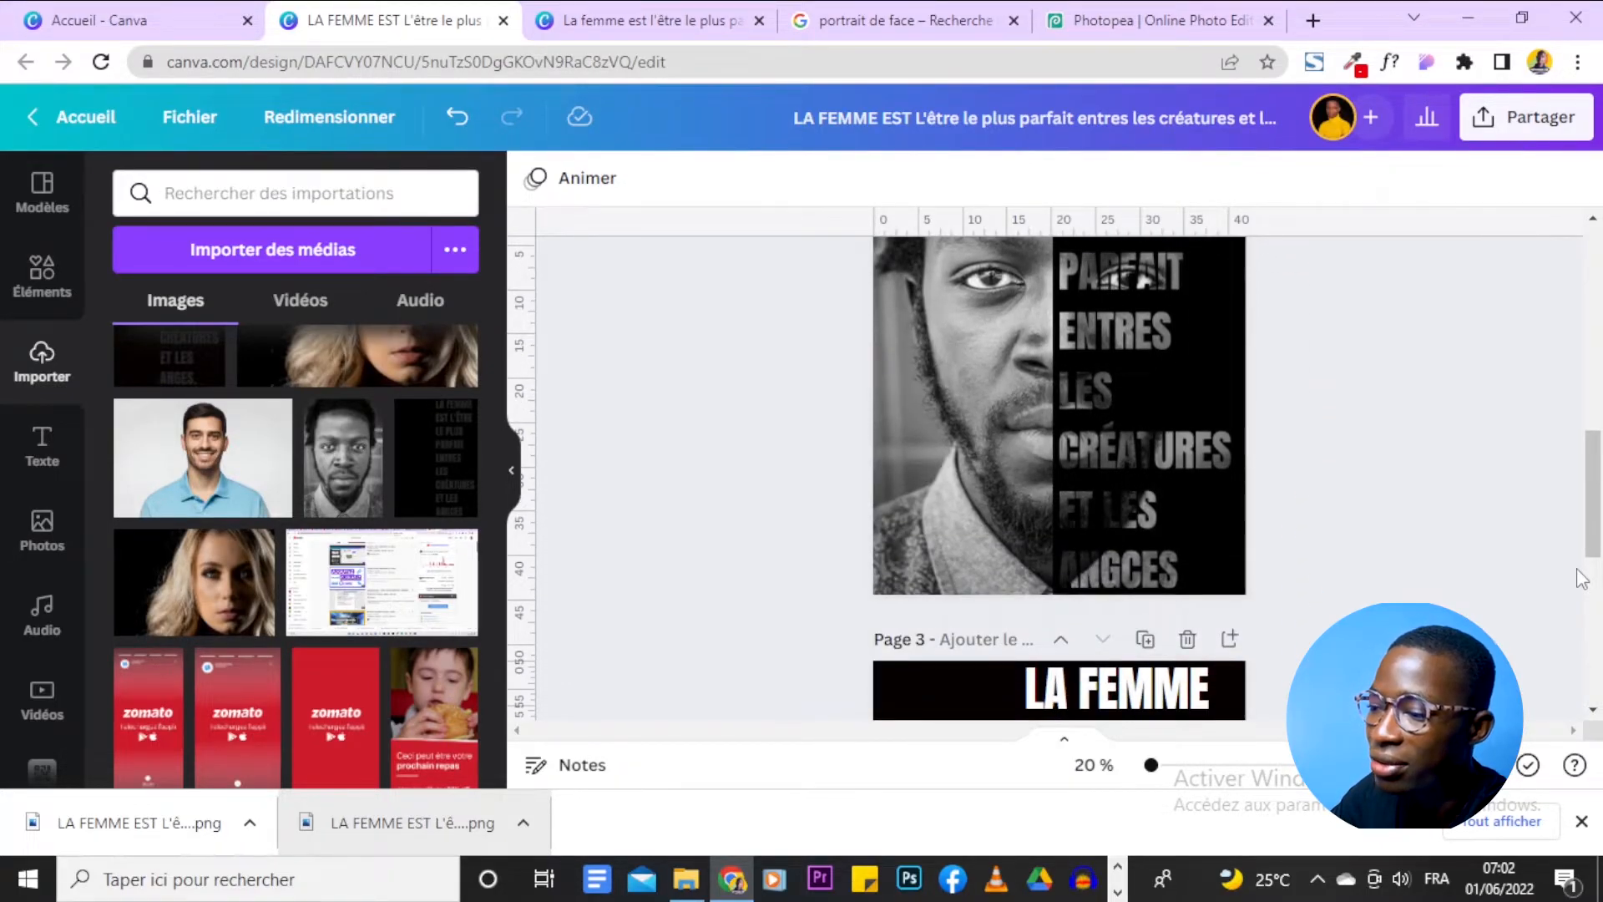
scroll(1581, 578, up, 2)
scroll(1570, 582, down, 2)
scroll(1570, 582, down, 2)
double_click(912, 363)
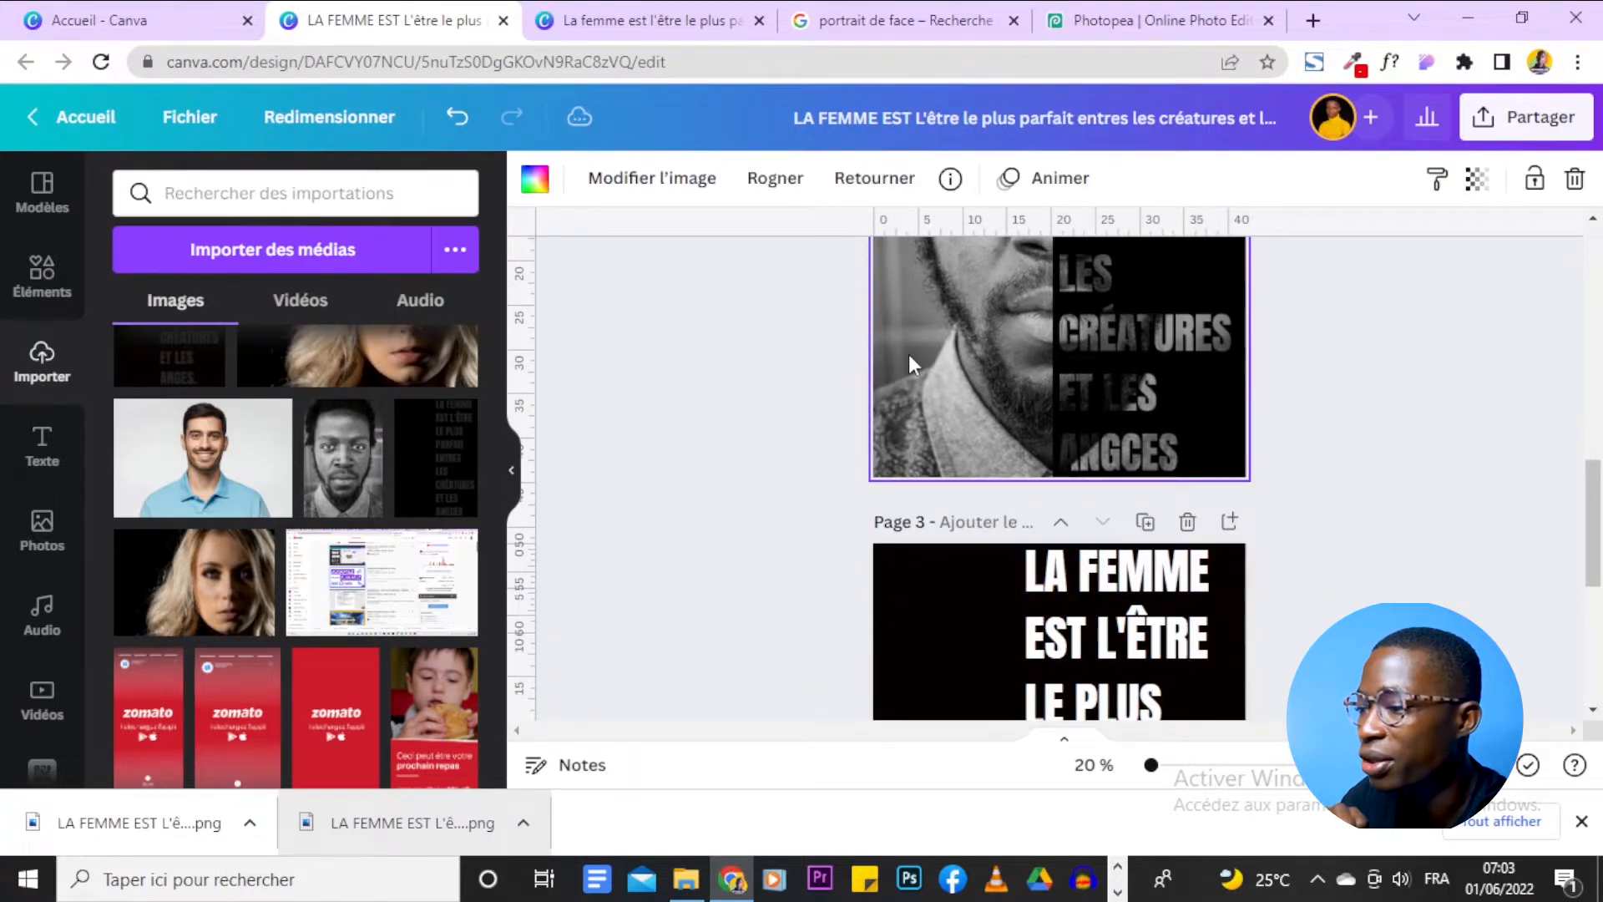
drag(868, 492, 792, 615)
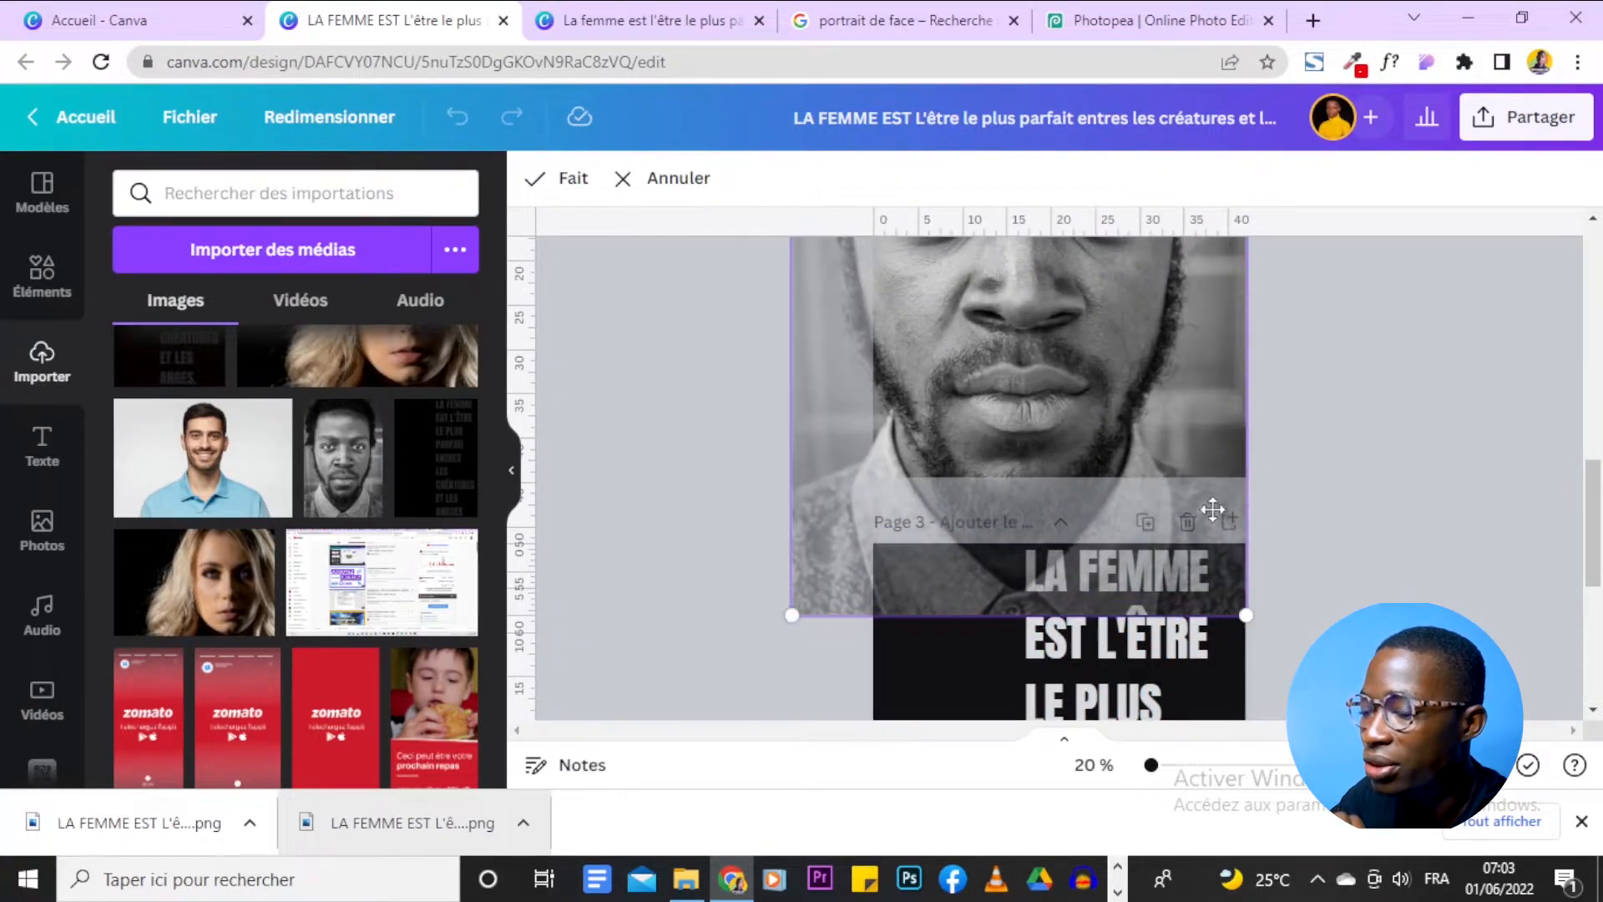
drag(1128, 406, 1183, 405)
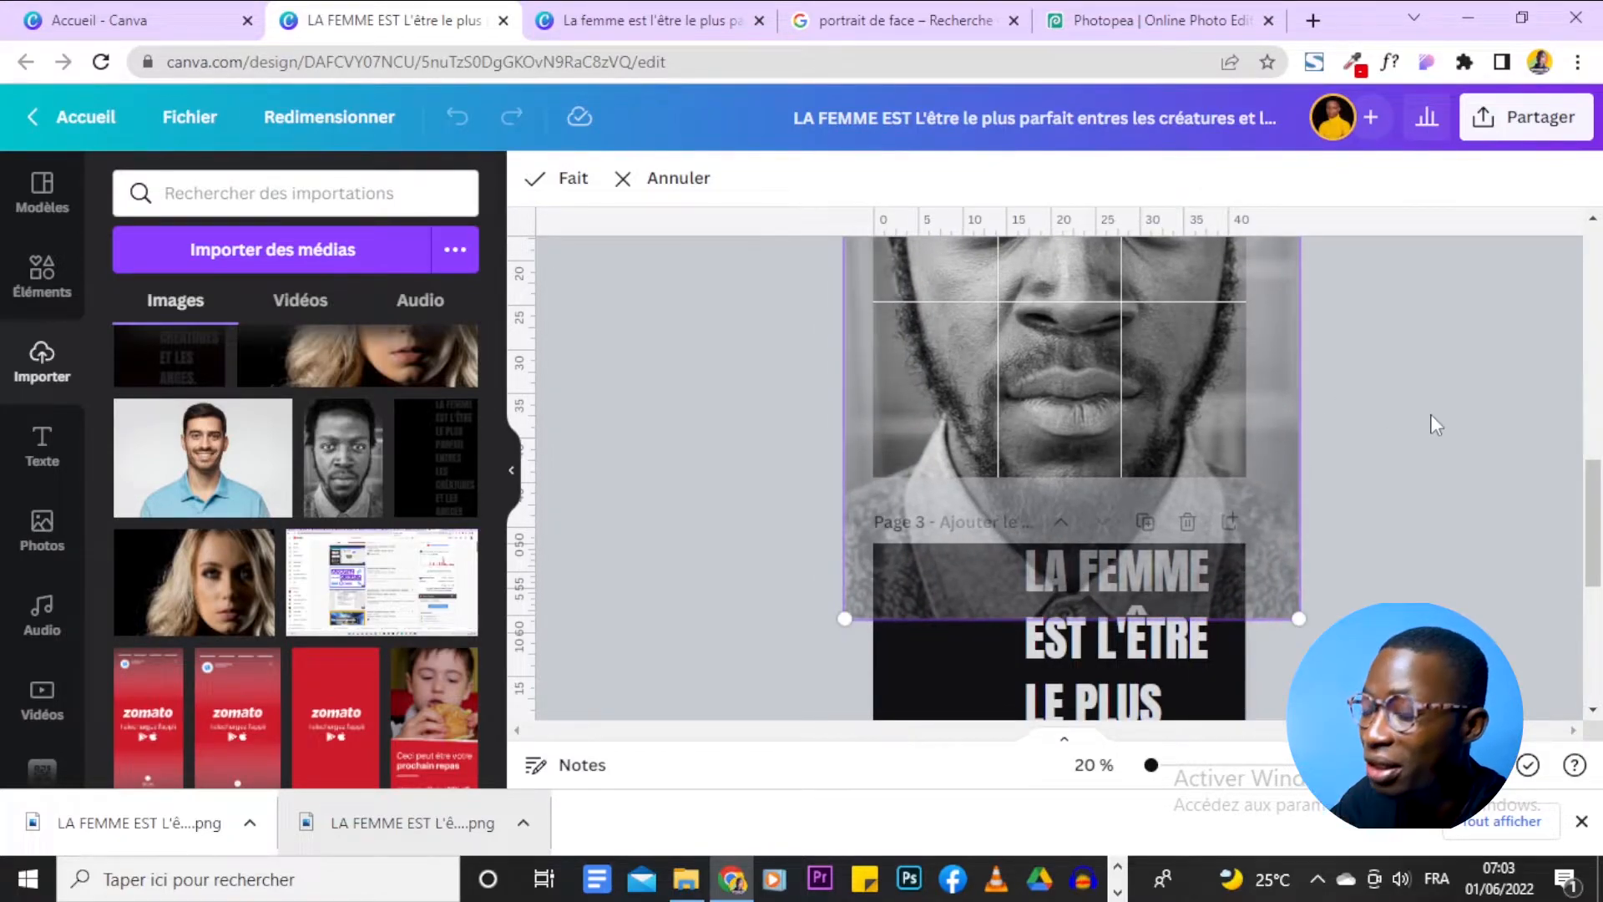
scroll(1434, 424, up, 4)
scroll(1346, 330, down, 3)
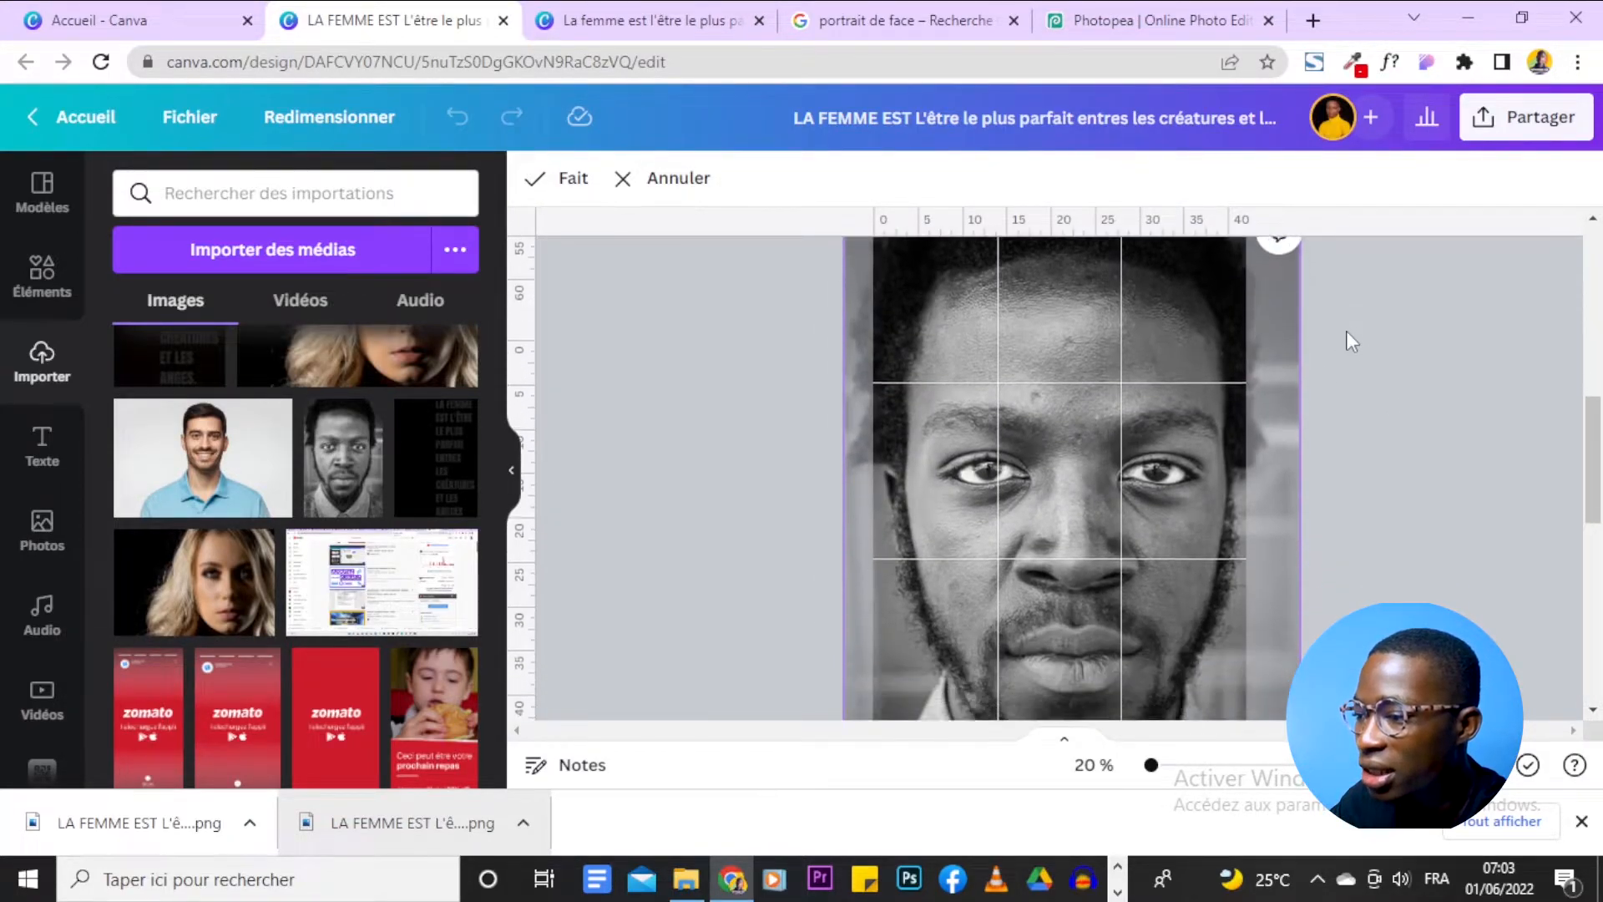
click(556, 200)
Enlarge page 2's background portrait further from its upper-right corner and move it slightly left.
scroll(1345, 456, up, 1)
scroll(1345, 456, down, 1)
scroll(1345, 456, up, 4)
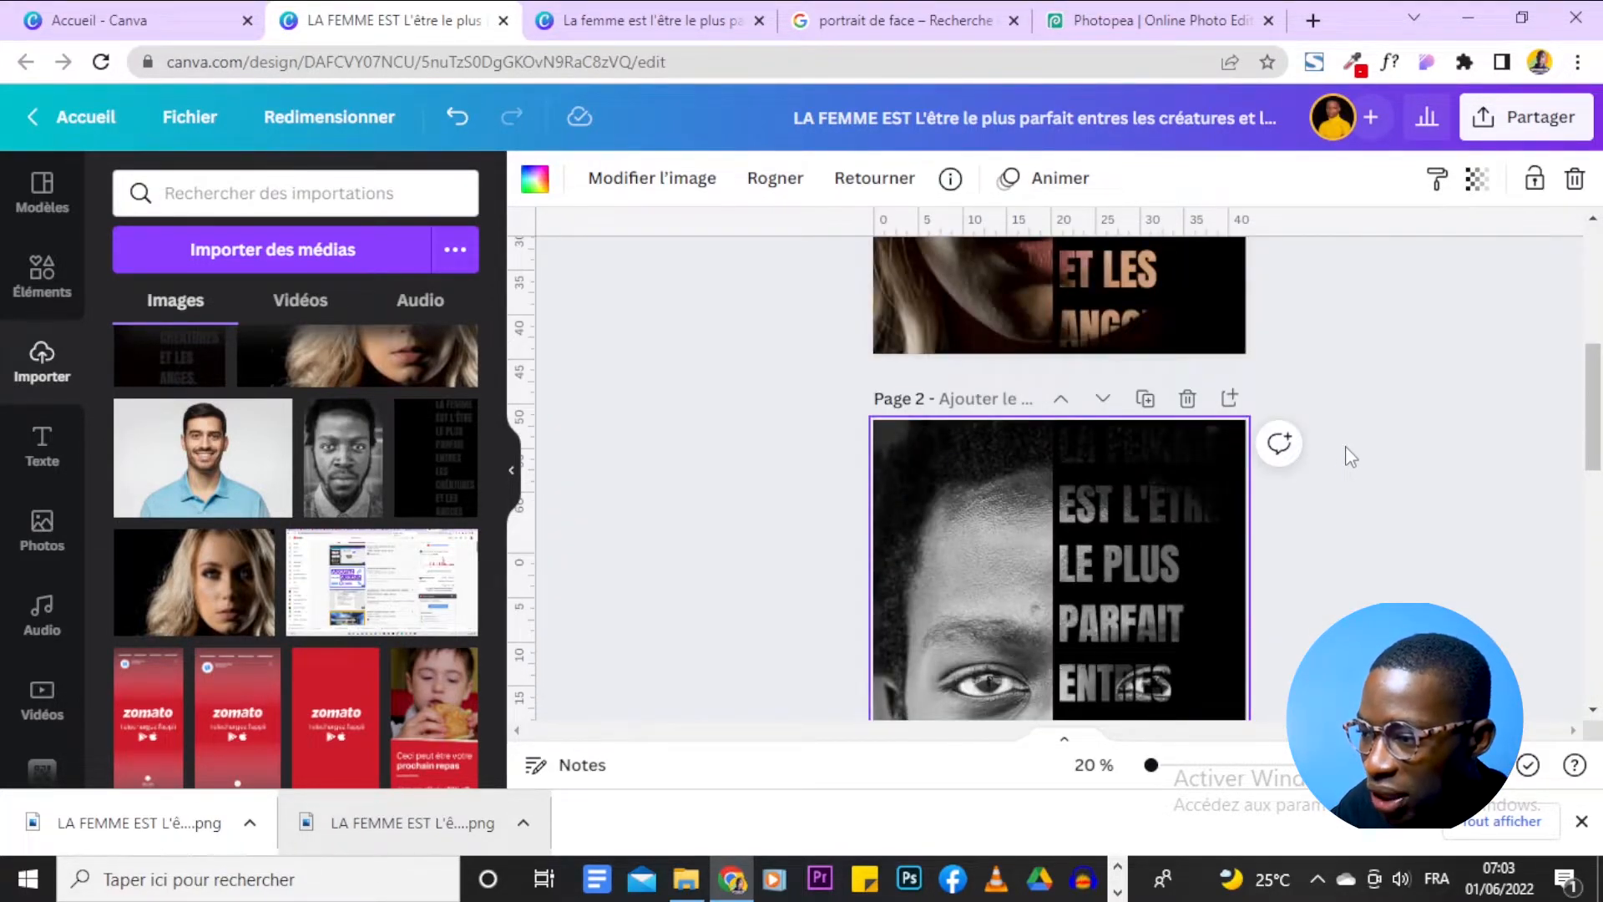
scroll(1346, 457, down, 2)
scroll(965, 422, down, 2)
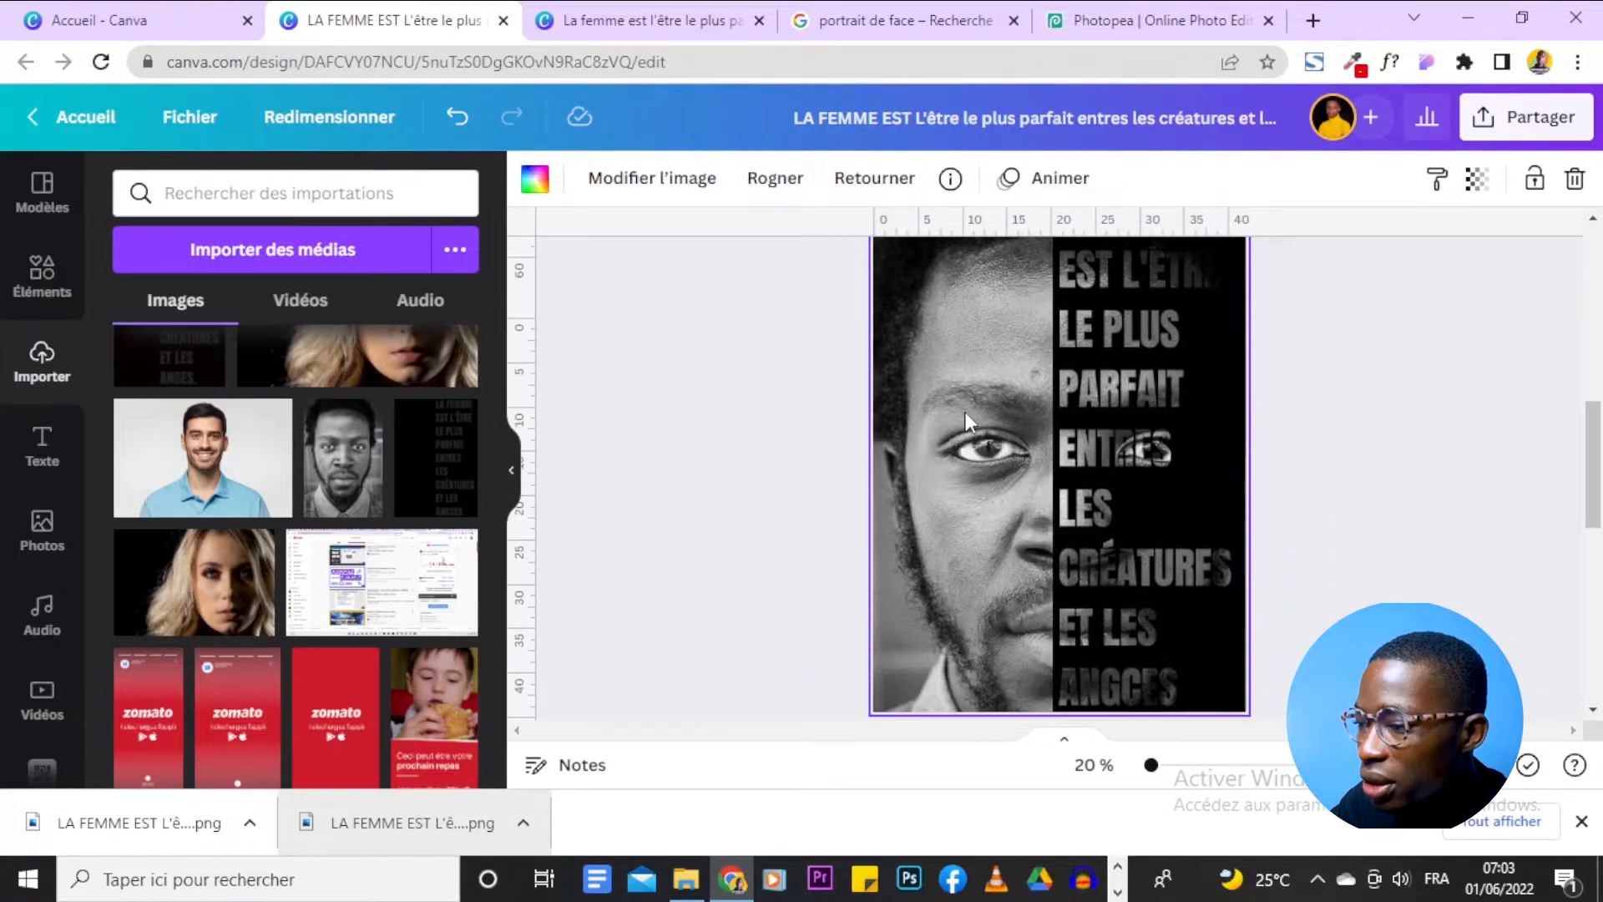
double_click(966, 413)
scroll(1510, 378, up, 2)
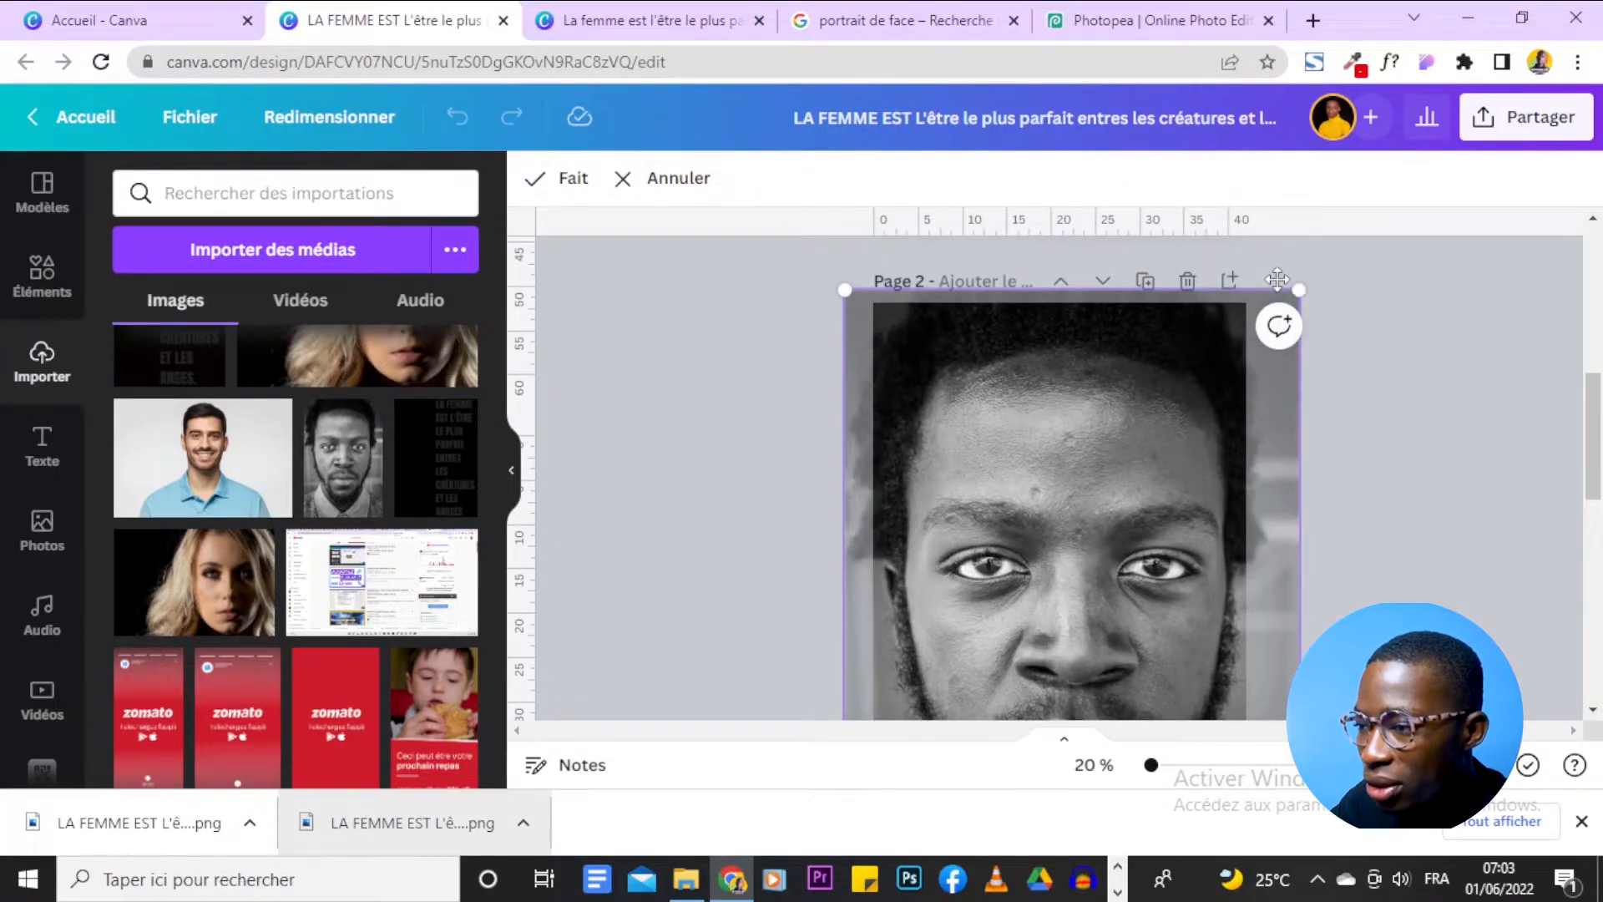
drag(1298, 290, 1322, 253)
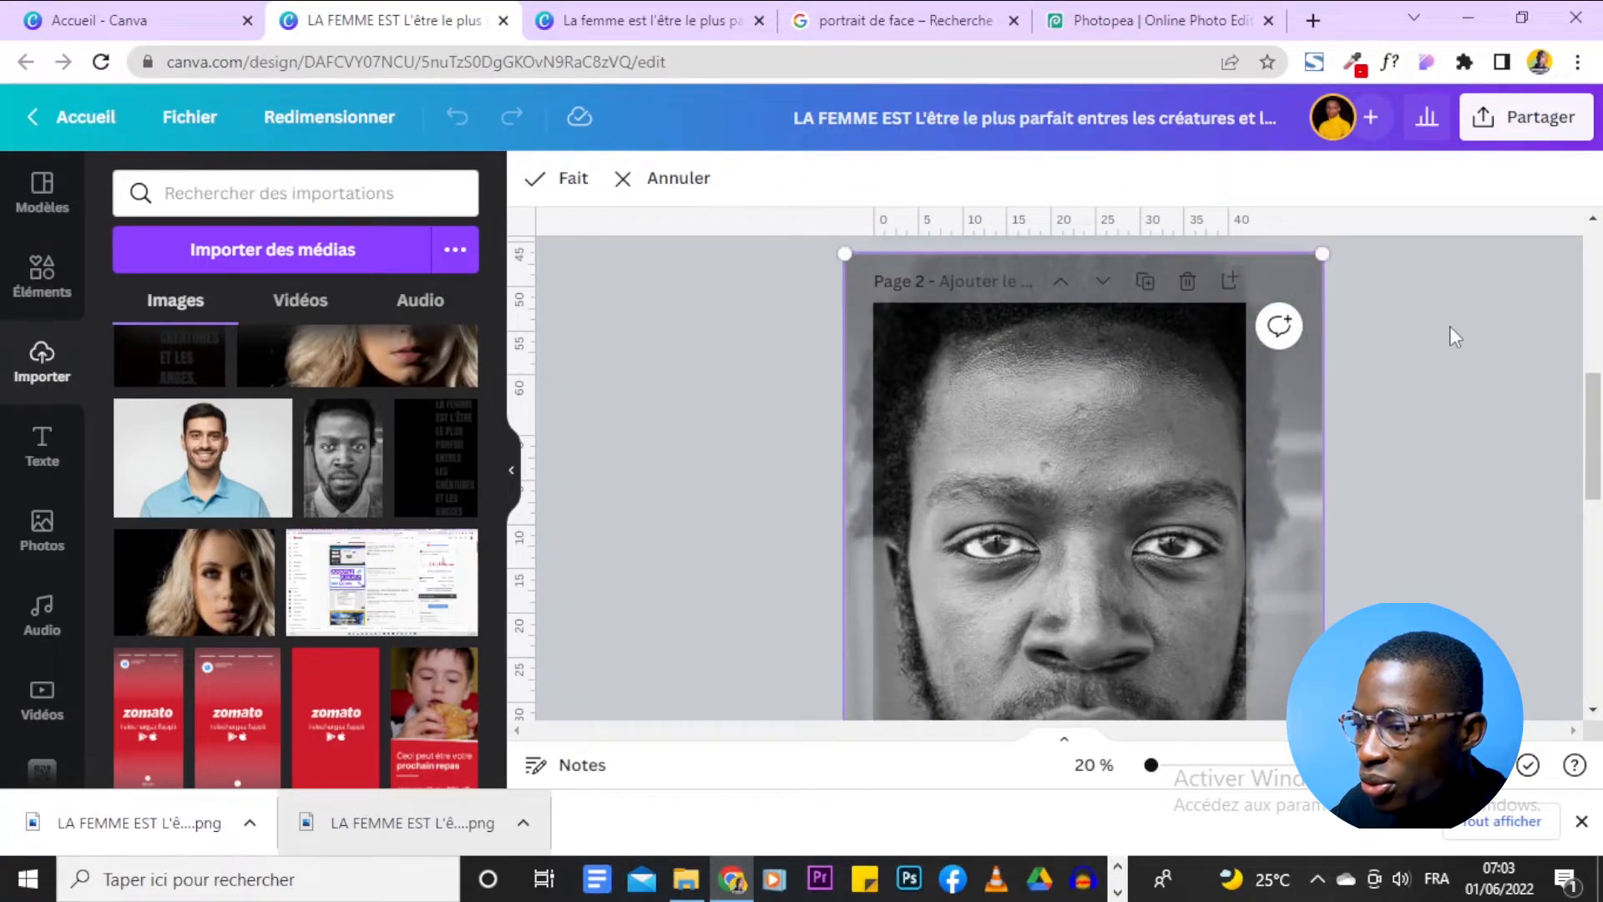
drag(1104, 467, 1091, 466)
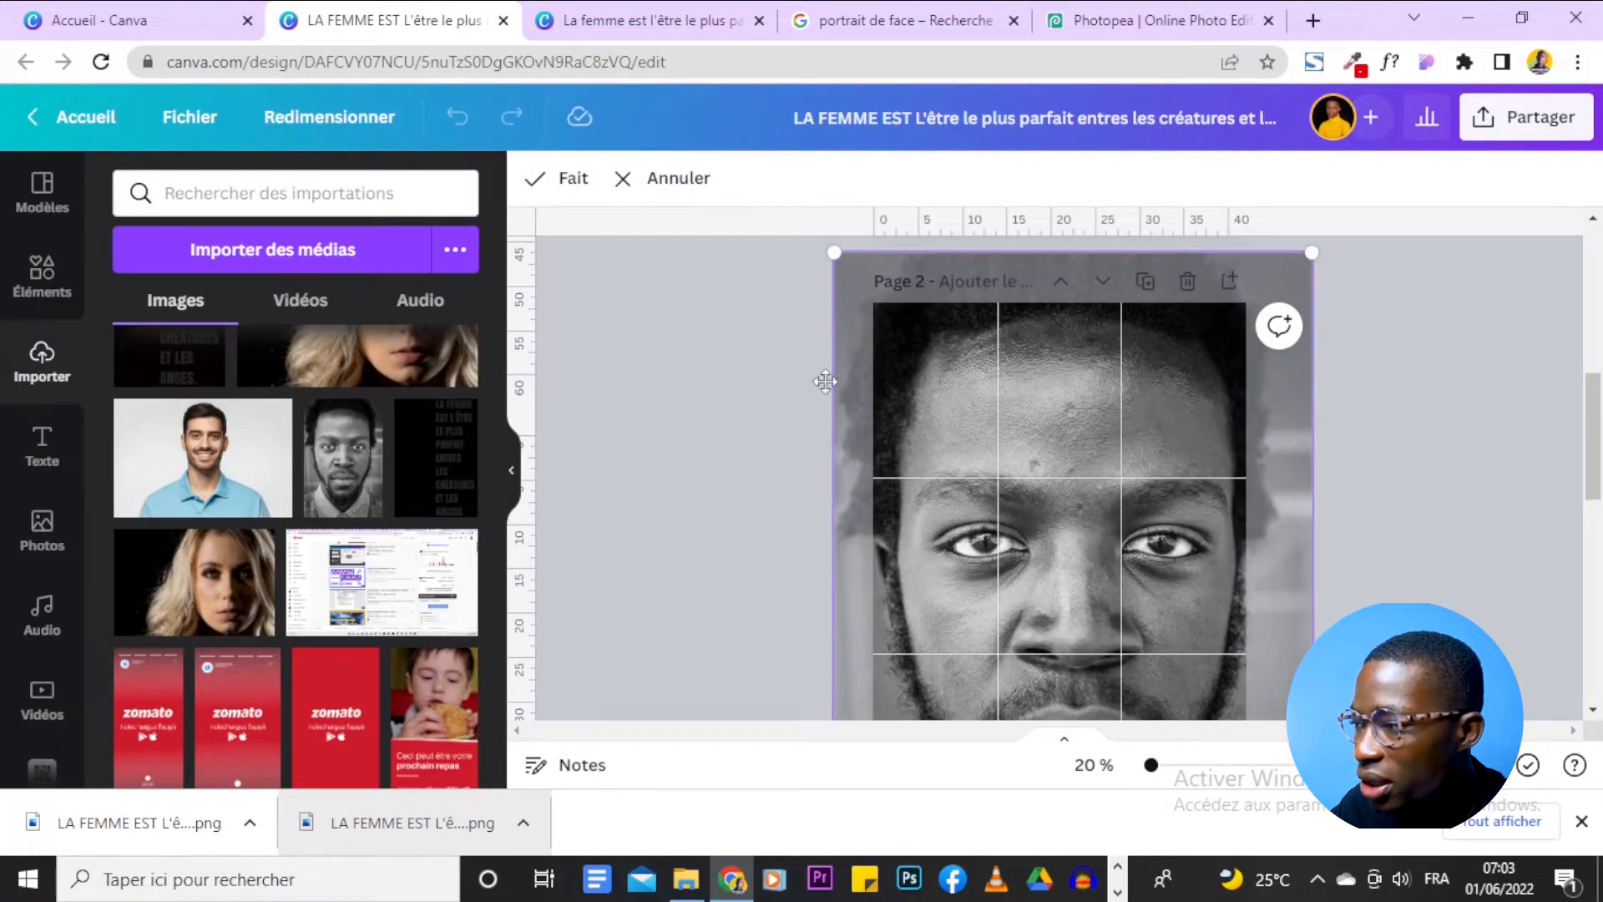
click(568, 178)
Scale page 2's background portrait up a touch more to lighten the first line of cut-out text.
scroll(1453, 365, down, 3)
scroll(1453, 366, up, 5)
scroll(1284, 437, down, 3)
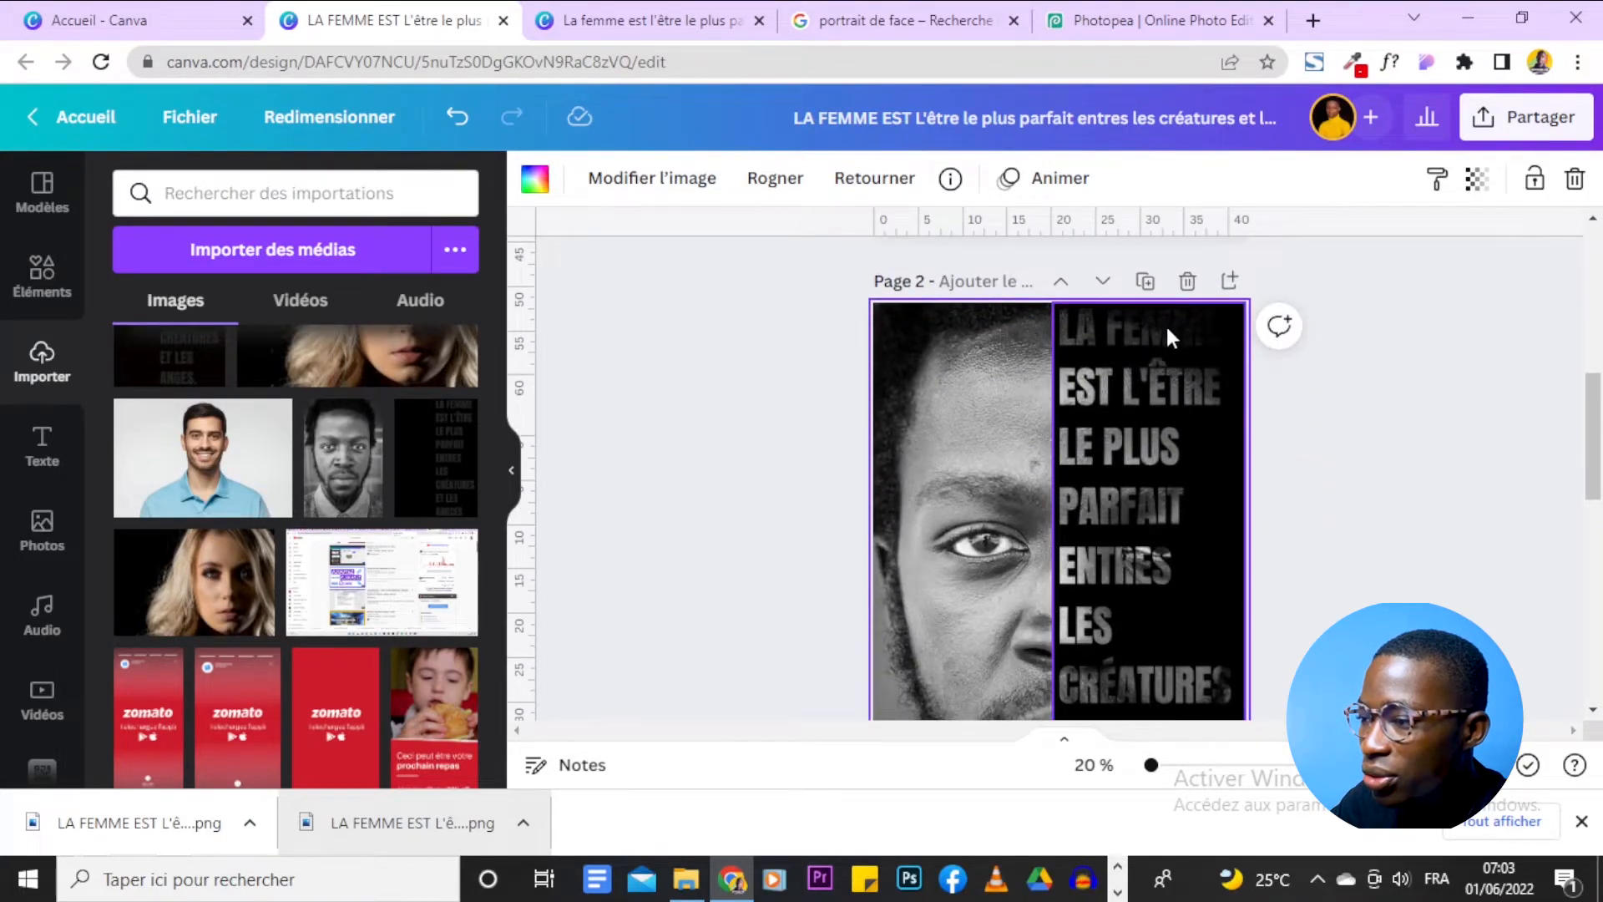
double_click(974, 369)
drag(1312, 250, 1322, 241)
click(604, 199)
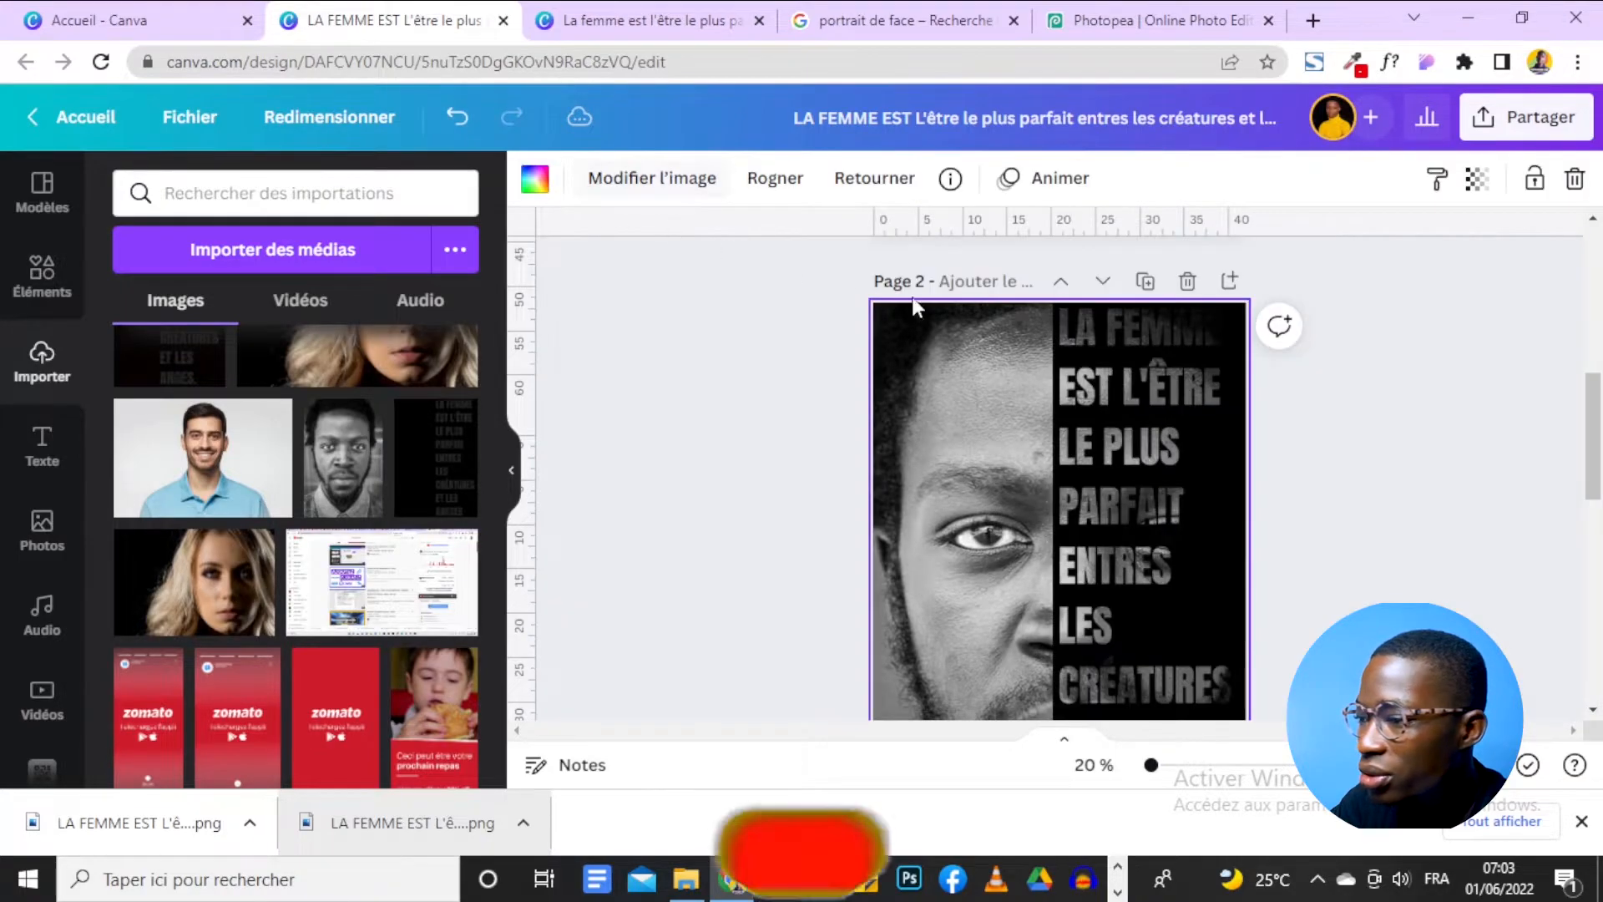
Examine page 2 from top to bottom and compare its portrait-filled text with page 1.
scroll(1414, 382, down, 3)
scroll(1412, 374, up, 2)
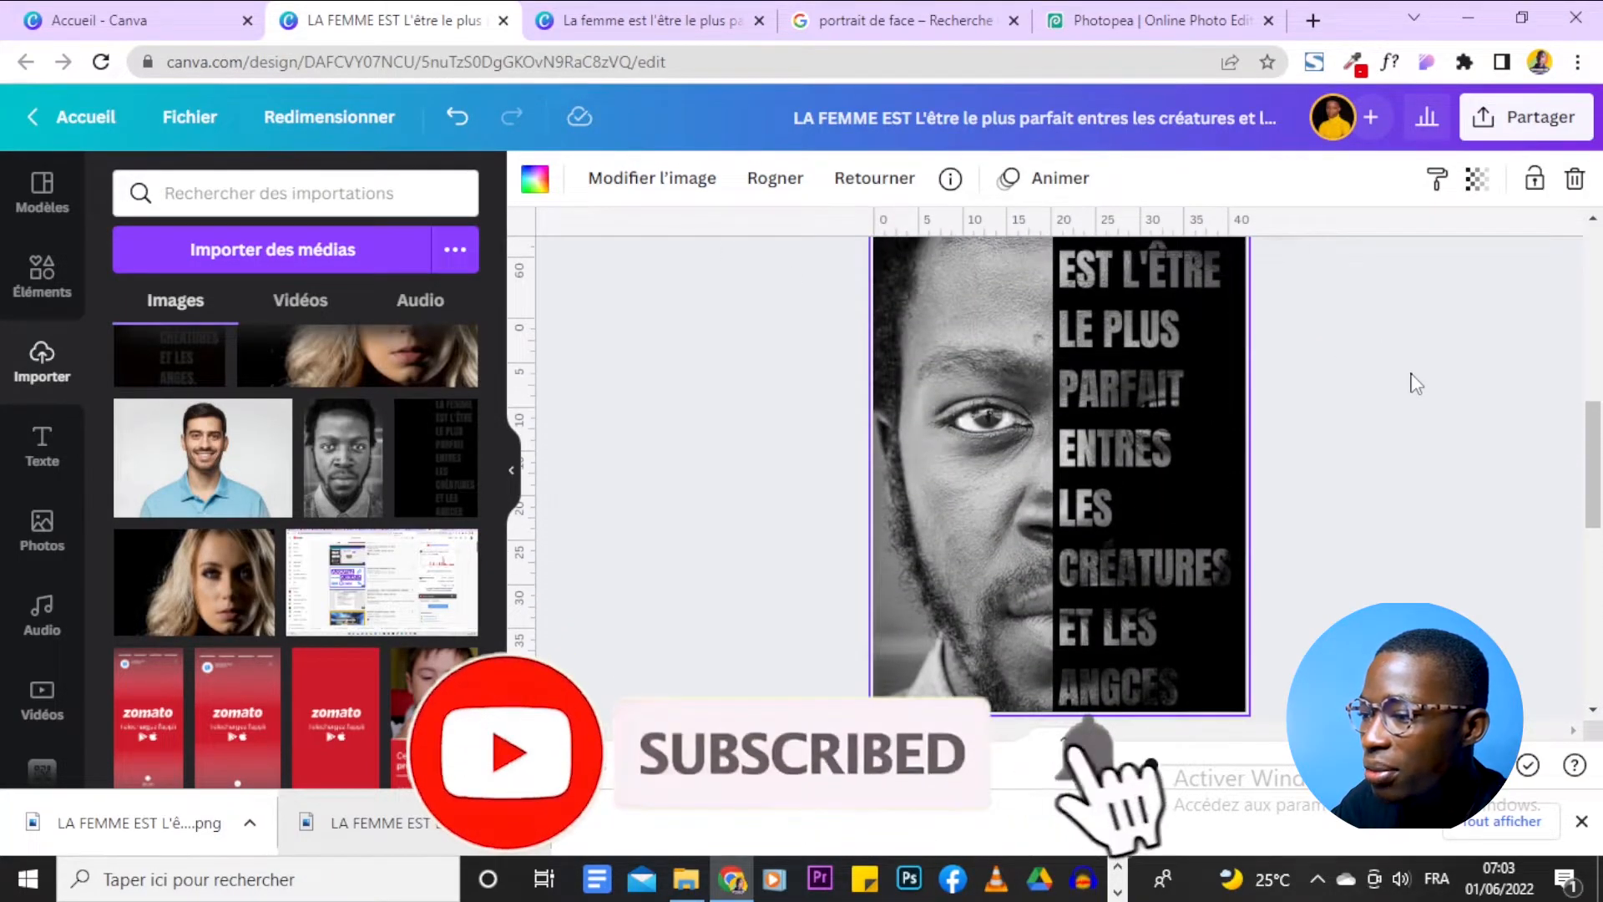
click(1417, 408)
scroll(1417, 408, up, 3)
scroll(1415, 408, down, 2)
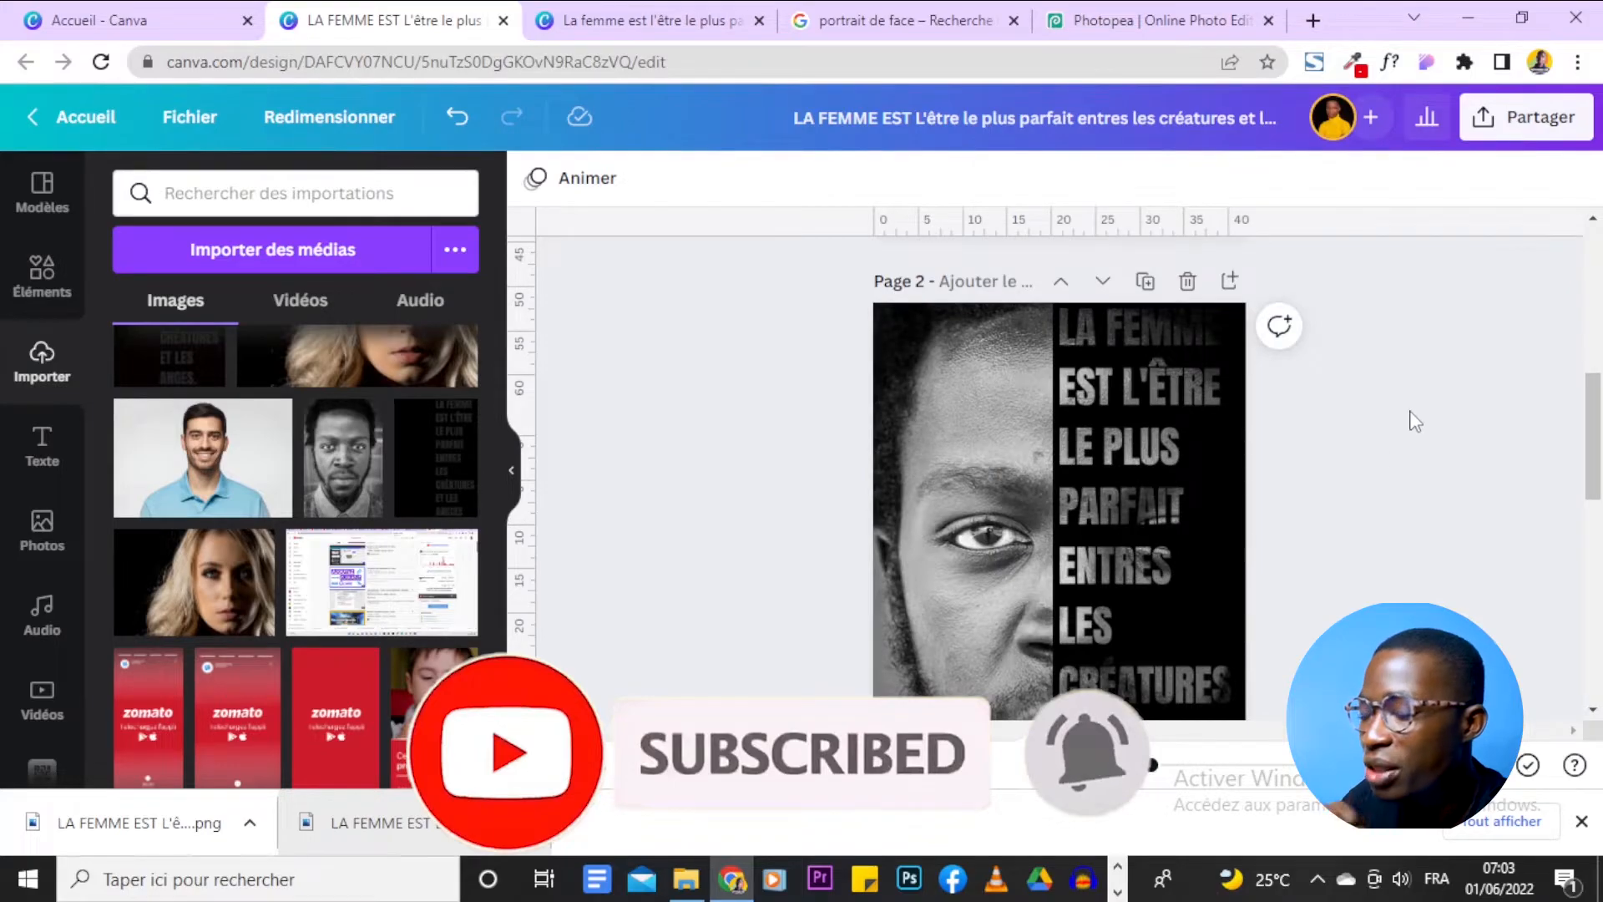
scroll(1391, 459, down, 3)
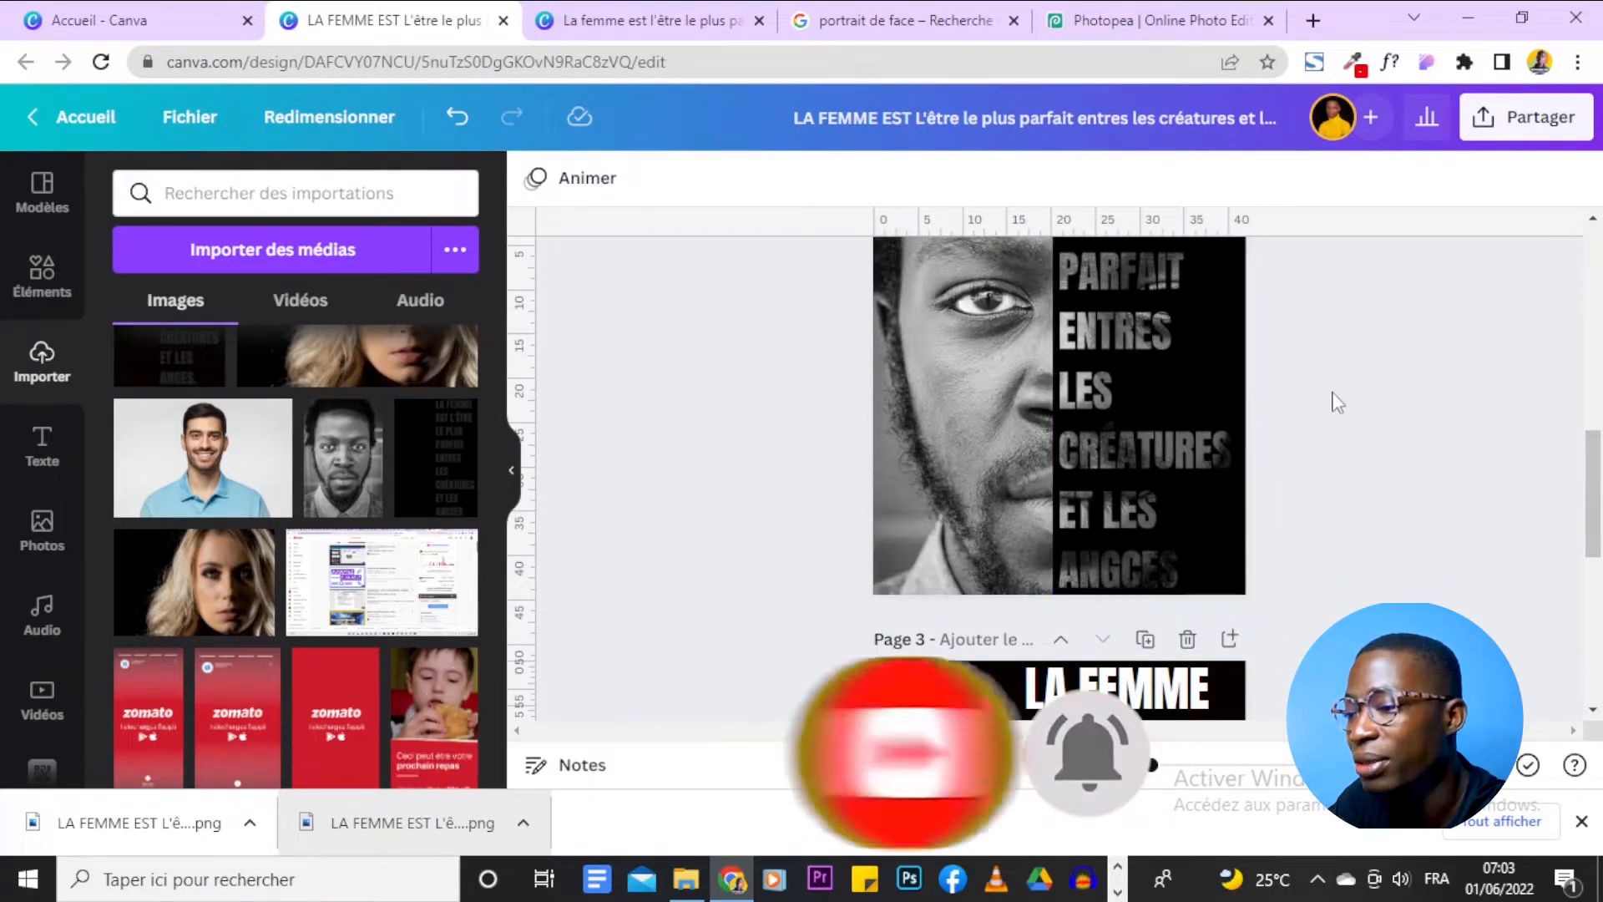
scroll(873, 393, up, 3)
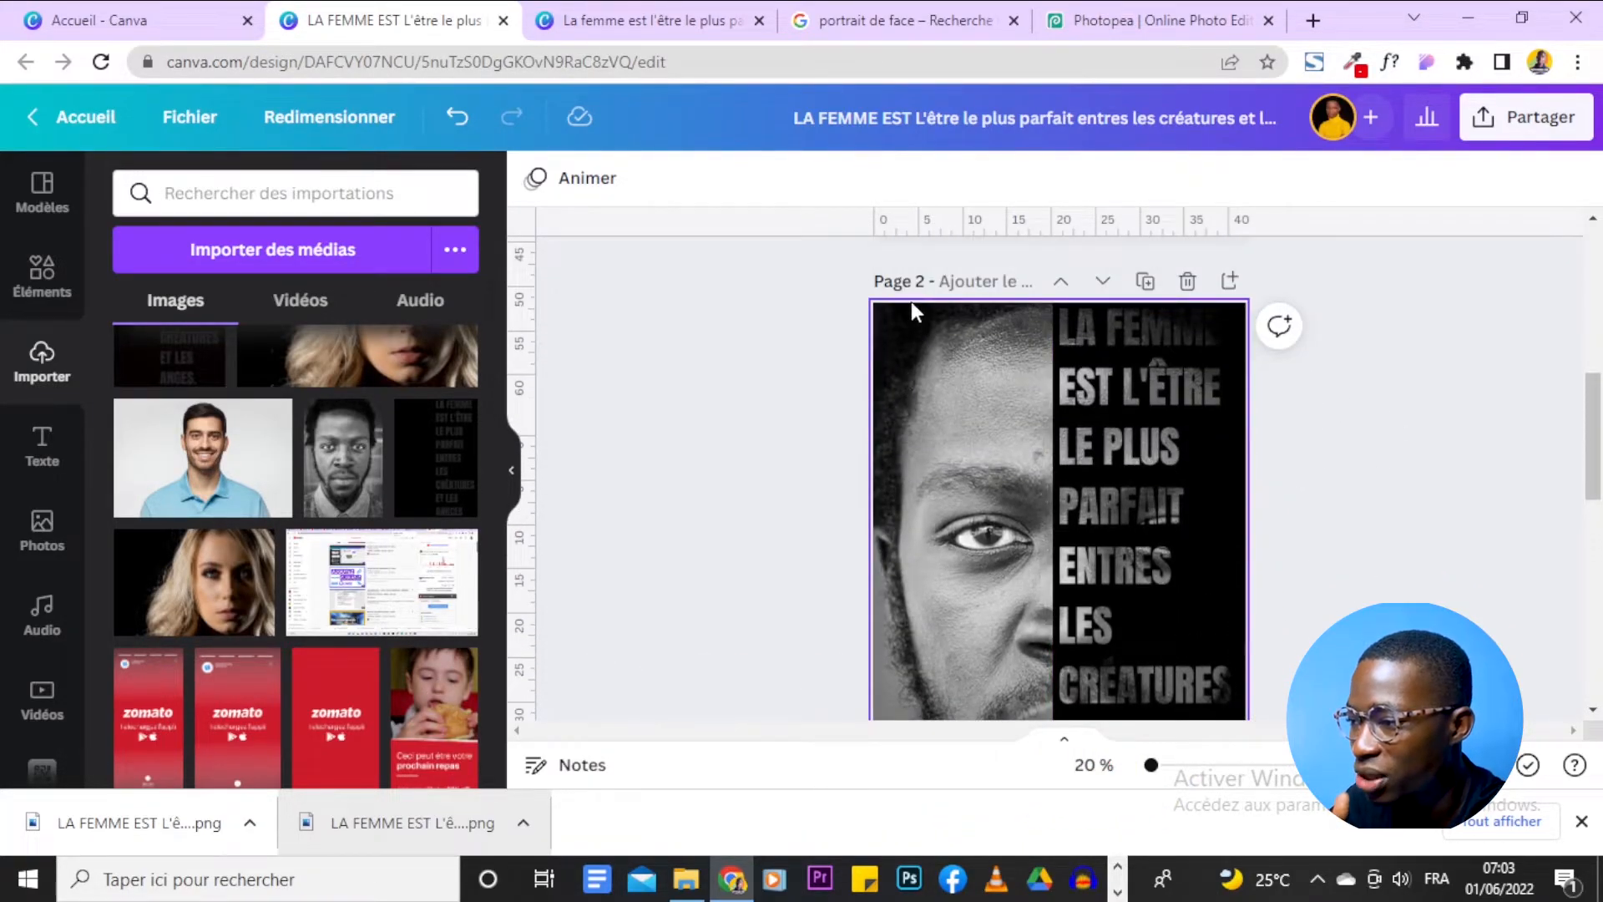
scroll(908, 430, down, 2)
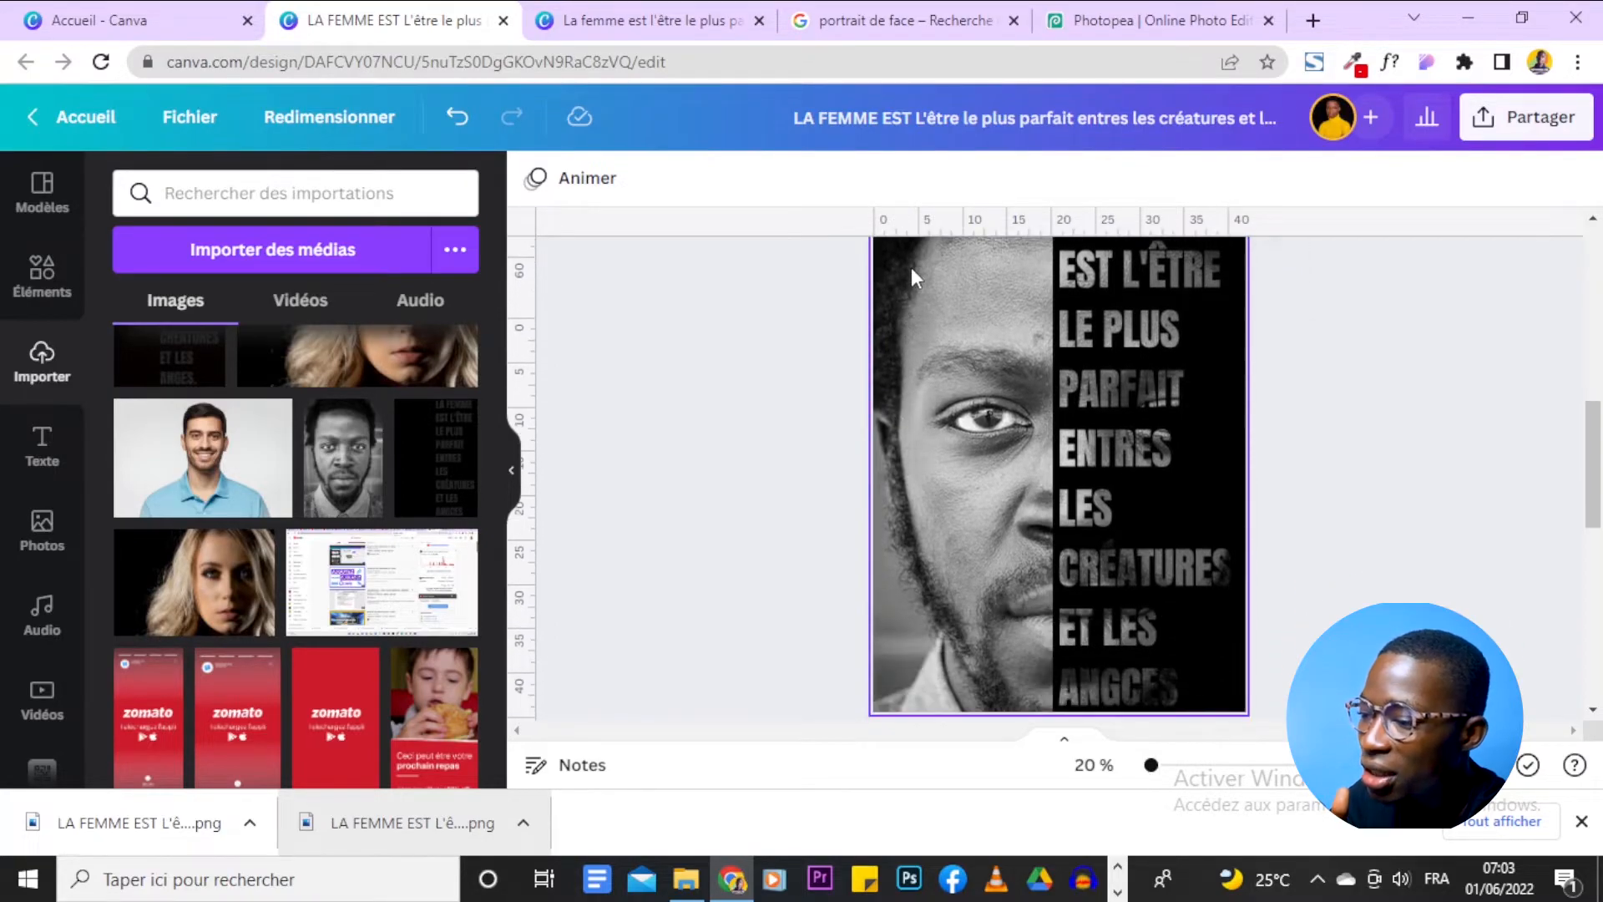
scroll(709, 458, up, 6)
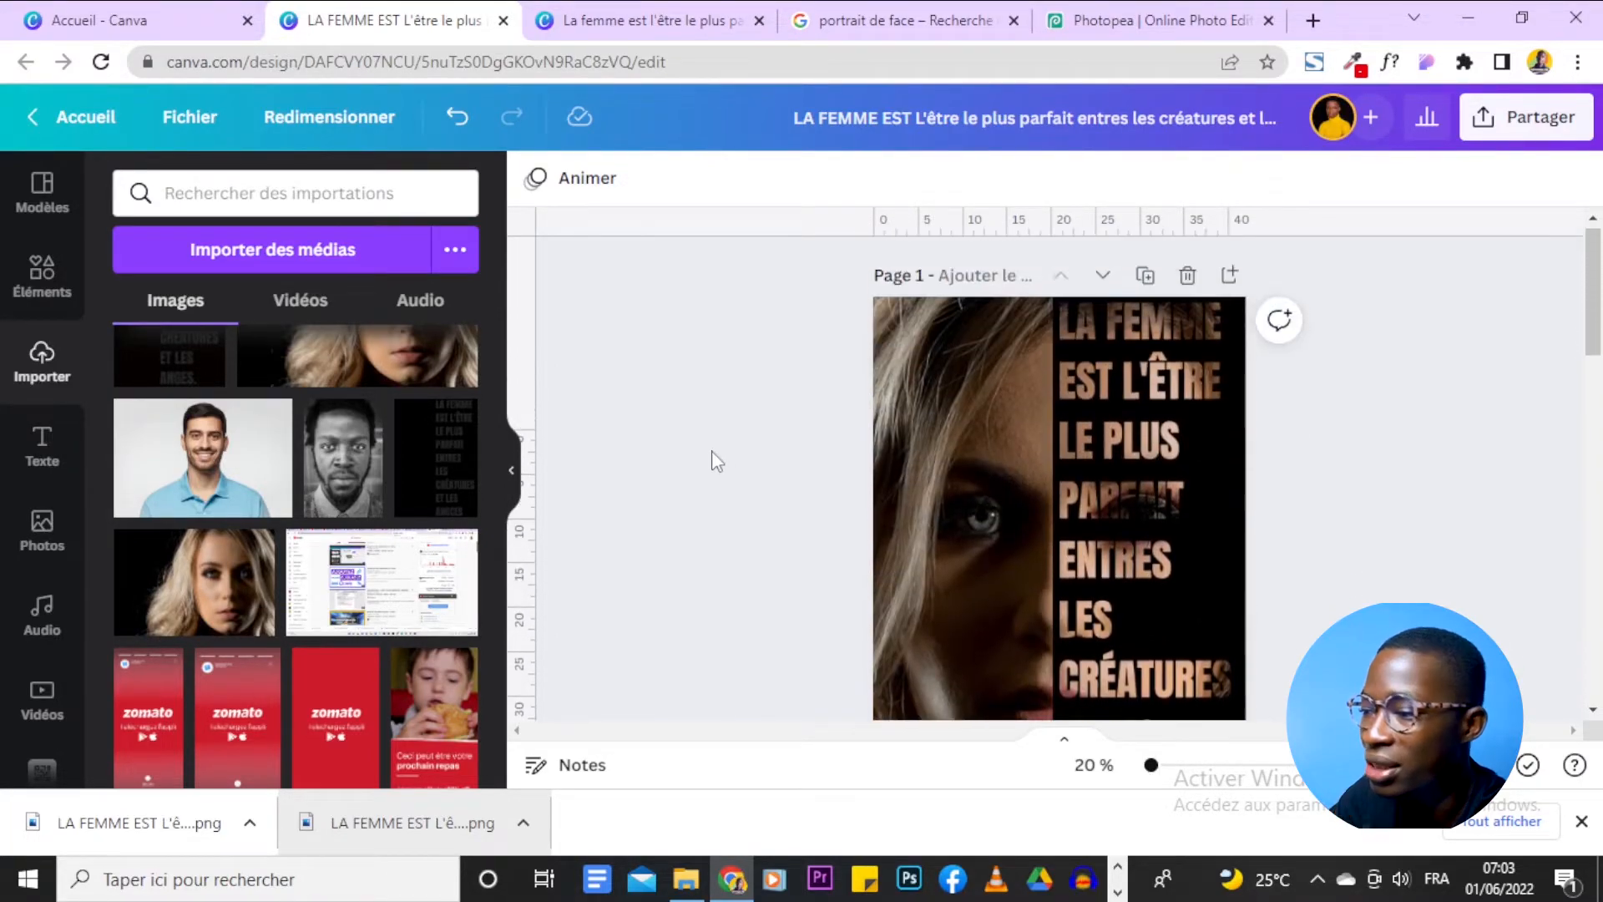
scroll(1369, 401, down, 8)
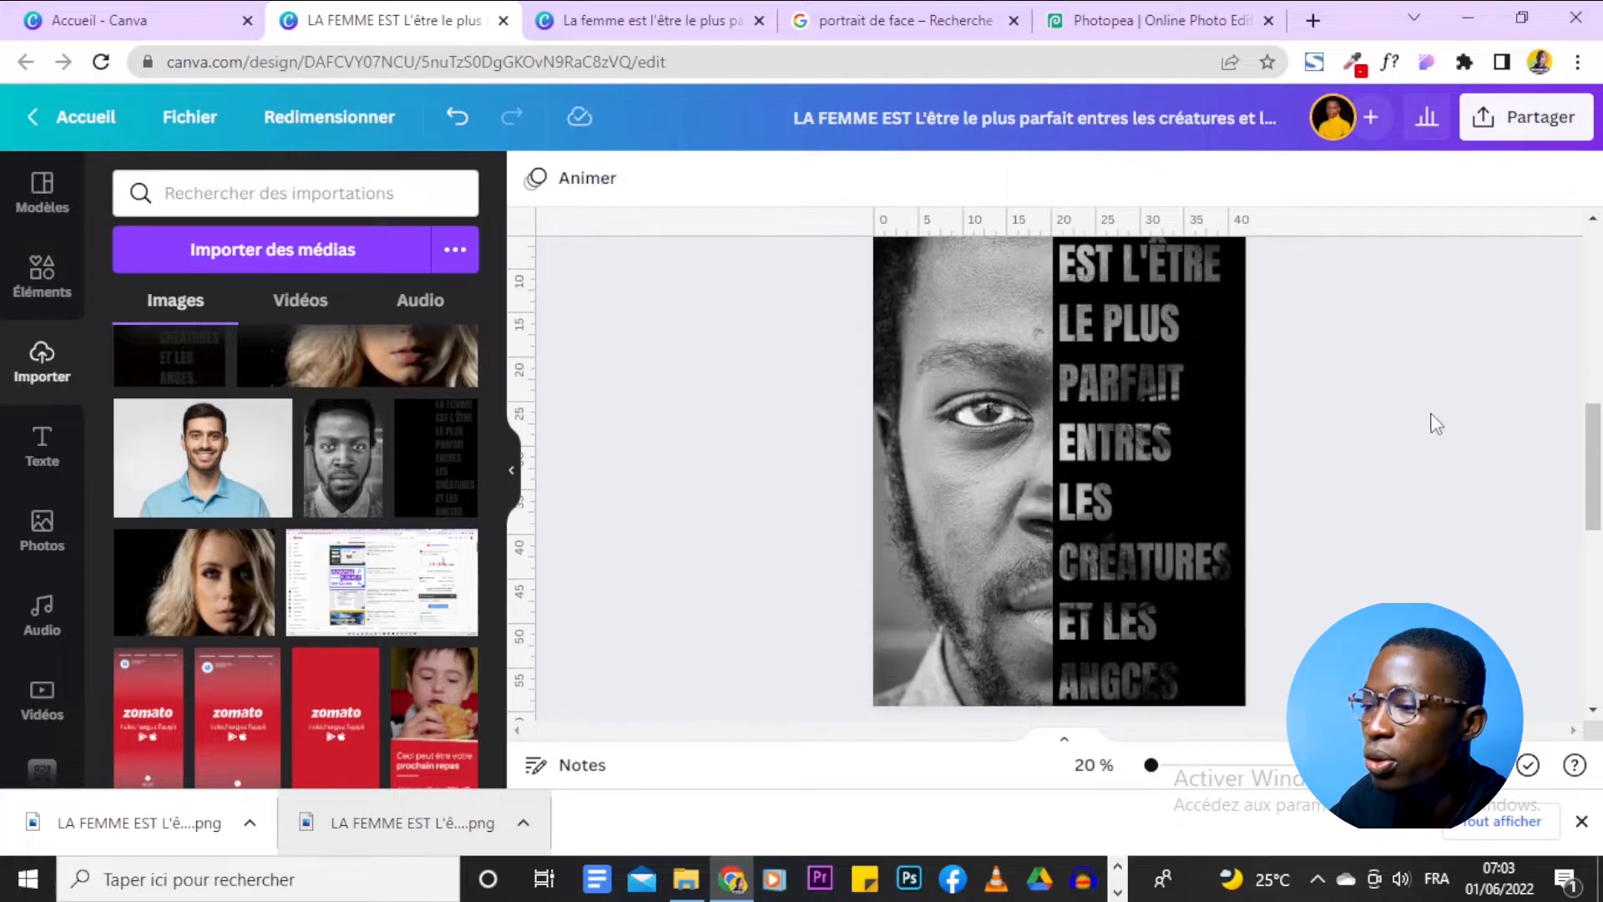
Add a blank page after page 2 and place the smiling man's portrait on it, enlarged to the full page width.
scroll(1399, 436, up, 3)
scroll(1271, 501, down, 1)
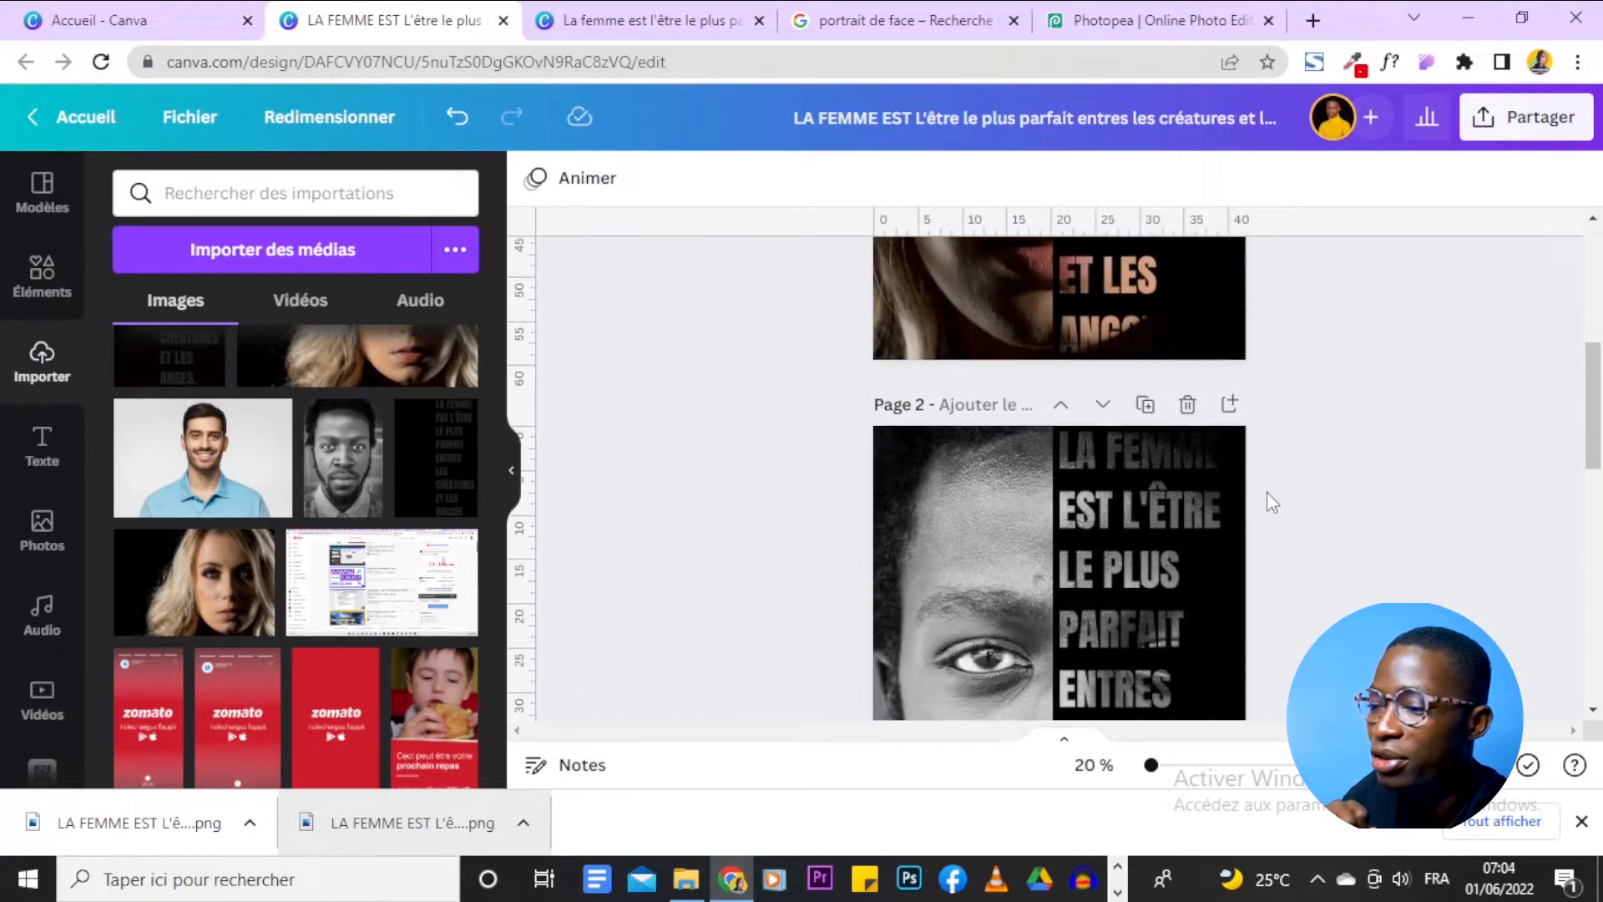
click(1230, 393)
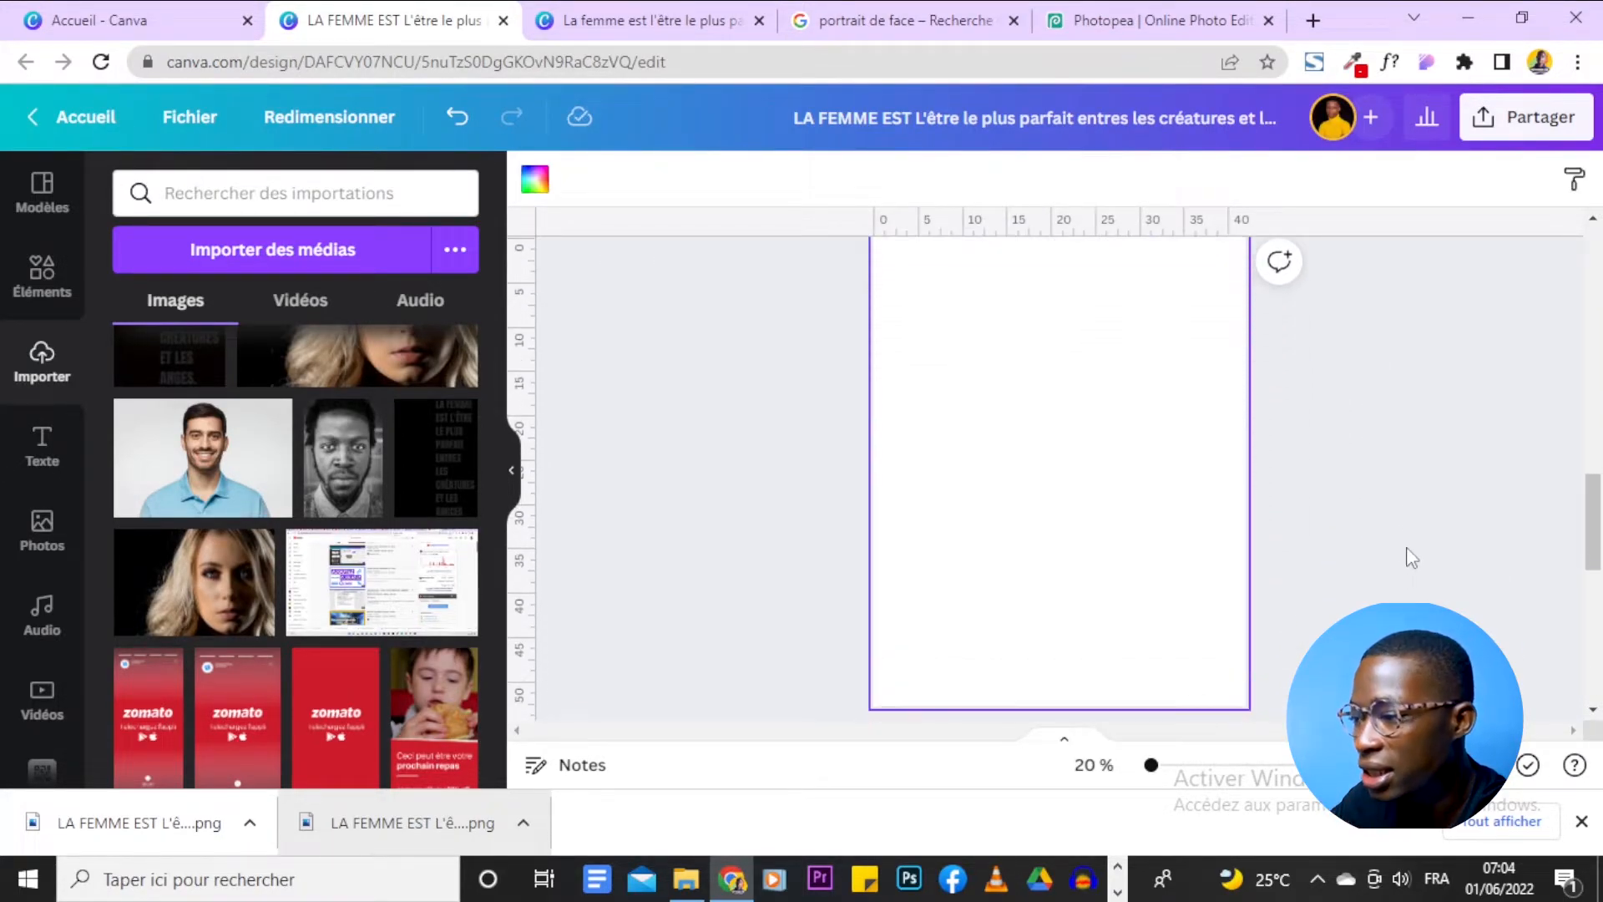
click(183, 475)
drag(950, 515, 877, 565)
drag(1169, 565, 1233, 625)
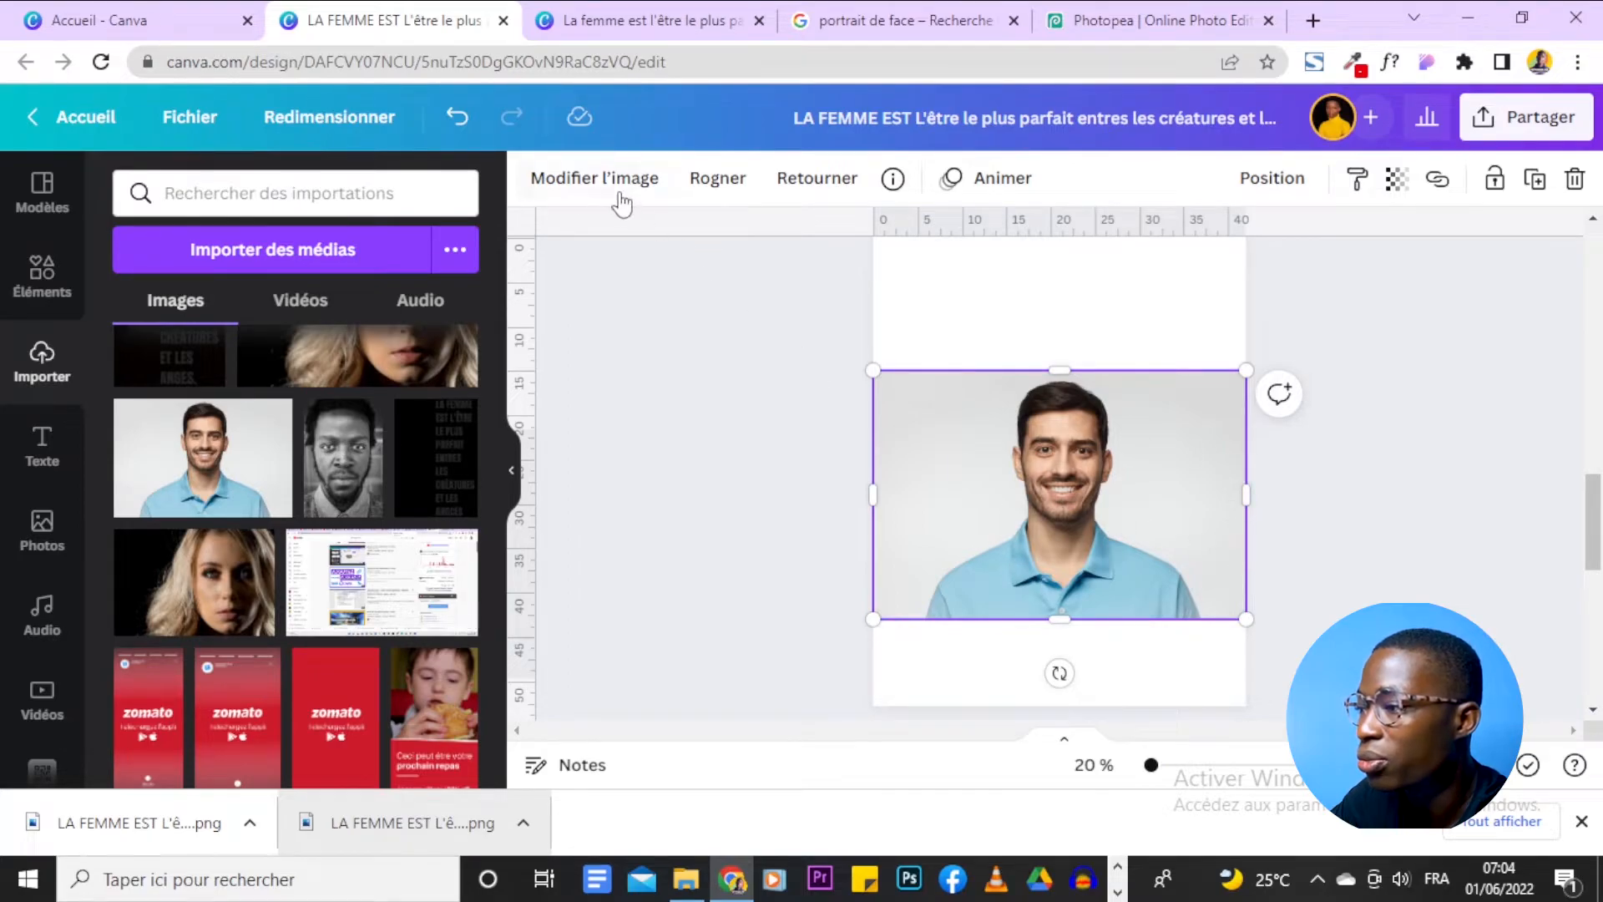
Remove the background of page 3's portrait and begin erasing the blue shirt with the size 25 eraser brush.
click(595, 178)
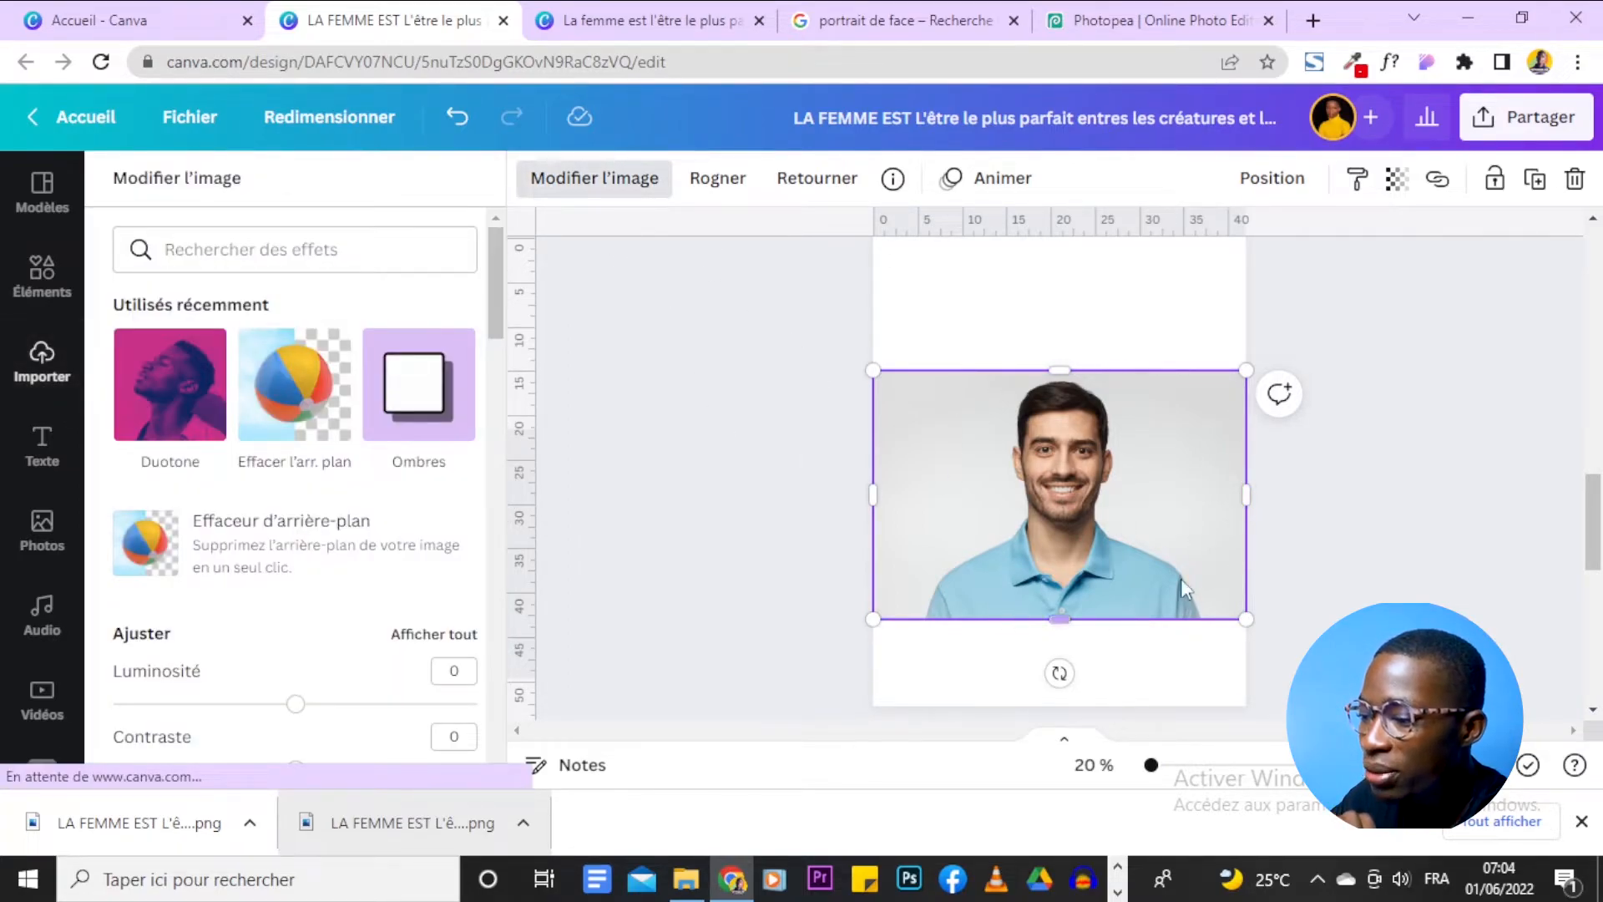
click(250, 551)
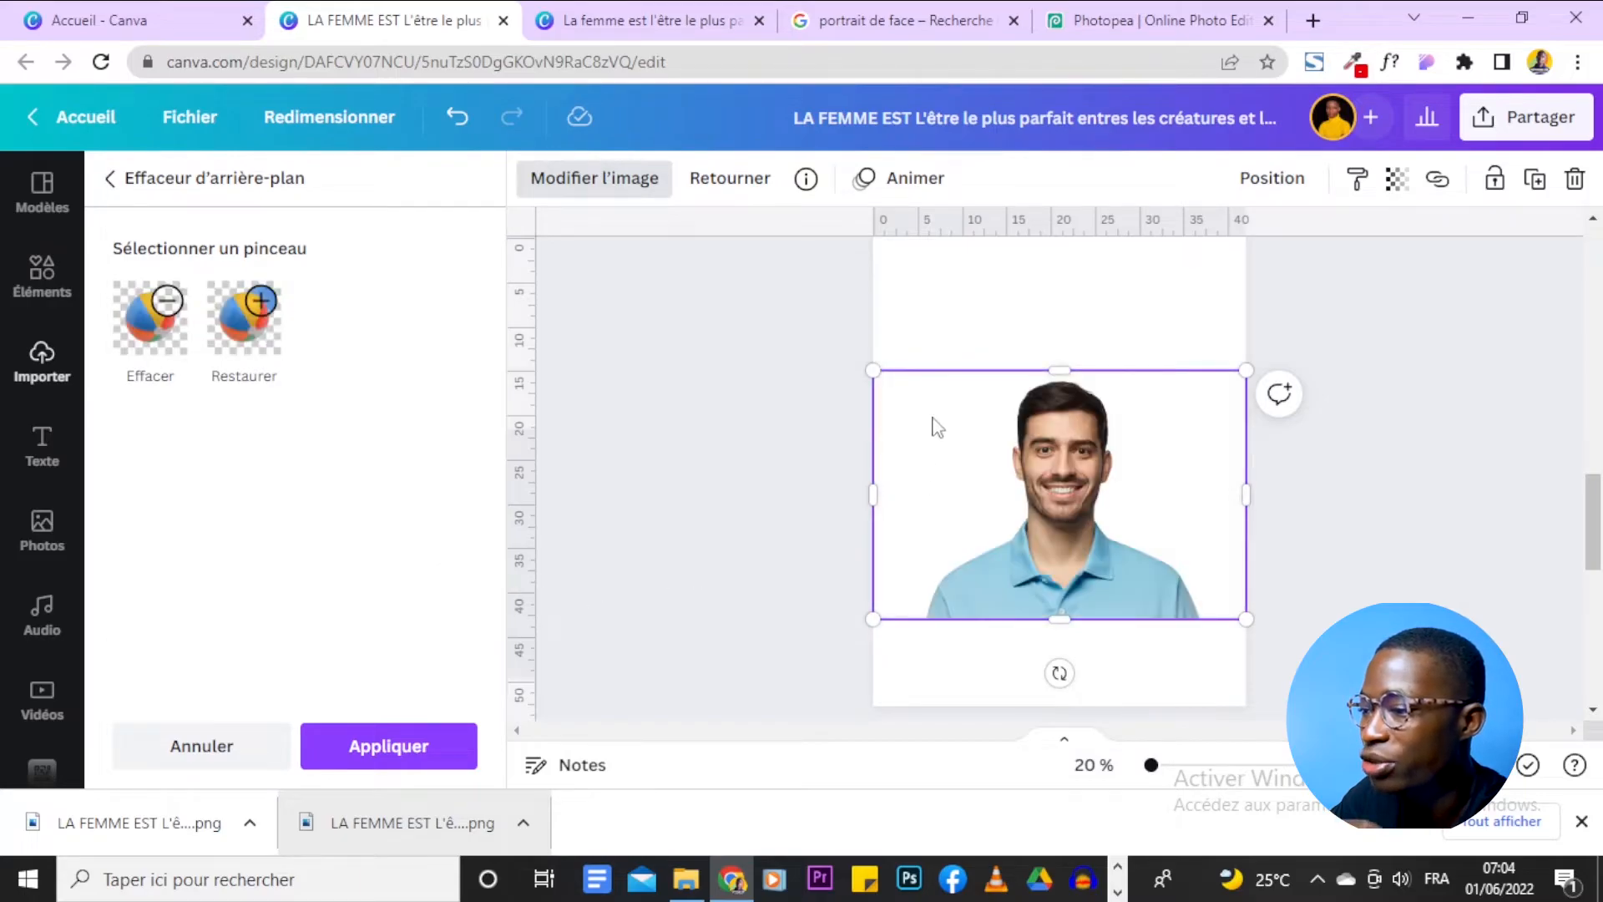
click(151, 349)
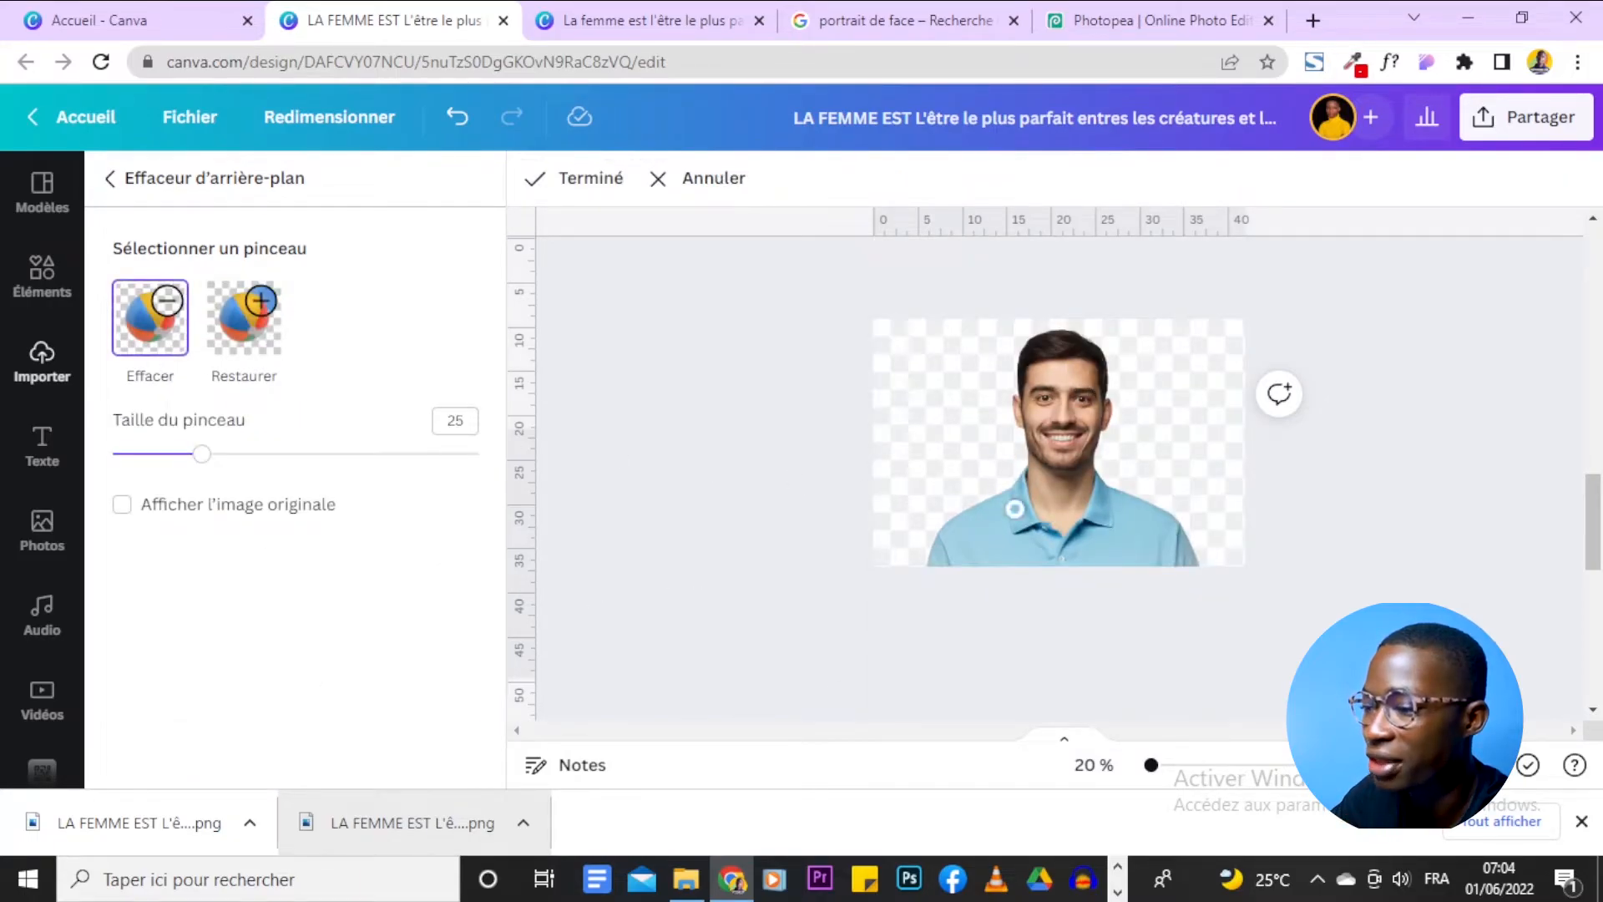
drag(1029, 526, 1013, 557)
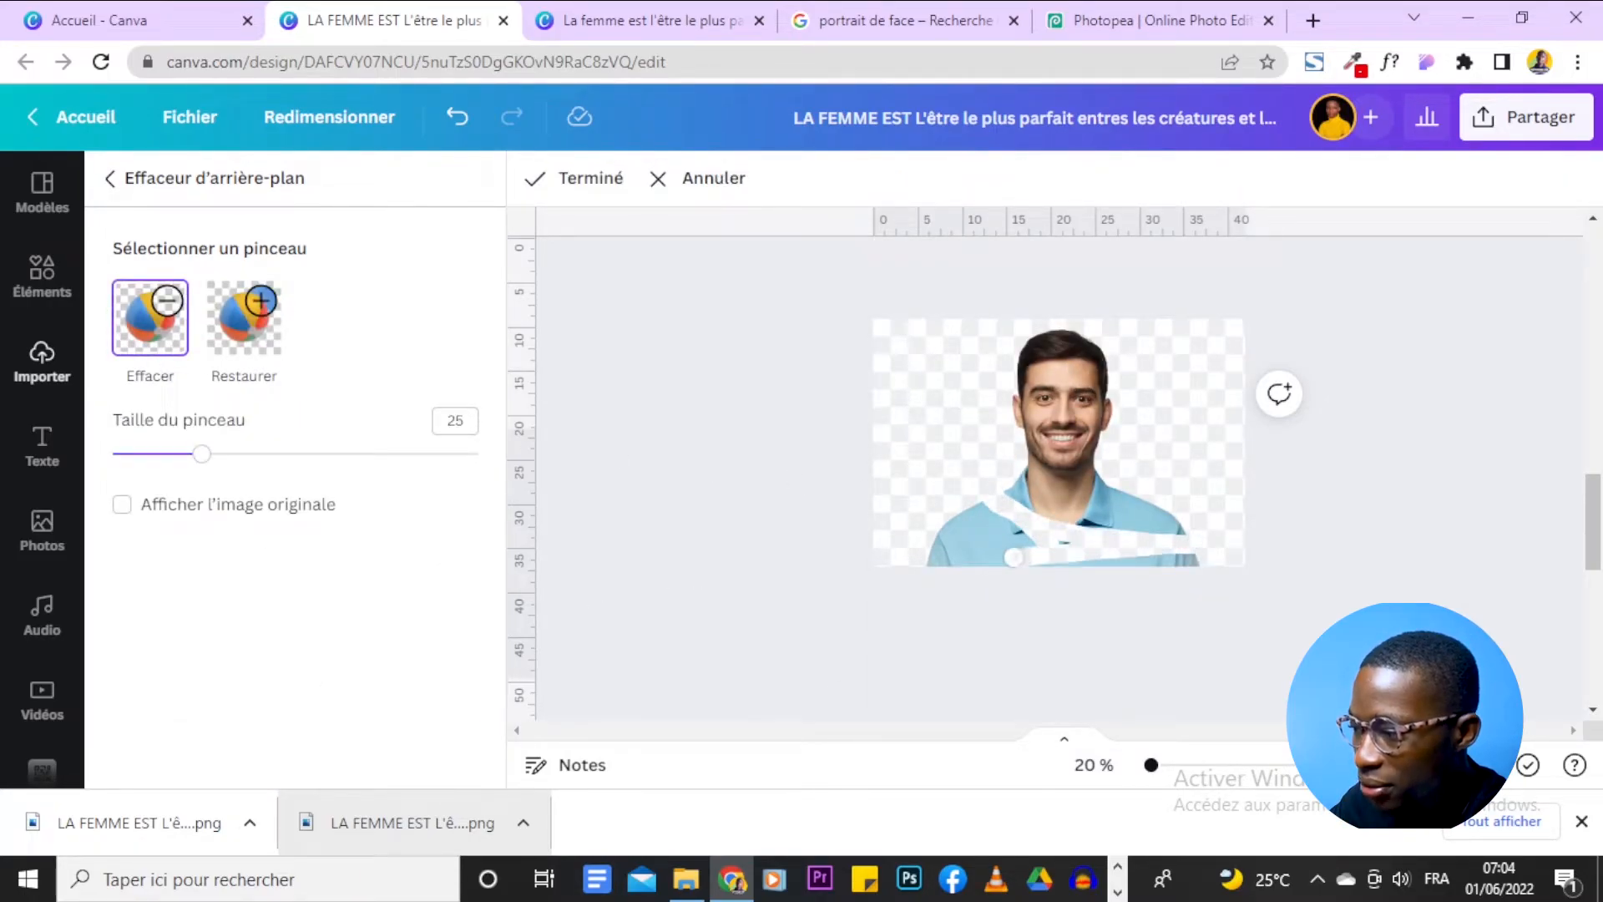
Erase the rest of the shirt and the neck with a size 72 brush, leaving only the head, and apply the cutout.
mouse_move(201, 454)
mouse_down()
mouse_move(423, 509)
mouse_move(375, 509)
mouse_up()
drag(1152, 770, 1160, 783)
mouse_move(1010, 554)
mouse_down()
mouse_move(976, 543)
mouse_move(897, 591)
mouse_move(1151, 609)
mouse_move(818, 617)
mouse_move(1231, 620)
mouse_move(1012, 648)
mouse_move(1250, 641)
mouse_move(1012, 653)
mouse_move(1146, 641)
mouse_move(1227, 572)
mouse_move(1290, 552)
mouse_move(1271, 619)
mouse_move(1211, 572)
mouse_move(1040, 597)
mouse_move(988, 579)
mouse_move(976, 535)
mouse_move(979, 566)
mouse_move(1071, 581)
mouse_move(1184, 540)
mouse_move(1151, 507)
mouse_move(1166, 535)
mouse_move(976, 570)
mouse_move(937, 502)
mouse_move(1113, 547)
mouse_up()
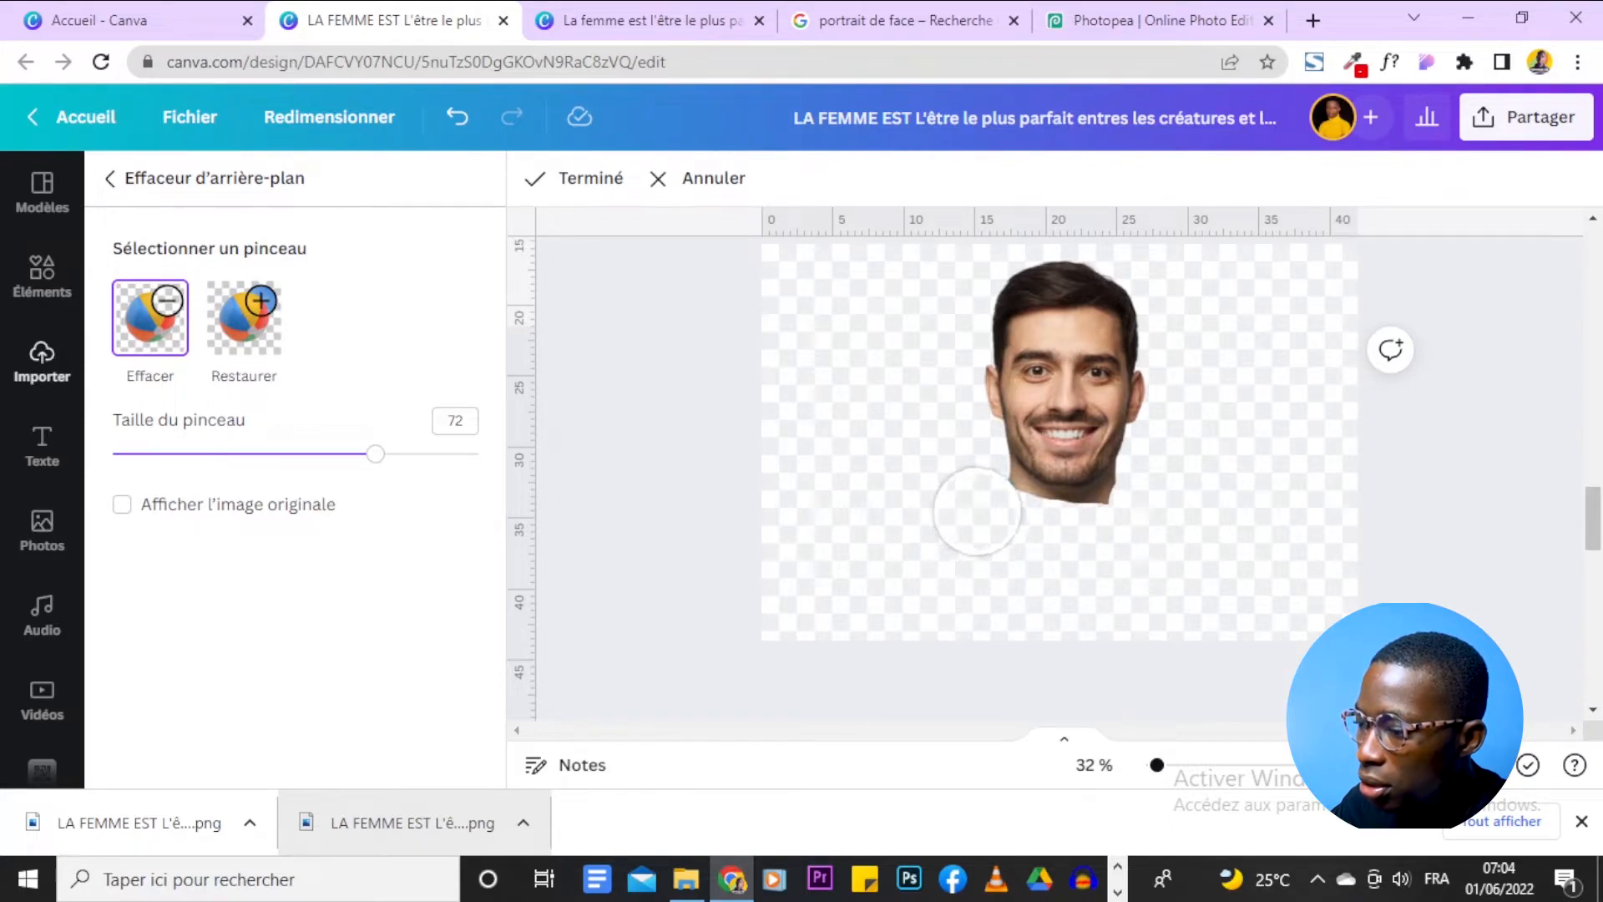
drag(978, 535, 1127, 541)
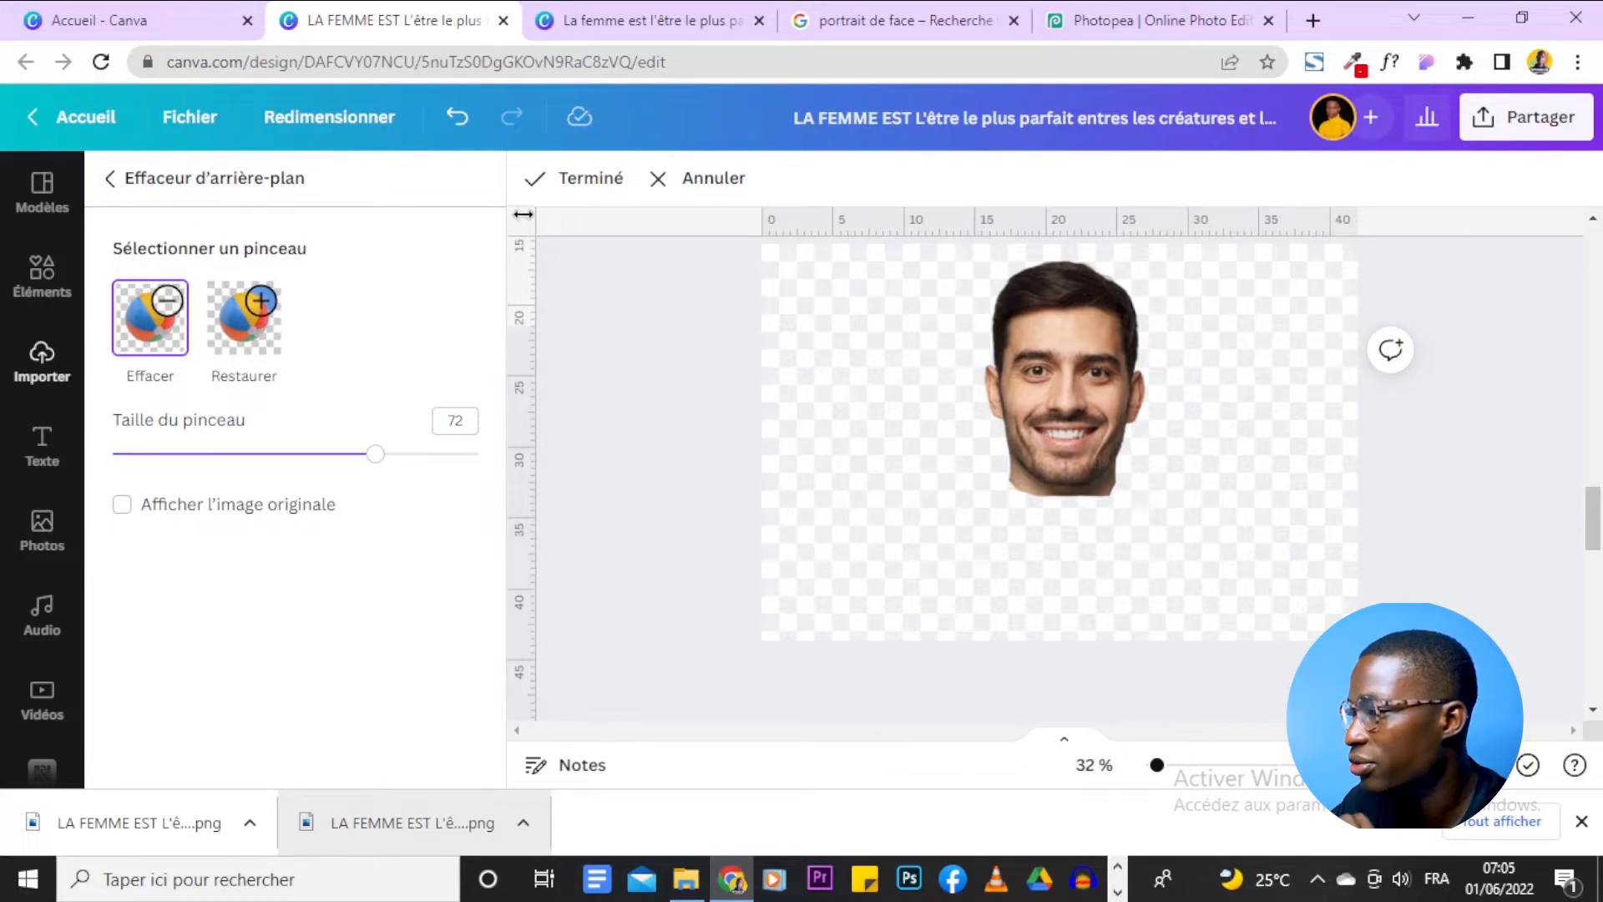
click(544, 198)
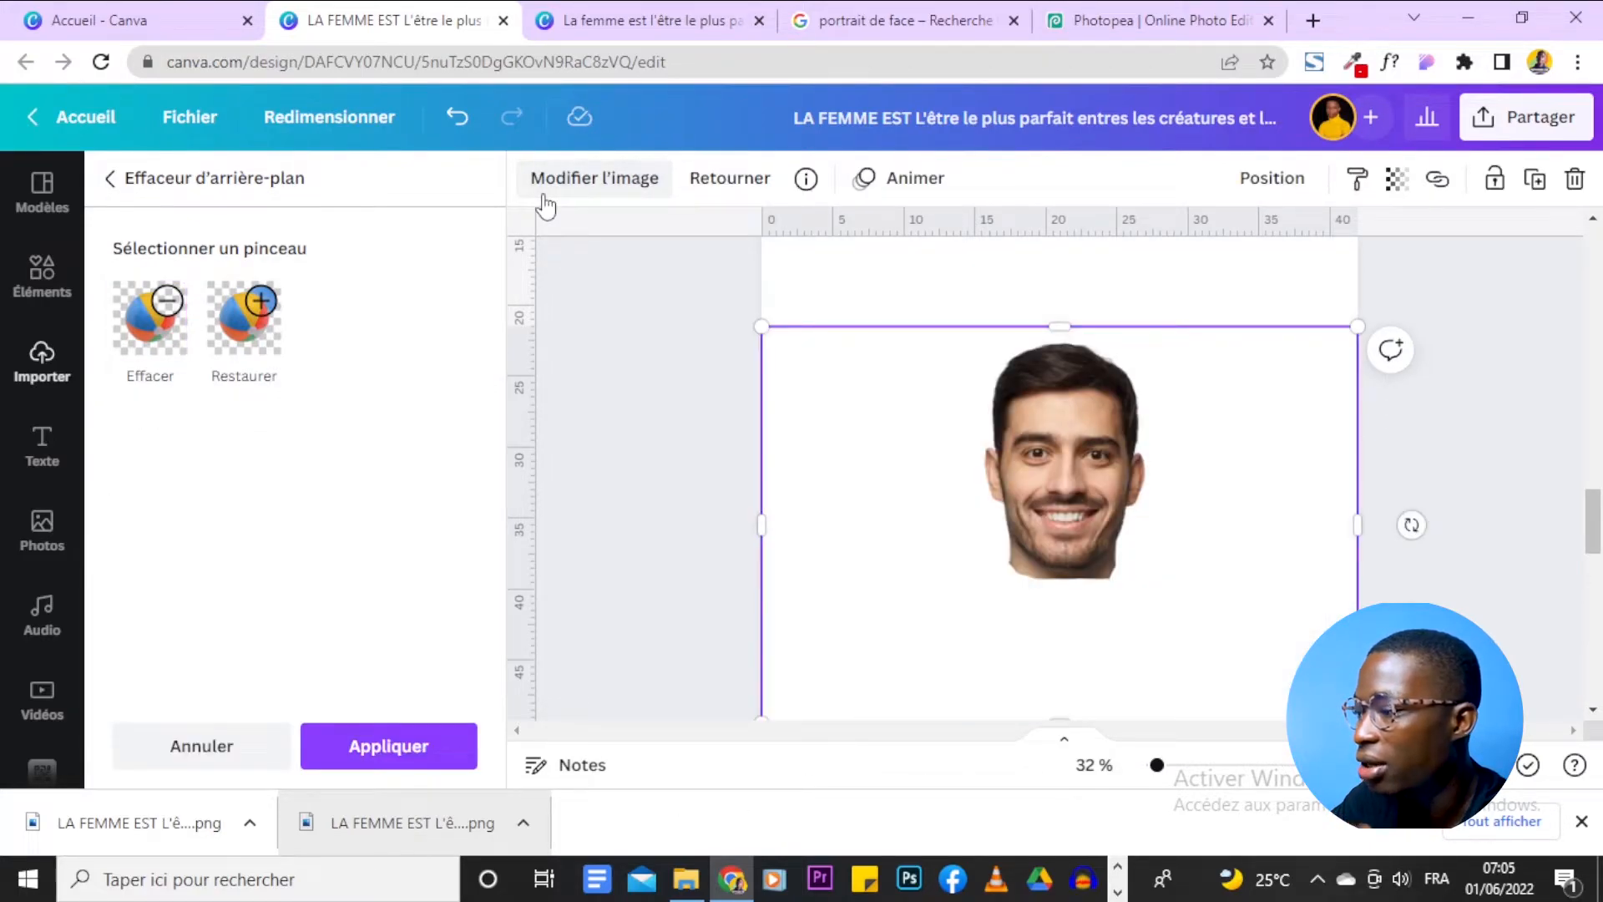
click(456, 762)
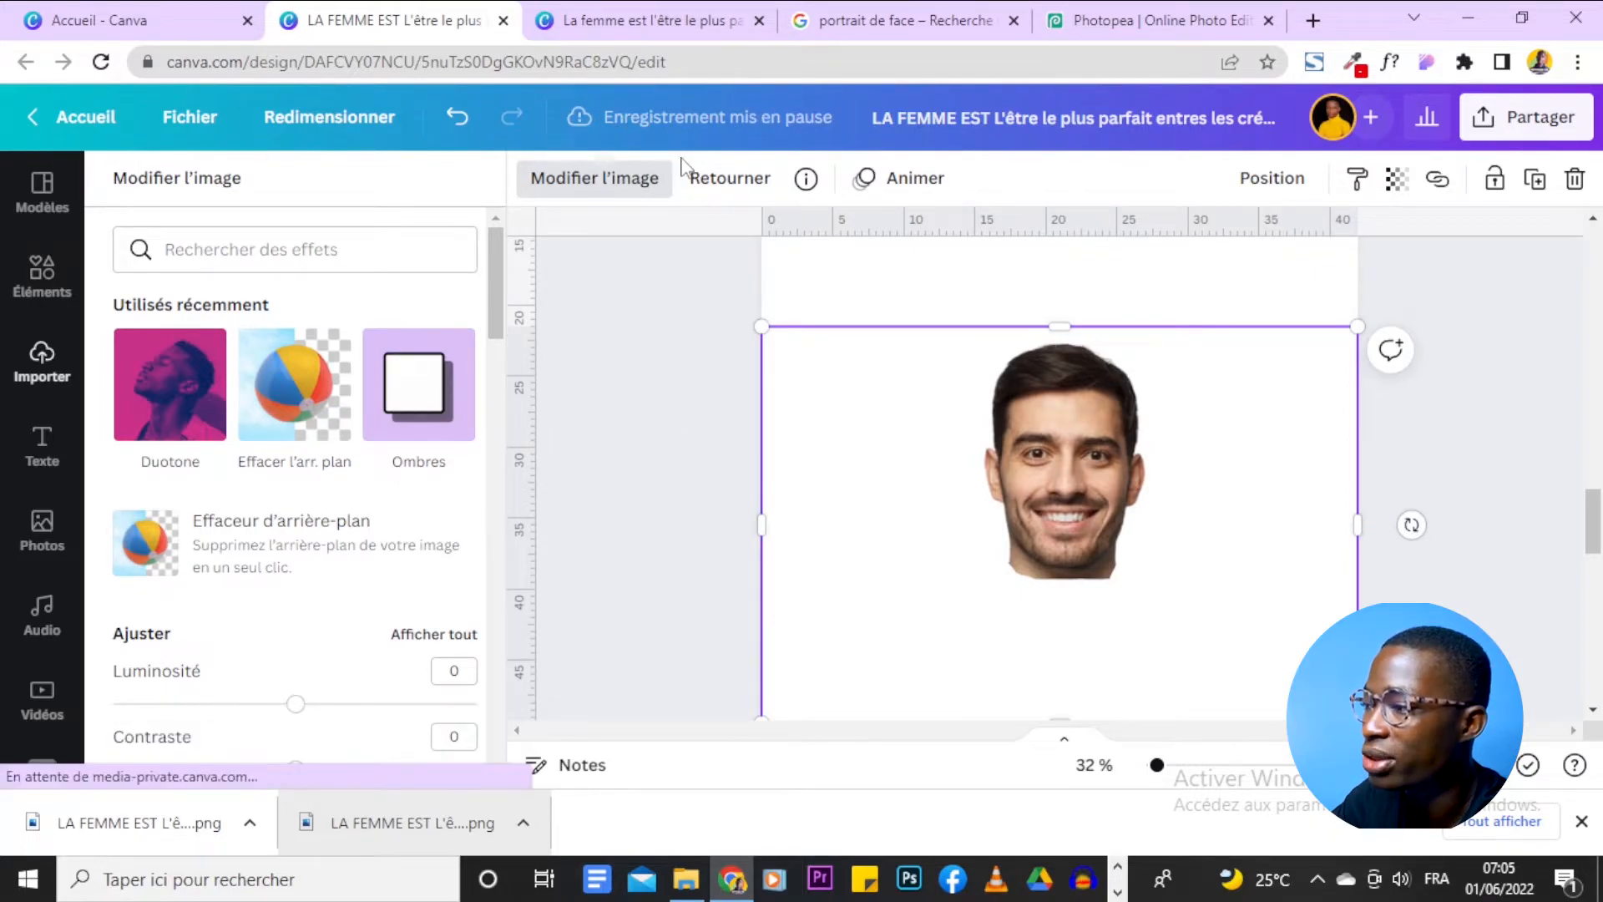
Crop away the empty areas below and on both sides of the man's head cutout.
click(723, 555)
scroll(989, 418, down, 5)
scroll(994, 422, up, 3)
drag(1060, 490, 1063, 365)
scroll(875, 454, up, 3)
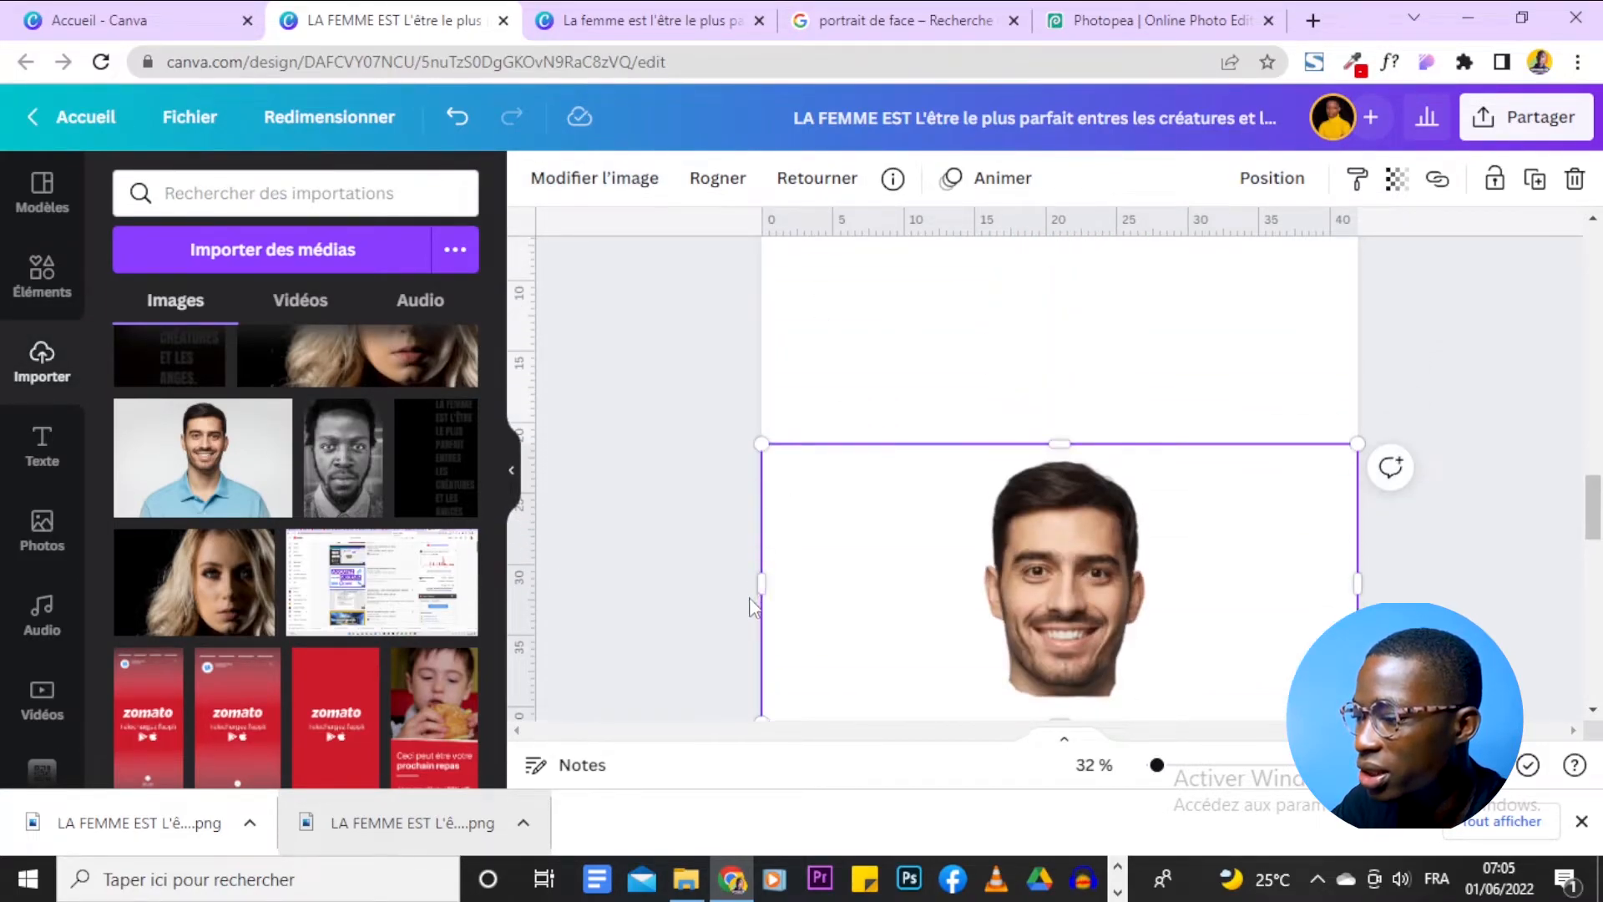
drag(761, 586, 952, 584)
drag(1347, 587, 1170, 587)
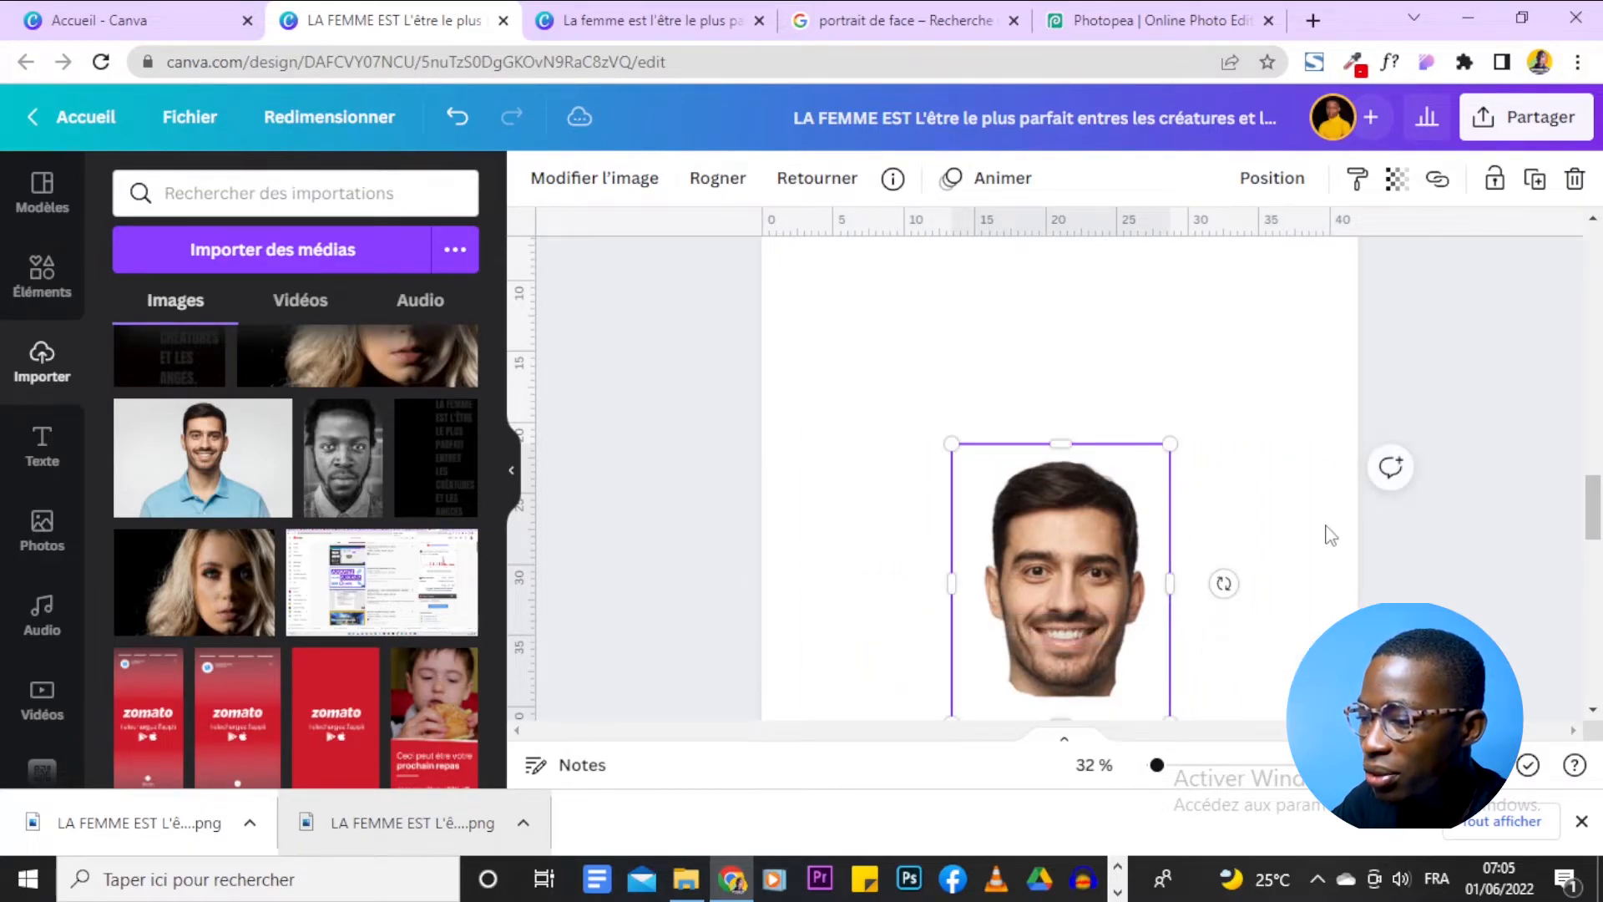
Move the head cutout up on page 3 and enlarge it from opposite corners until it fills most of the page width.
scroll(1116, 474, down, 2)
drag(1115, 474, 1072, 358)
drag(1119, 485, 1212, 601)
drag(1155, 773, 1149, 774)
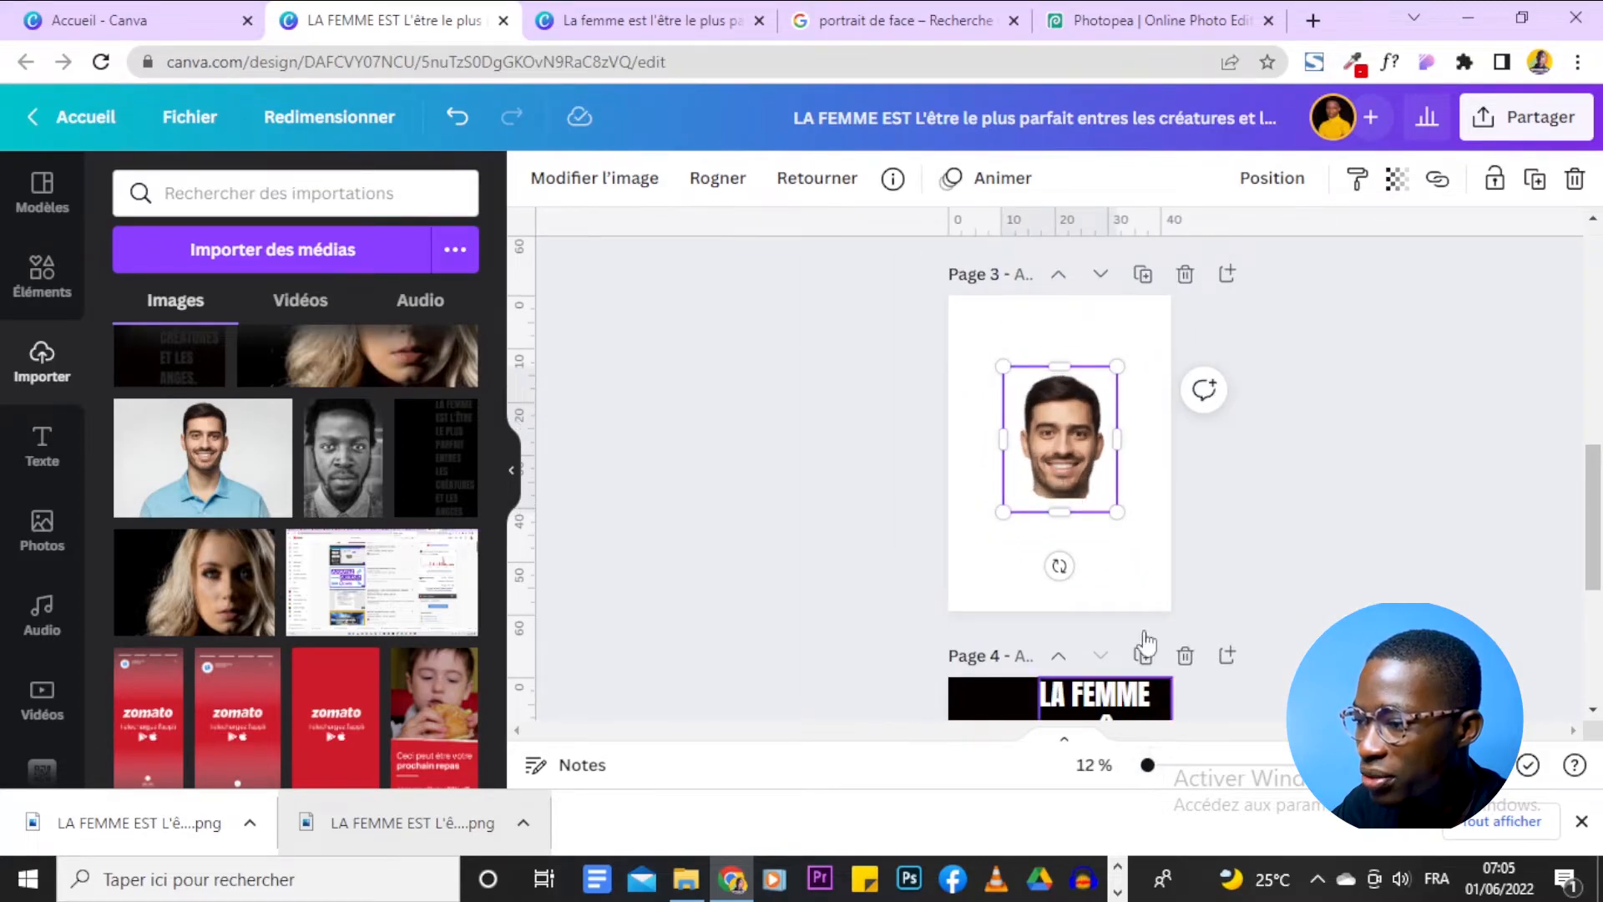
drag(1131, 527, 1162, 569)
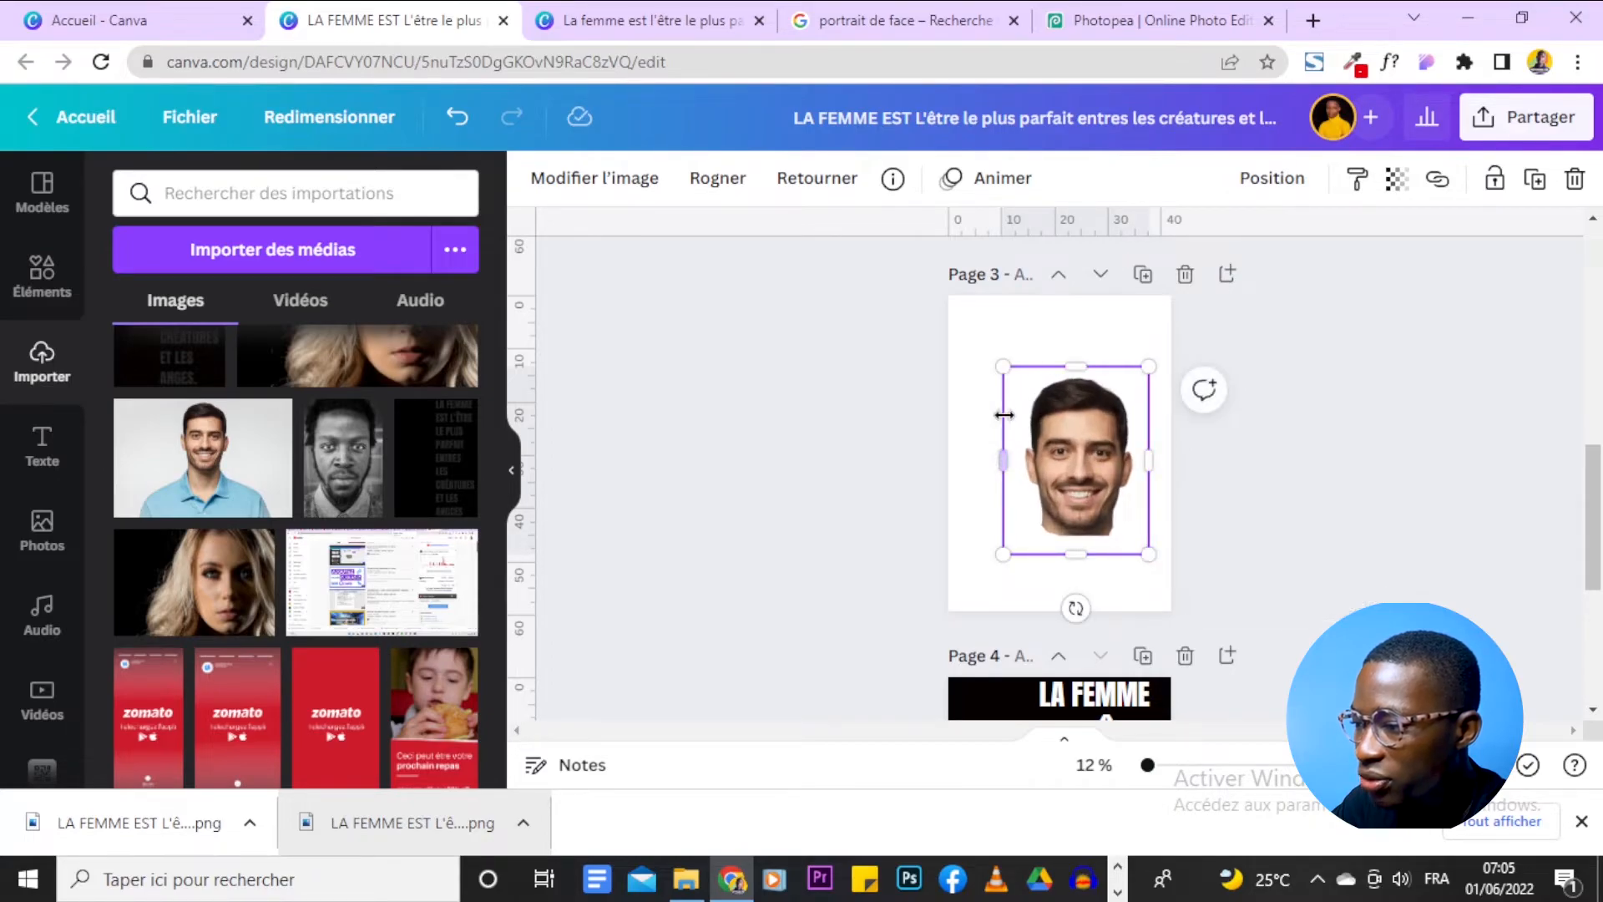
drag(1004, 367, 970, 325)
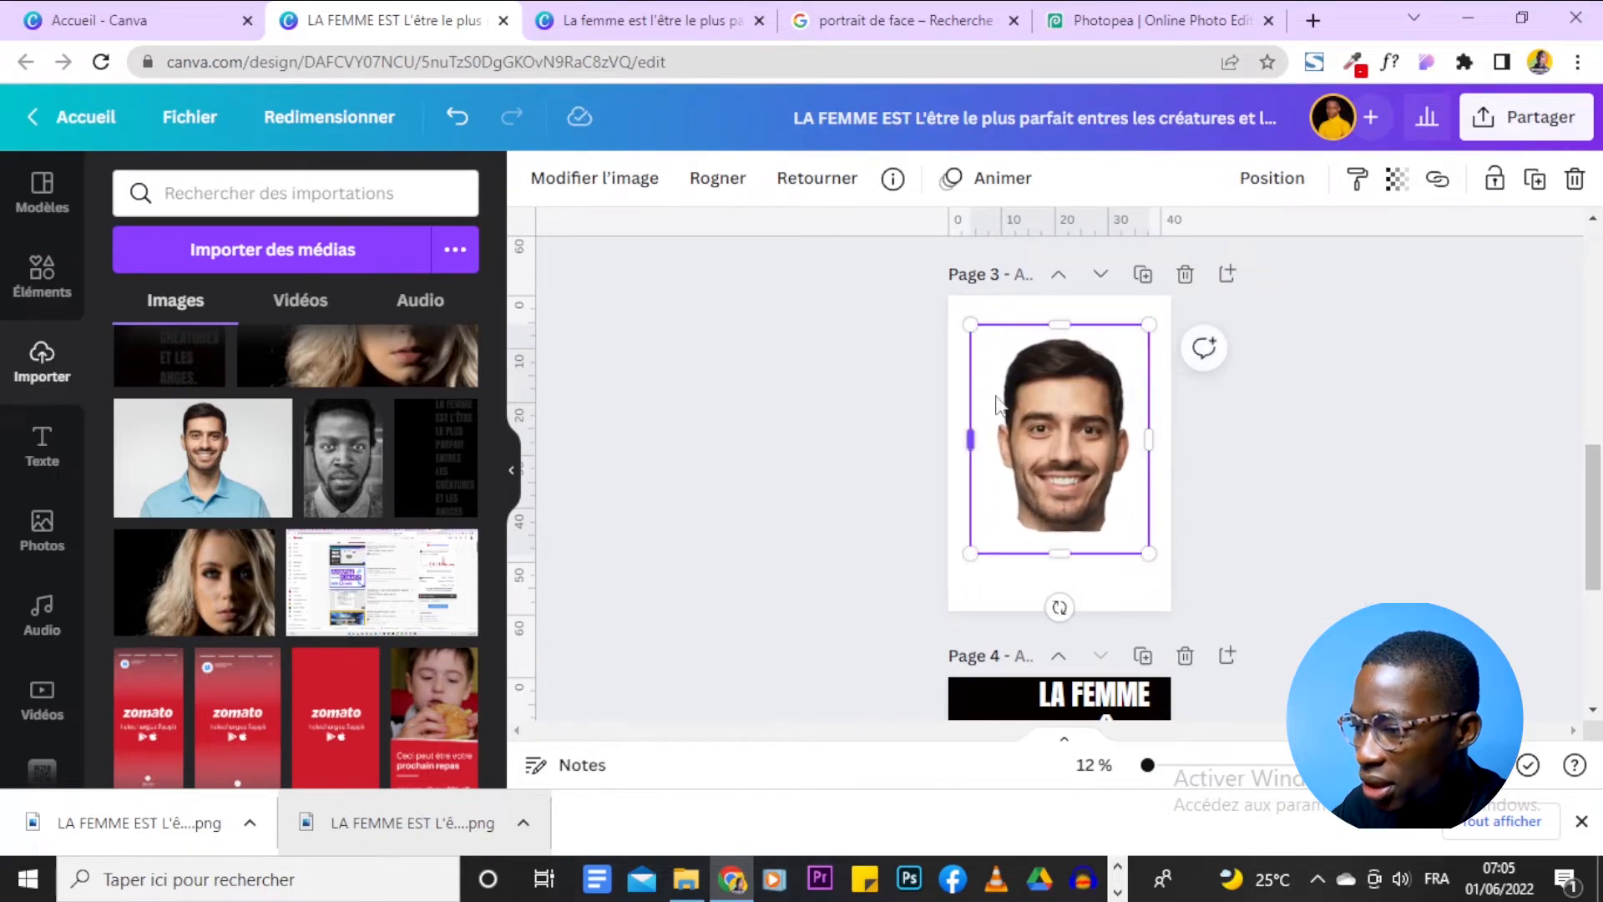
Tighten the head cutout's left and top crop, scale it up slightly and reposition it near the center of page 3.
drag(975, 433, 980, 434)
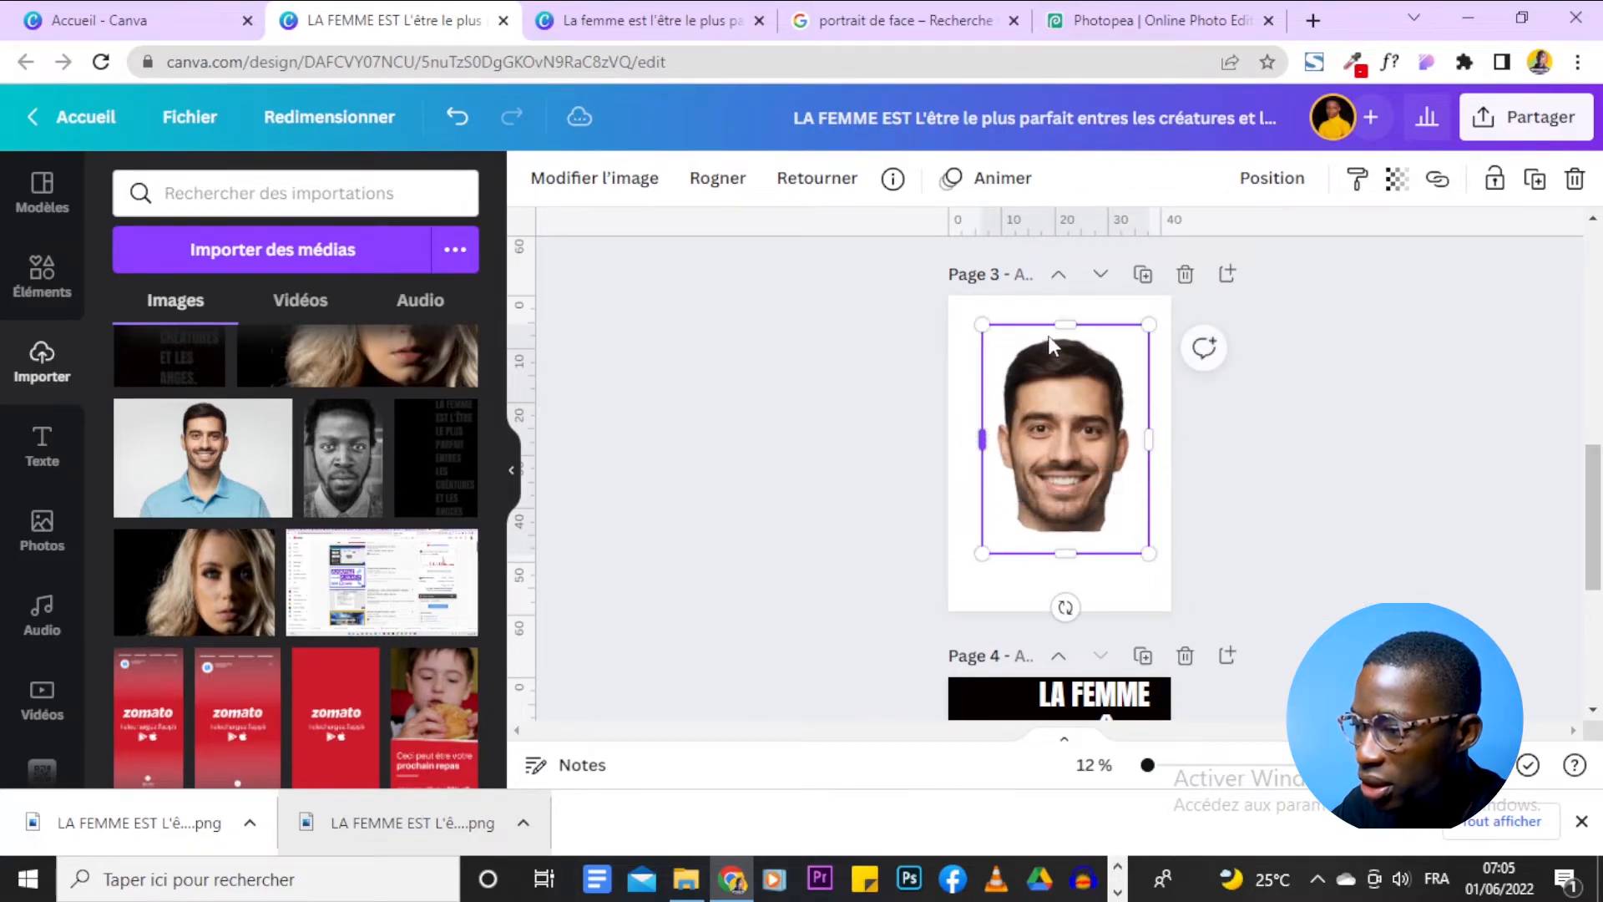
drag(1063, 324, 1063, 327)
drag(1068, 553, 973, 559)
click(1250, 472)
drag(1042, 464, 1045, 474)
click(1029, 603)
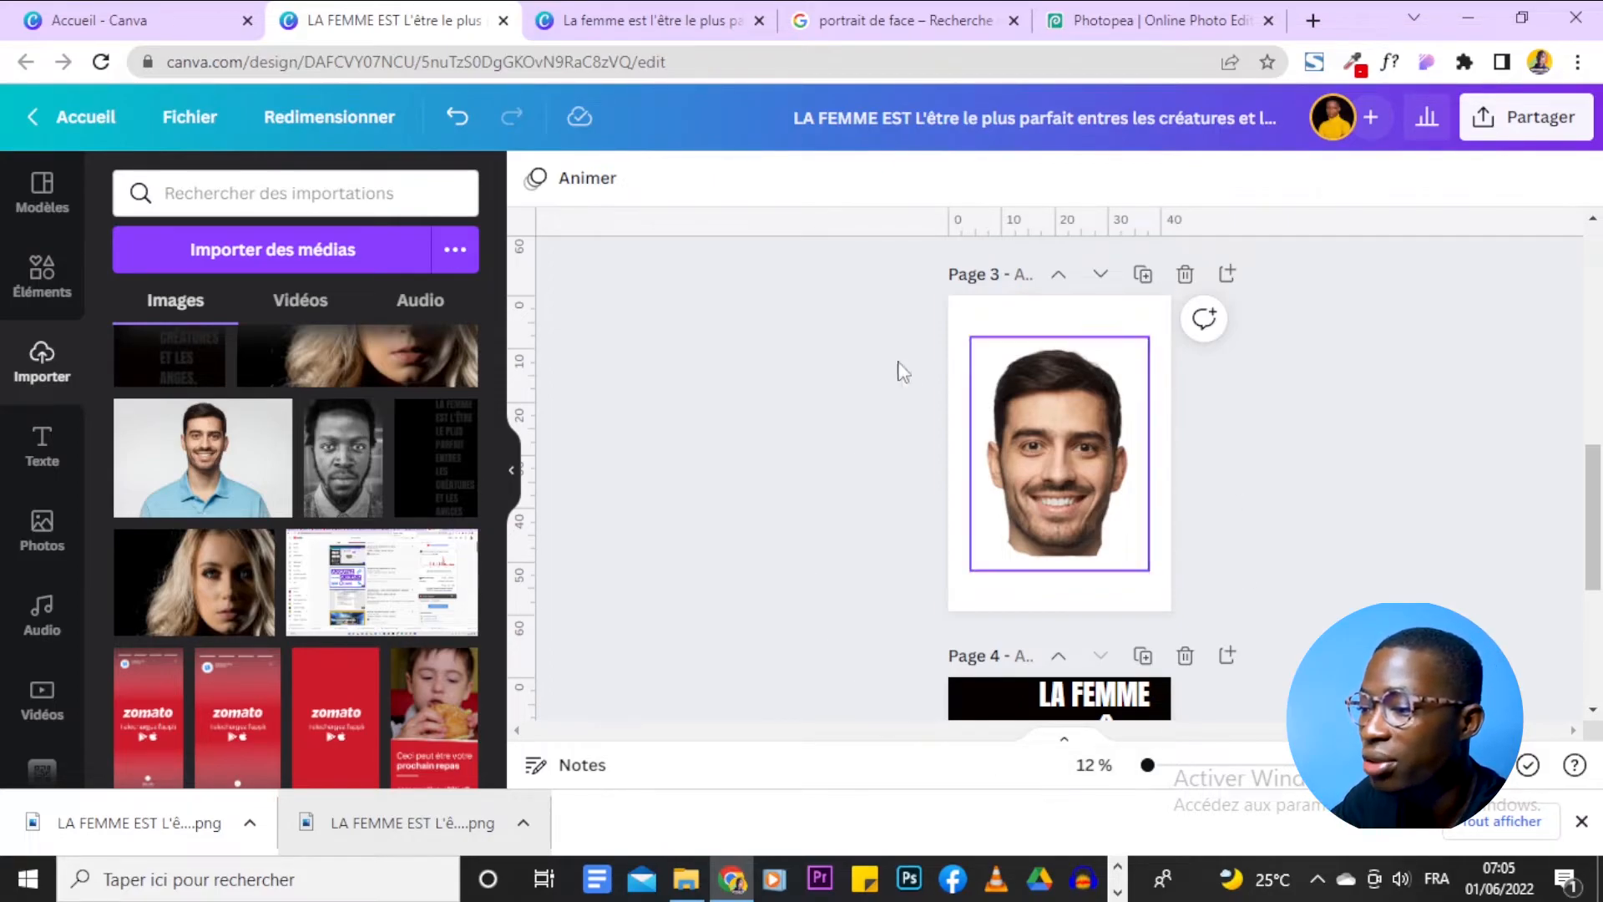
Set page 3's background color to the default orange swatch.
click(1131, 307)
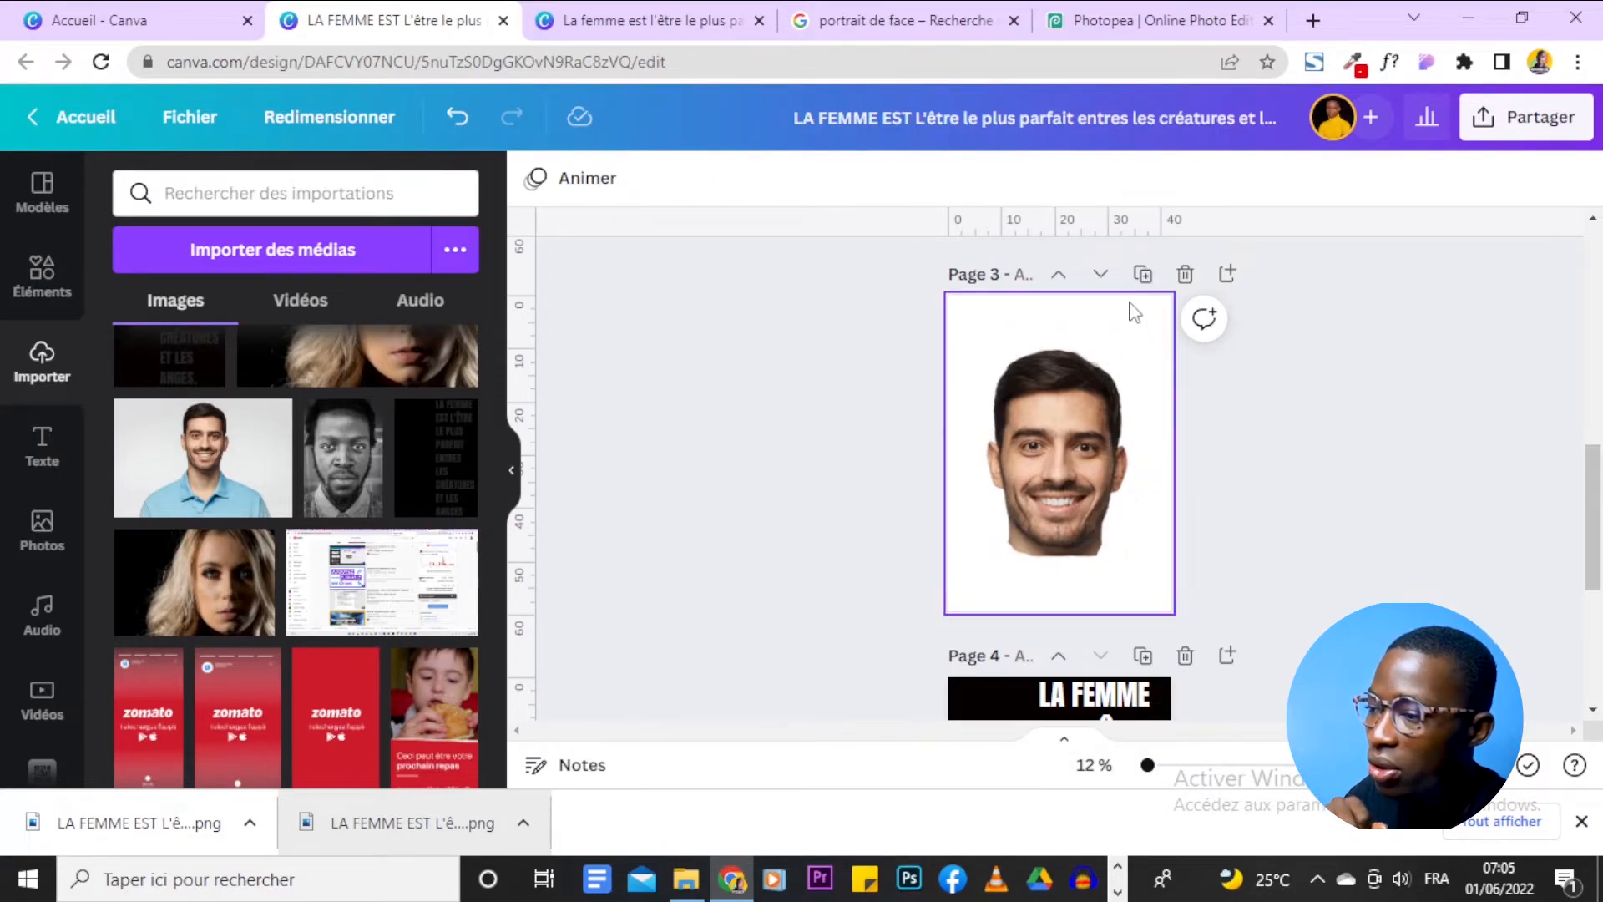
click(536, 178)
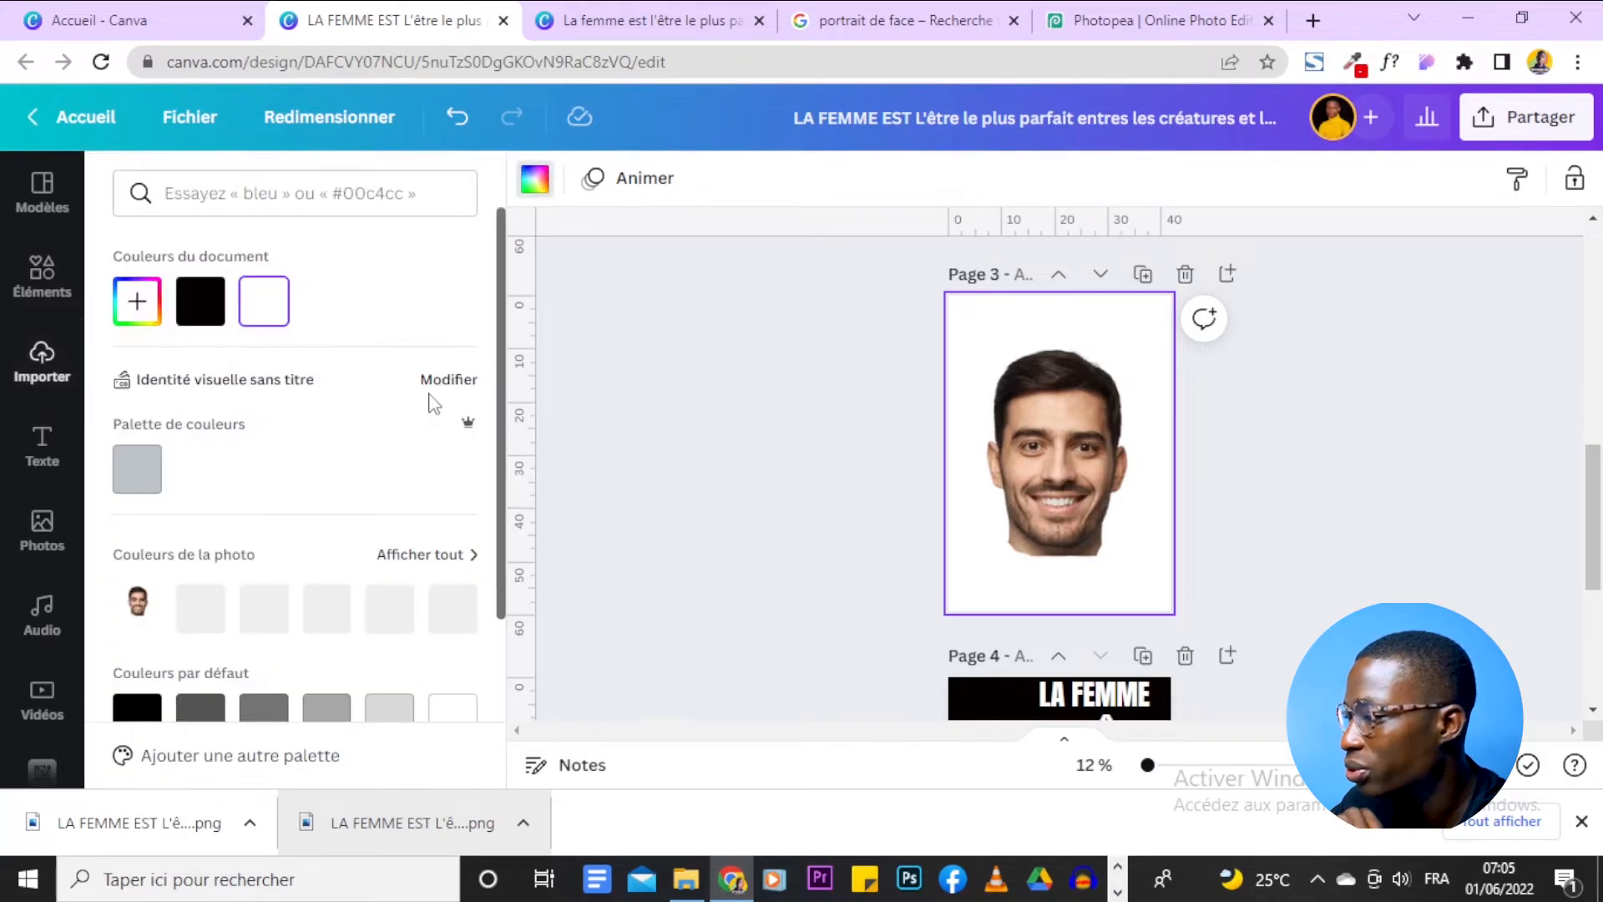
scroll(429, 404, down, 3)
click(453, 655)
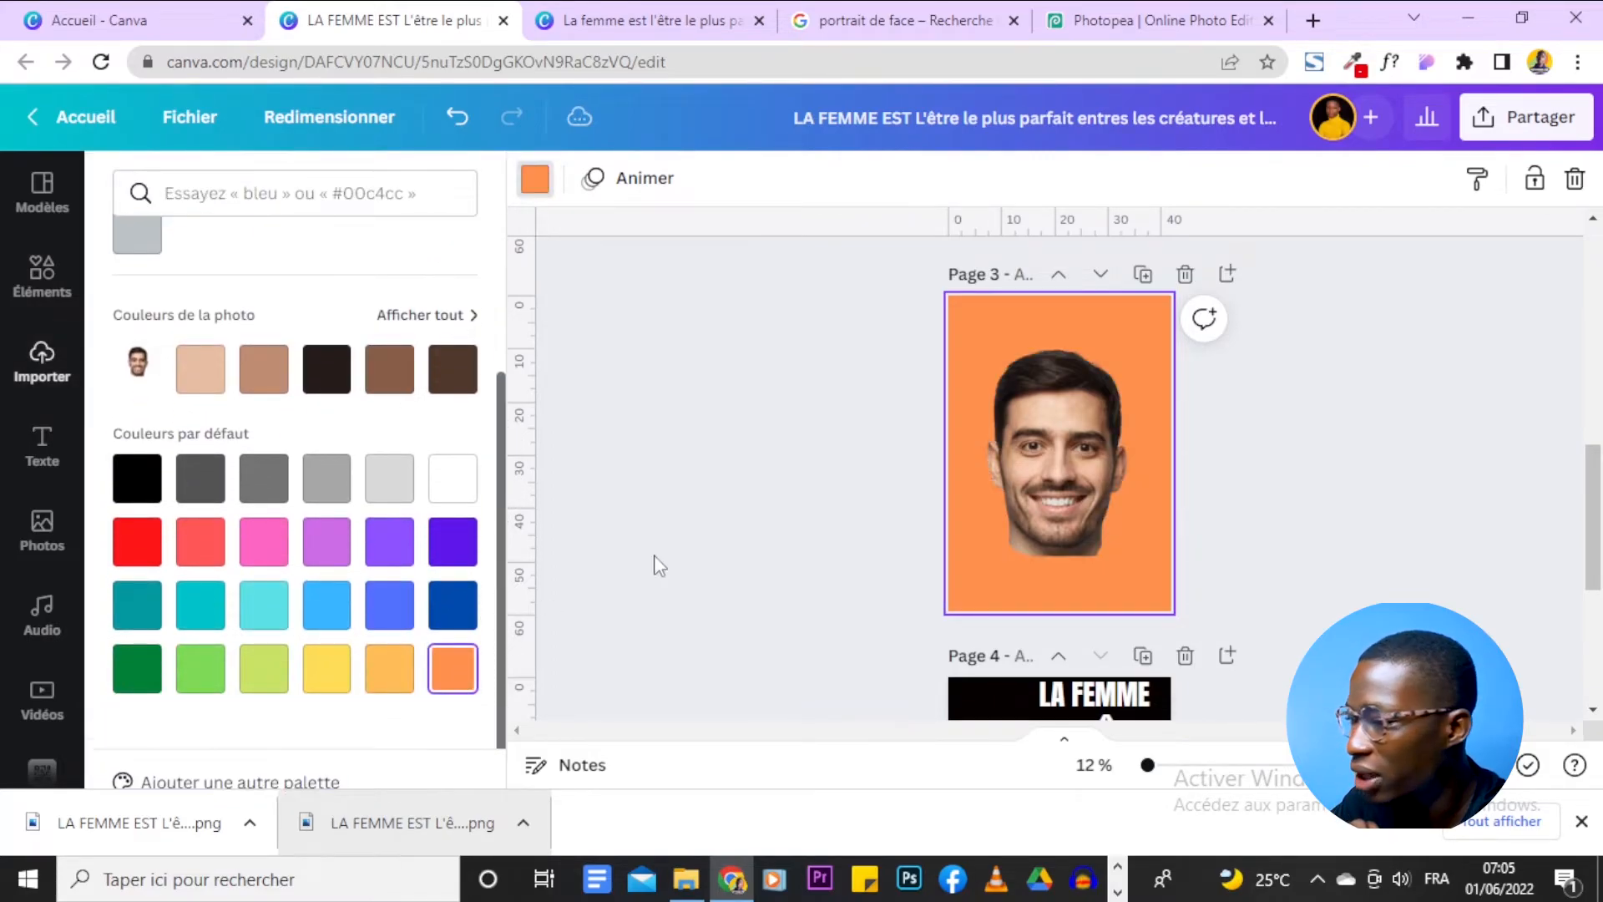
click(754, 461)
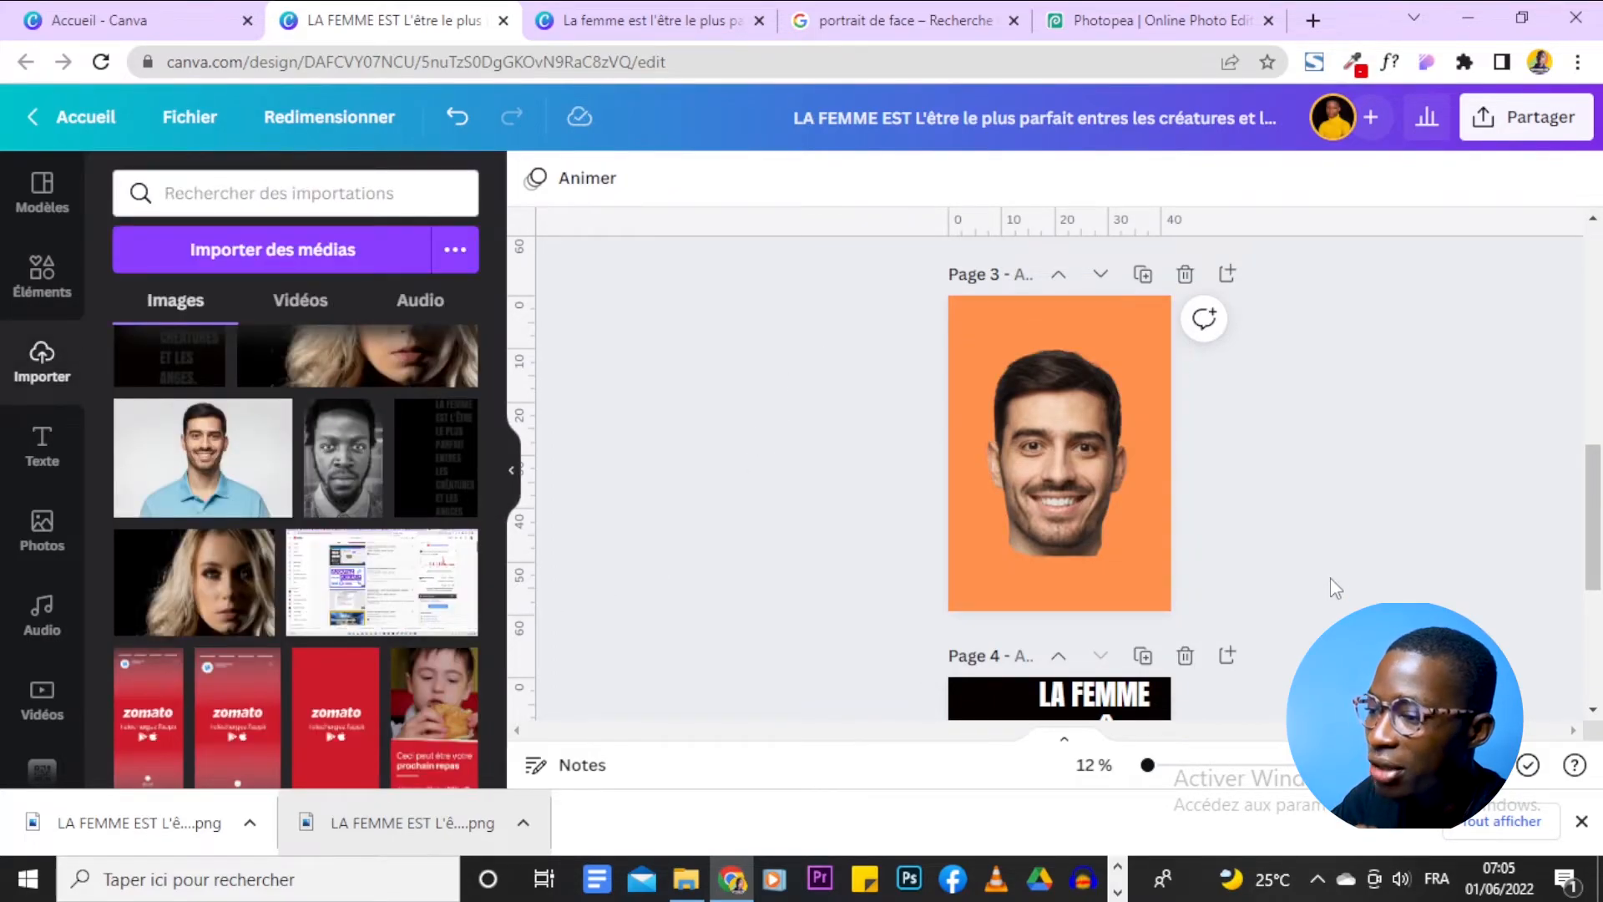
Switch to the "La femme est l'être le plus parfait" design and examine the orange half-face poster on page 4.
scroll(1330, 578, up, 8)
scroll(1330, 578, down, 8)
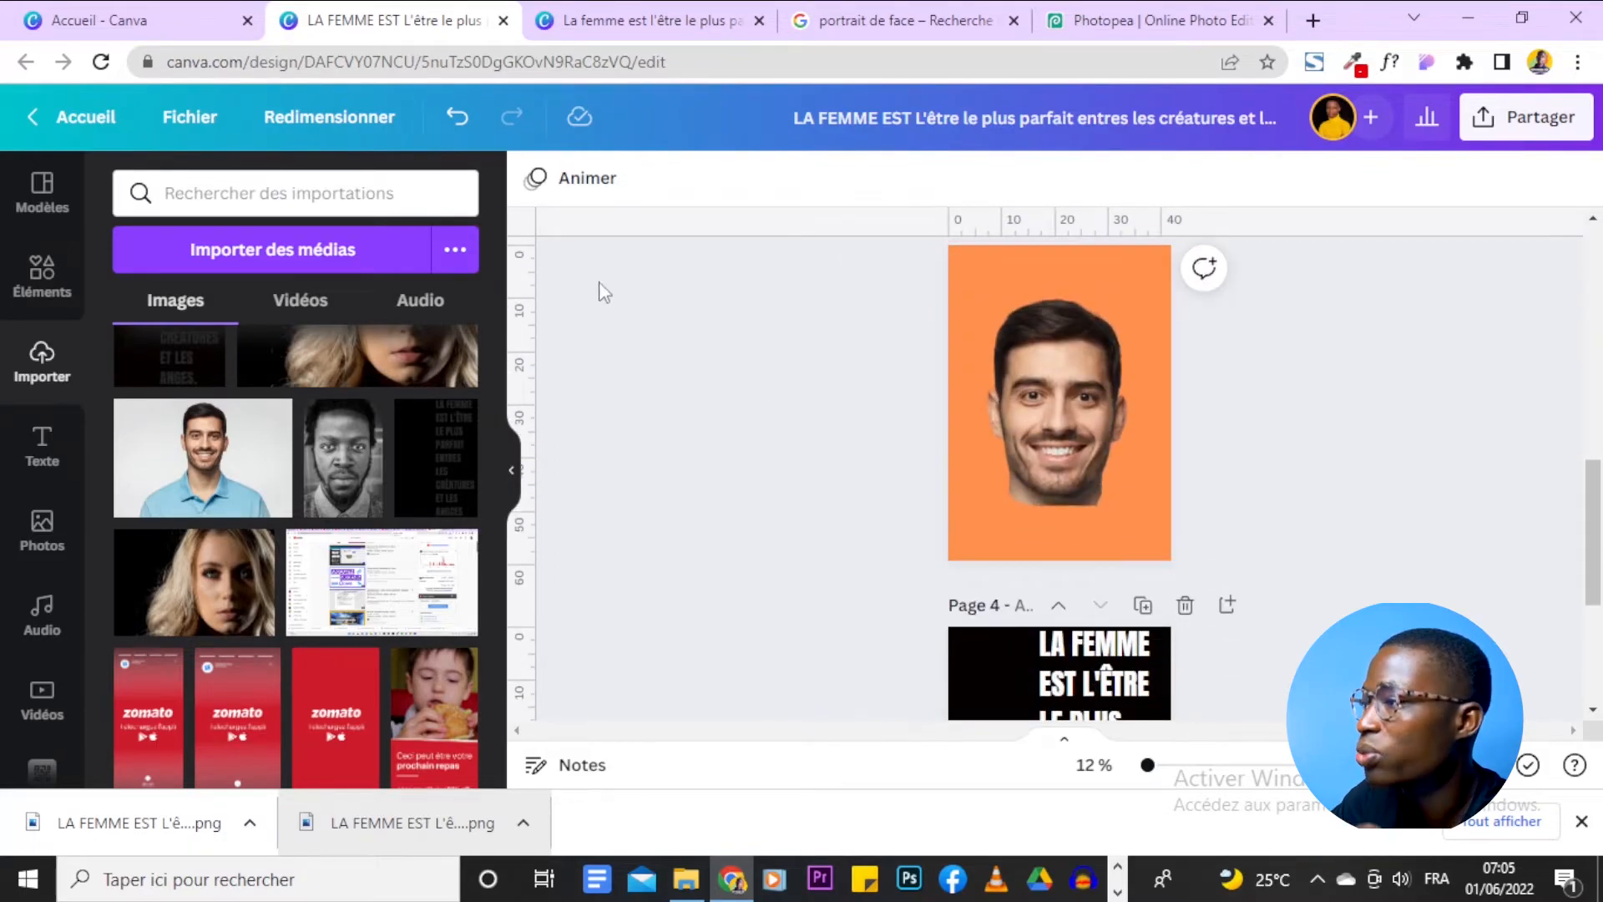
click(652, 20)
scroll(1541, 641, down, 10)
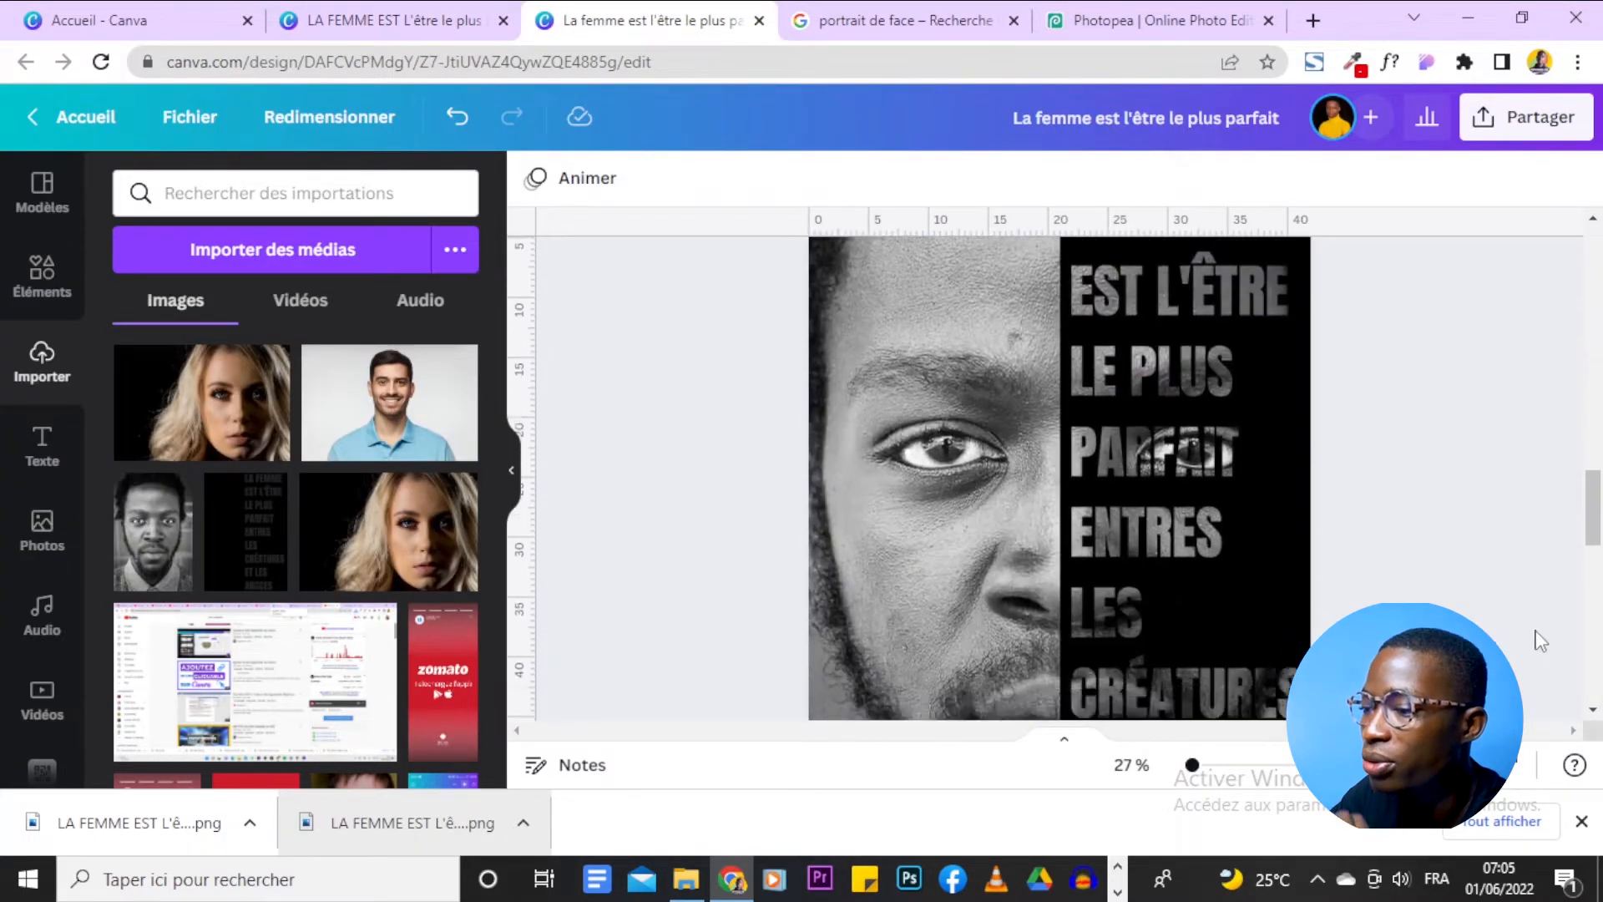
scroll(1541, 642, down, 10)
scroll(1541, 641, up, 2)
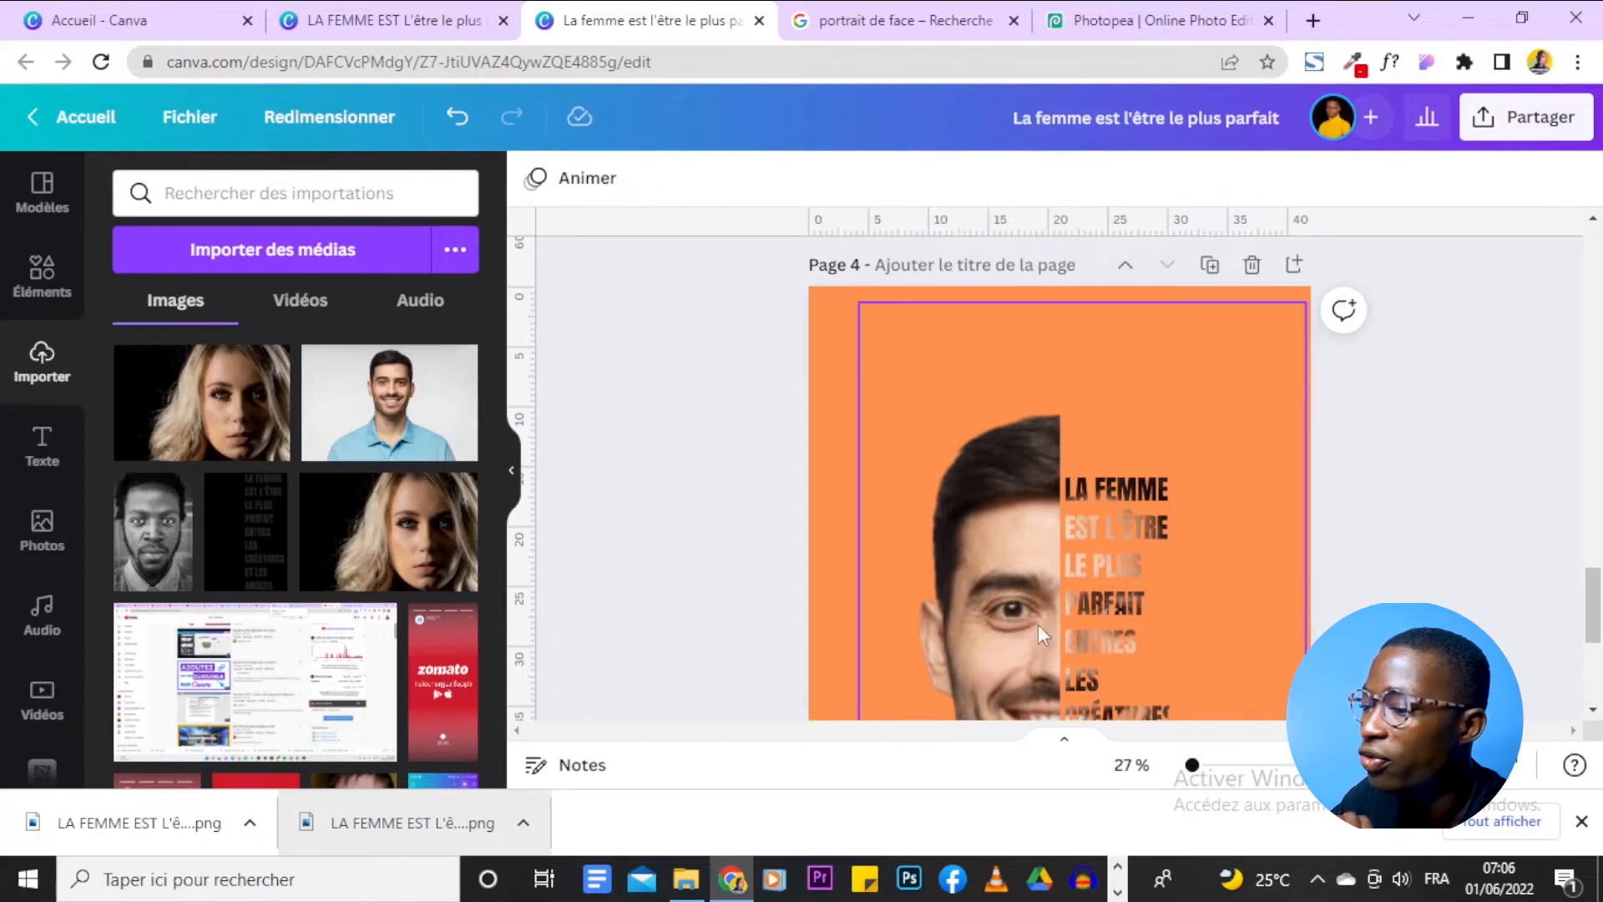
Return to the working design and copy the black cut-out text overlay from page 2 onto page 3.
key(ctrl+shift+Tab)
click(1093, 478)
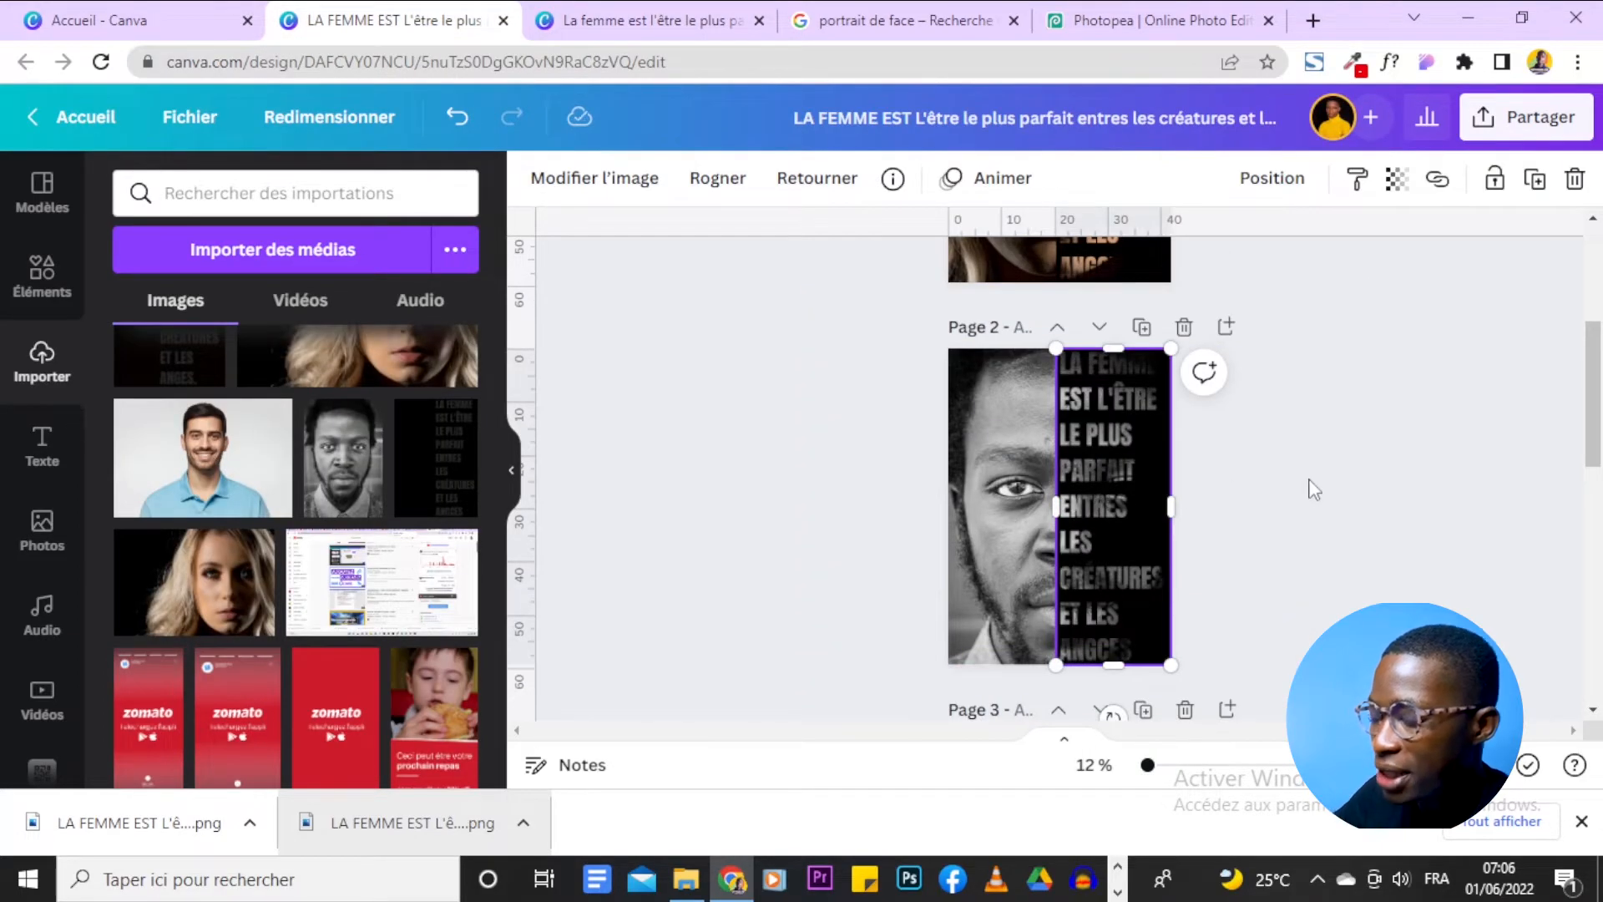
right_click(1144, 451)
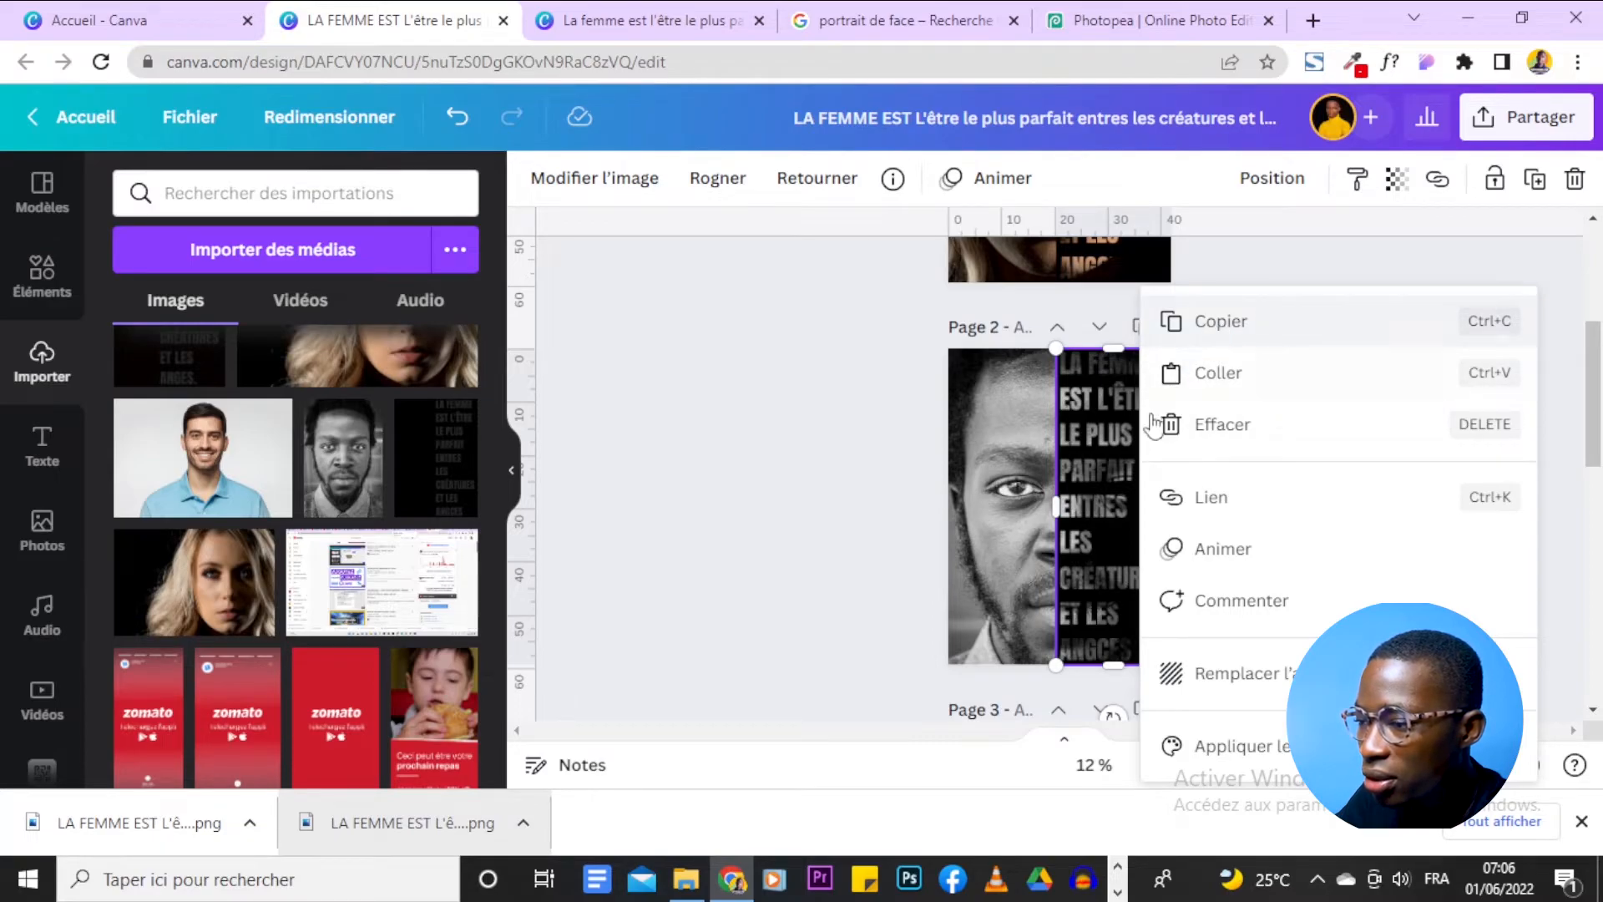
click(1103, 464)
right_click(1102, 463)
click(1175, 332)
click(1376, 453)
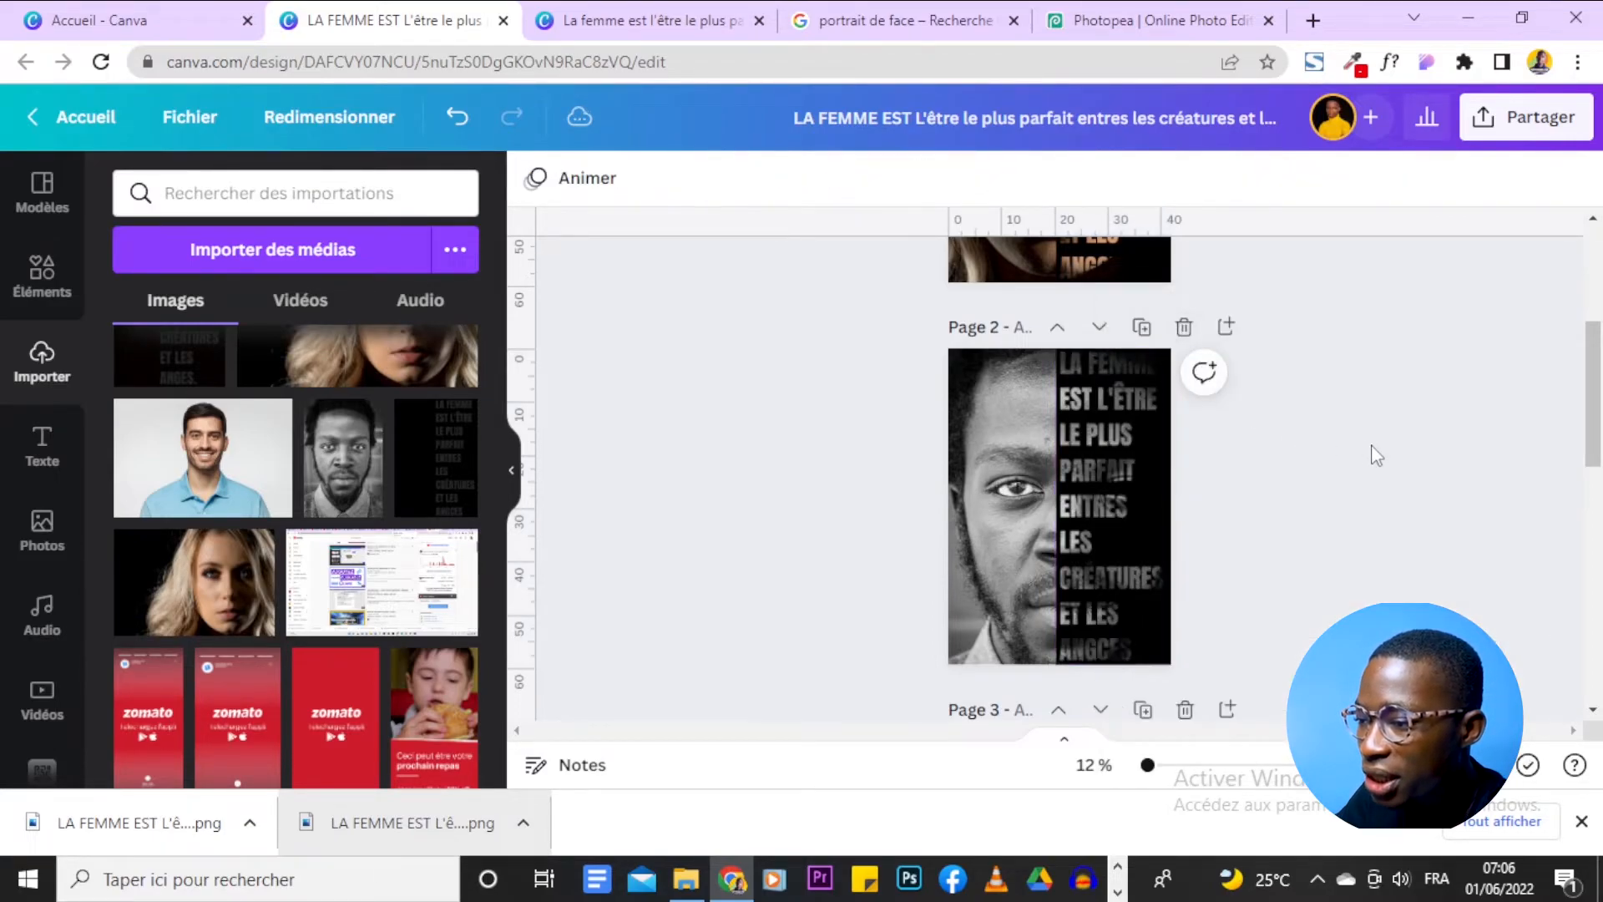
scroll(1376, 455, down, 5)
key(ctrl+v)
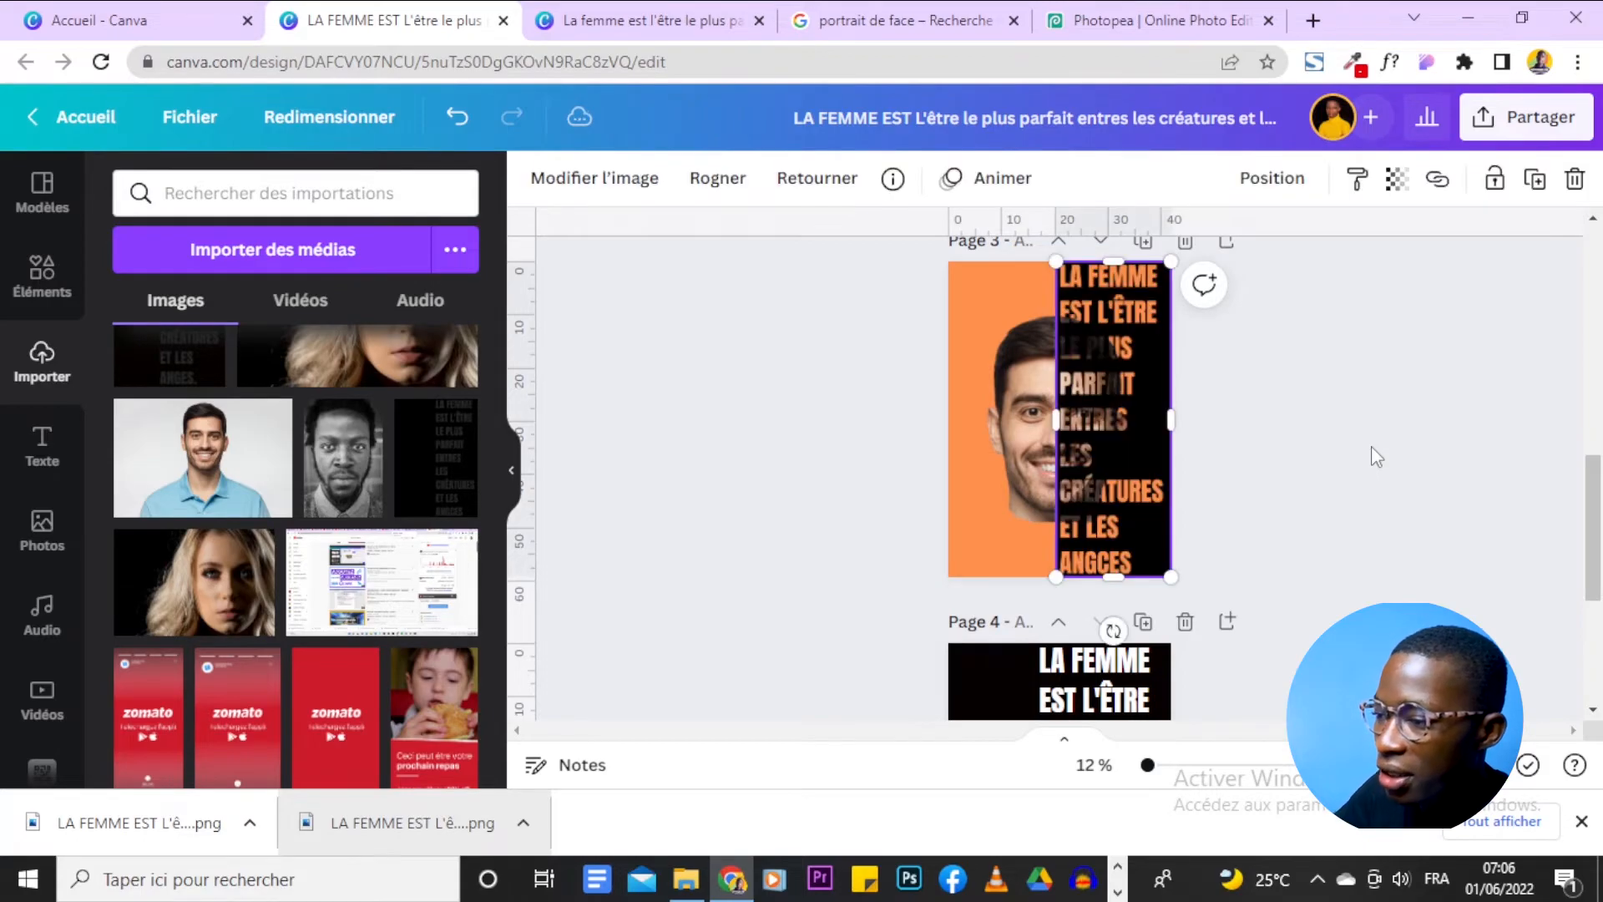
Shrink the text overlay on page 3 and place it over the right half of the man's face, starting at the midline.
drag(1171, 266, 1126, 389)
drag(1096, 478, 1085, 414)
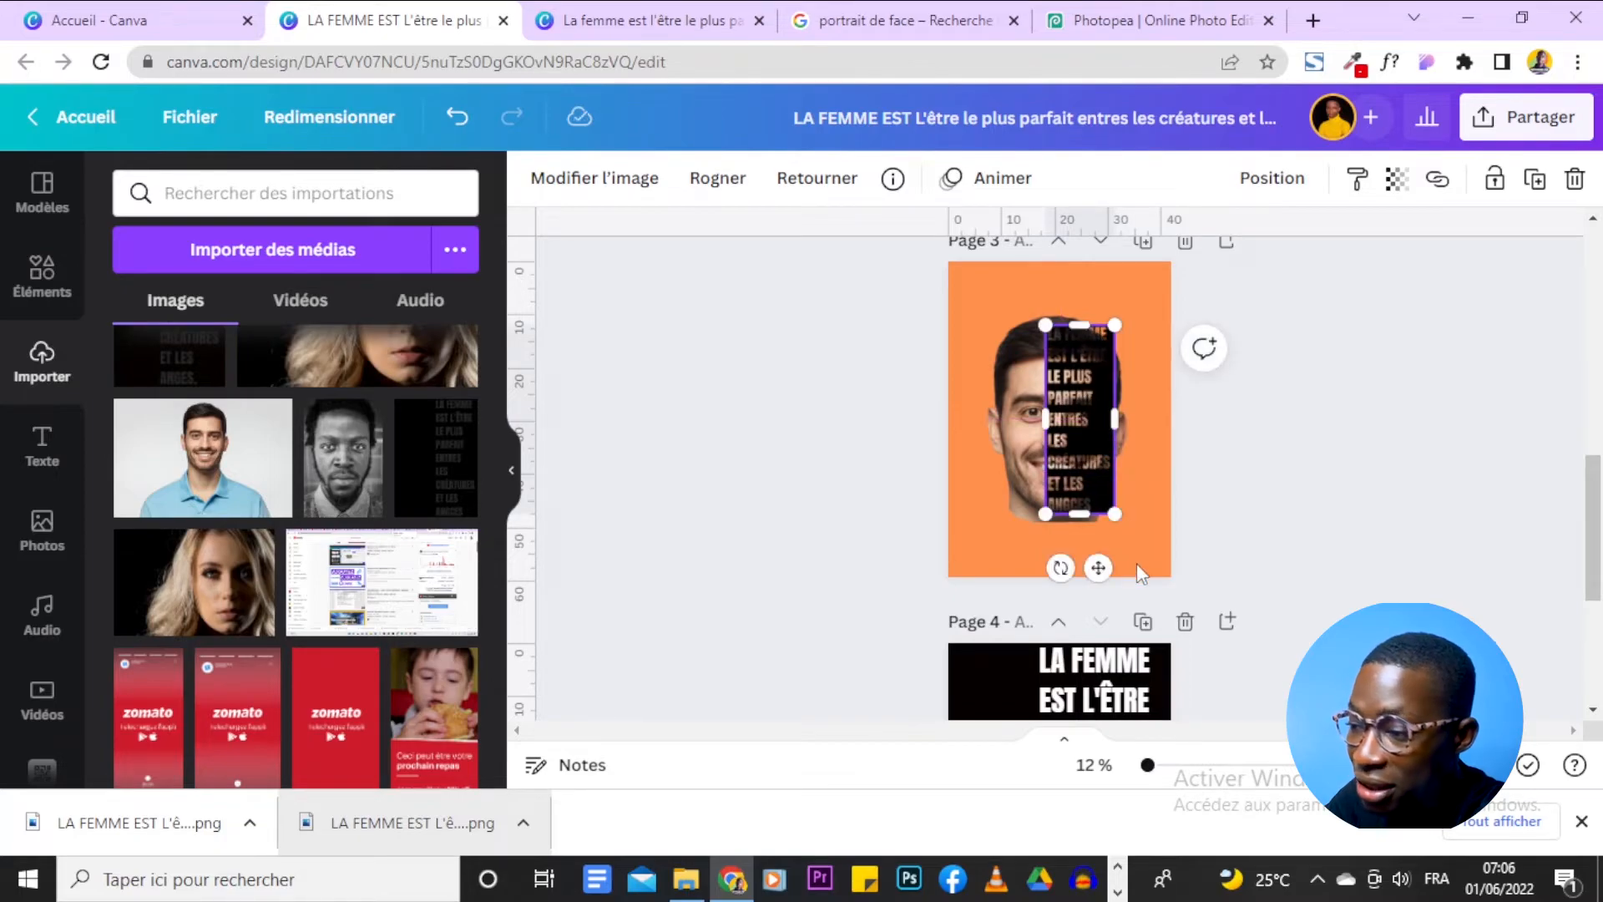
drag(1151, 770, 1155, 763)
drag(1118, 571, 1133, 588)
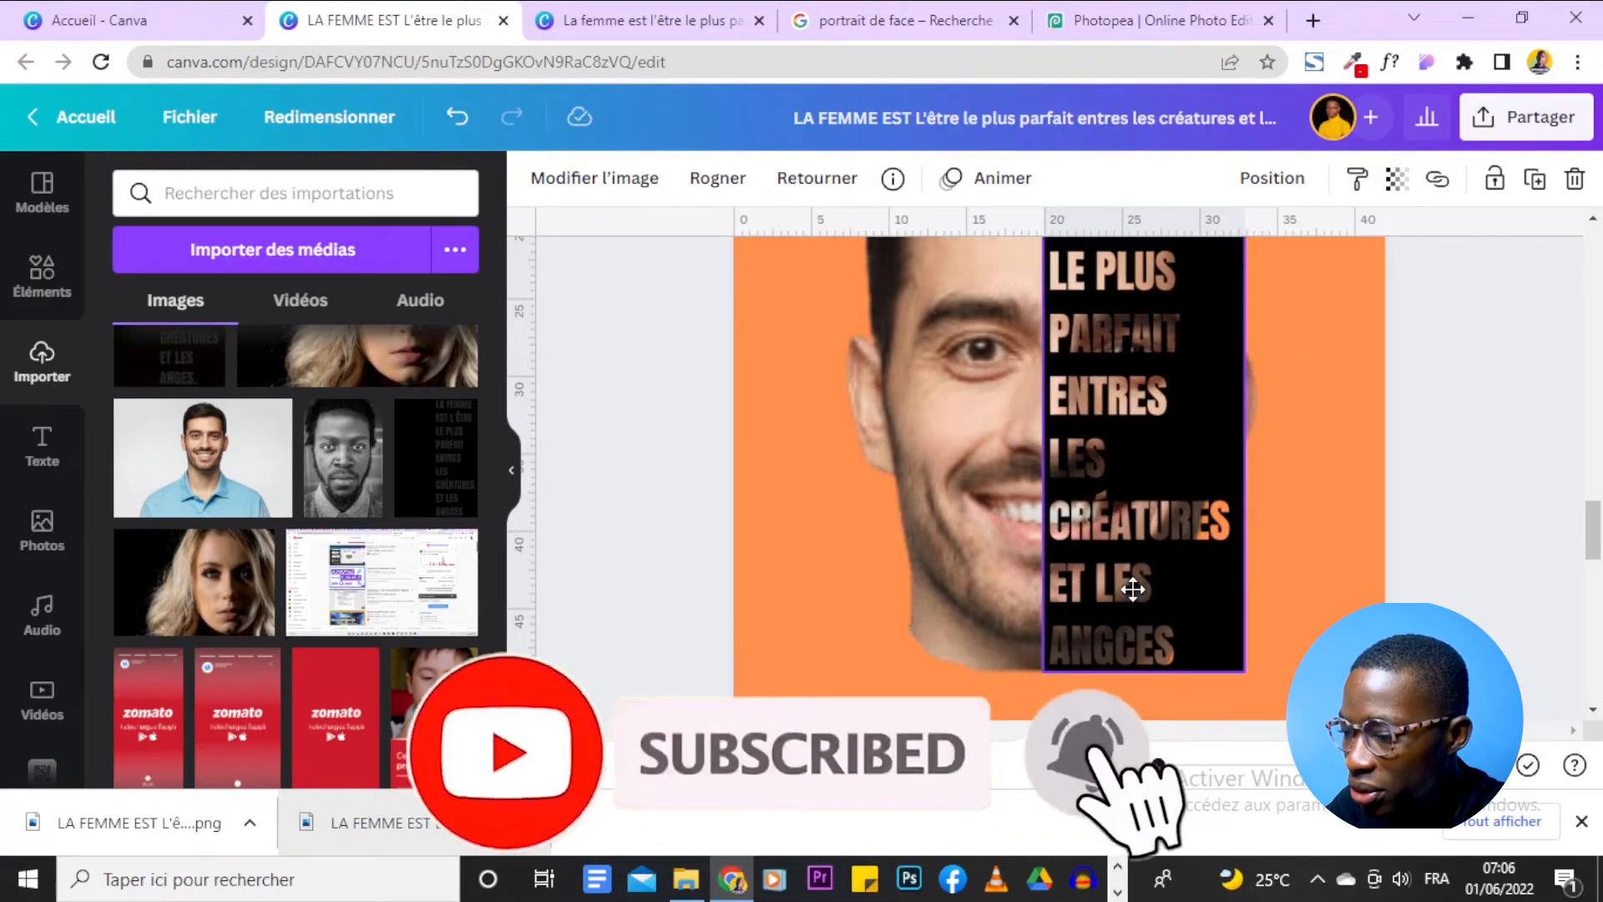
Scale the text overlay down slightly from its upper-right corner to fit the head's width, and check it against the face's outline.
scroll(1281, 543, up, 3)
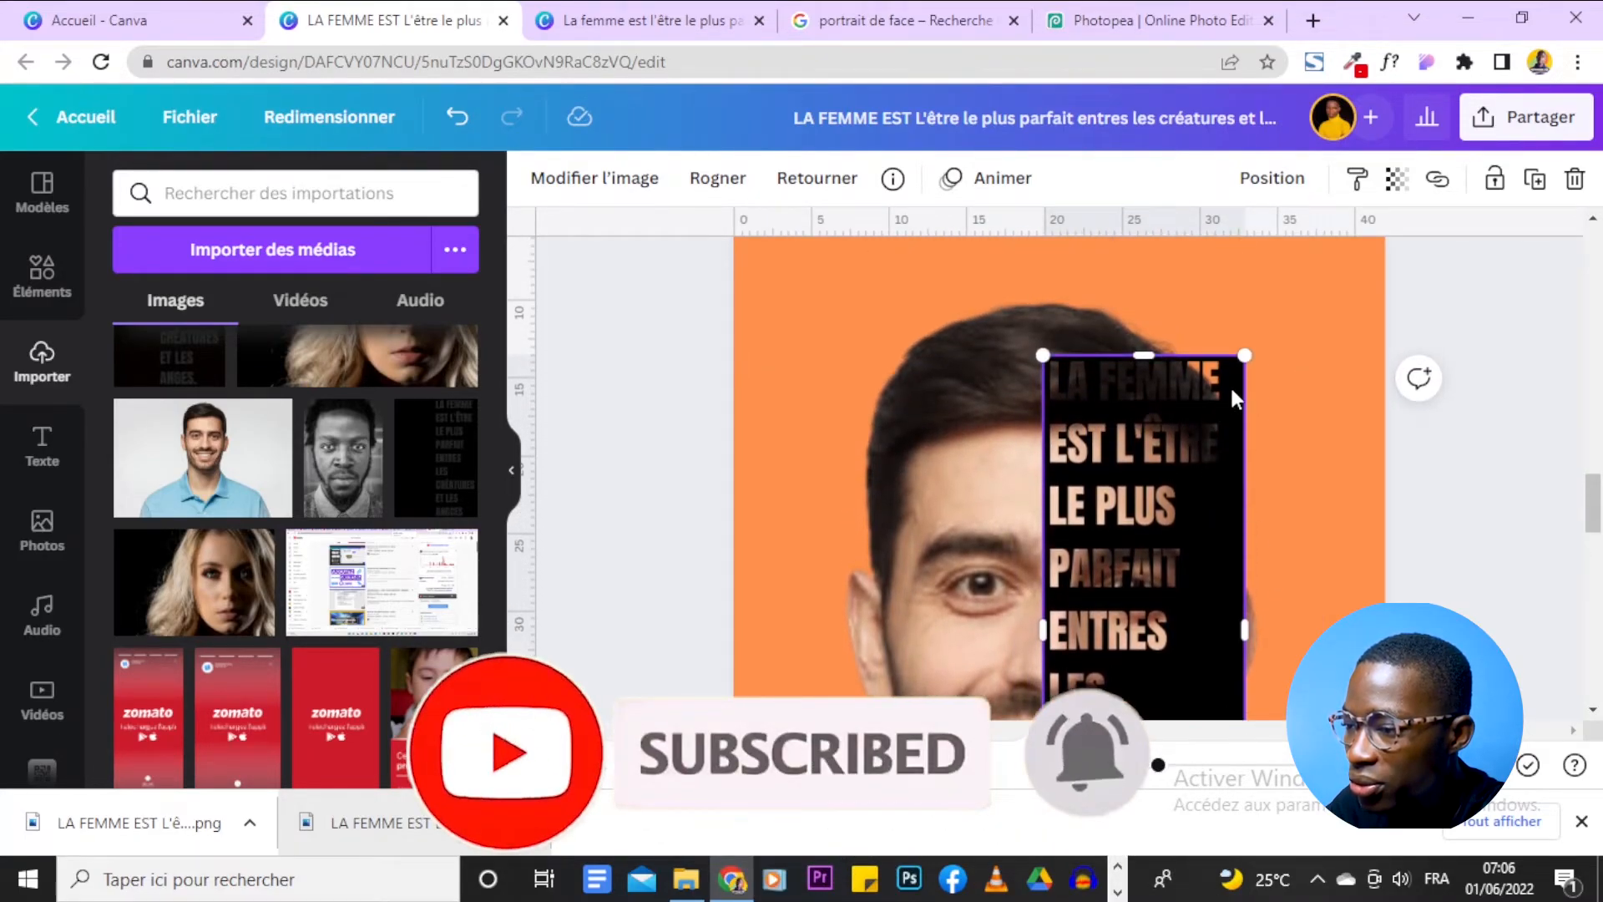
drag(1242, 356, 1207, 370)
scroll(1300, 387, down, 2)
click(1299, 387)
scroll(1299, 387, down, 2)
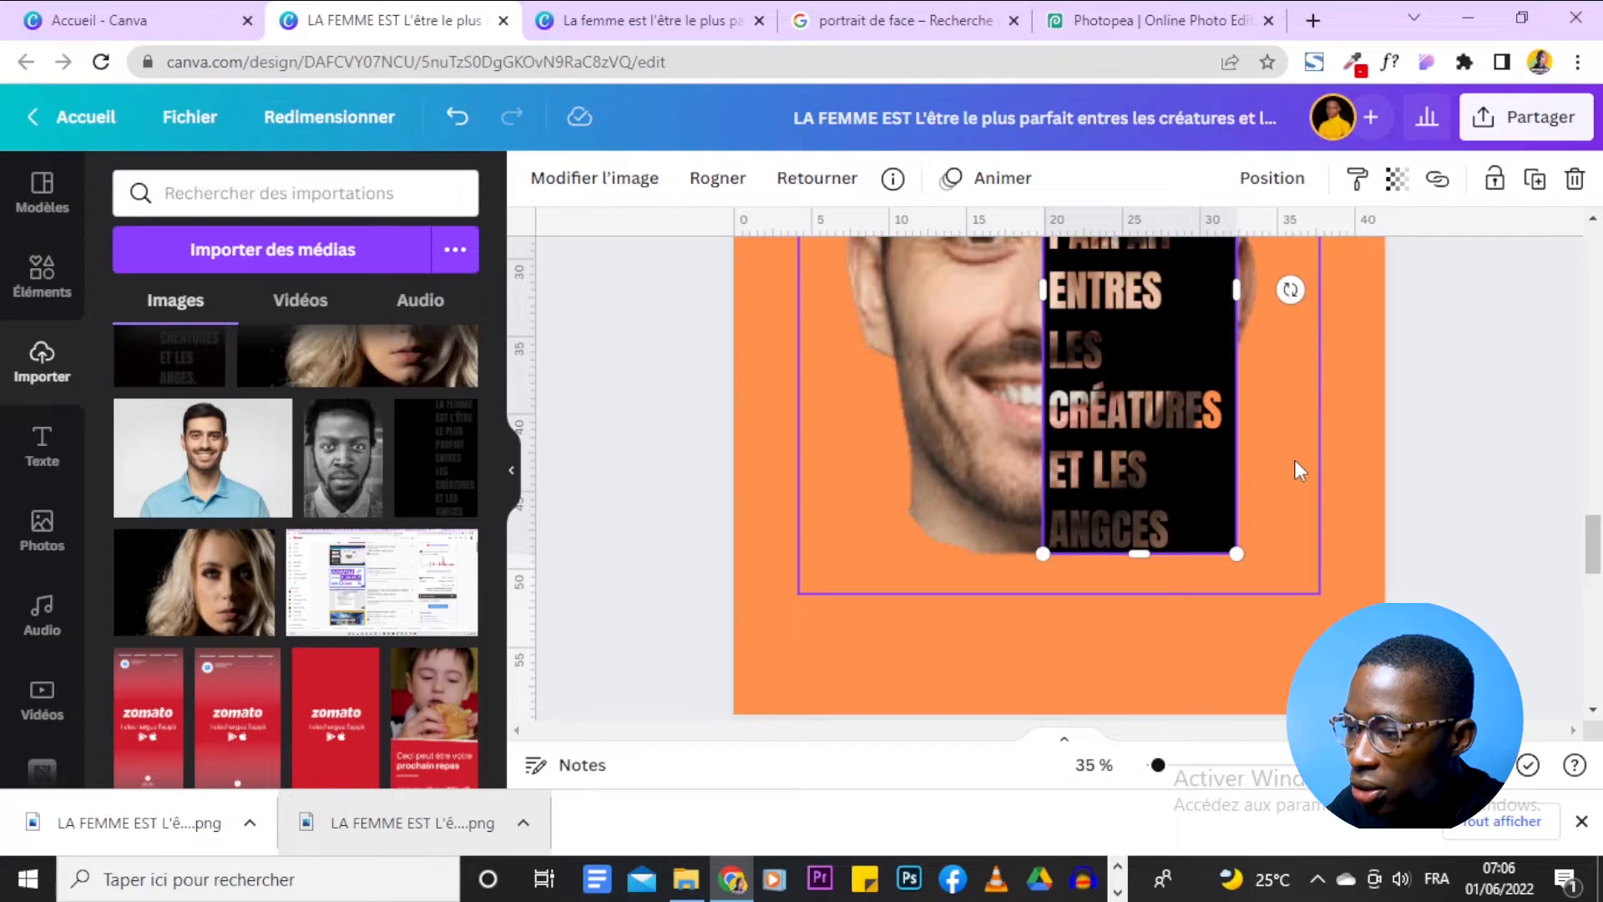
scroll(1503, 547, up, 2)
scroll(1503, 547, up, 1)
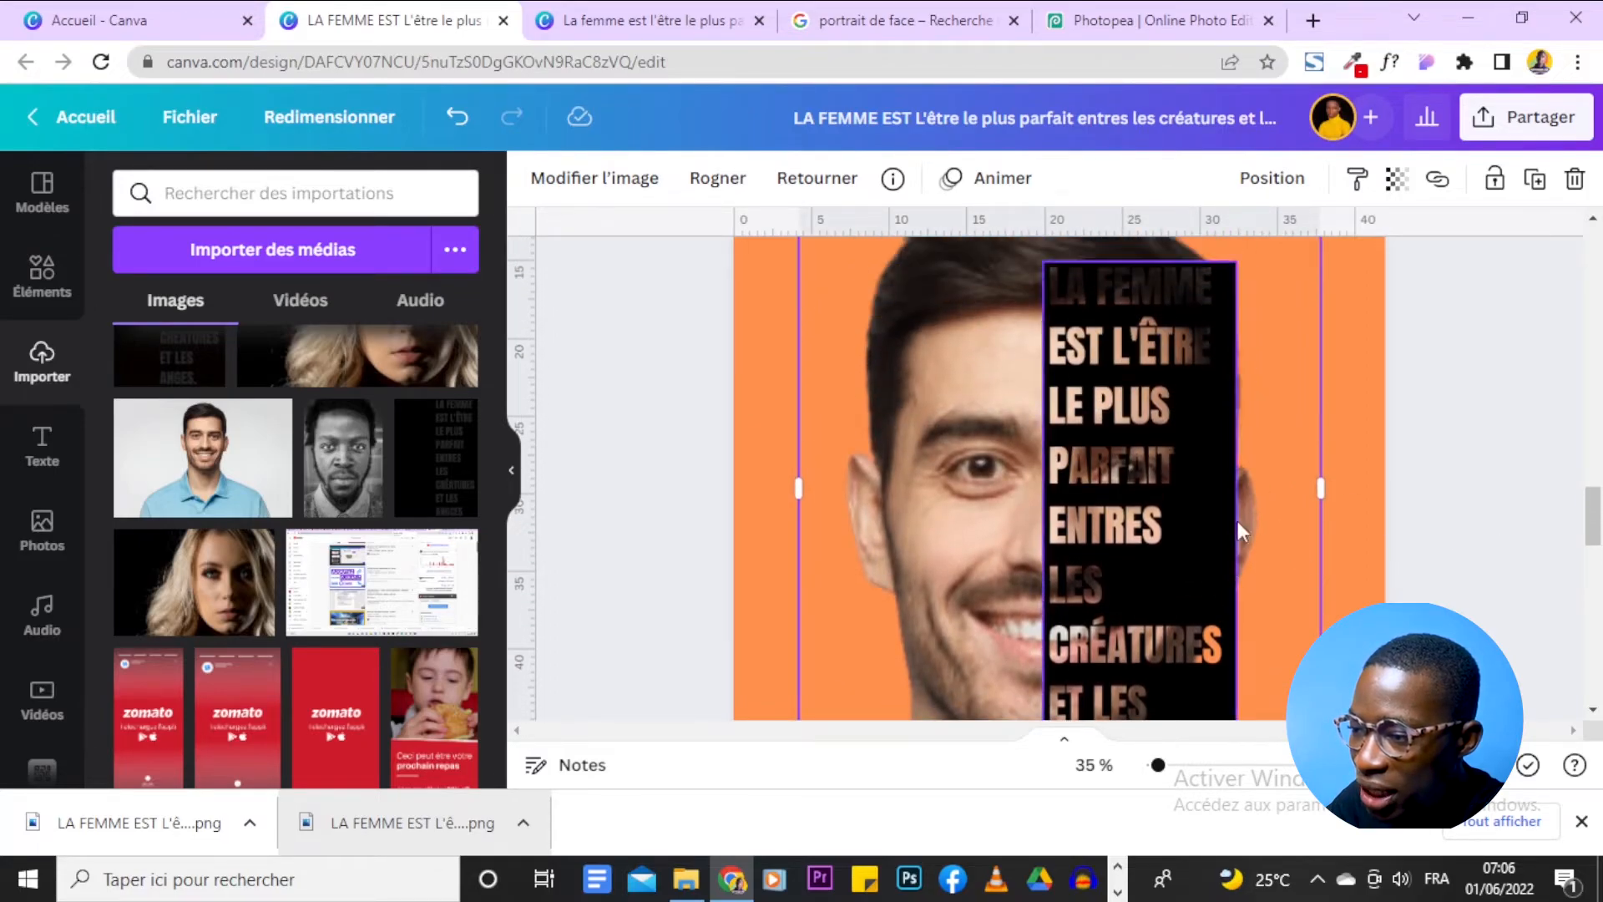
scroll(1471, 517, down, 2)
scroll(1471, 517, down, 3)
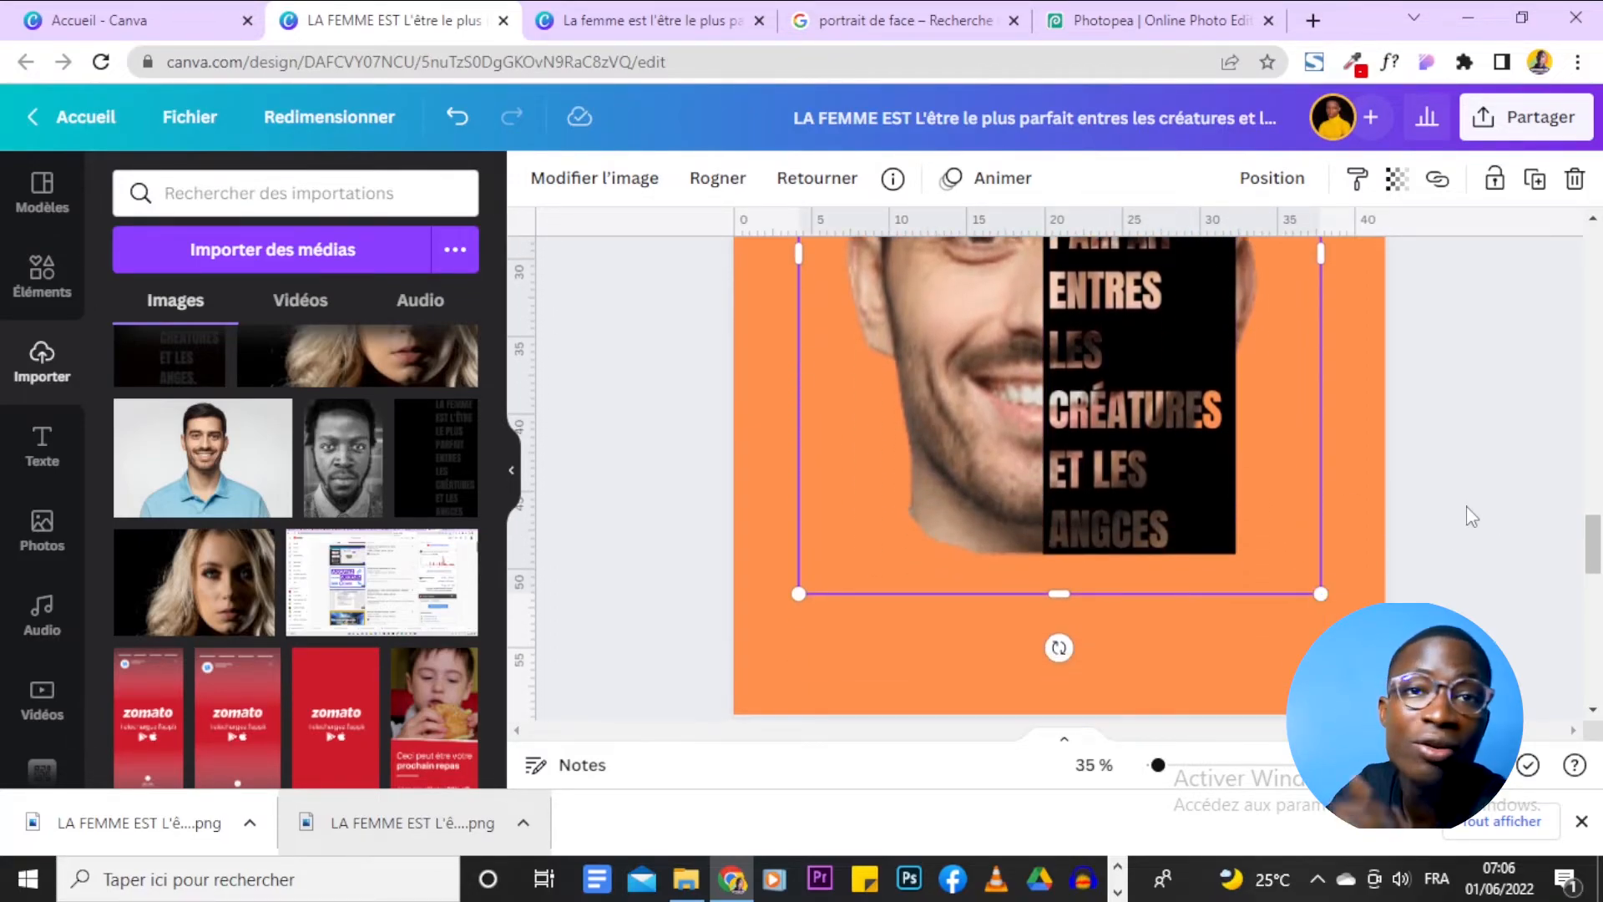
Apply a Duotone effect to the text overlay on page 3, with the document's orange for both highlights and shadows.
scroll(1355, 538, up, 4)
click(1090, 473)
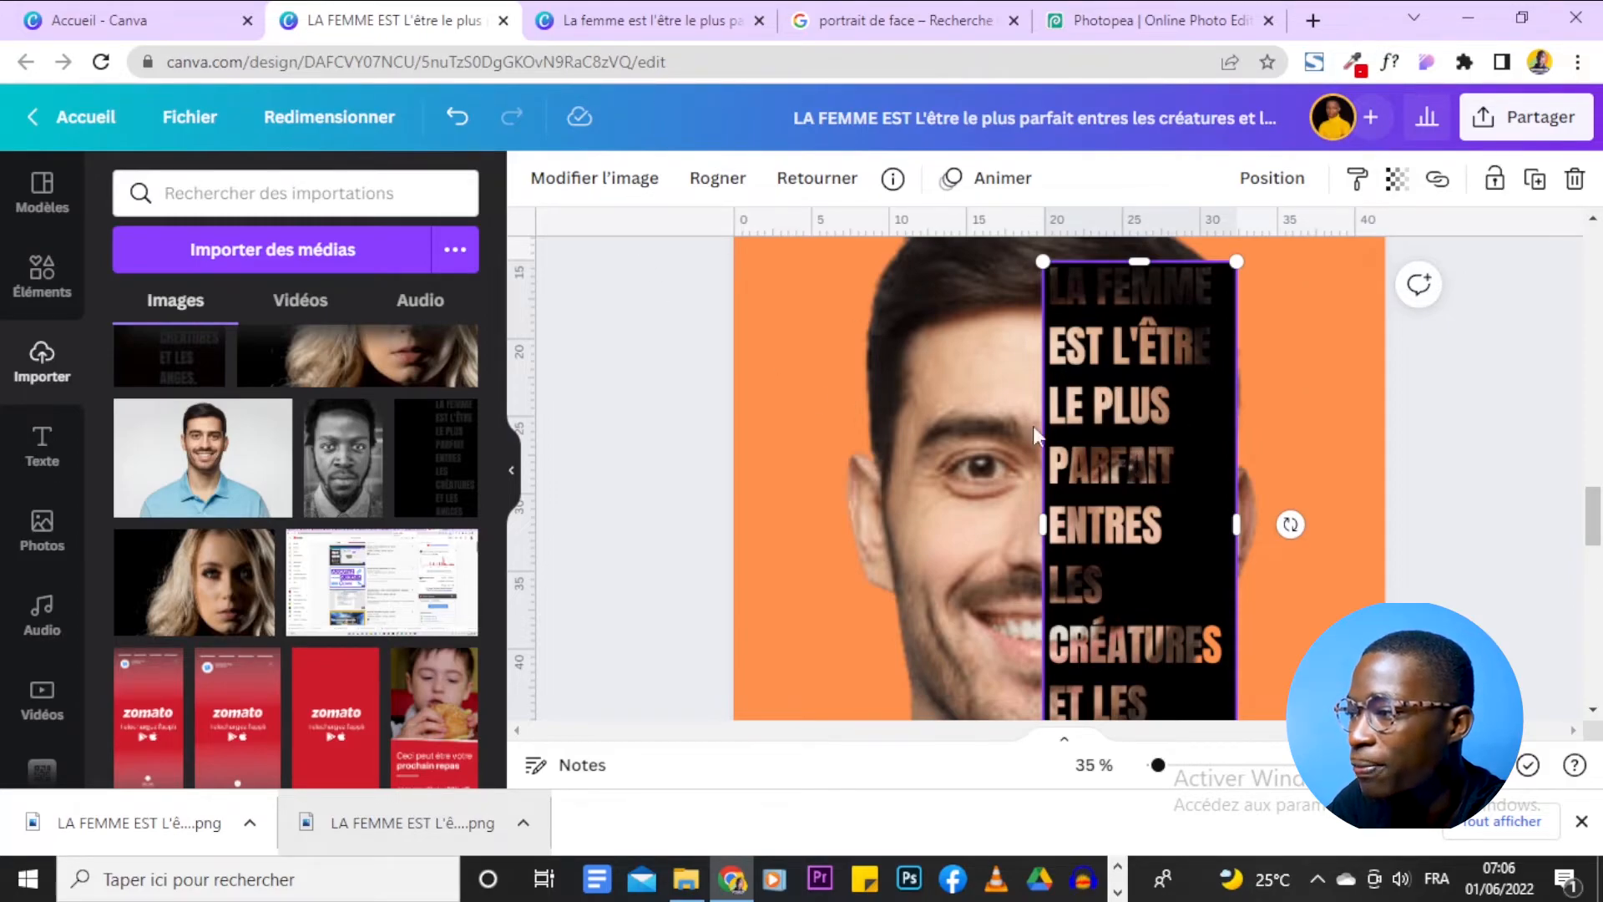
click(608, 175)
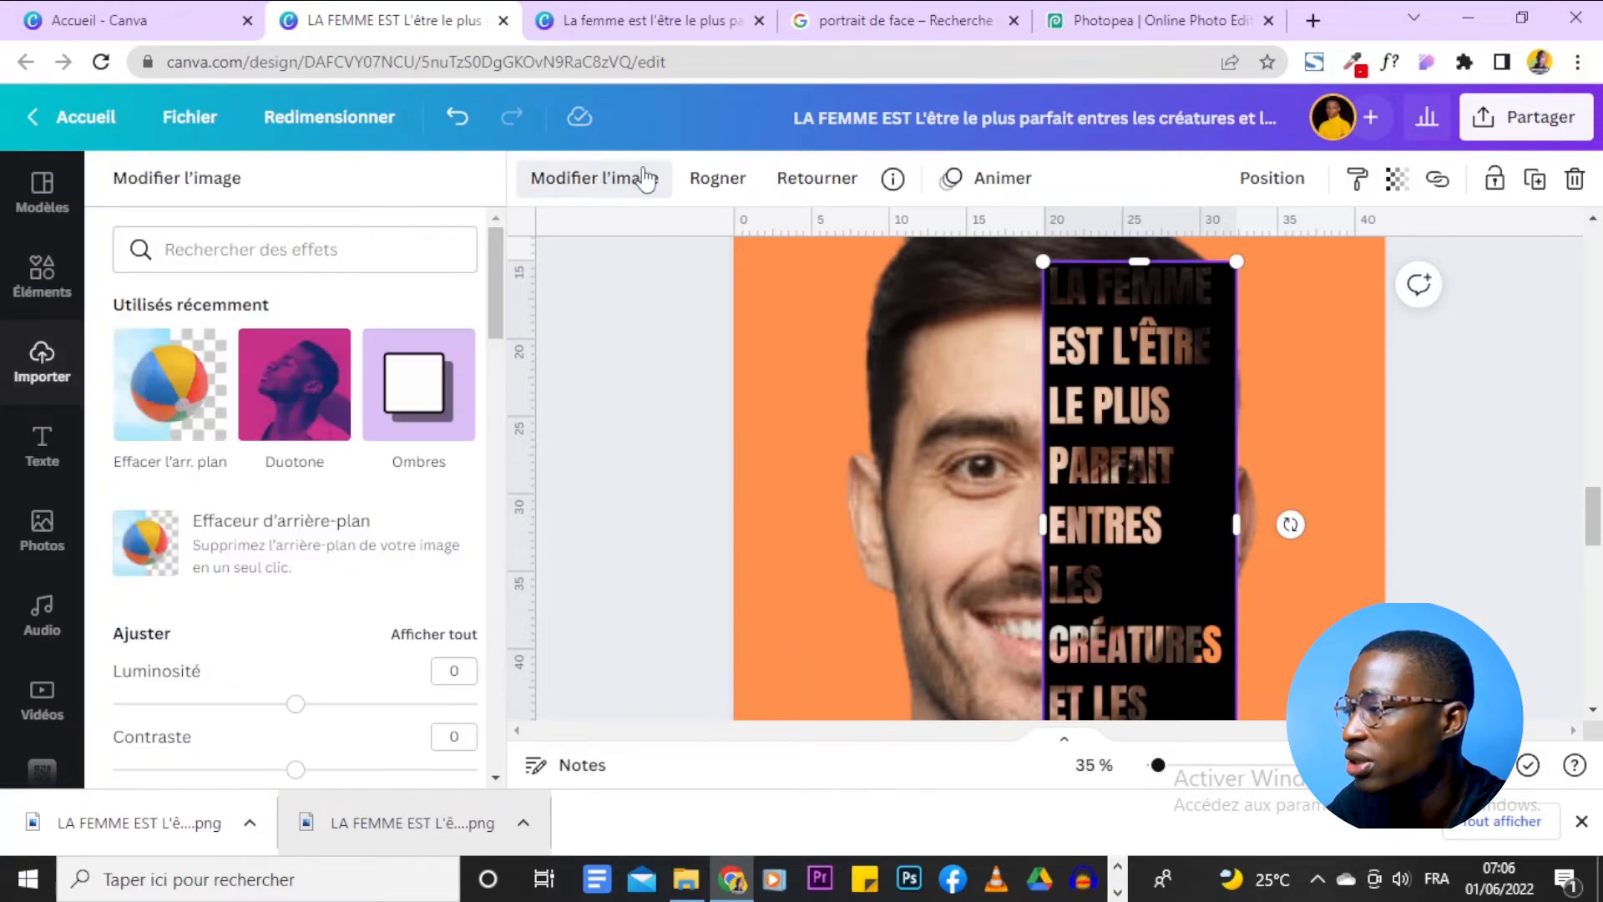
click(299, 359)
click(302, 354)
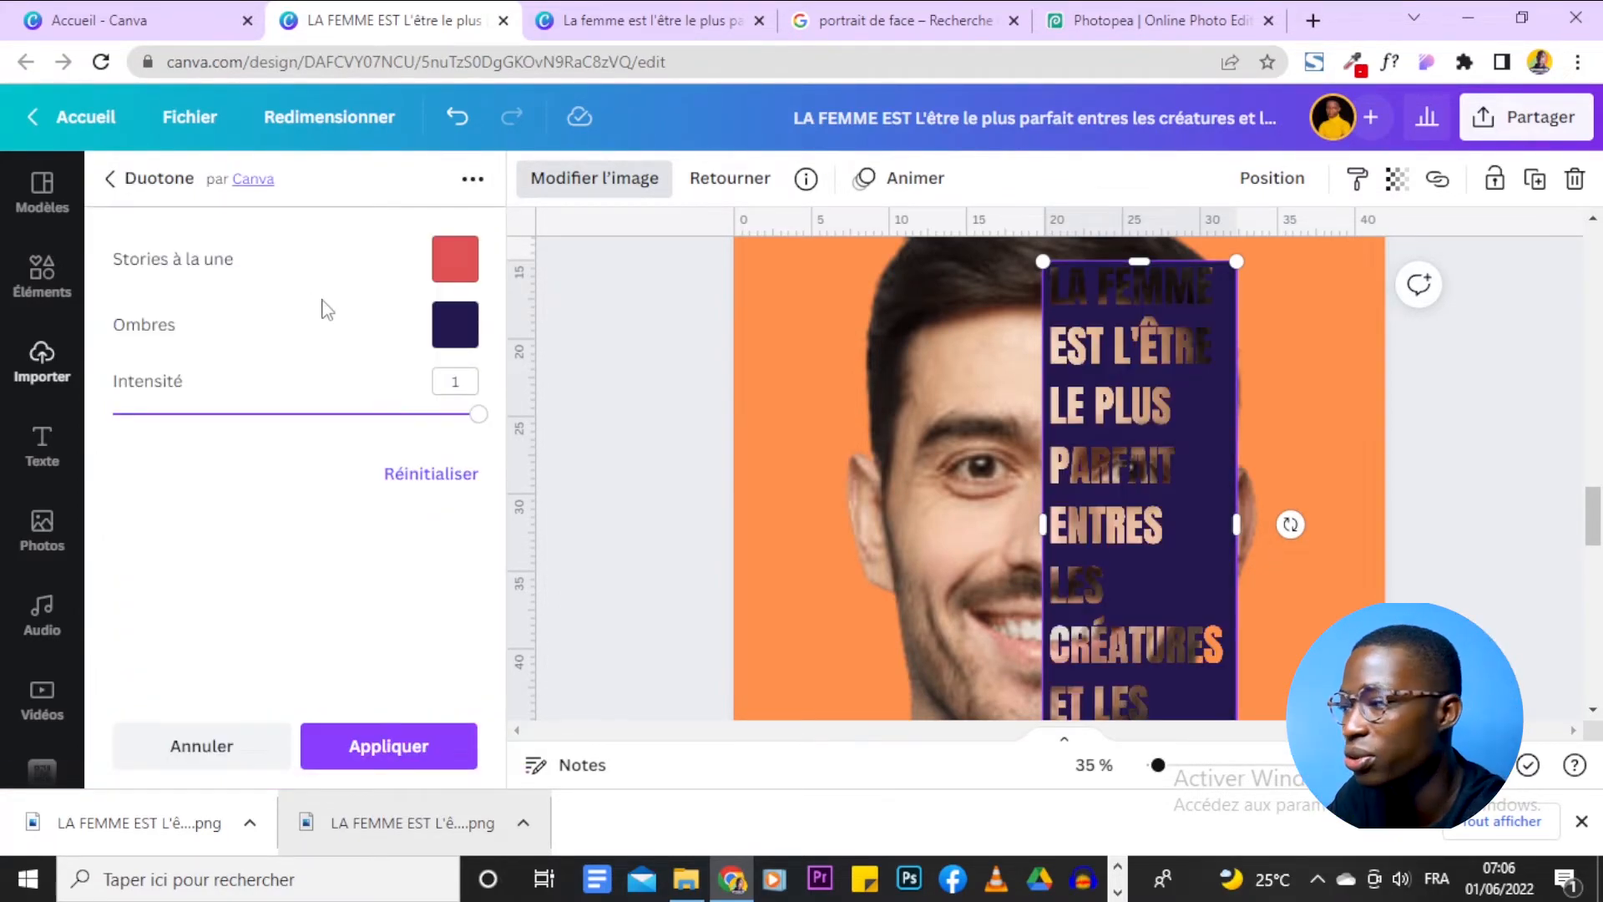
click(443, 283)
click(579, 363)
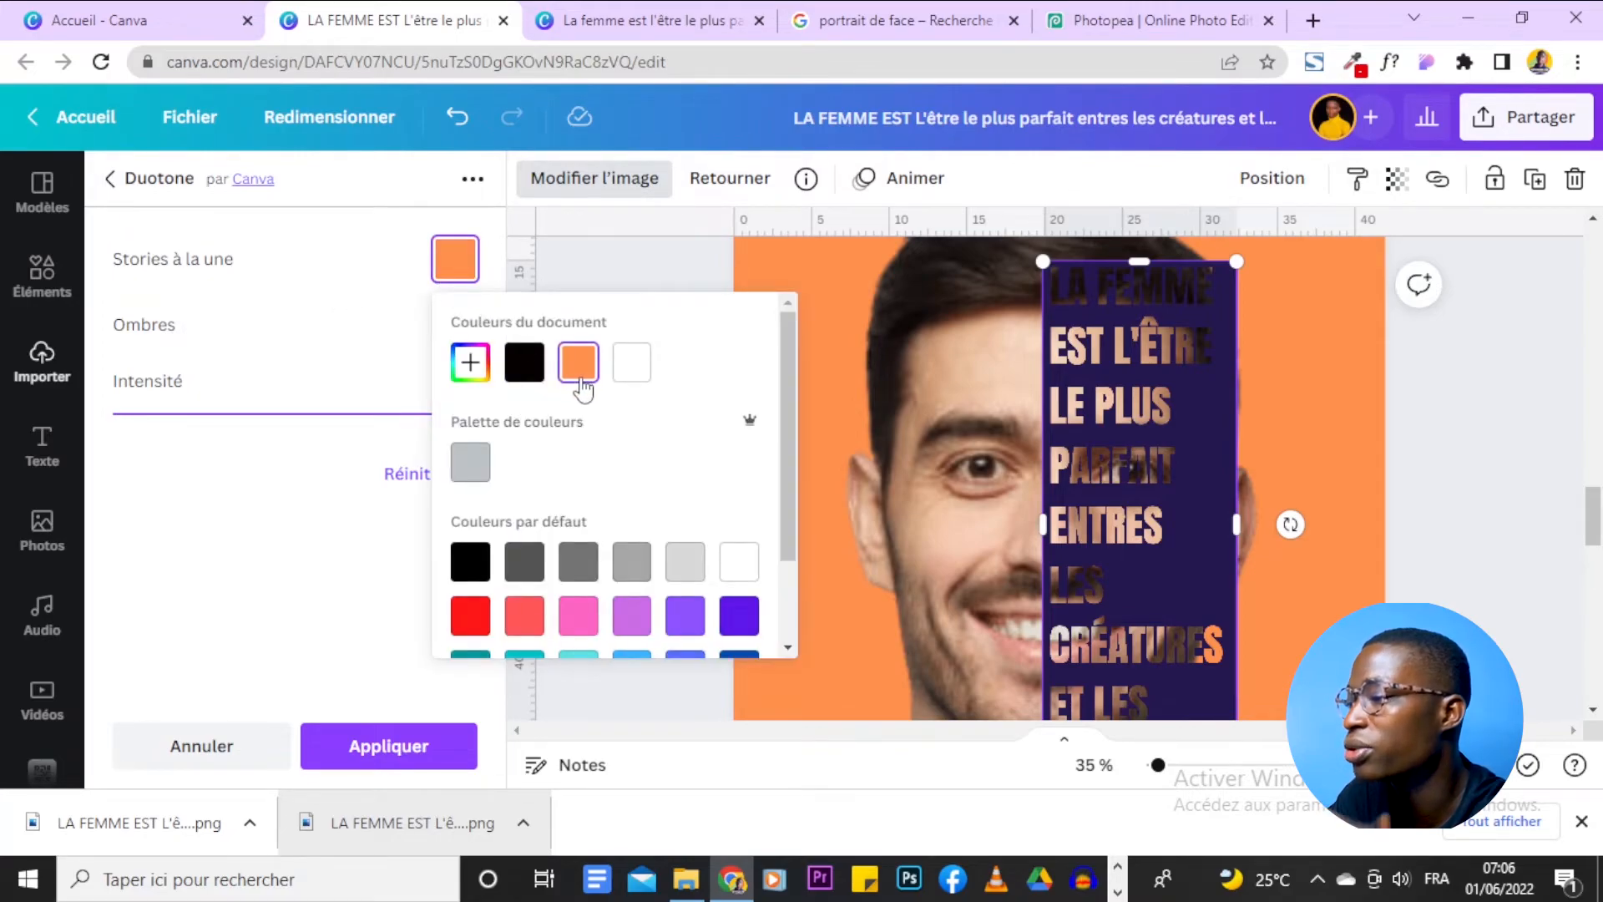
click(341, 324)
click(476, 339)
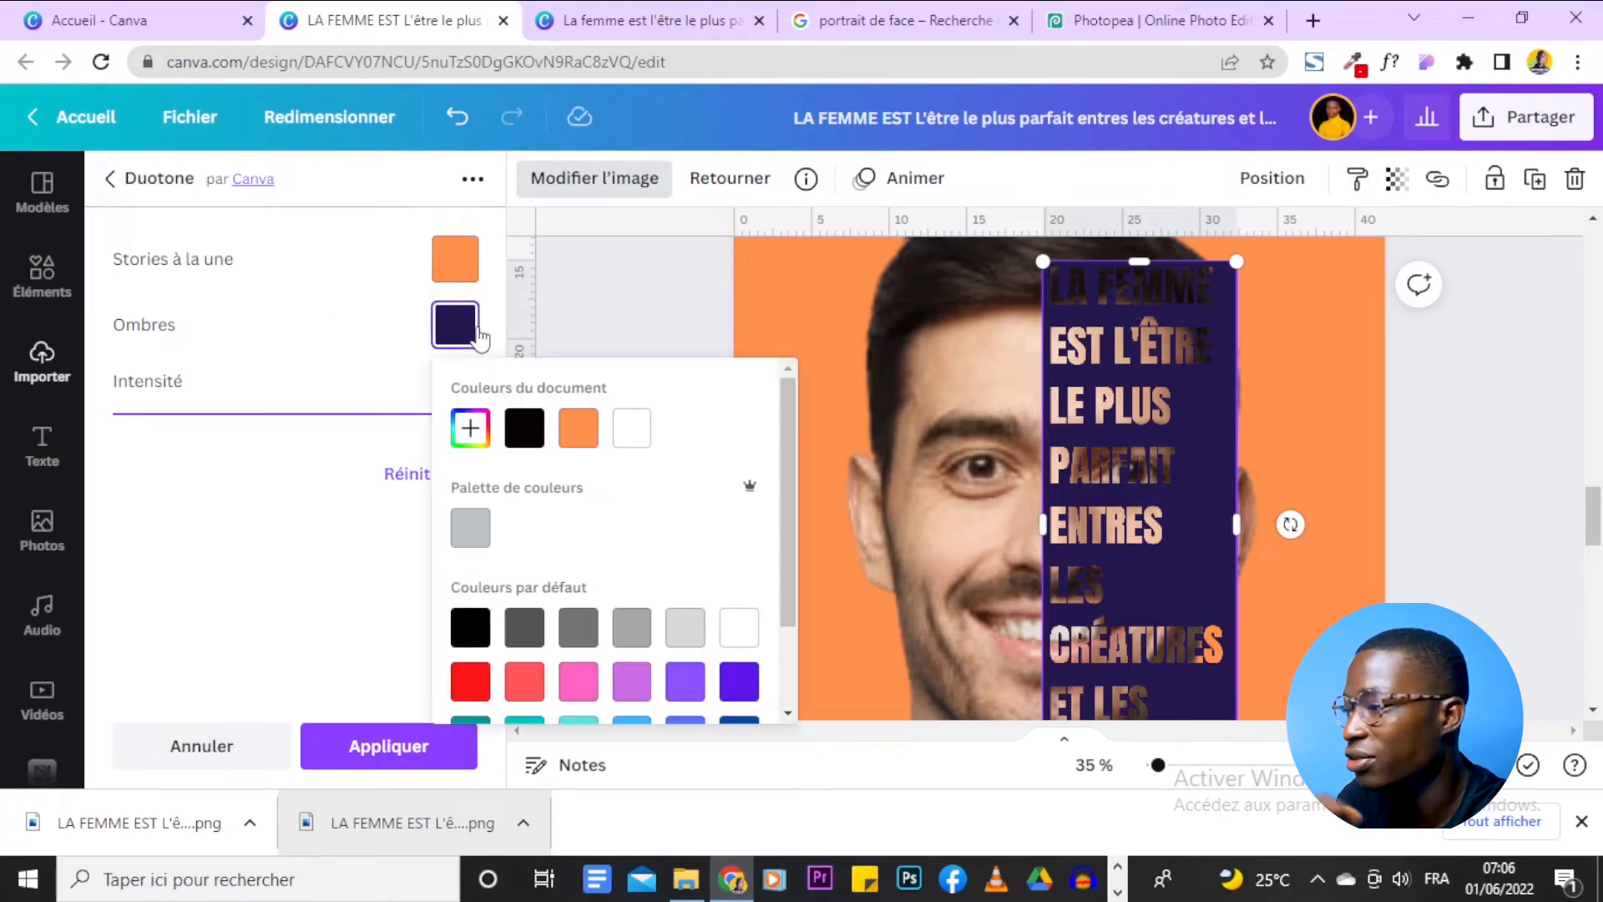
click(573, 443)
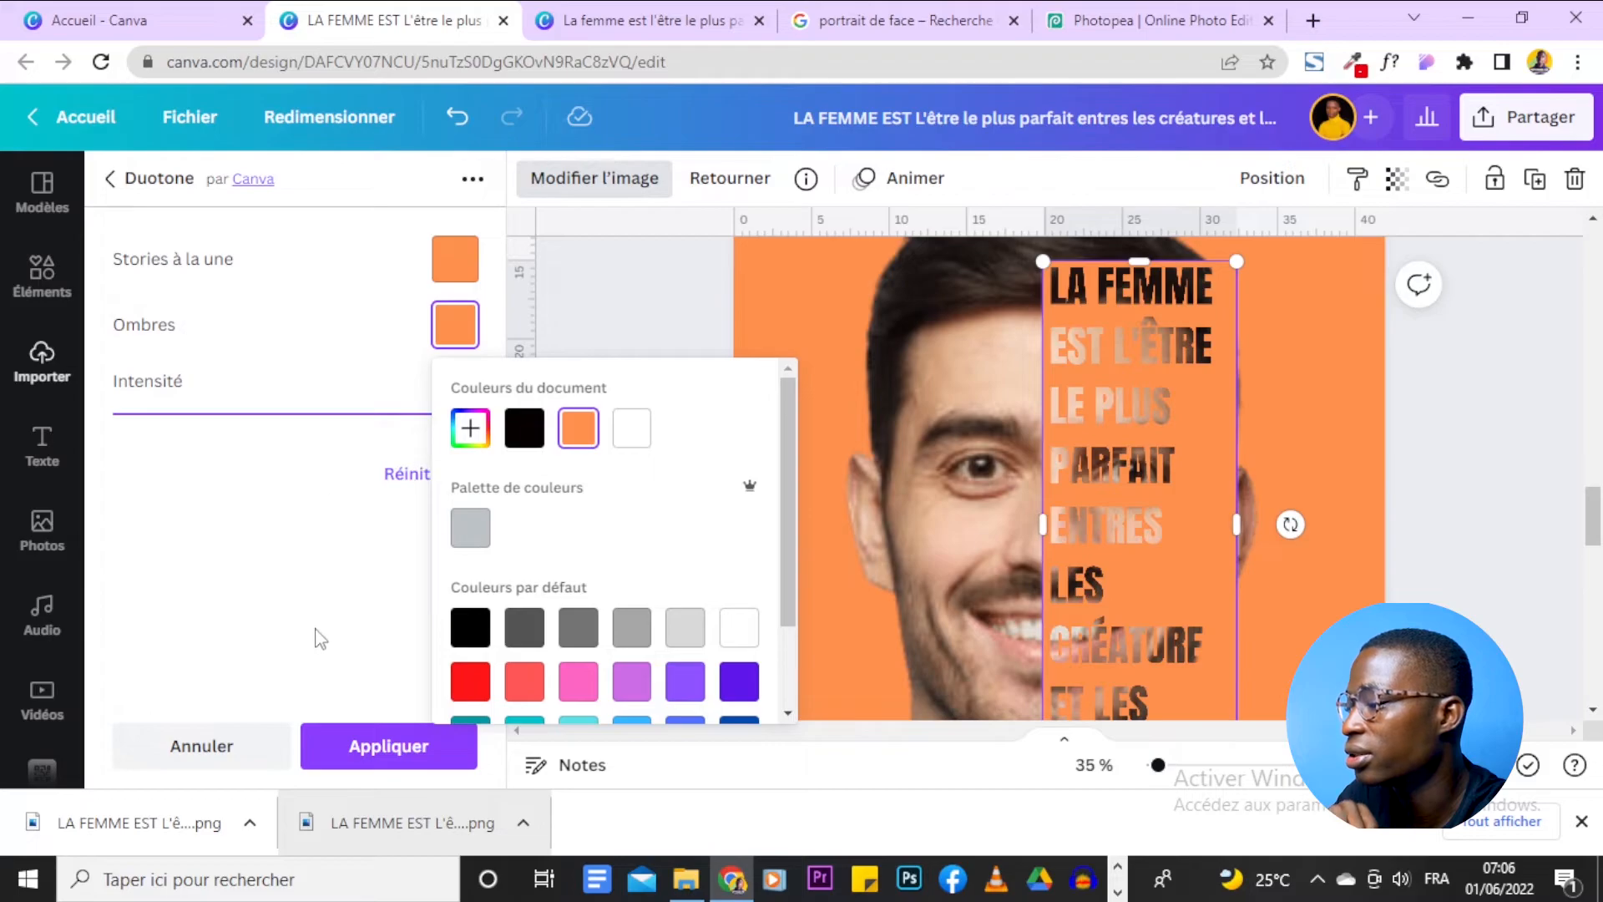
click(376, 750)
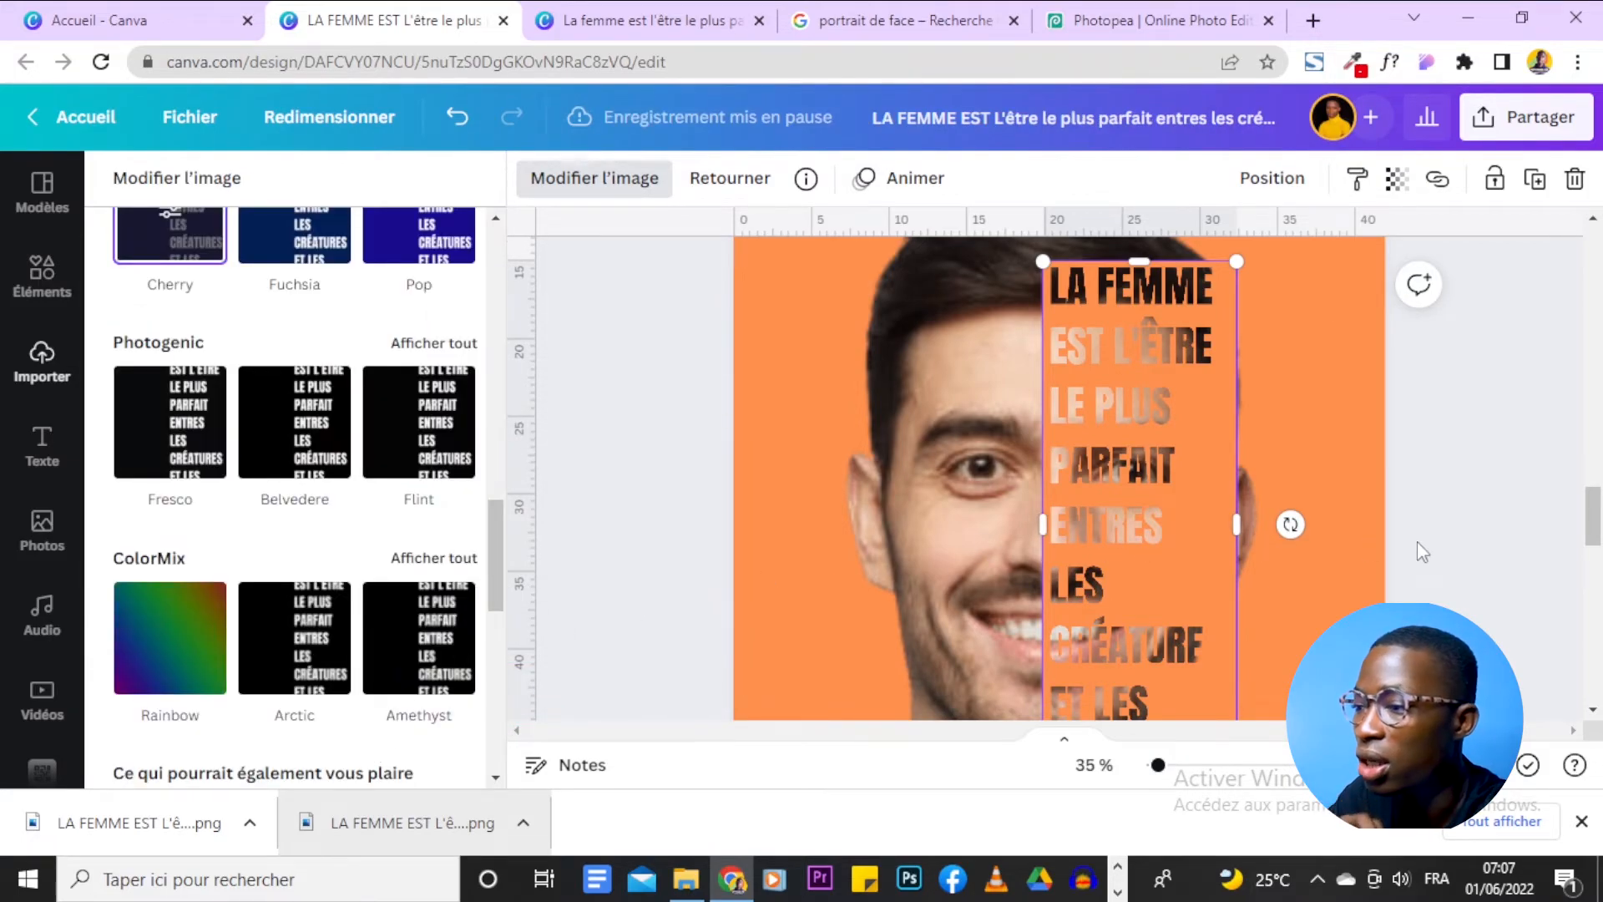
Shift the text overlay slightly right to the face's midline and scale it down from its lower-right corner to fit the half face.
scroll(1416, 541, down, 2)
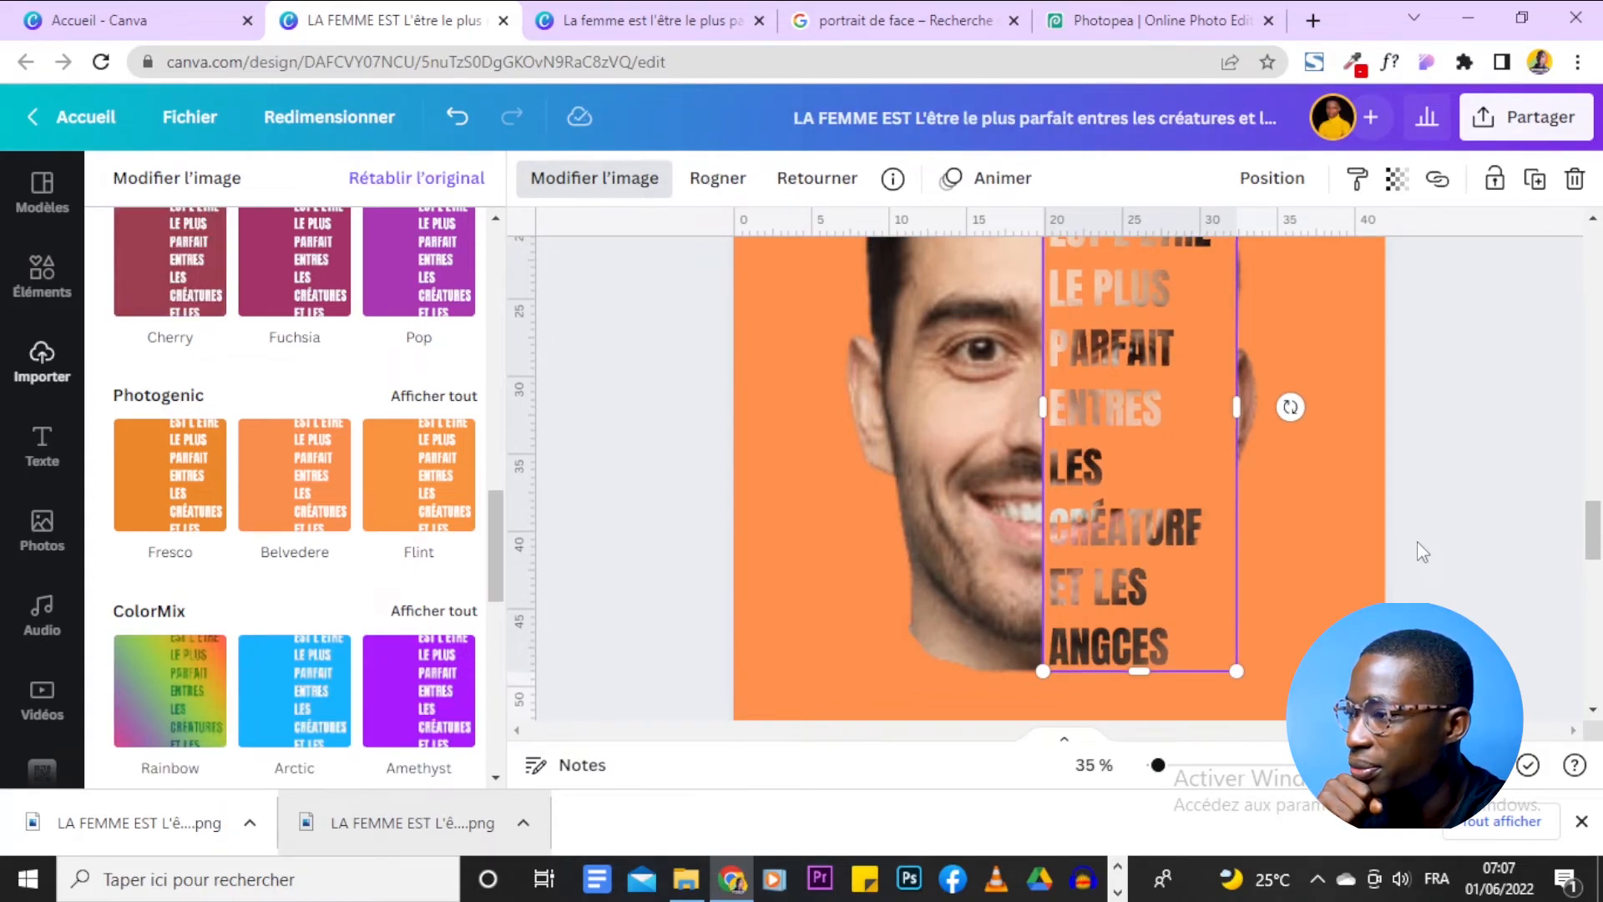
click(1348, 548)
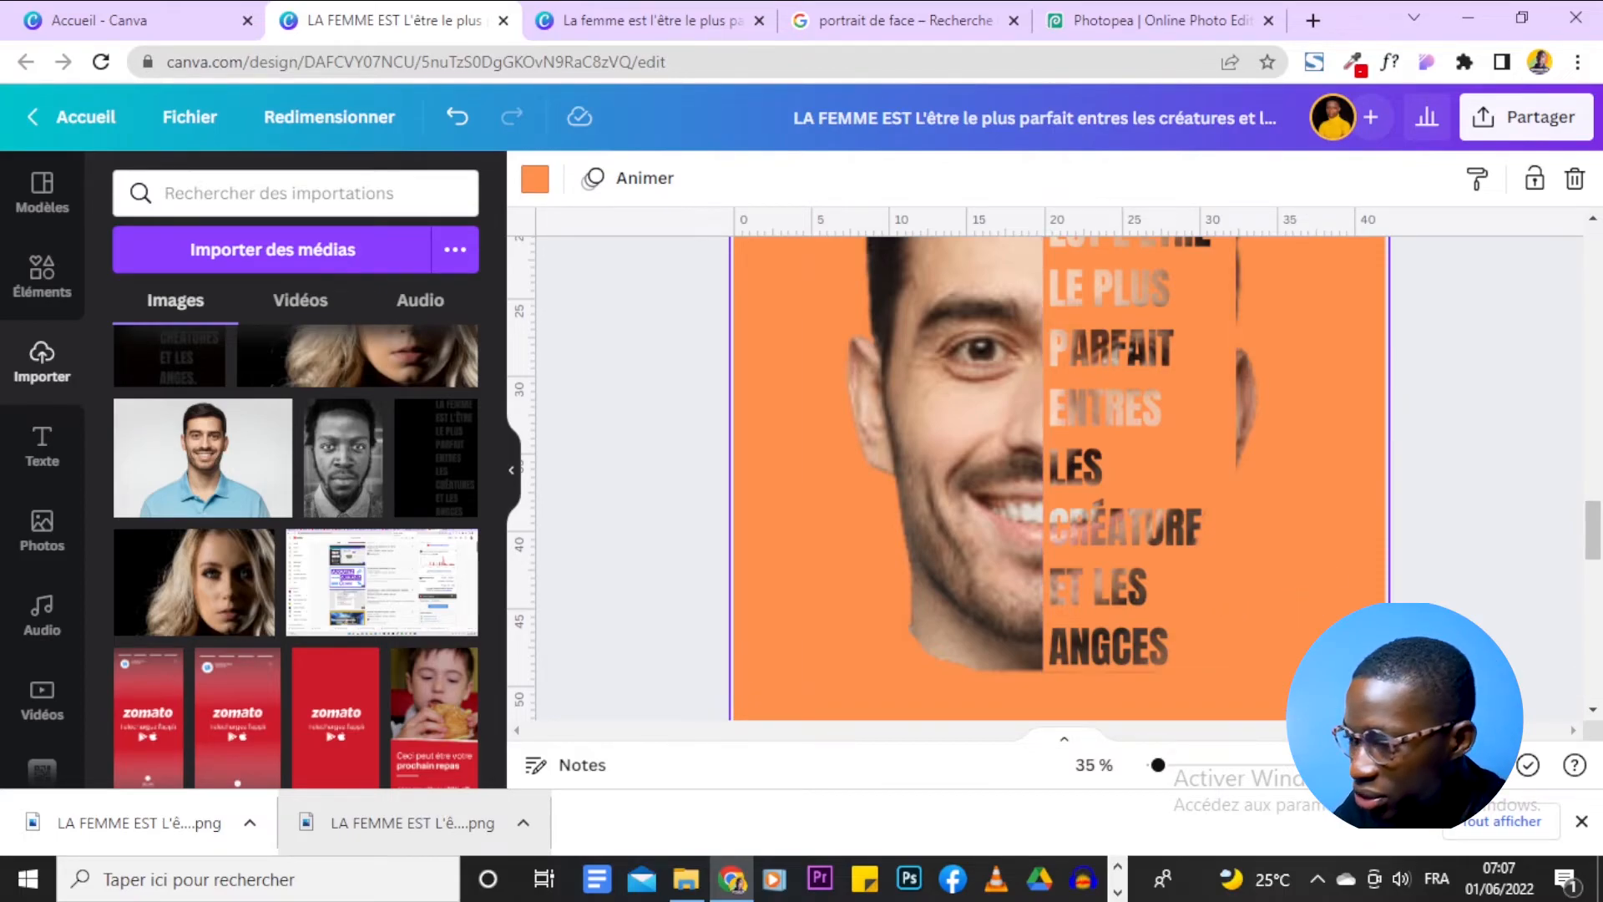
scroll(1059, 478, up, 3)
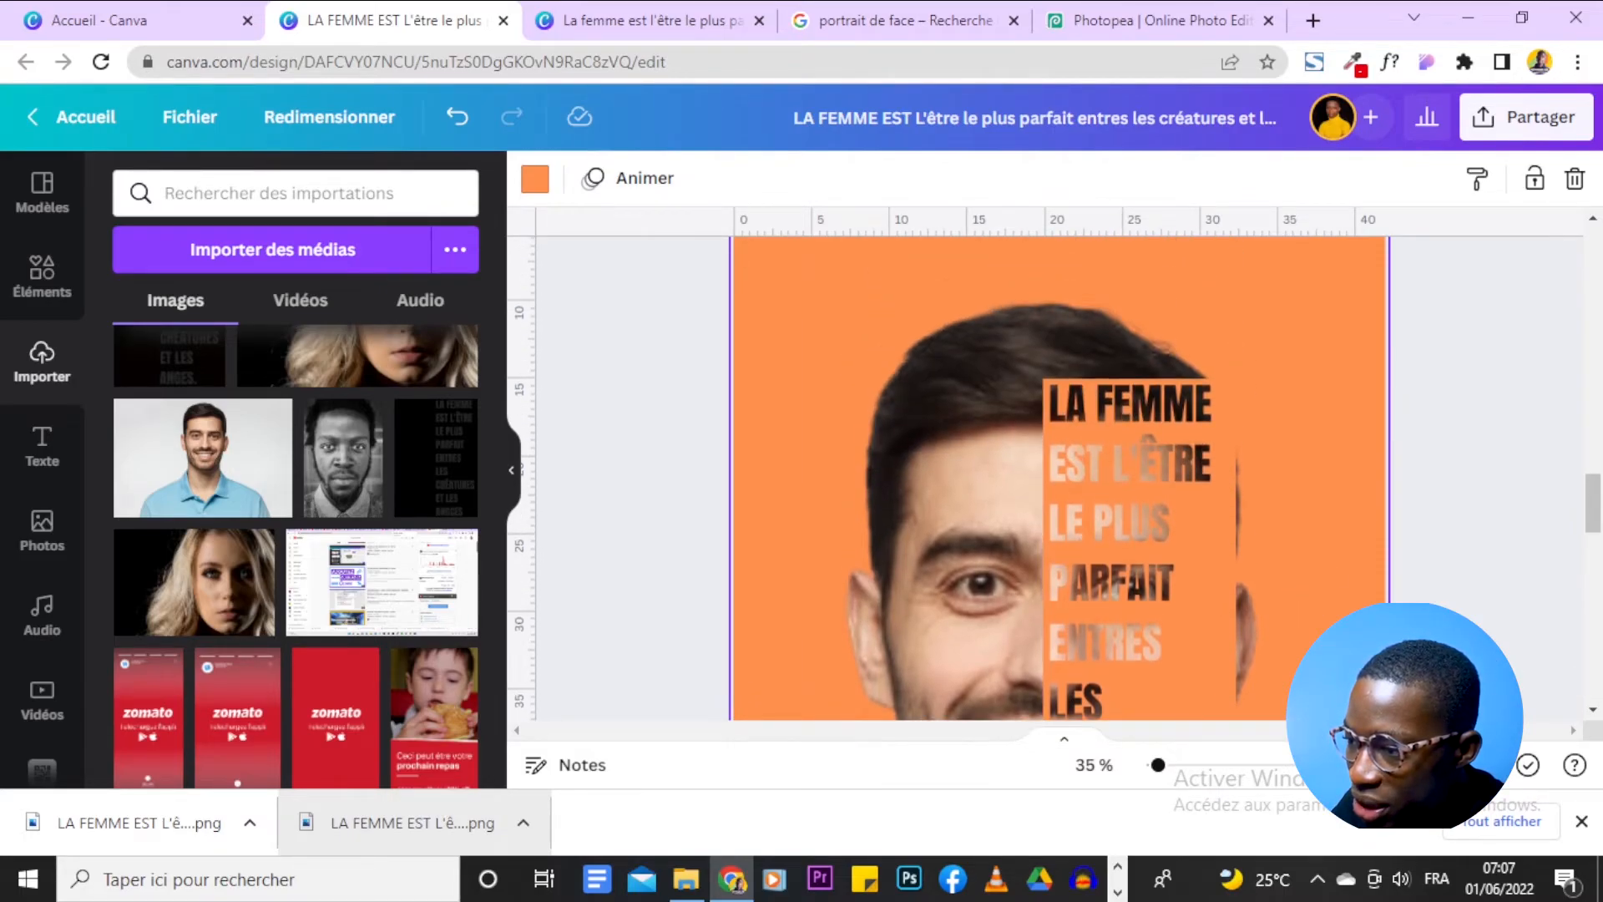
scroll(1059, 478, down, 1)
scroll(1407, 538, down, 2)
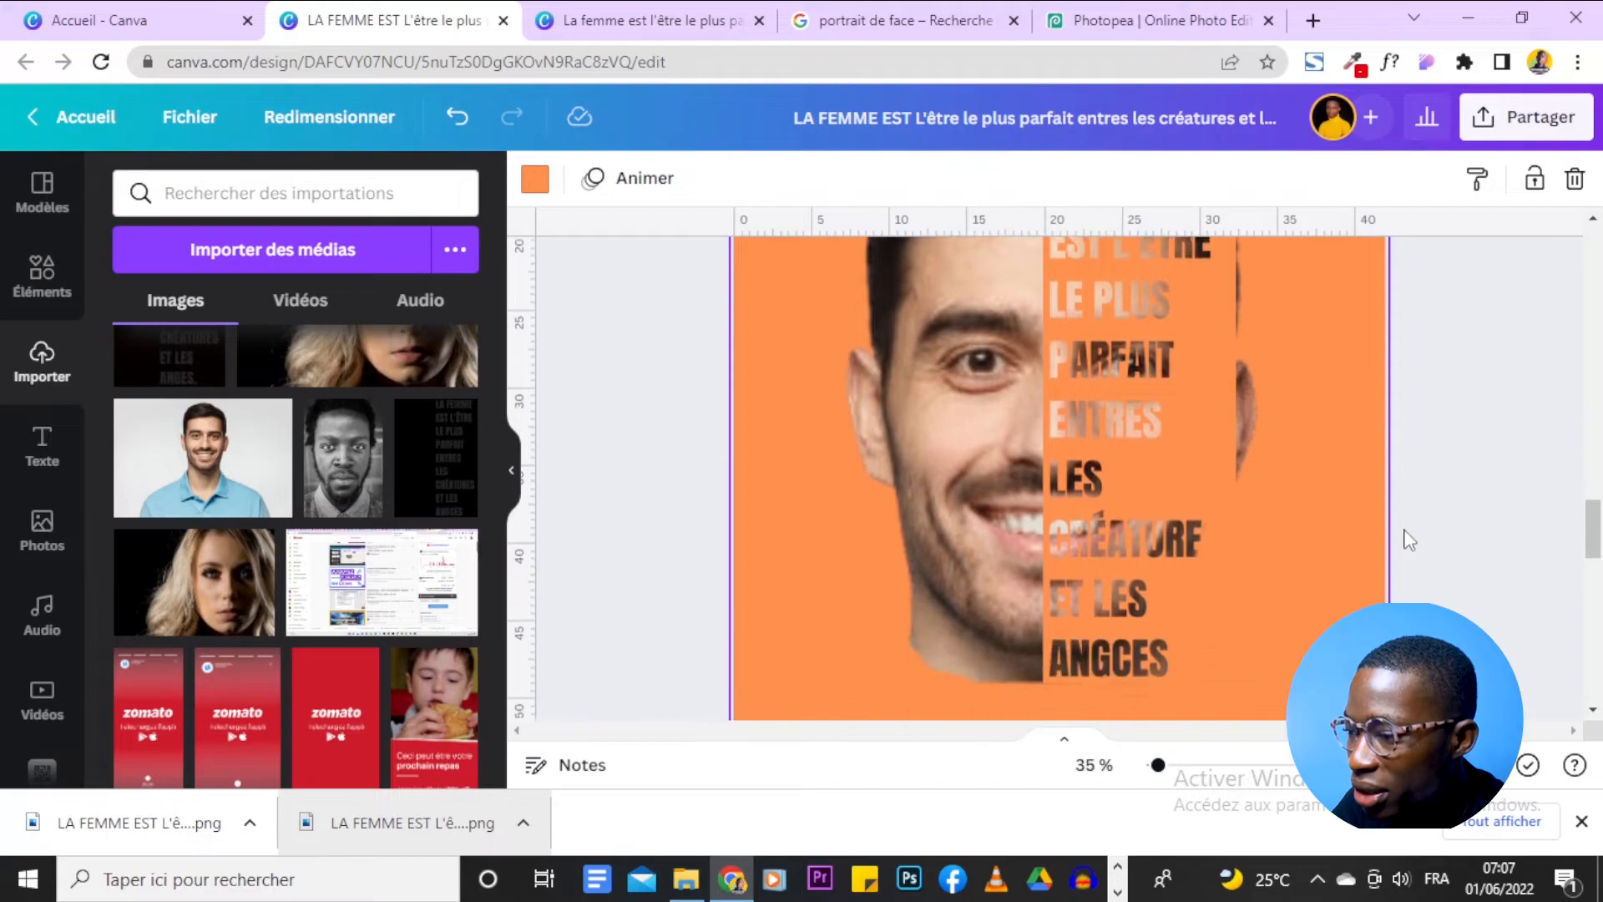
click(1071, 473)
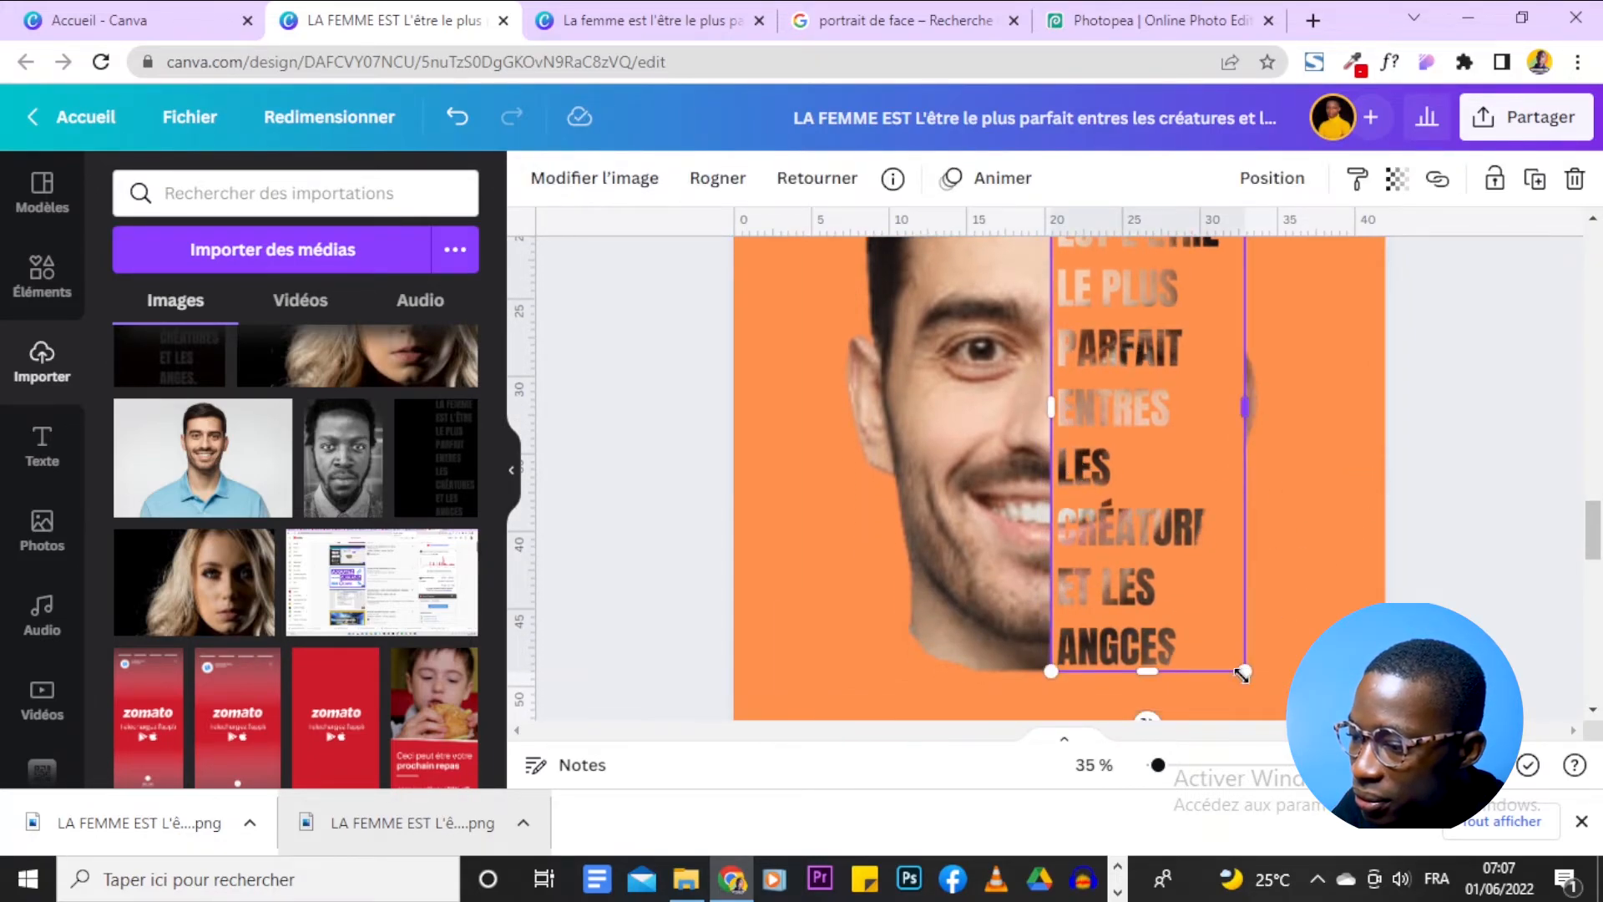
drag(1245, 669, 1193, 627)
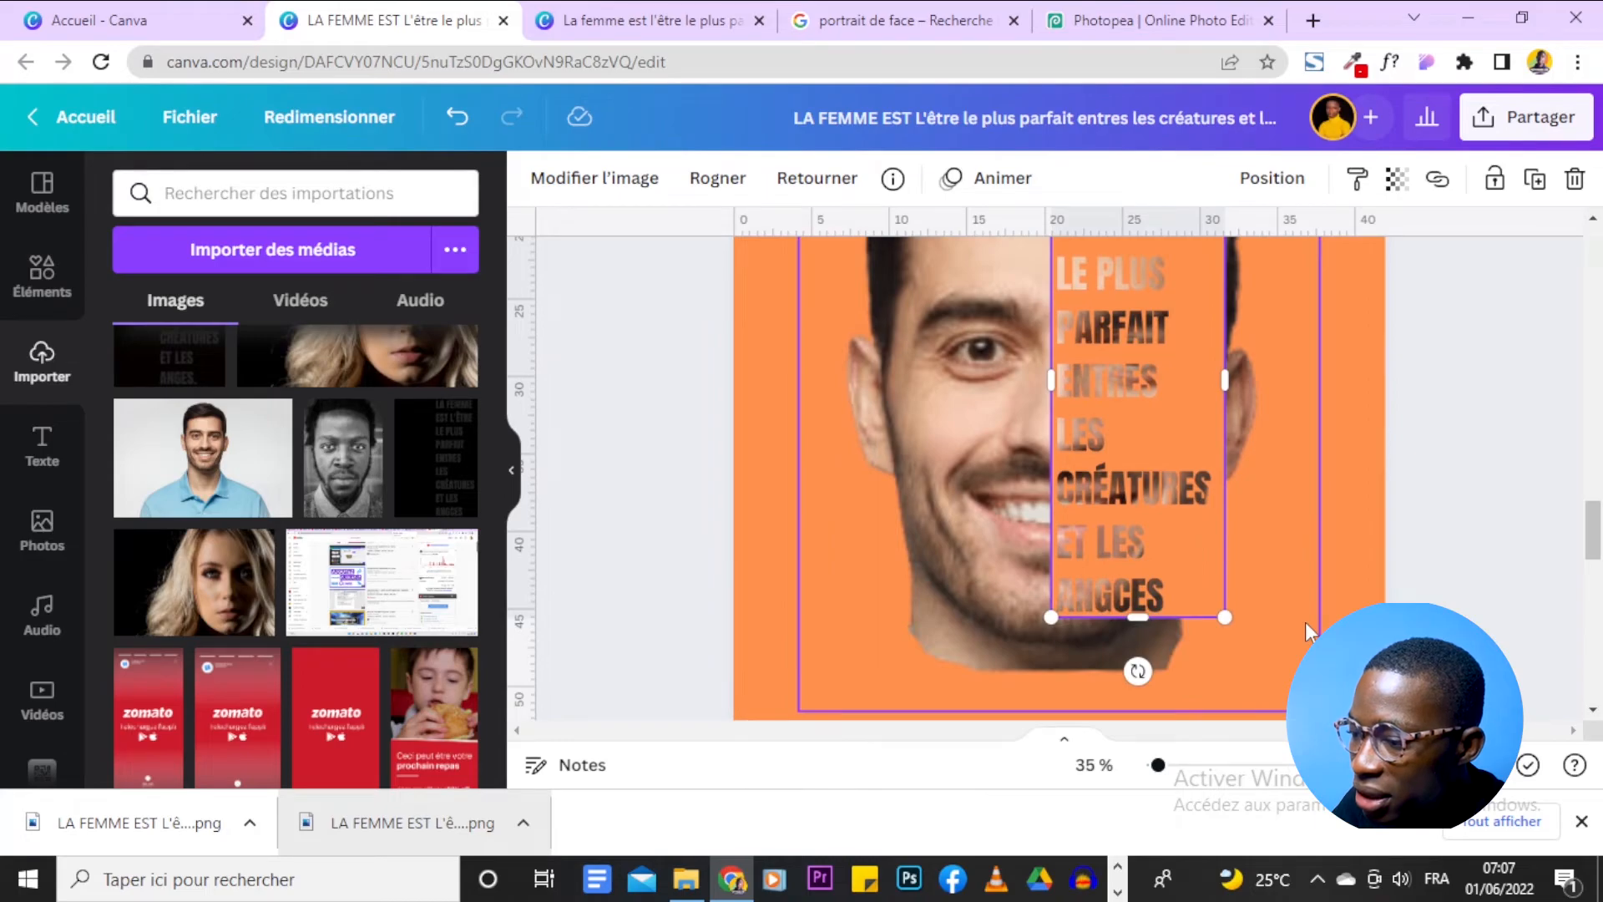
drag(1228, 620, 1229, 629)
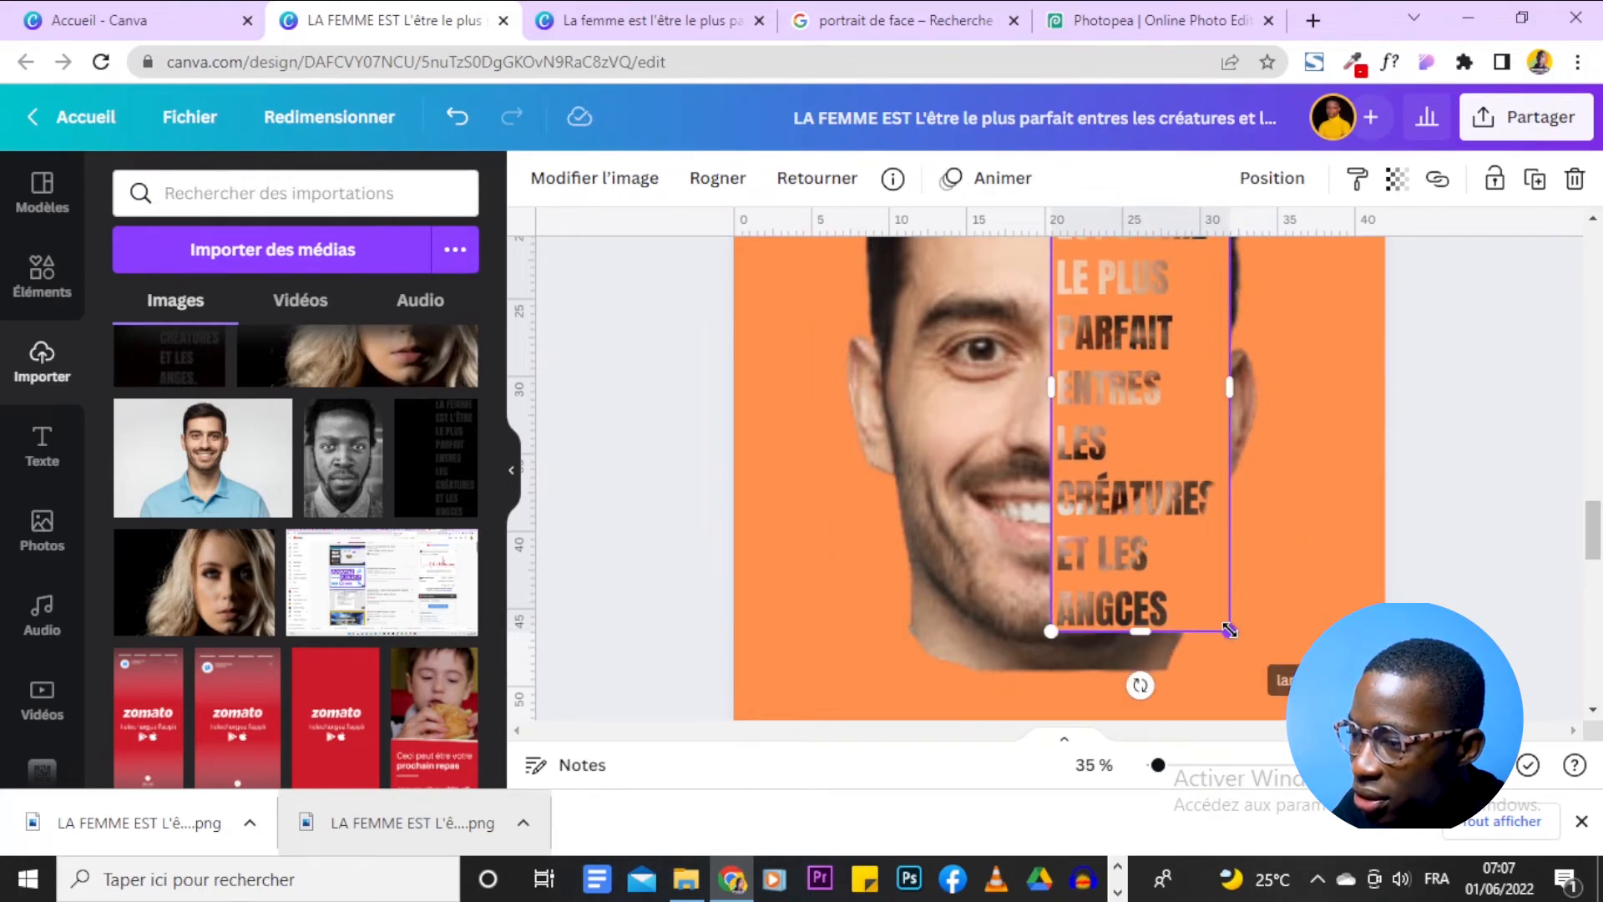
scroll(1244, 609, up, 4)
scroll(1244, 609, down, 4)
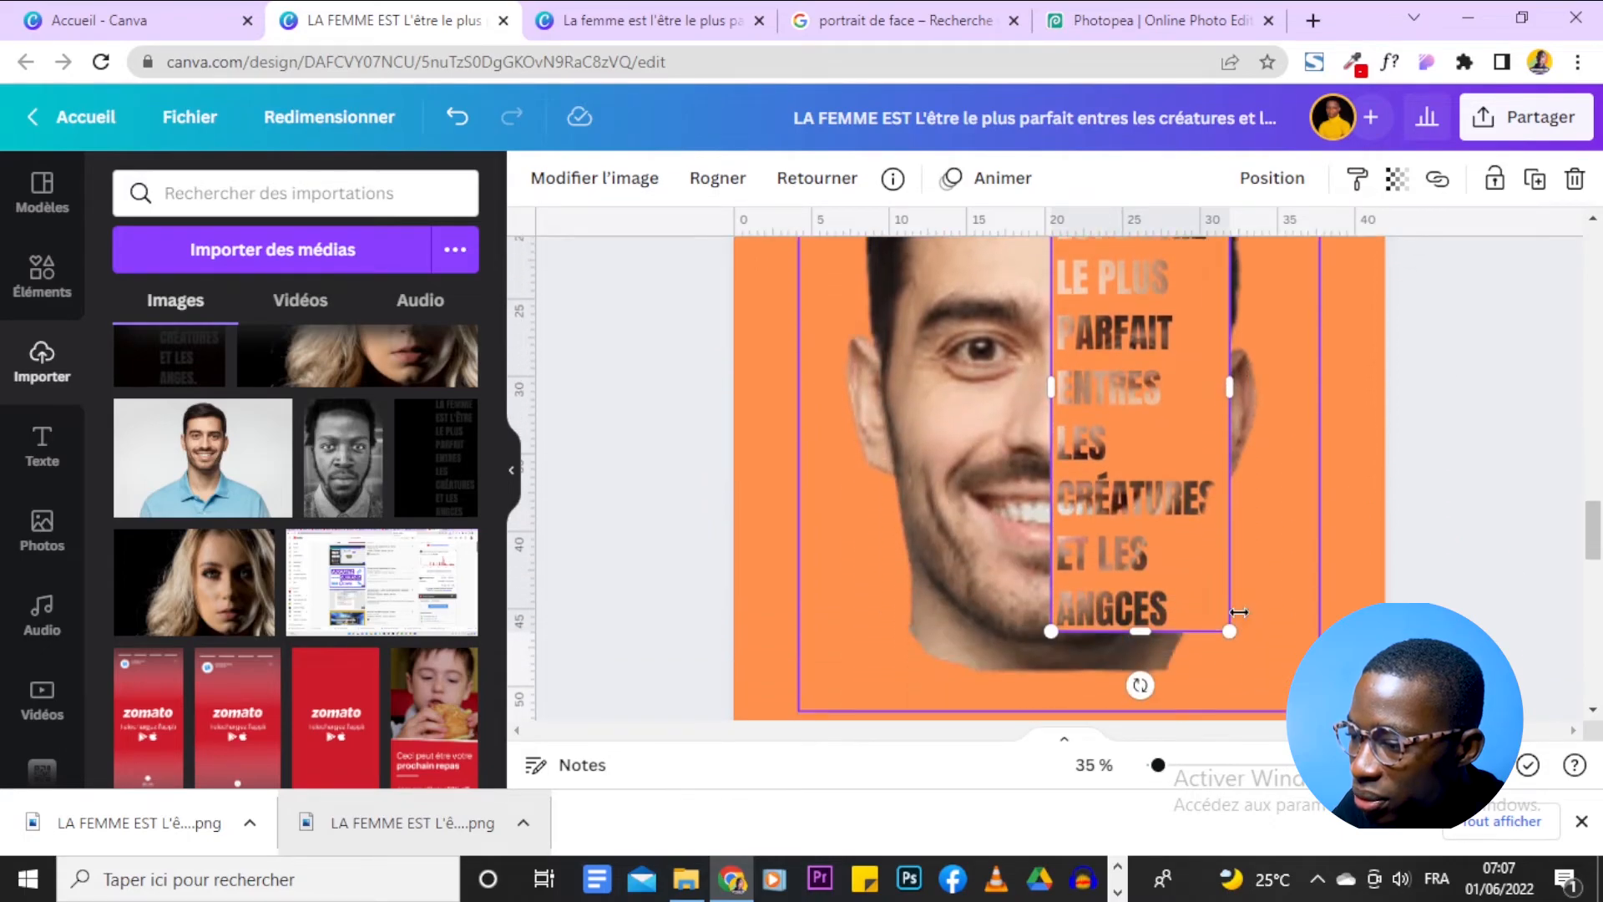
scroll(1256, 573, down, 3)
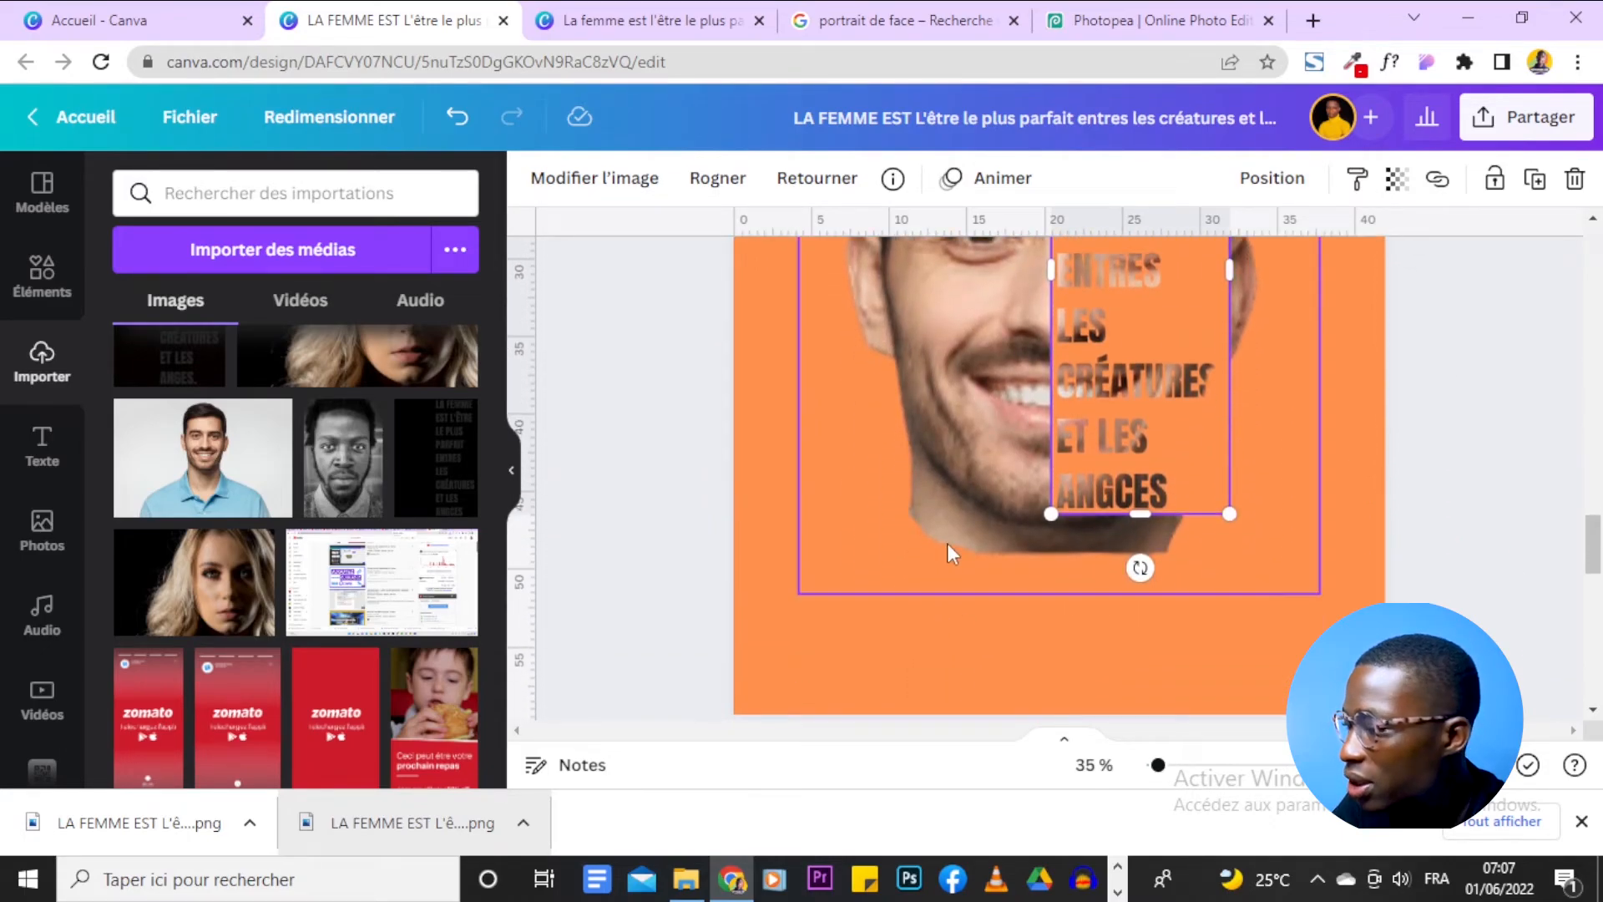
Add a square filled with the document's orange and reshape it into a tall strip hiding the ear and hair beside the text.
scroll(1219, 572, up, 6)
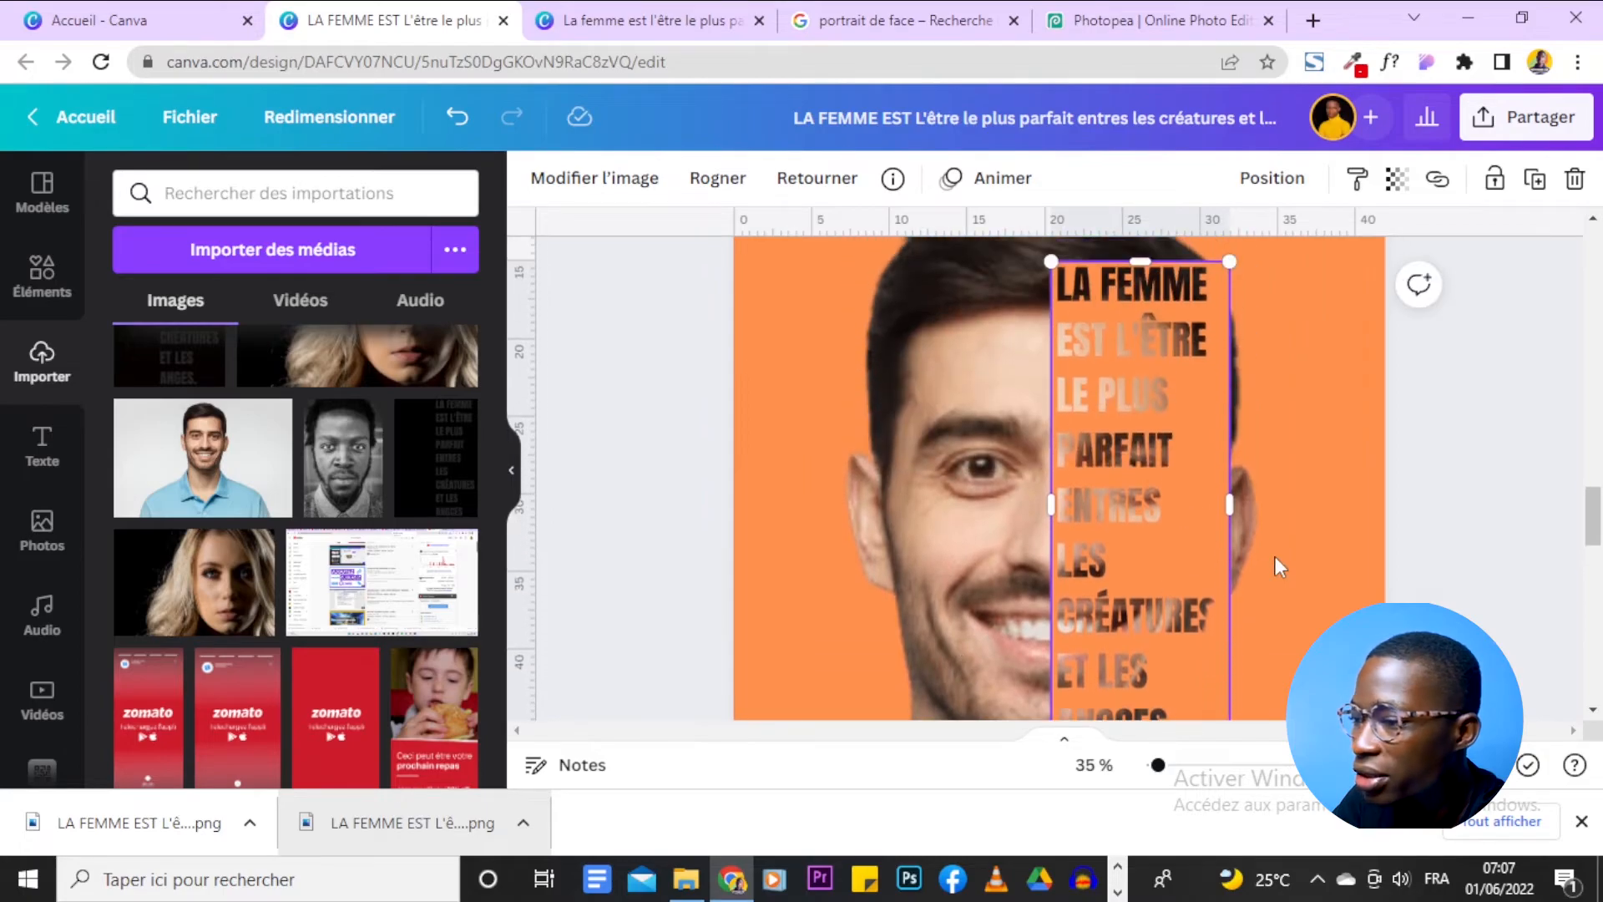
click(1328, 444)
key(r)
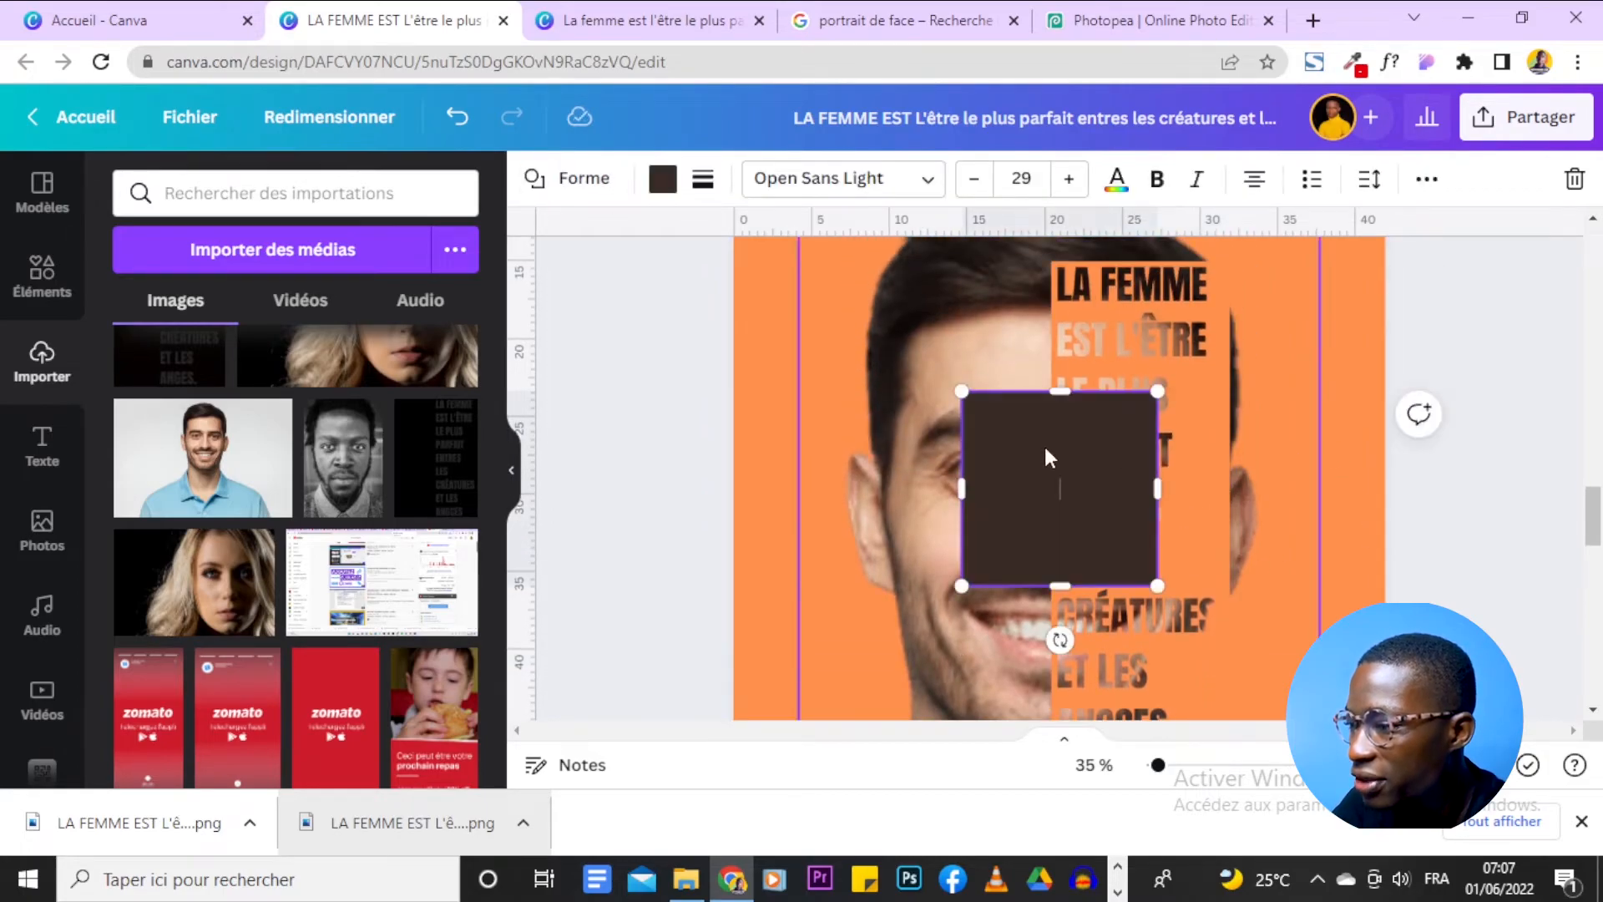
click(663, 179)
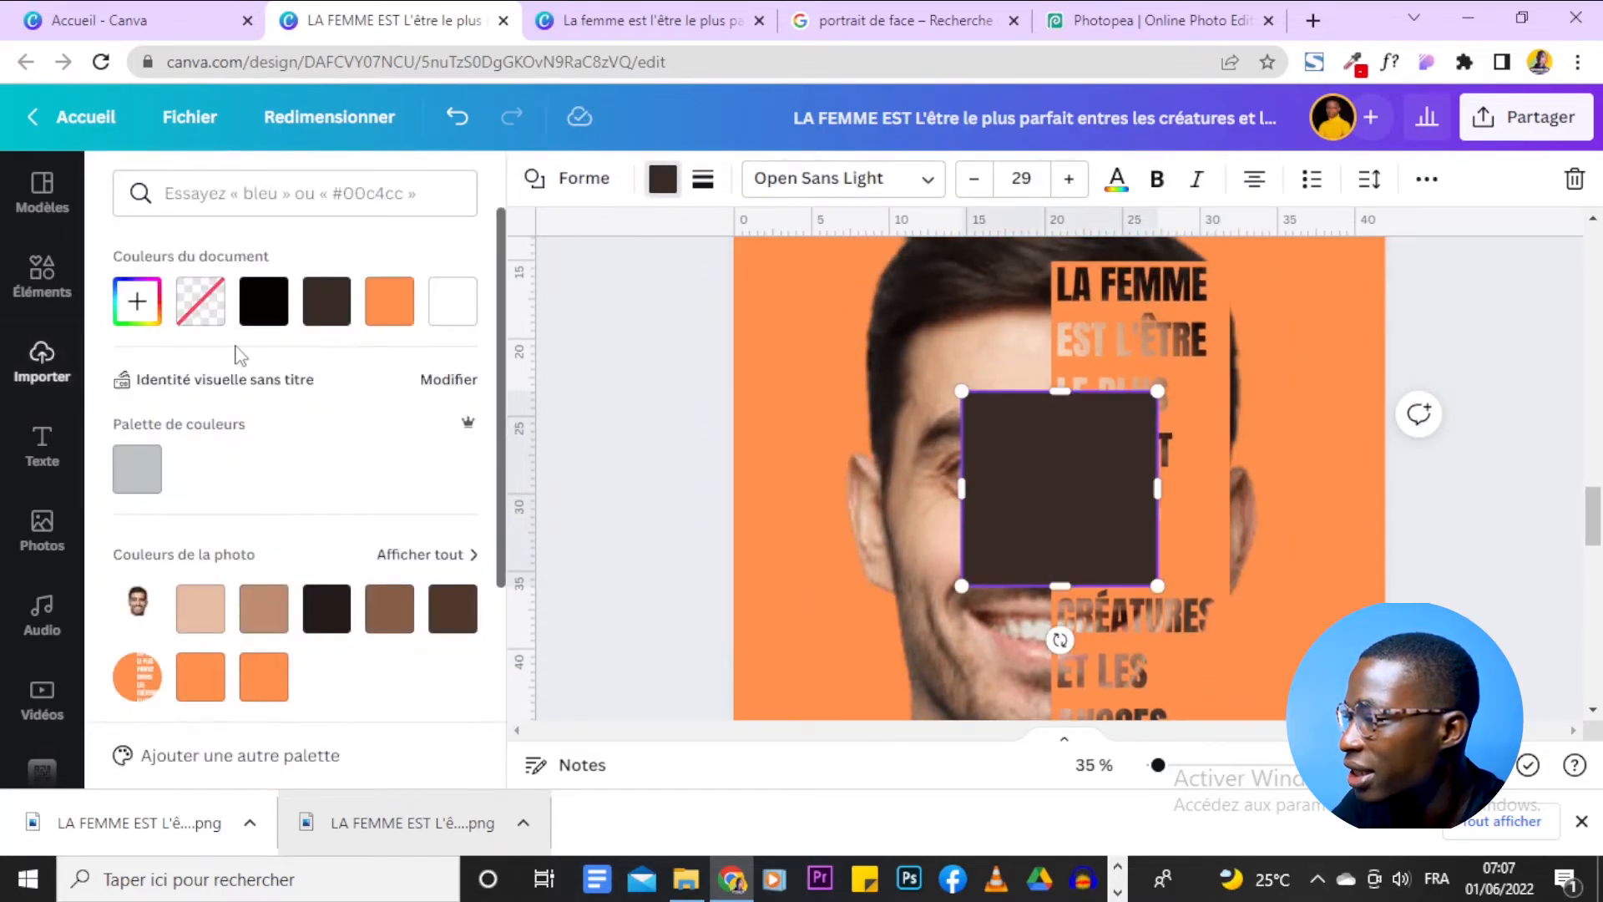
click(389, 300)
drag(1119, 475, 1369, 415)
drag(1332, 355, 1321, 298)
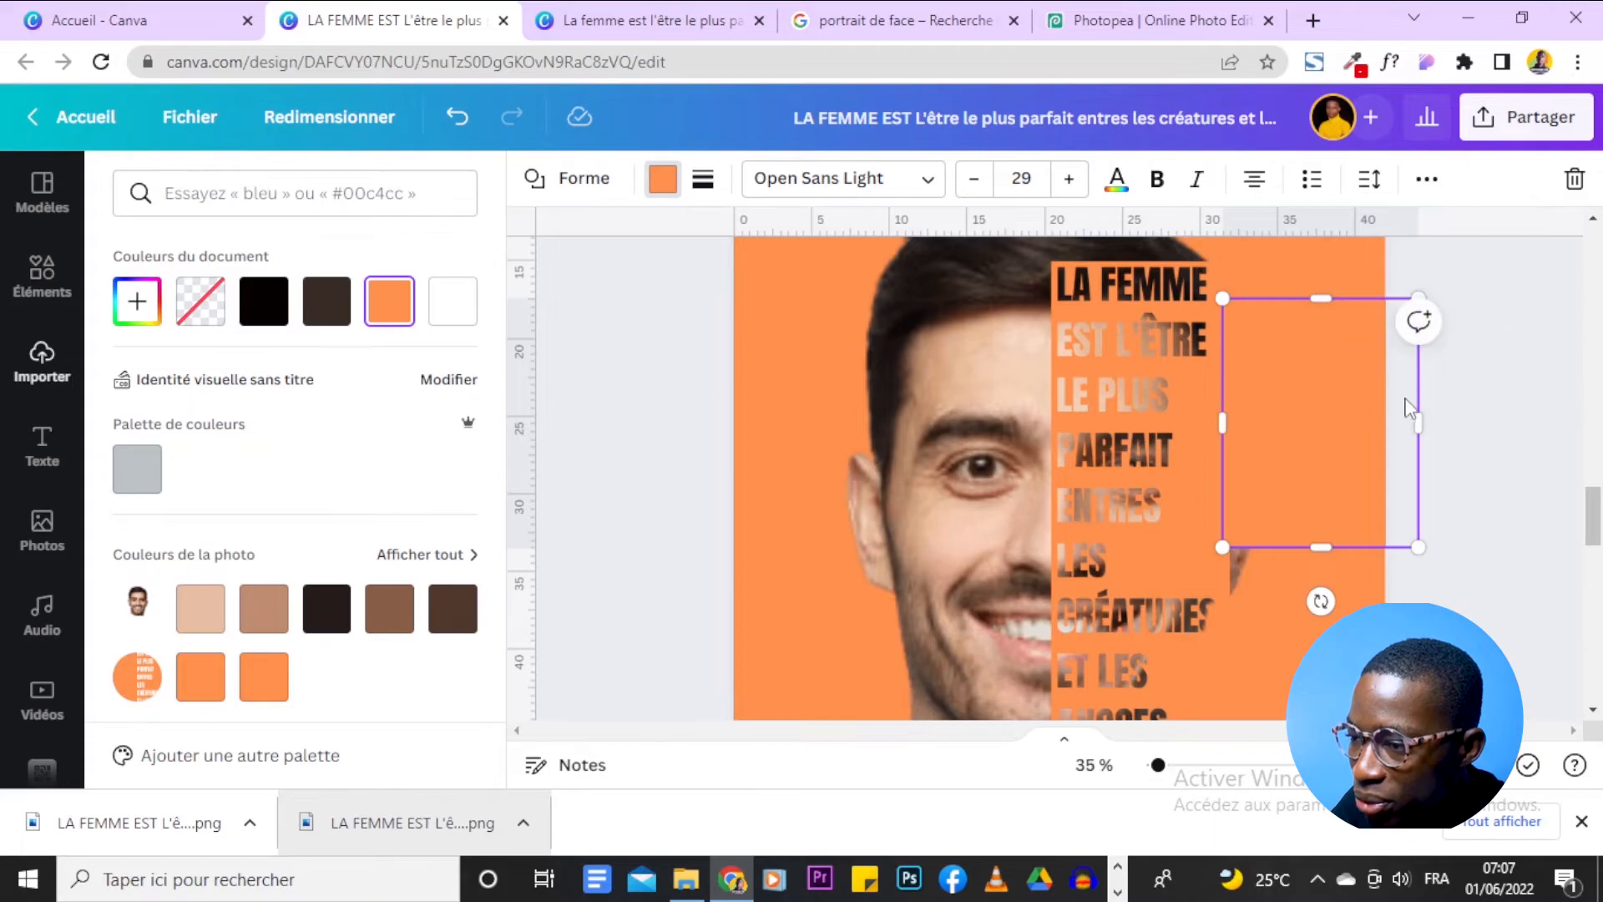
drag(1418, 429, 1297, 429)
drag(1262, 535, 1271, 649)
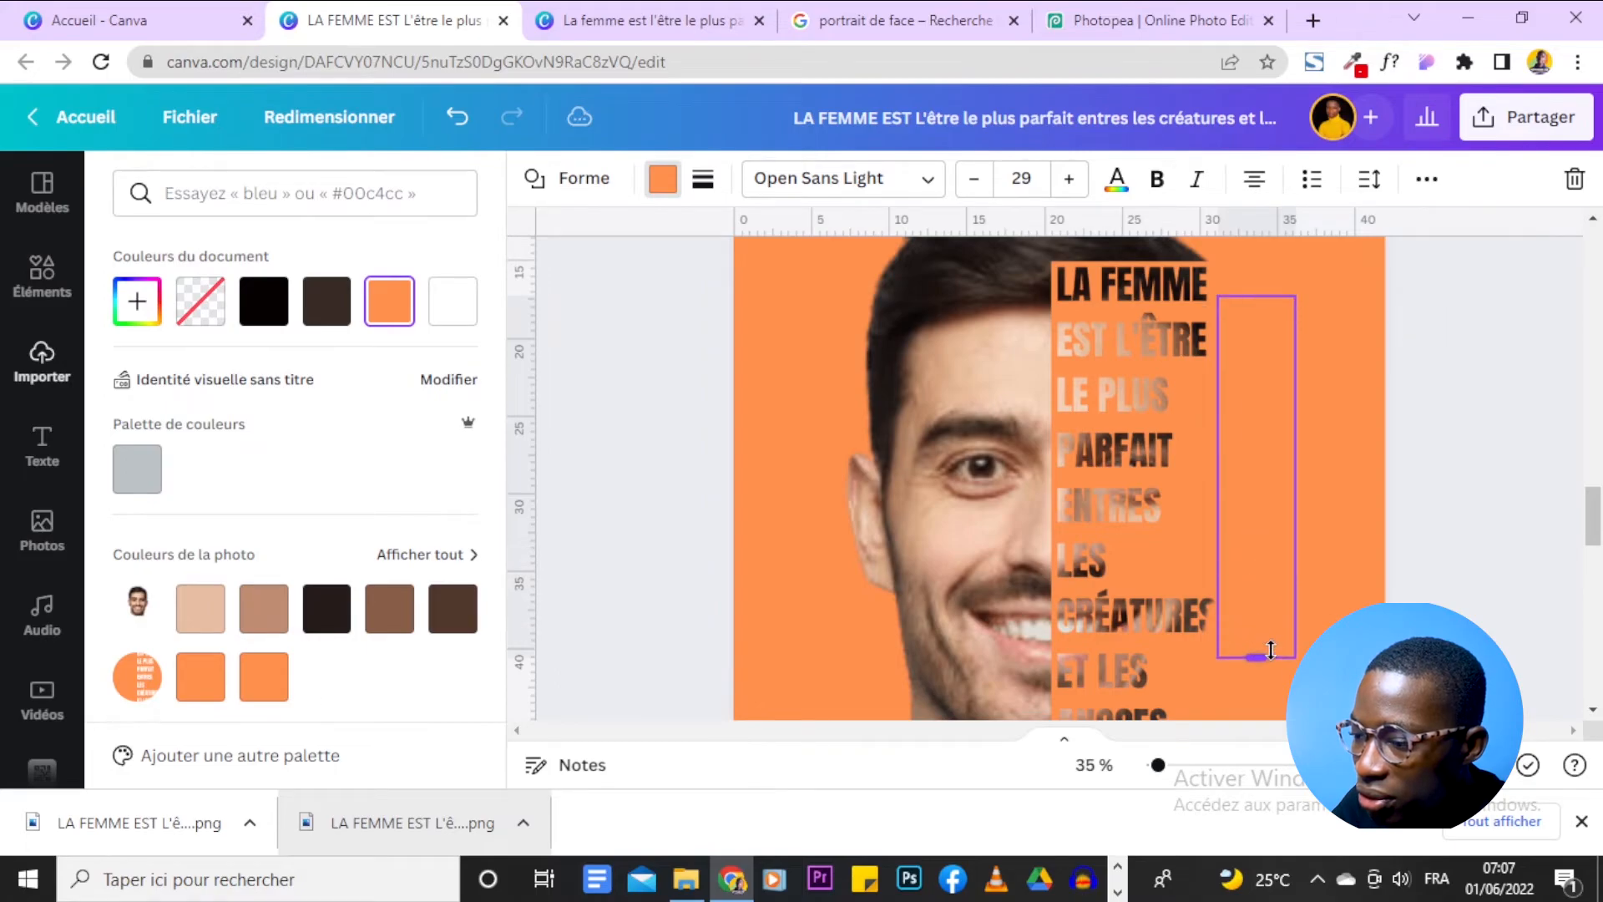
drag(1216, 482, 1220, 476)
Place a copy of the orange strip below the text, resized to about 10.5 by 4.5 cm, to hide the chin and neck.
scroll(1429, 477, down, 4)
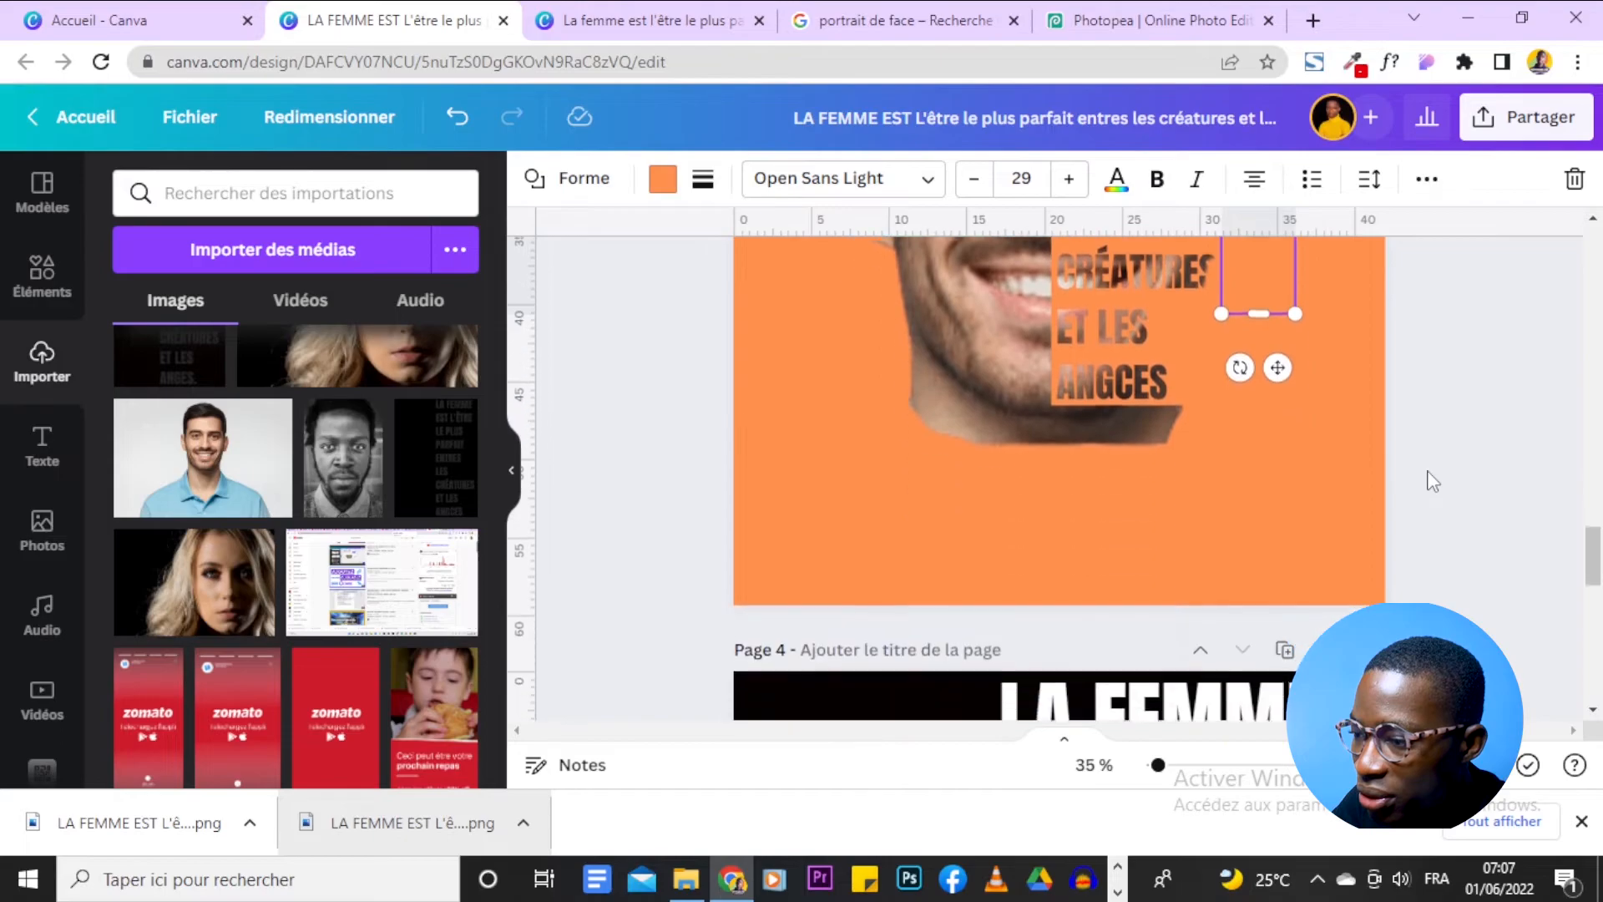
click(1275, 423)
click(1279, 256)
drag(1279, 265, 1195, 343)
drag(1195, 250, 1221, 464)
drag(1134, 541, 1152, 487)
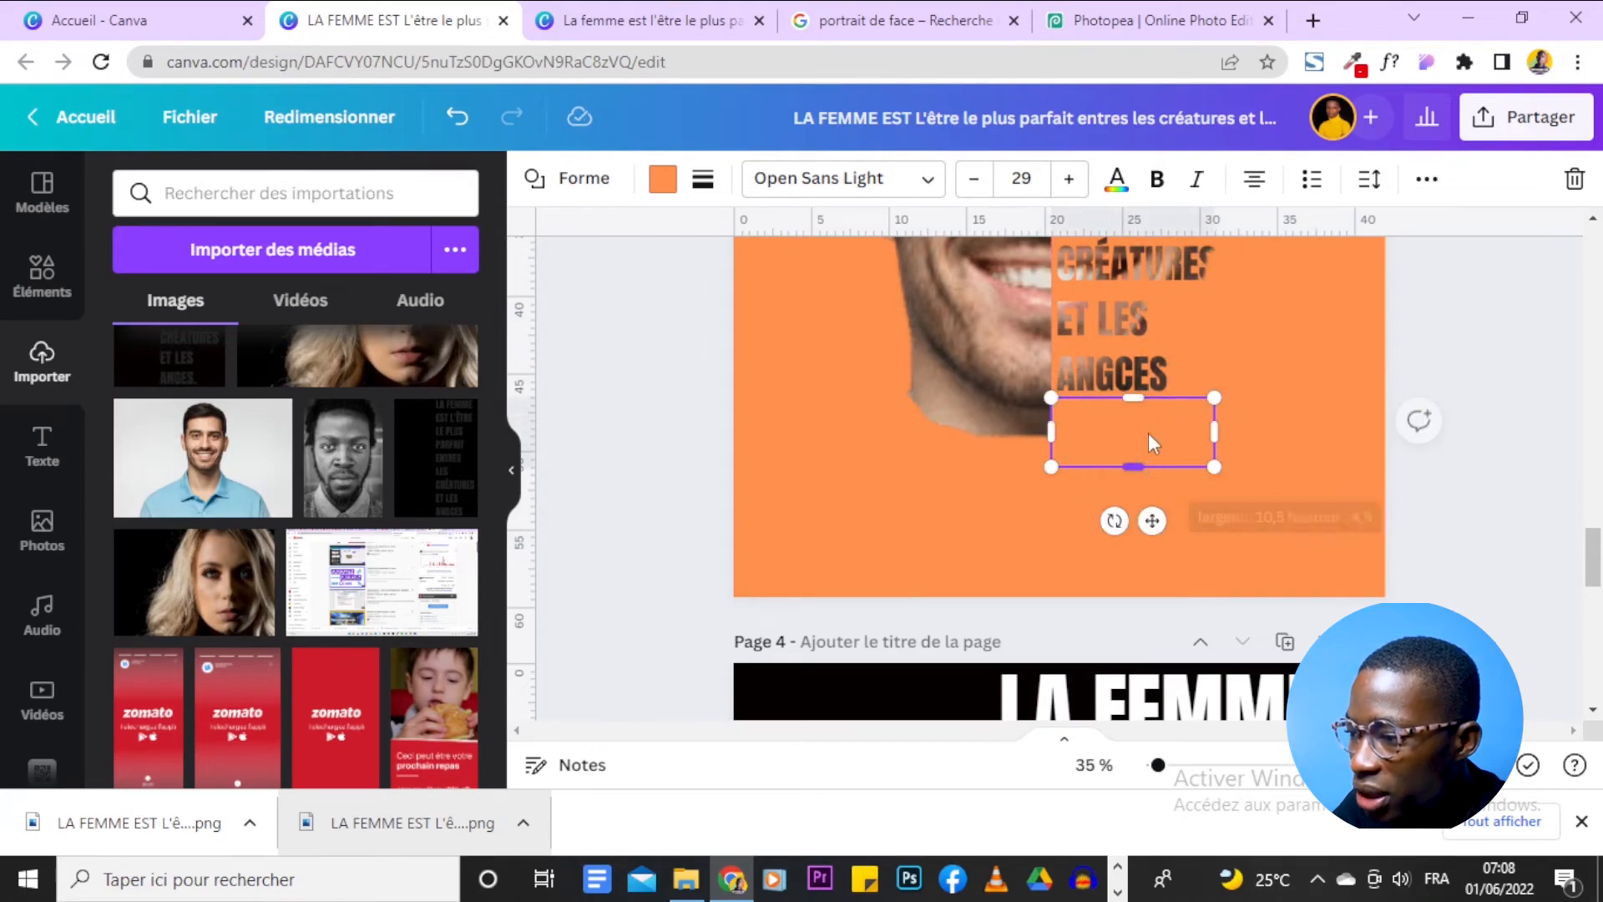
click(1307, 387)
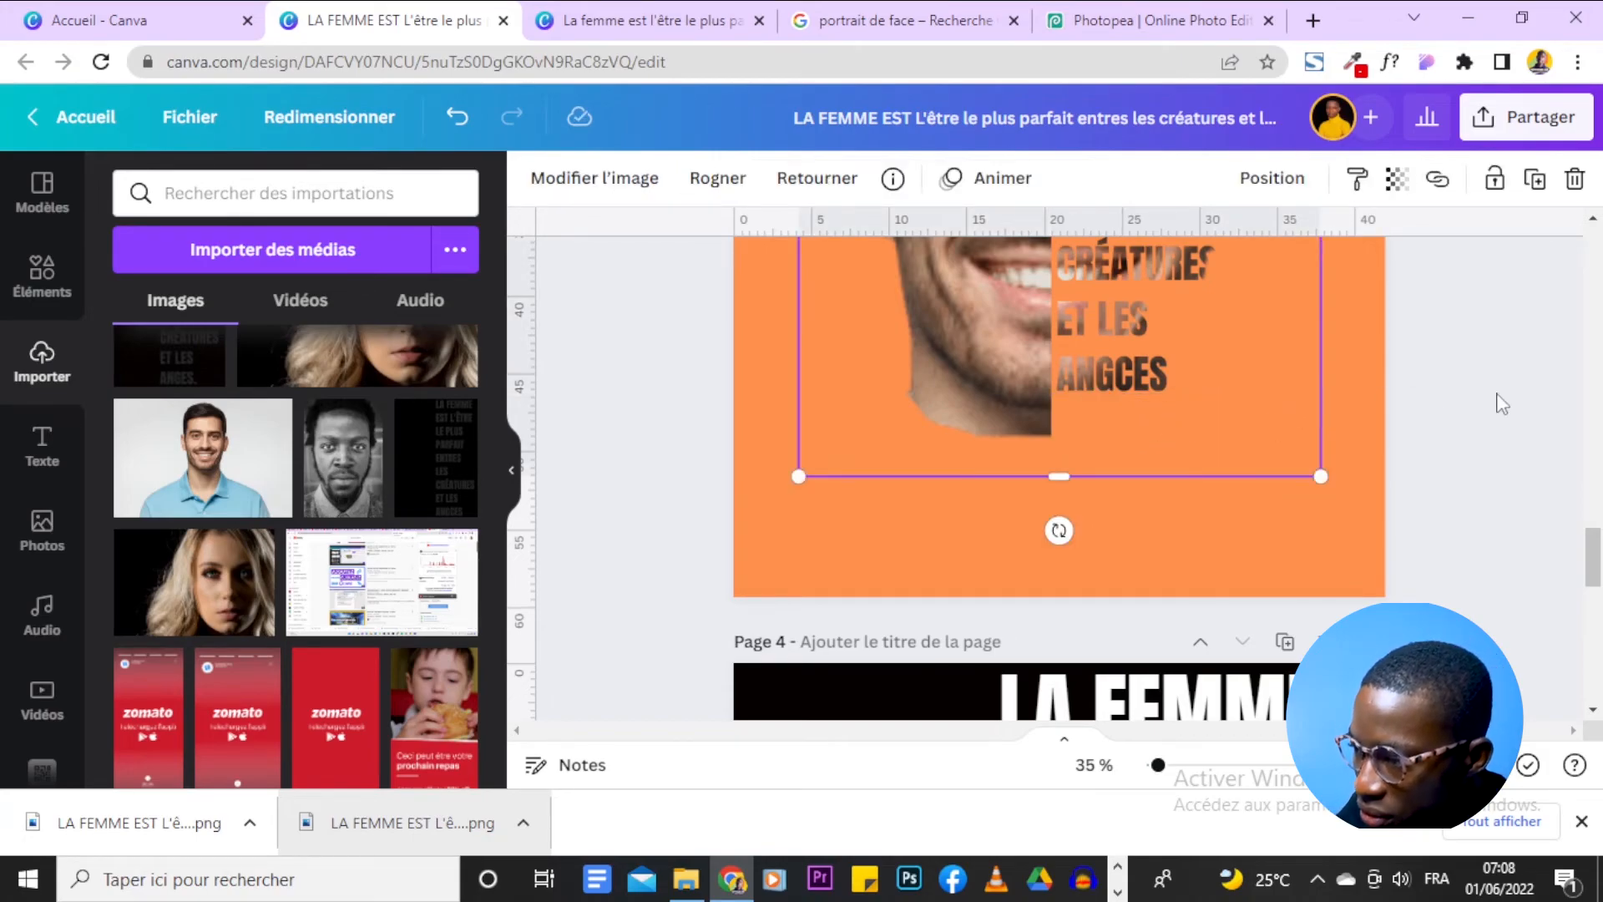
Duplicate the lower orange rectangle, align the copy above the text, and extend it upward to hide the right half's hair.
scroll(1257, 632, up, 3)
click(1127, 666)
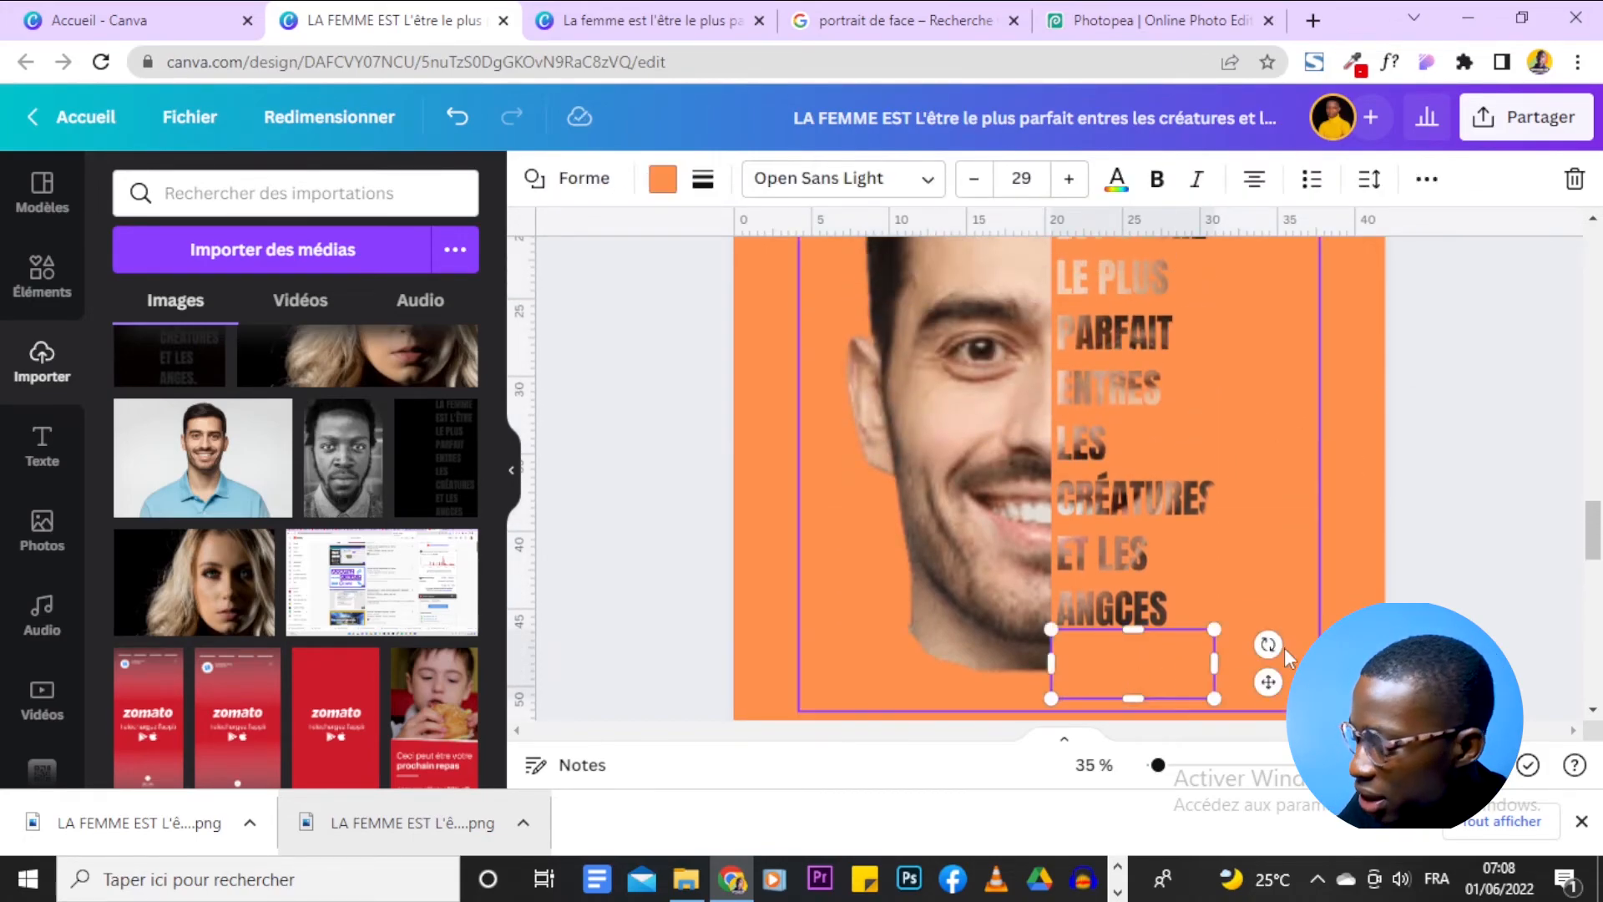
key(ctrl+d)
drag(1172, 684, 1151, 292)
scroll(1453, 369, up, 3)
drag(1179, 632, 1182, 459)
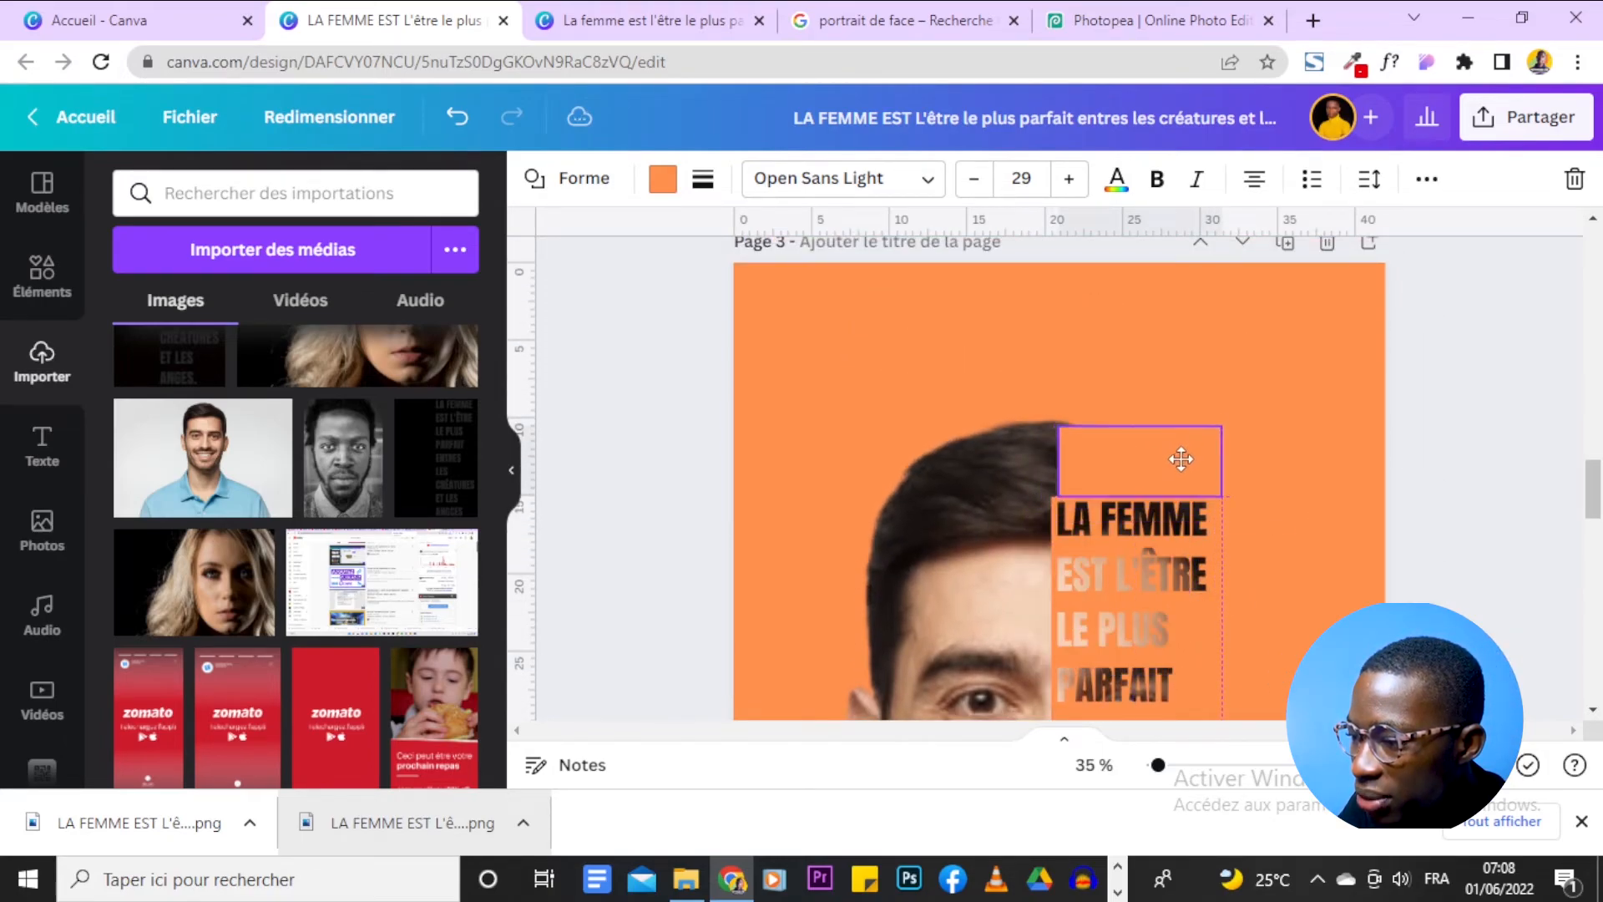
drag(1147, 402, 1147, 383)
click(1367, 455)
click(1146, 476)
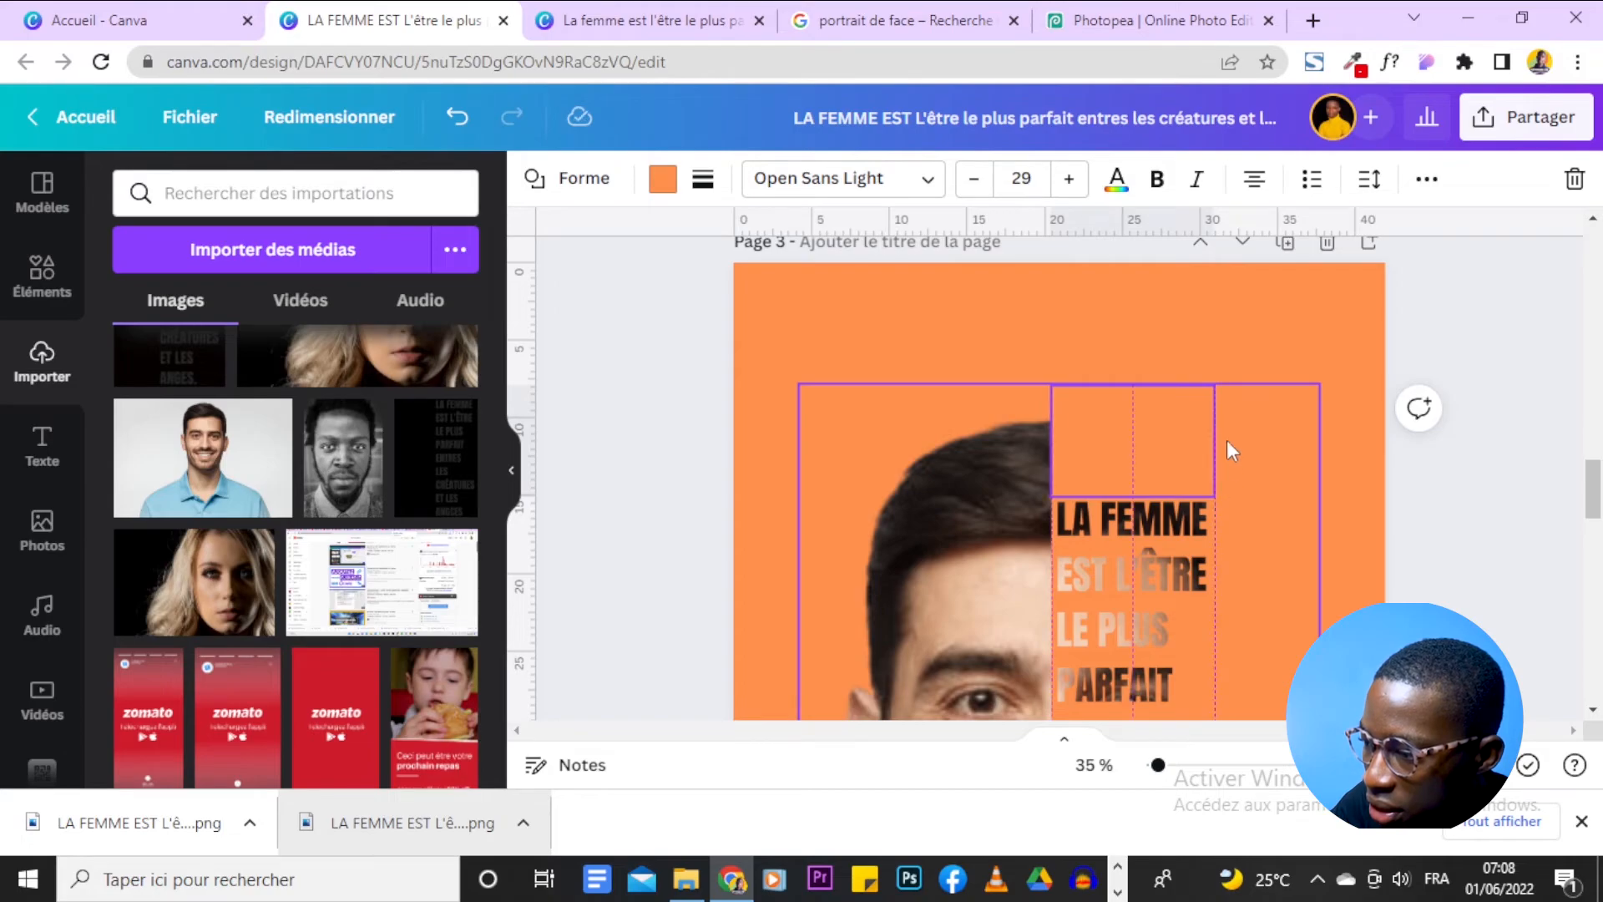
click(1210, 319)
Group all the elements on page 3 and lock the group in place.
scroll(1319, 503, down, 5)
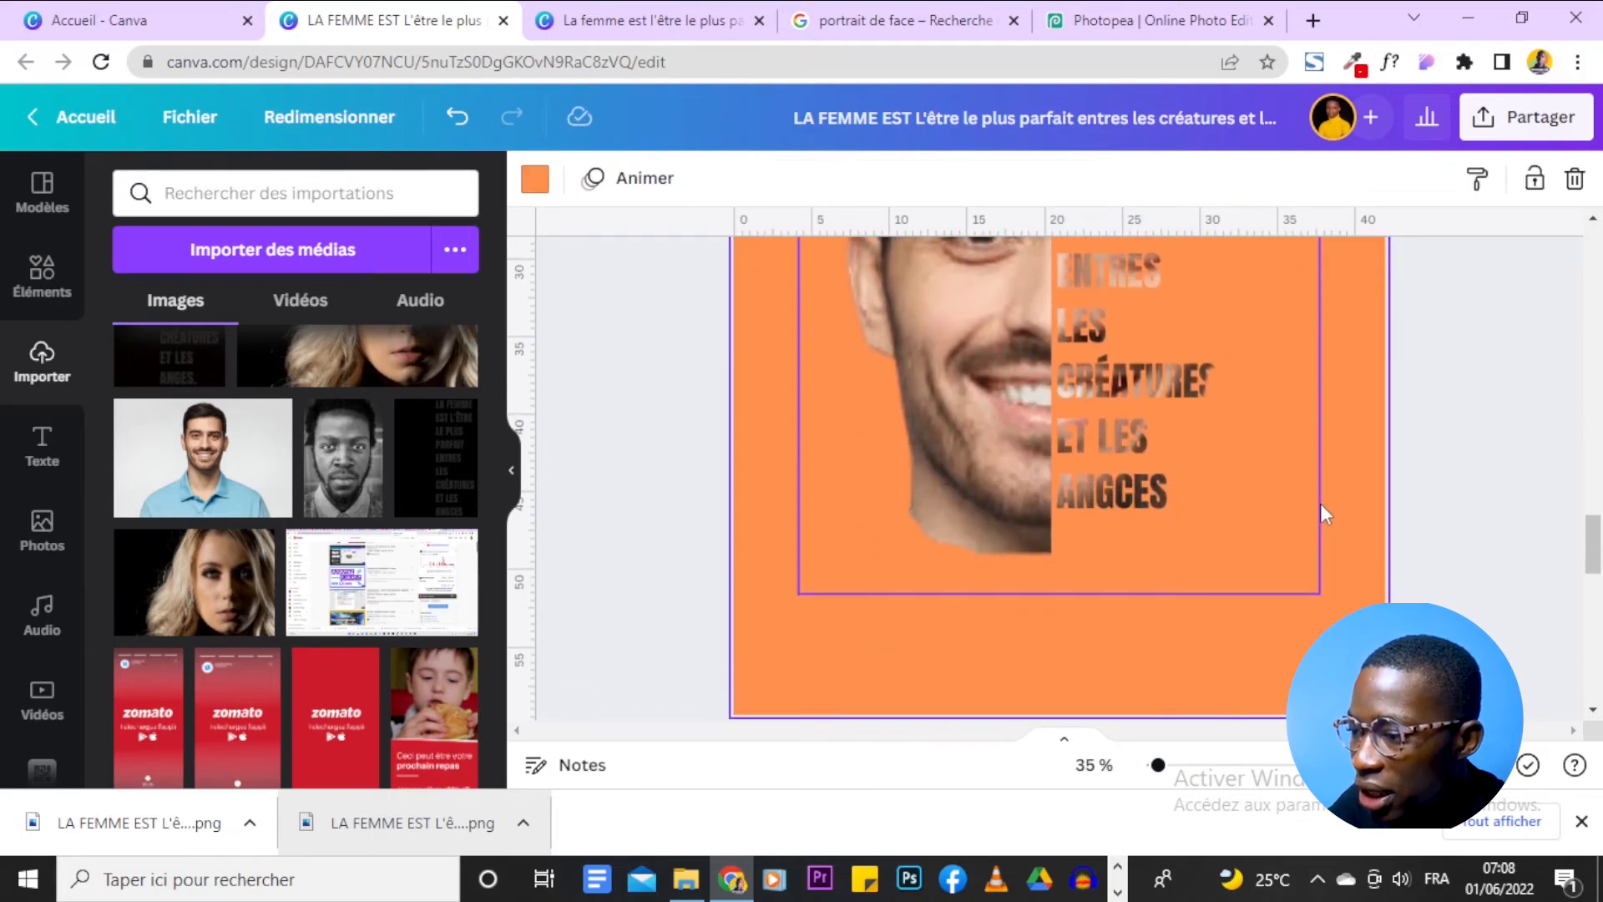
key(ctrl+a)
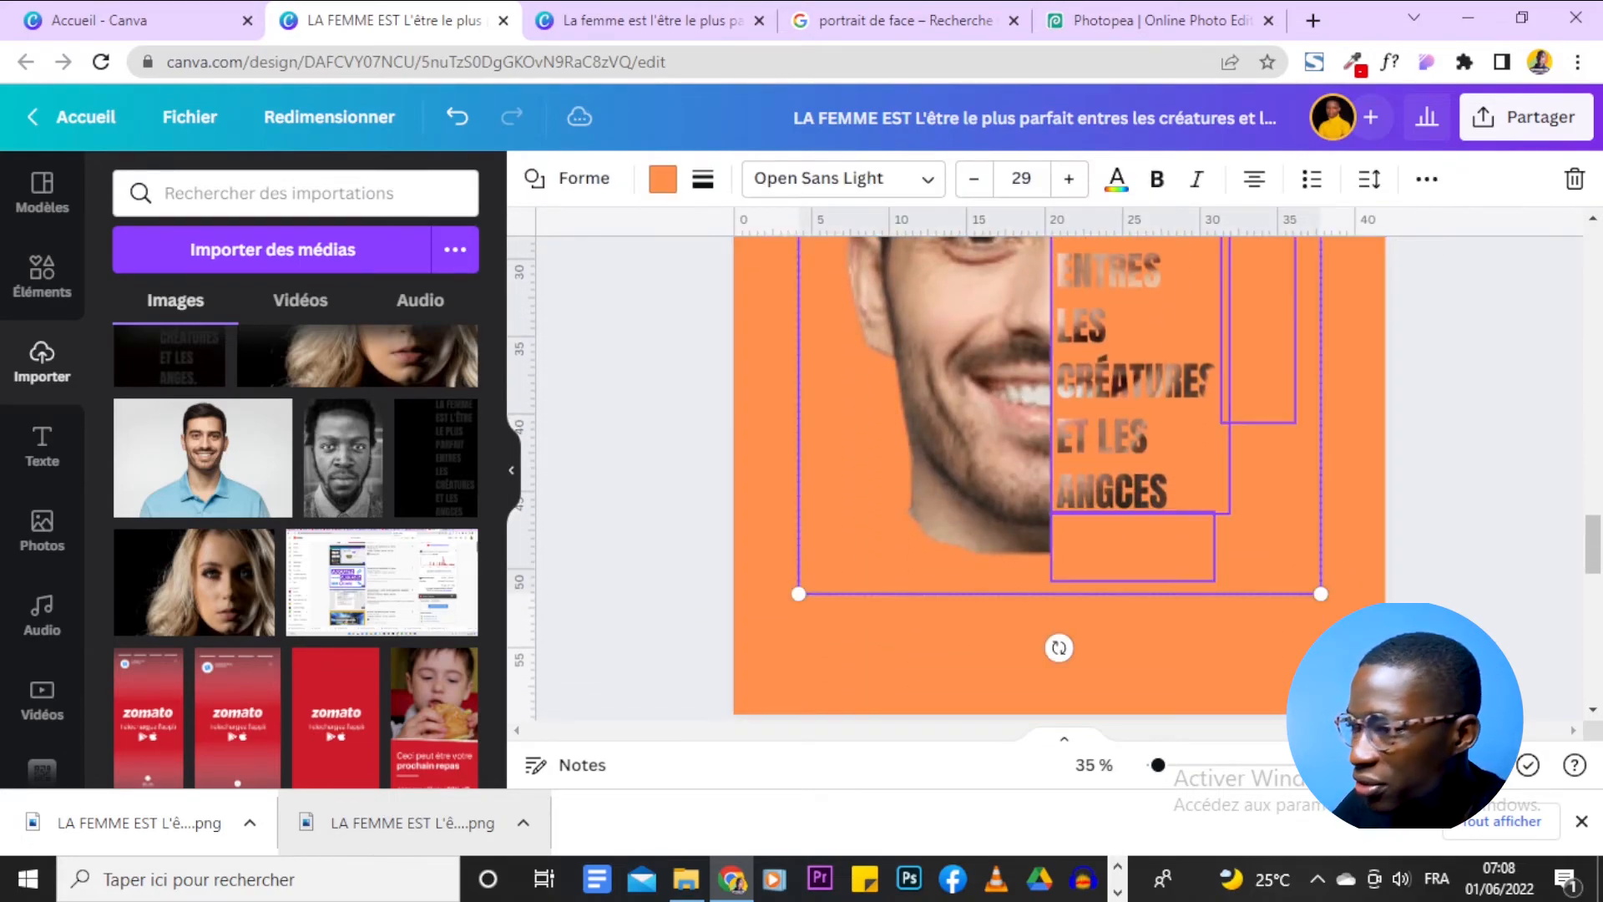
scroll(1059, 477, up, 2)
scroll(1436, 407, up, 3)
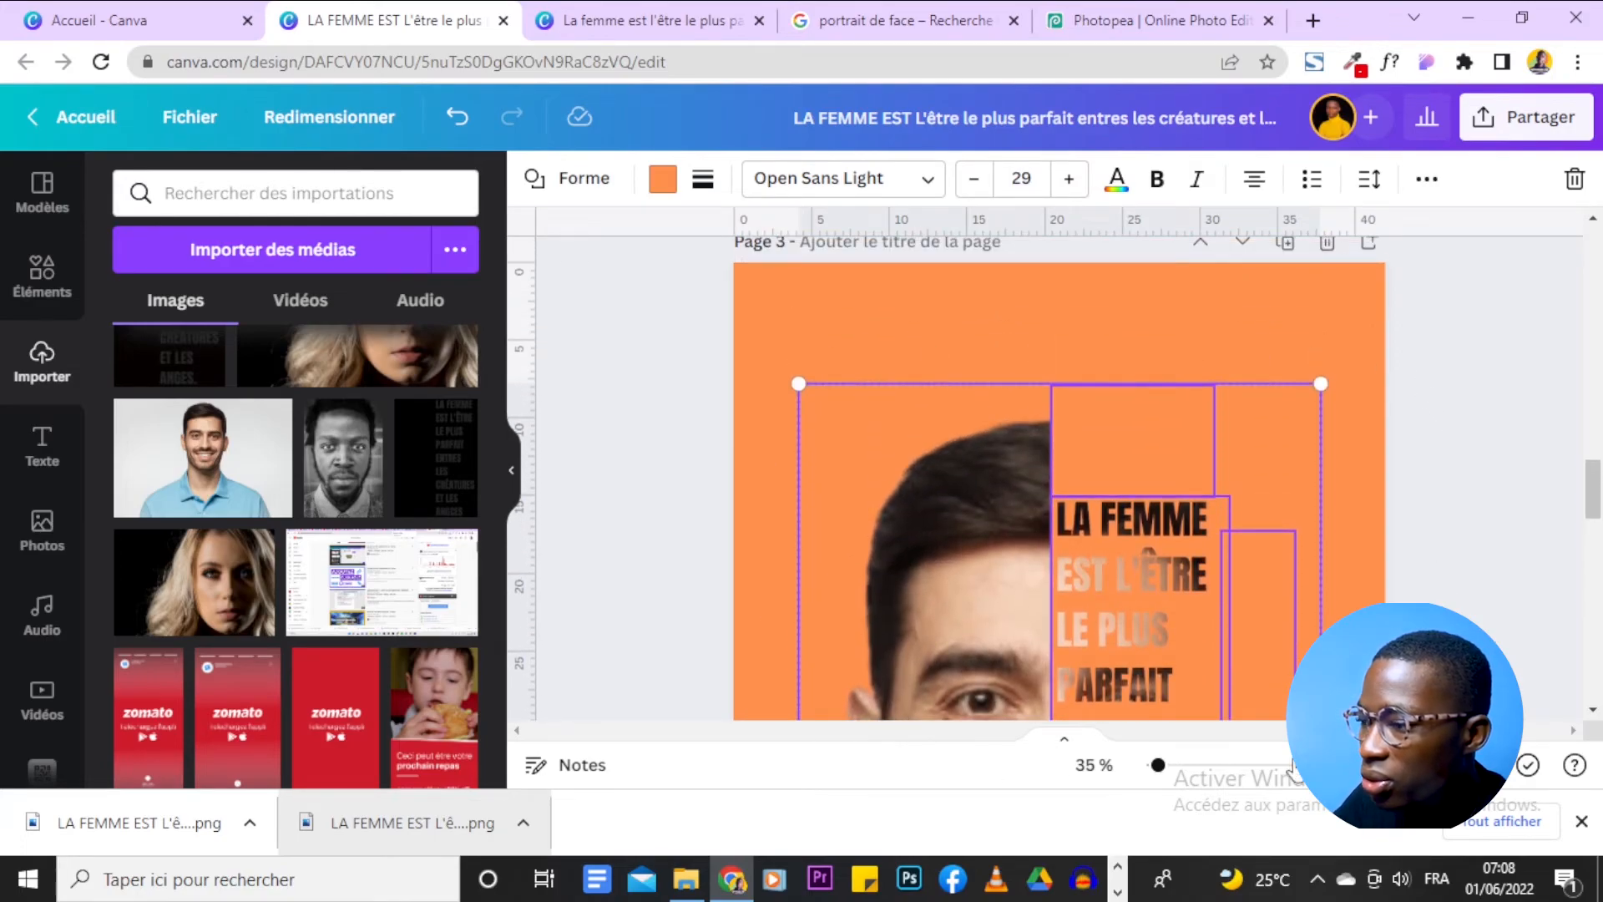
drag(1157, 768, 1147, 764)
click(1427, 178)
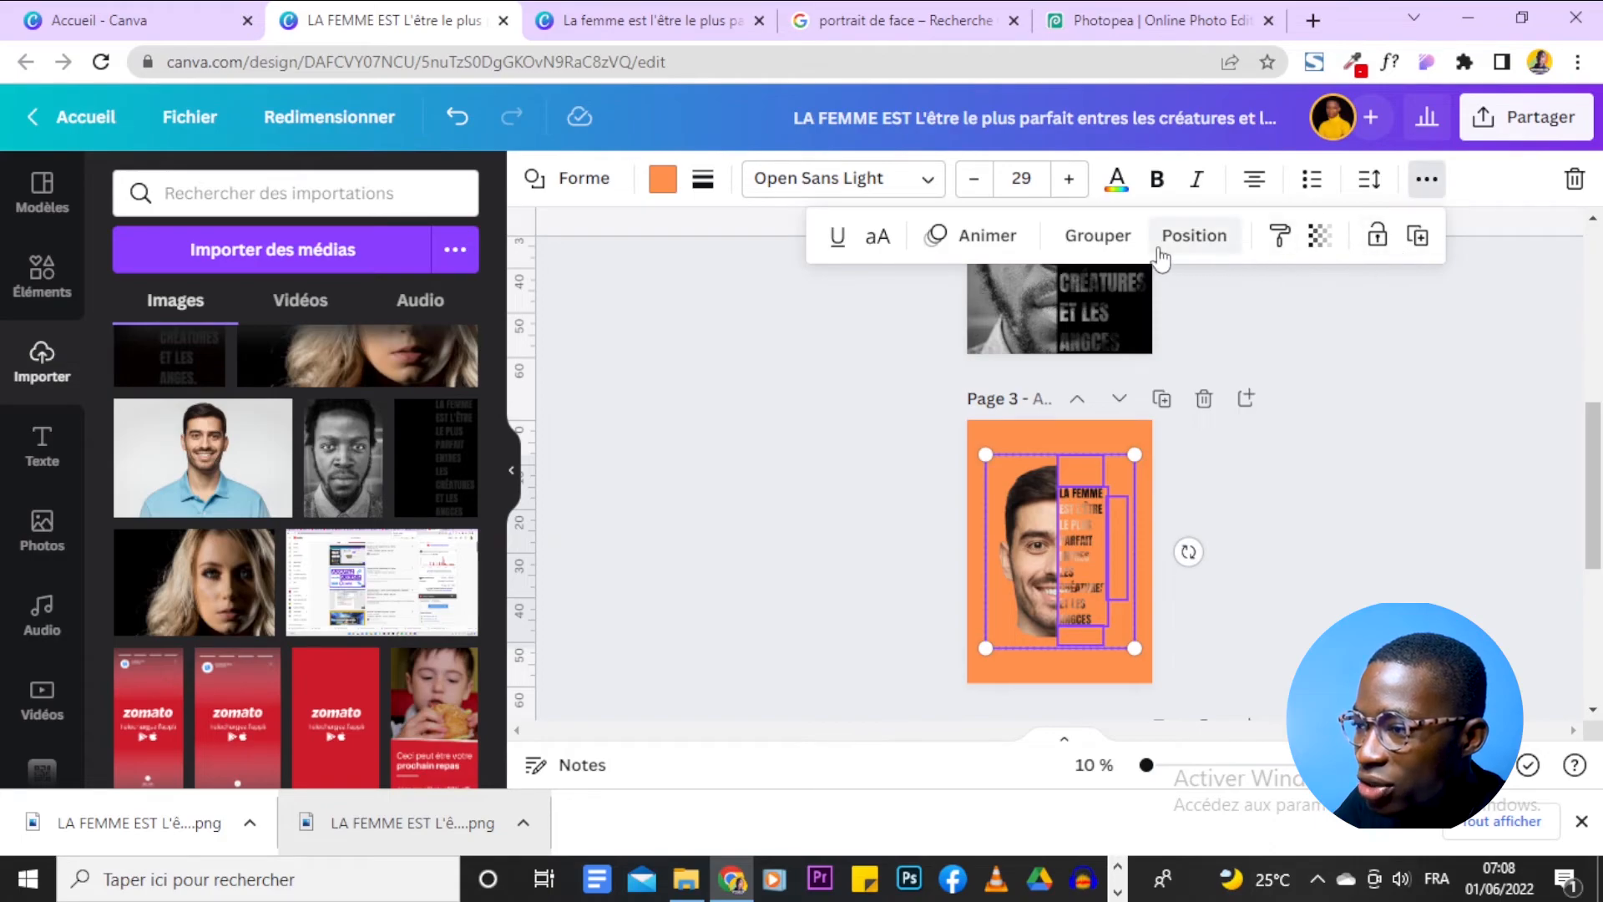
click(1094, 234)
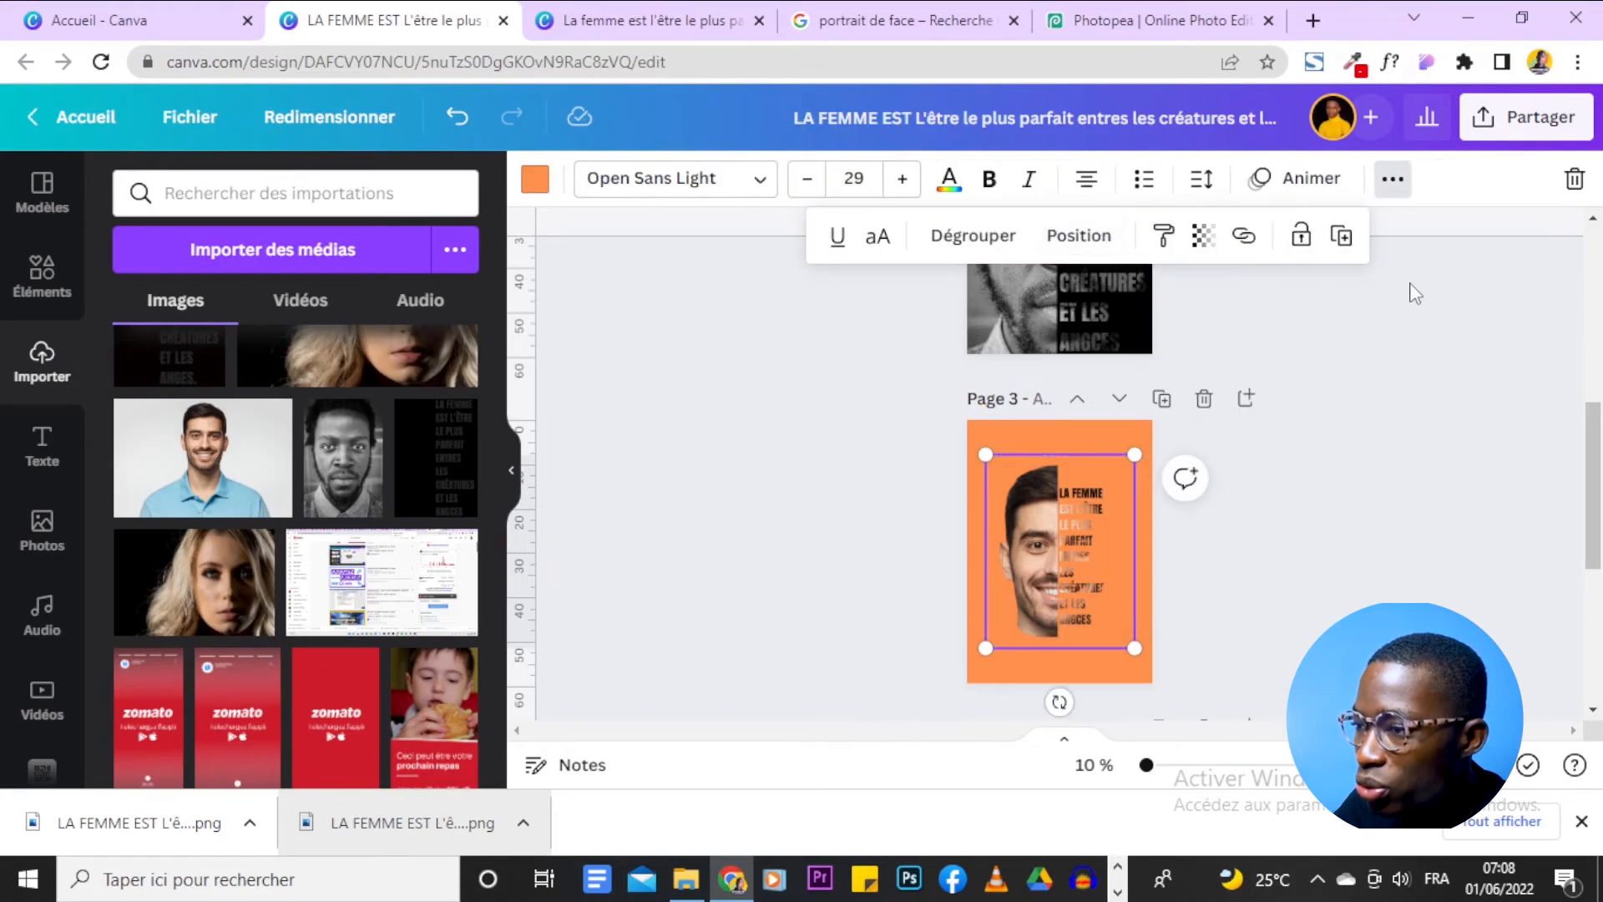
click(1304, 233)
Examine the finished page 3 poster, and view the designs in full-screen presentation, going back through the earlier pages.
drag(1147, 766, 1151, 766)
scroll(1367, 523, down, 1)
scroll(1367, 529, down, 1)
scroll(1366, 530, up, 1)
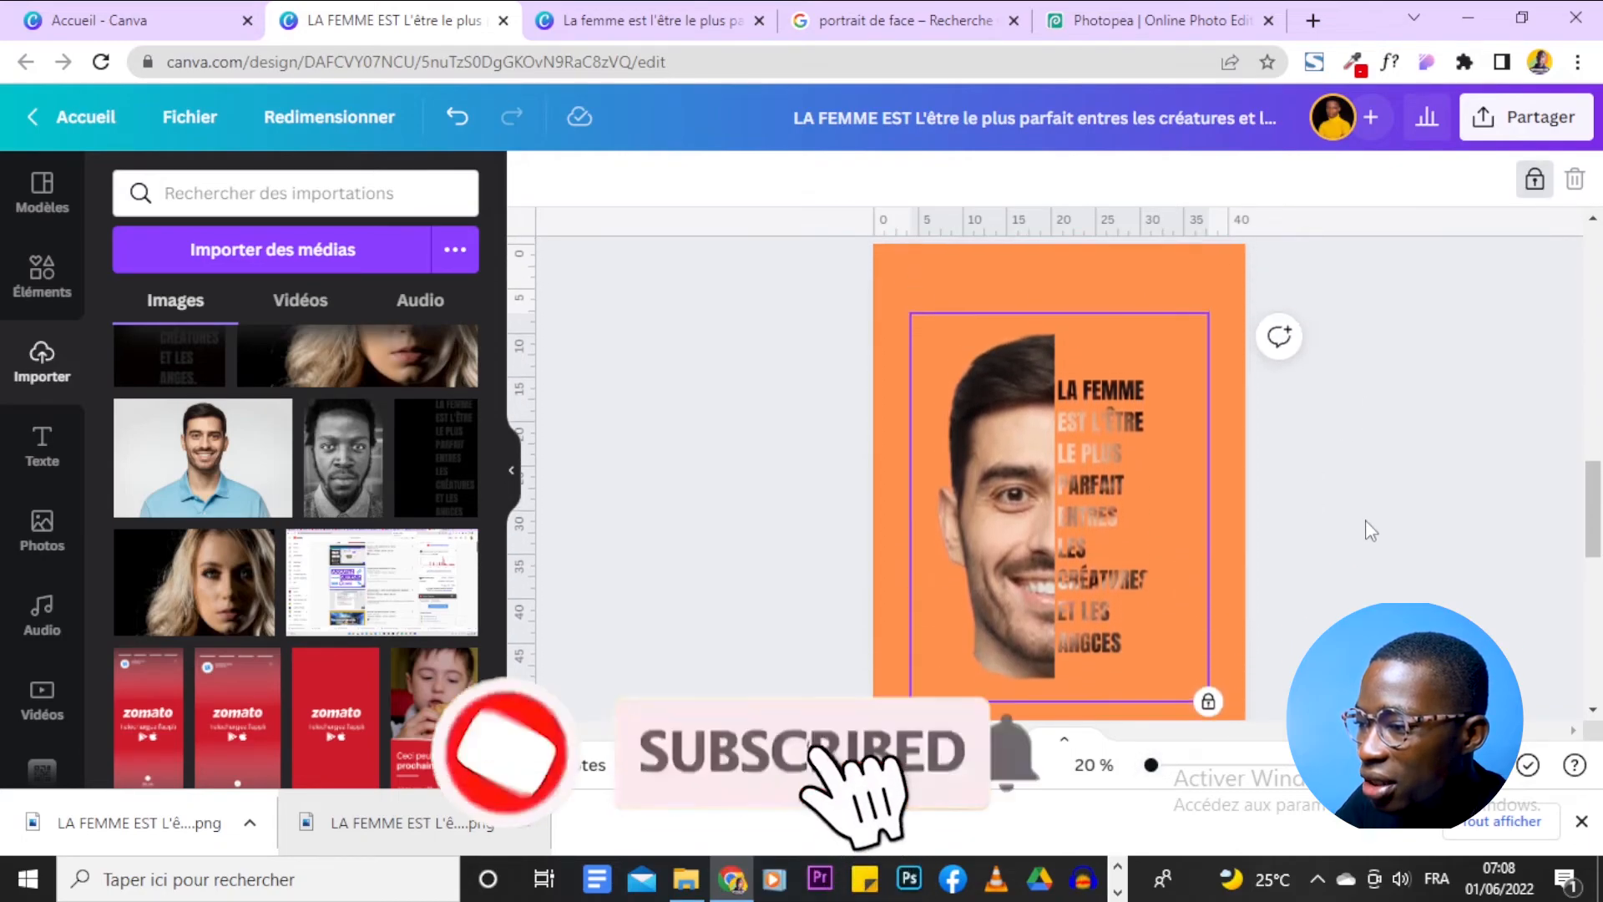
scroll(1336, 517, down, 1)
scroll(1324, 511, up, 1)
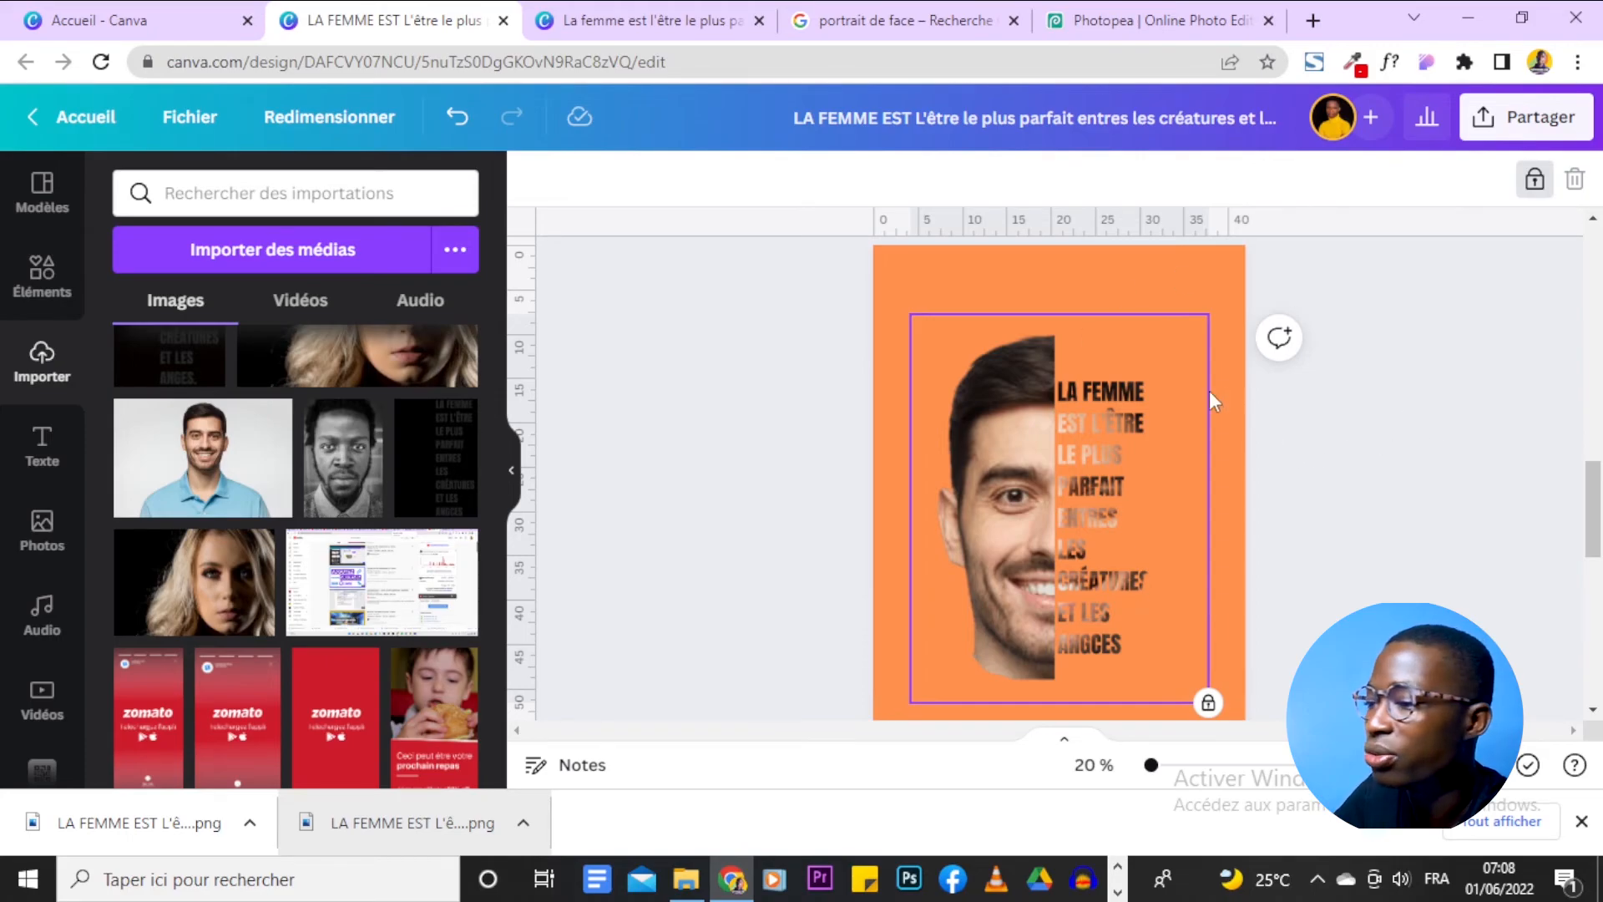
scroll(1281, 478, down, 2)
scroll(1282, 481, up, 2)
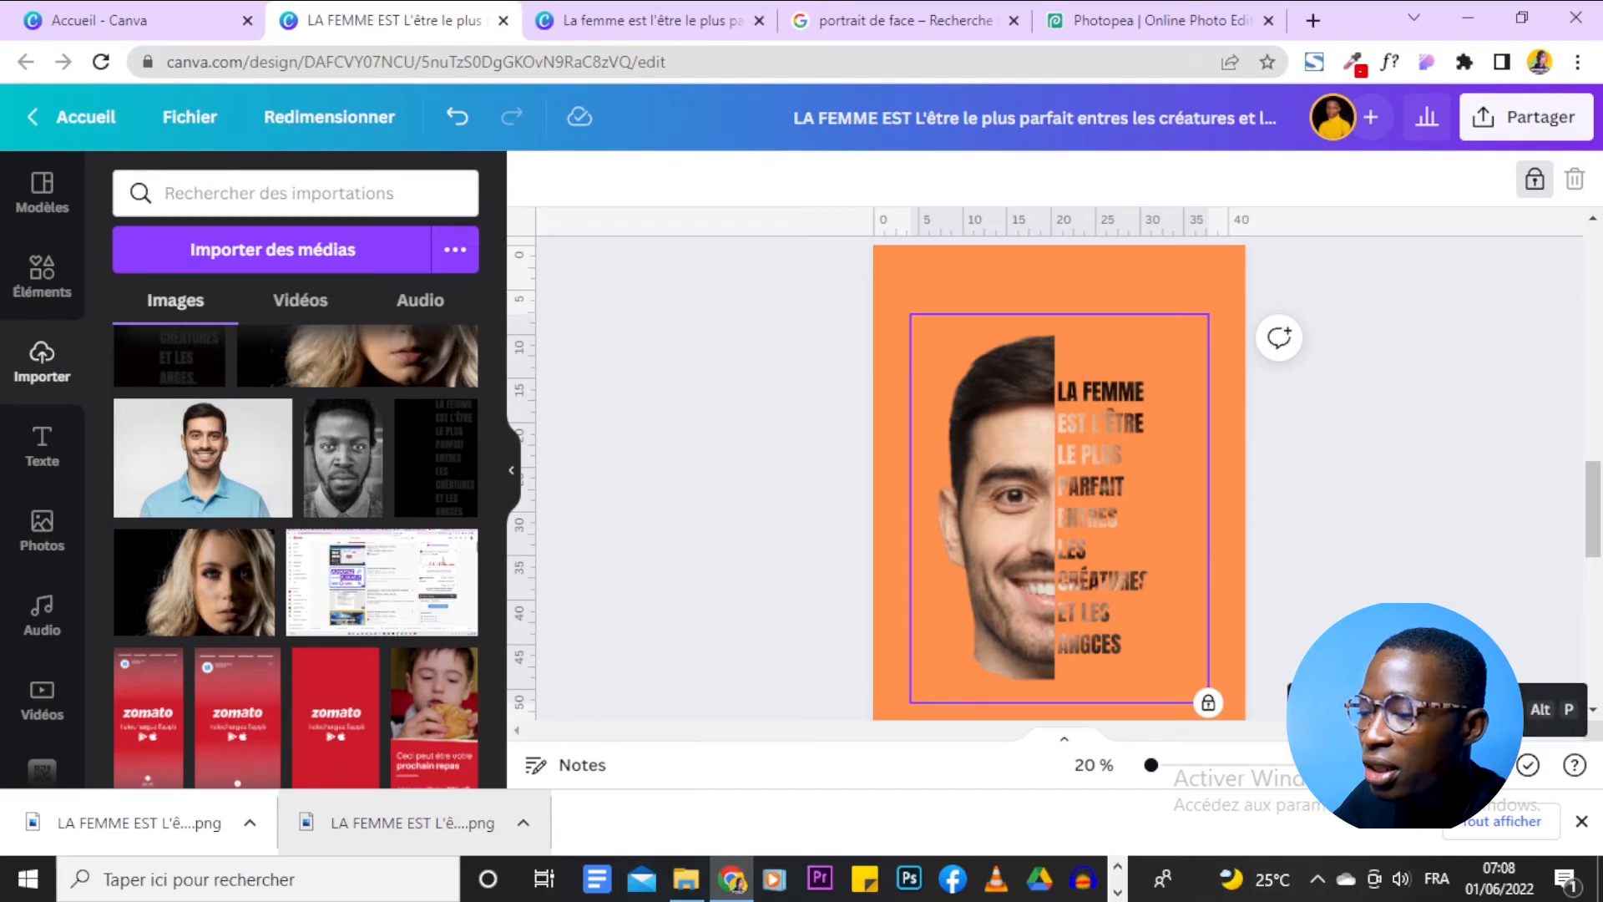
key(ctrl+alt+p)
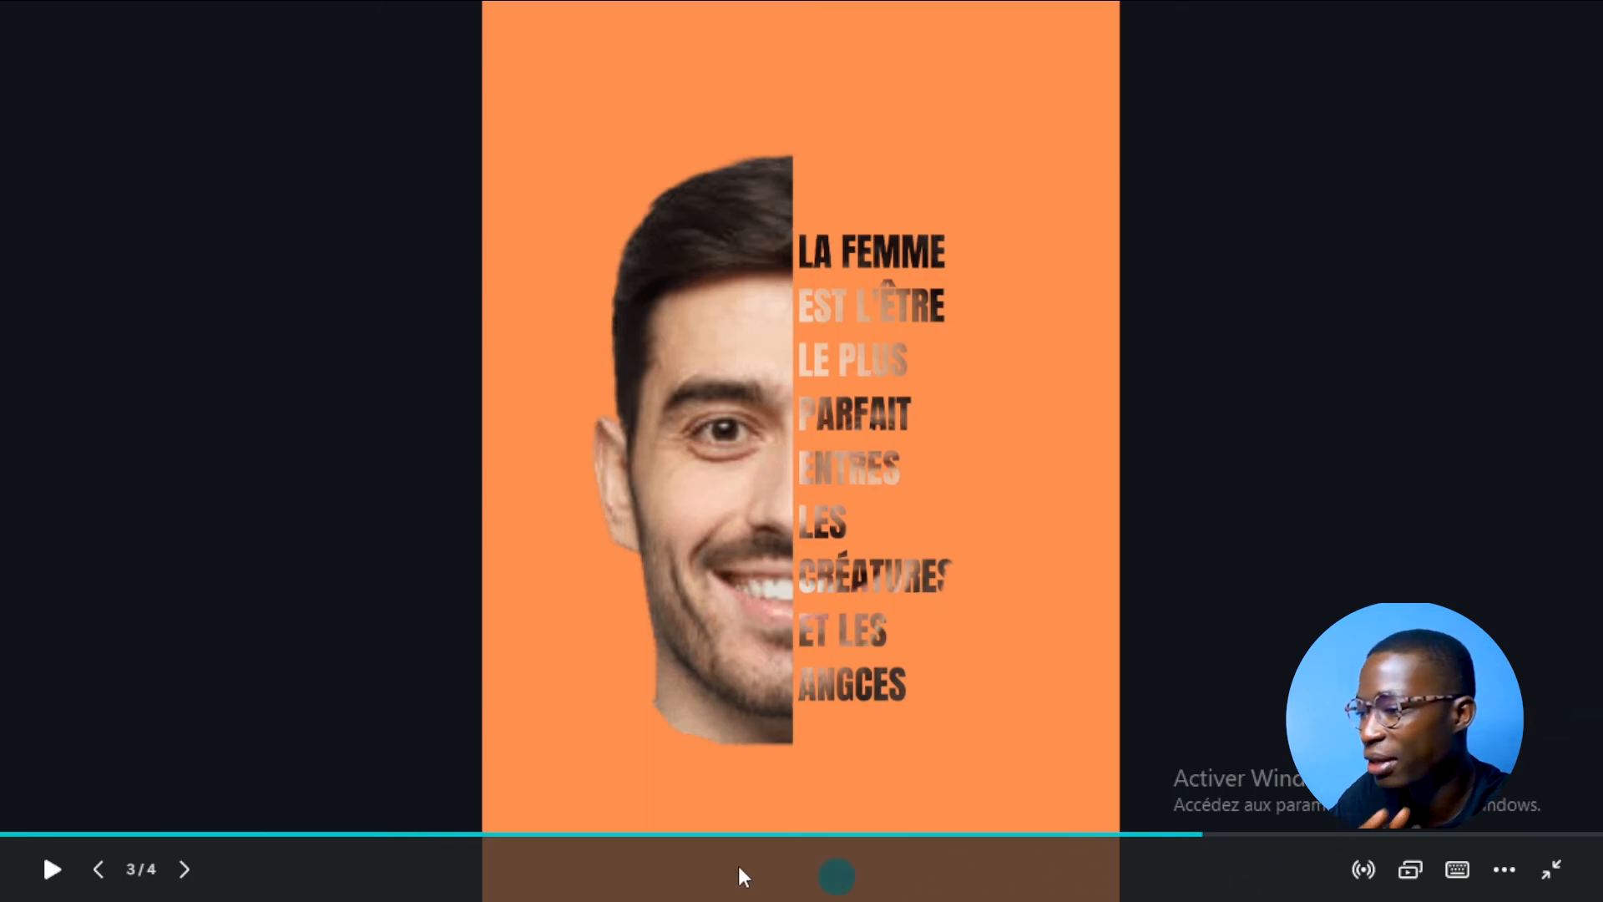
click(102, 883)
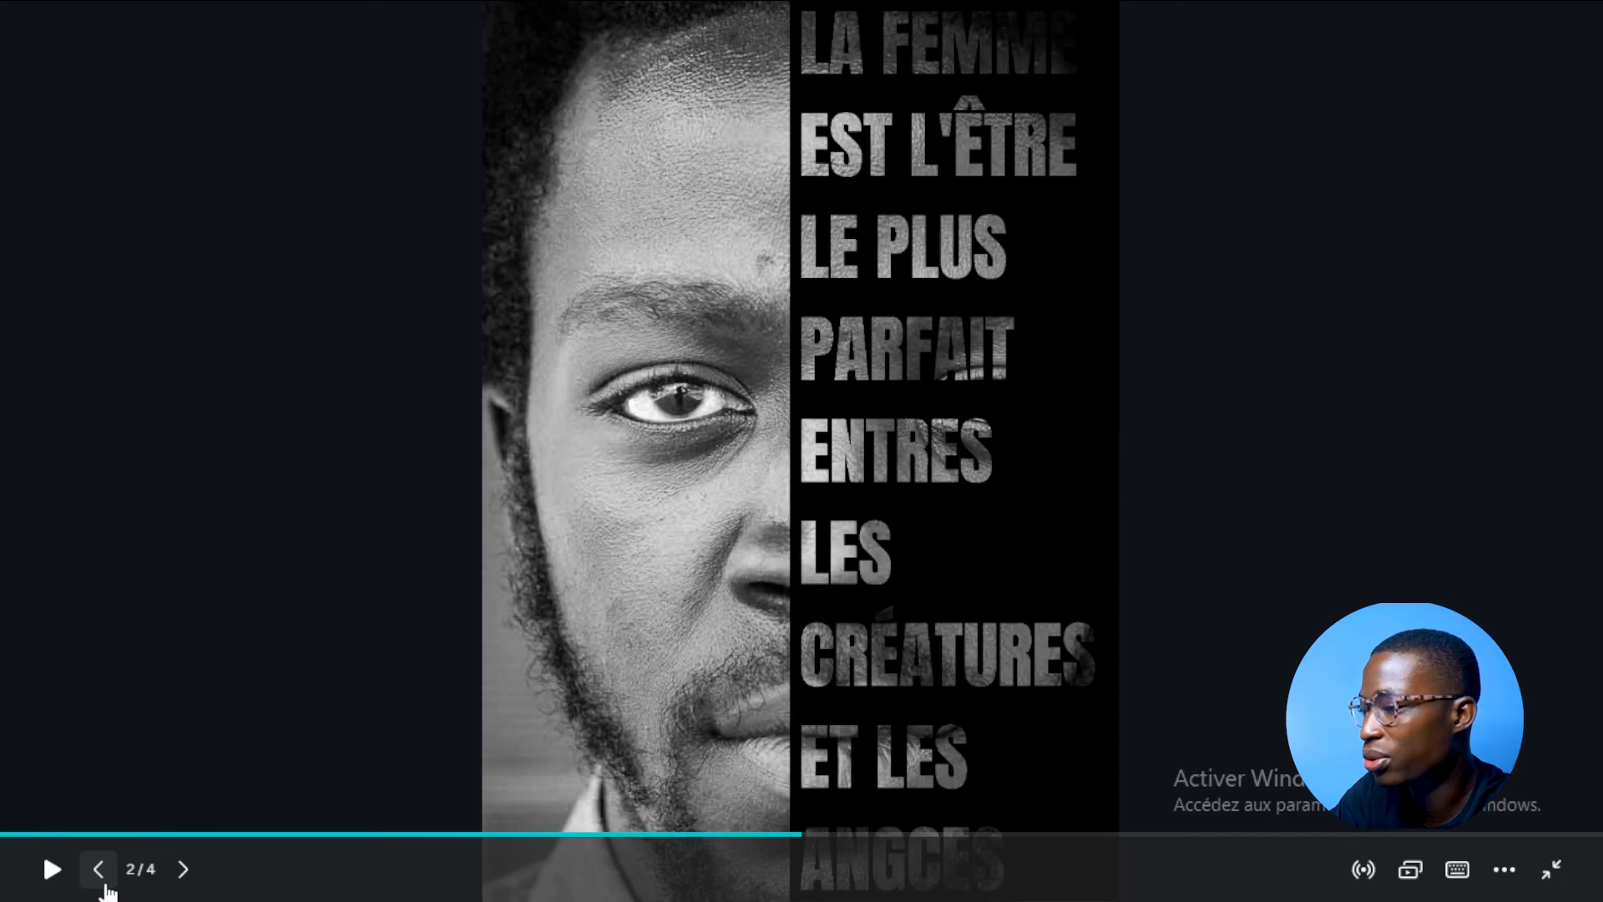
click(102, 883)
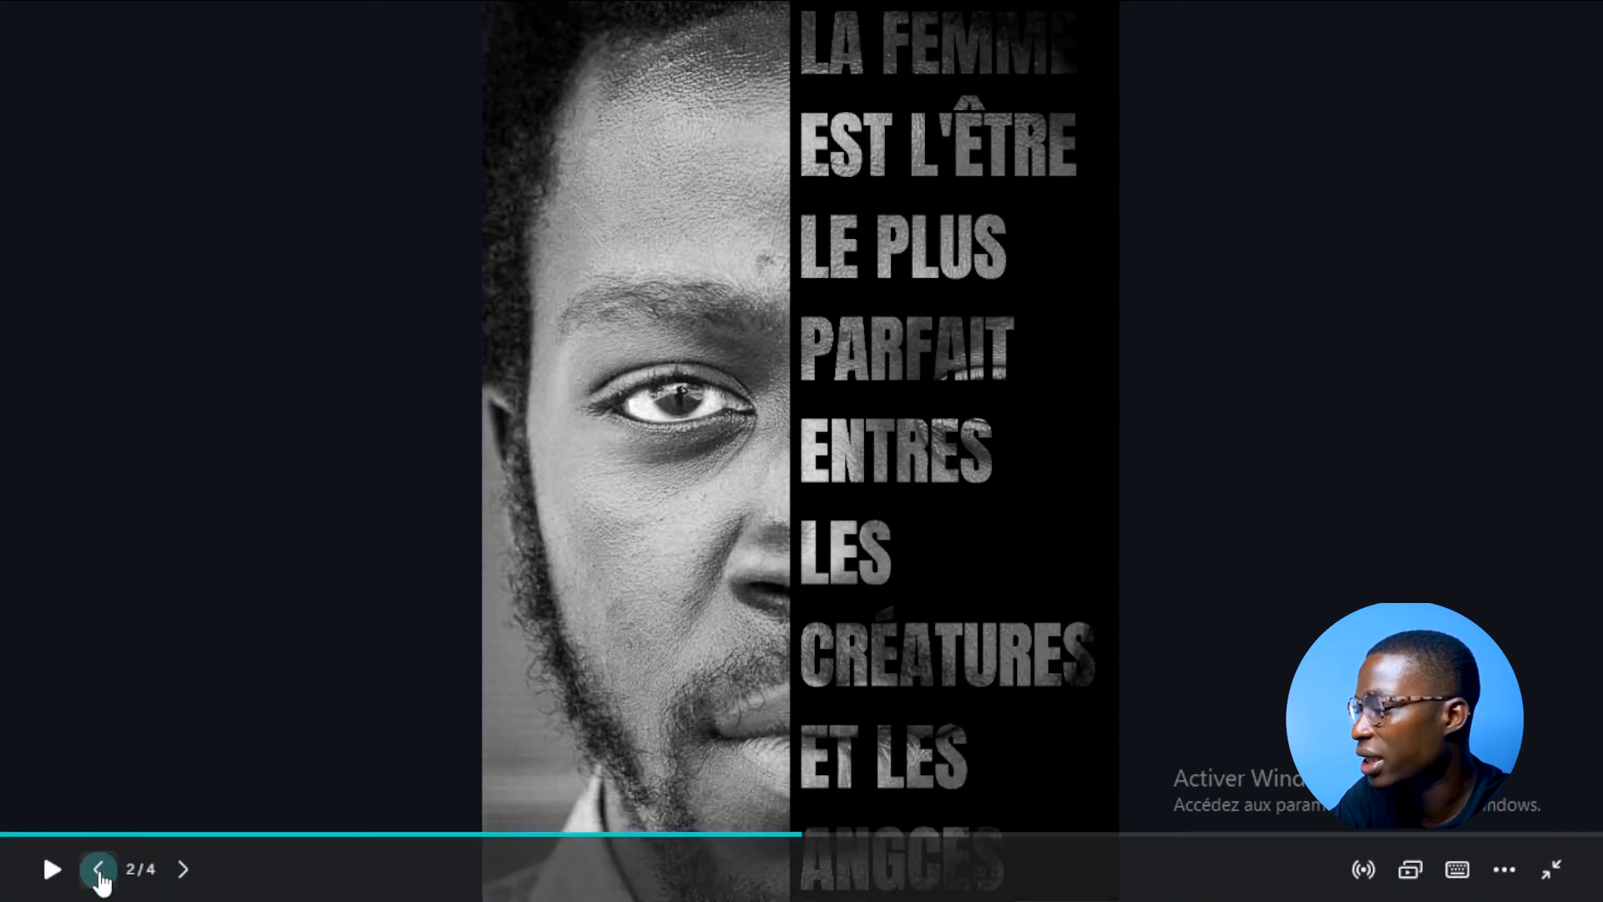